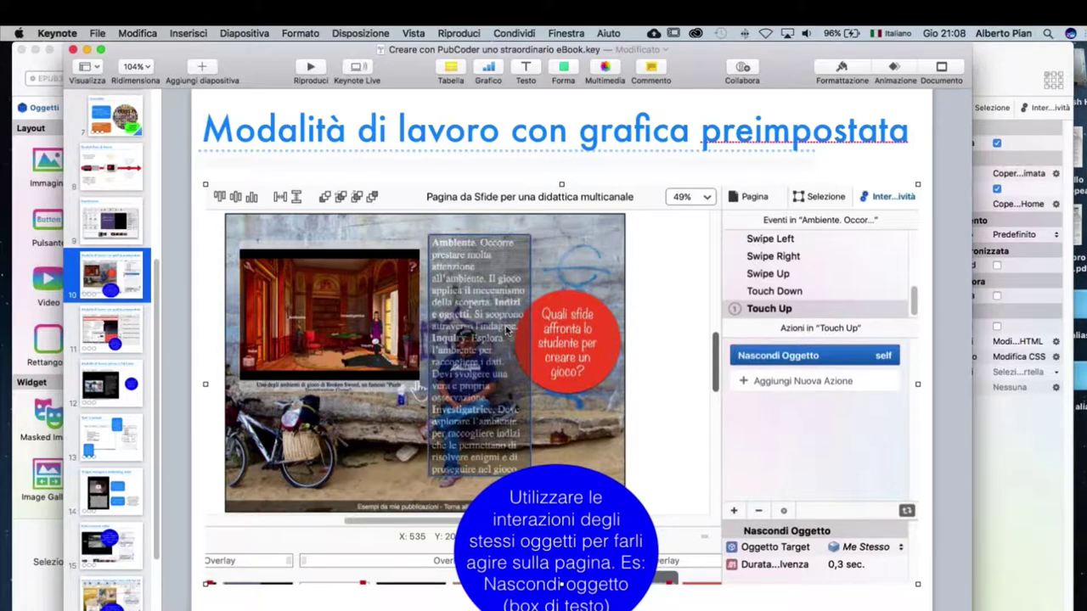
Switch to PubCoder and open the page with the Broken Sword game image.
key("super+Tab")
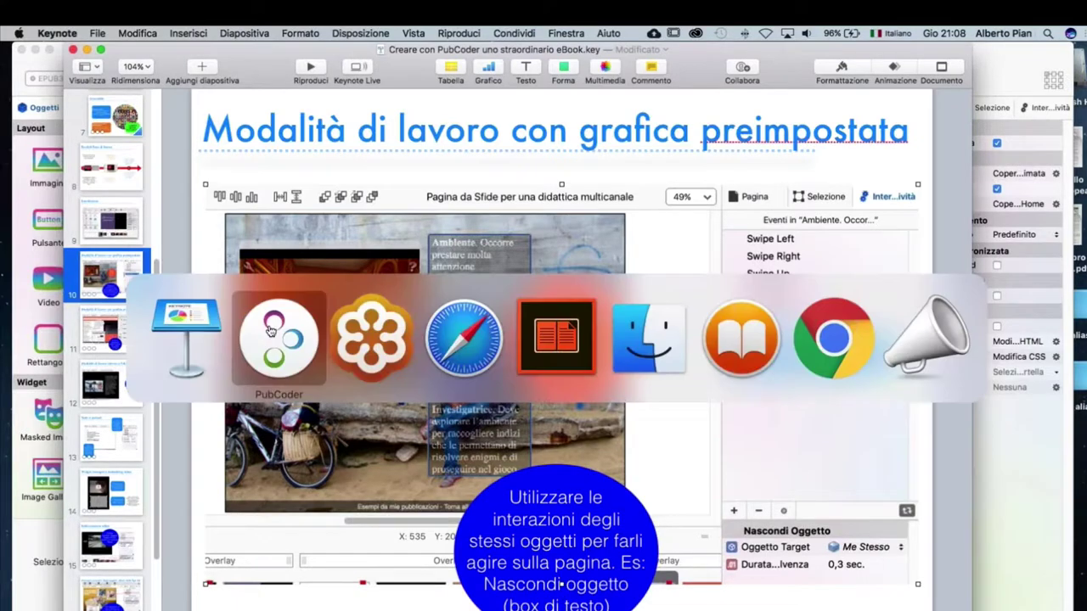
left_click(270, 329)
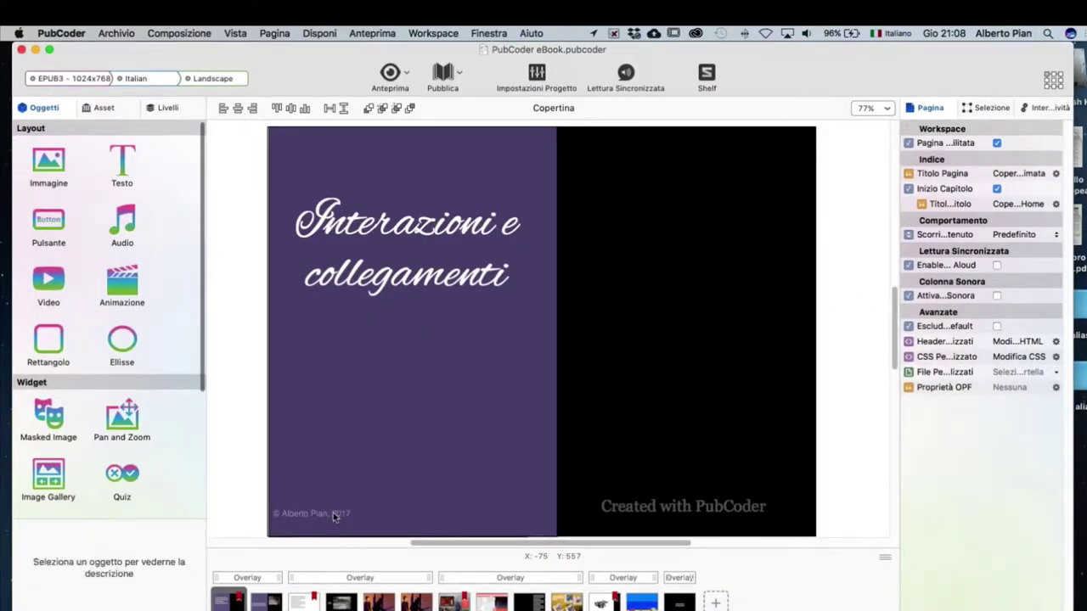
left_click(448, 602)
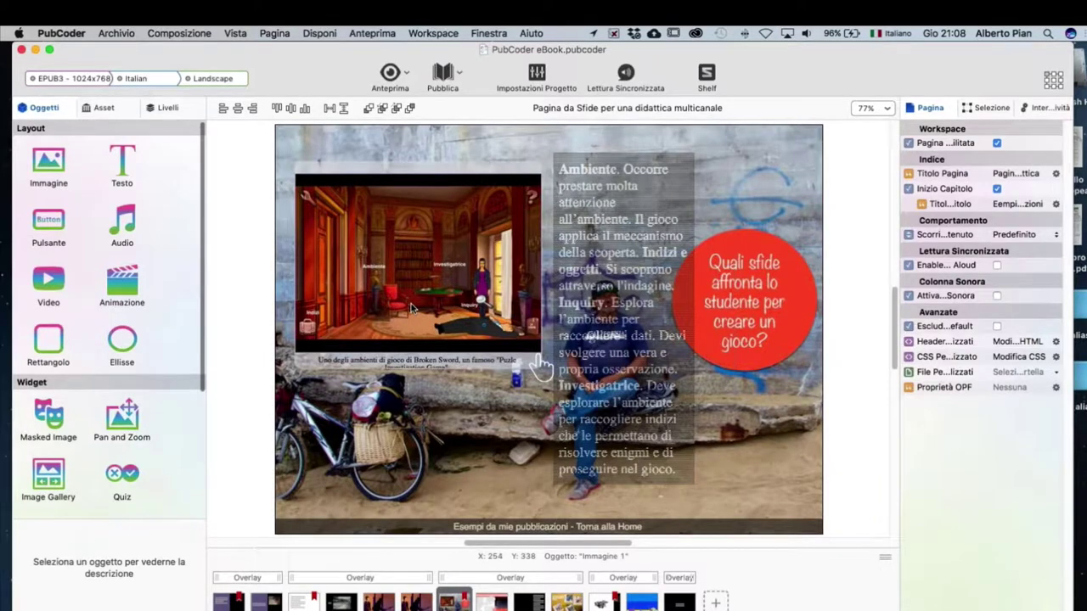
Run a quick preview of the page, test showing and hiding the text box through the game image and hand icon, and close the preview.
left_click(408, 75)
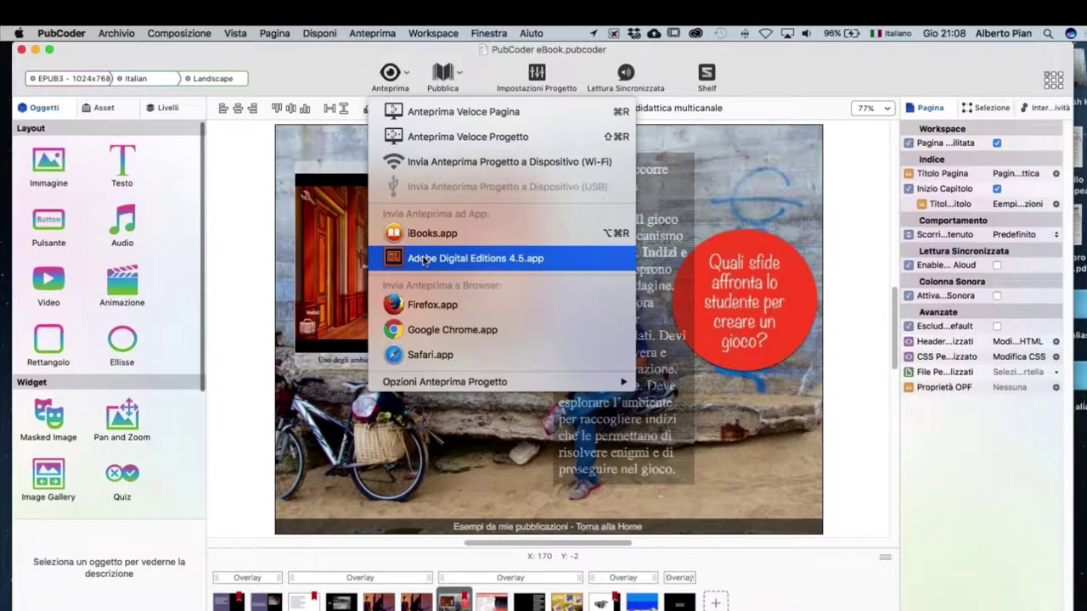
left_click(456, 120)
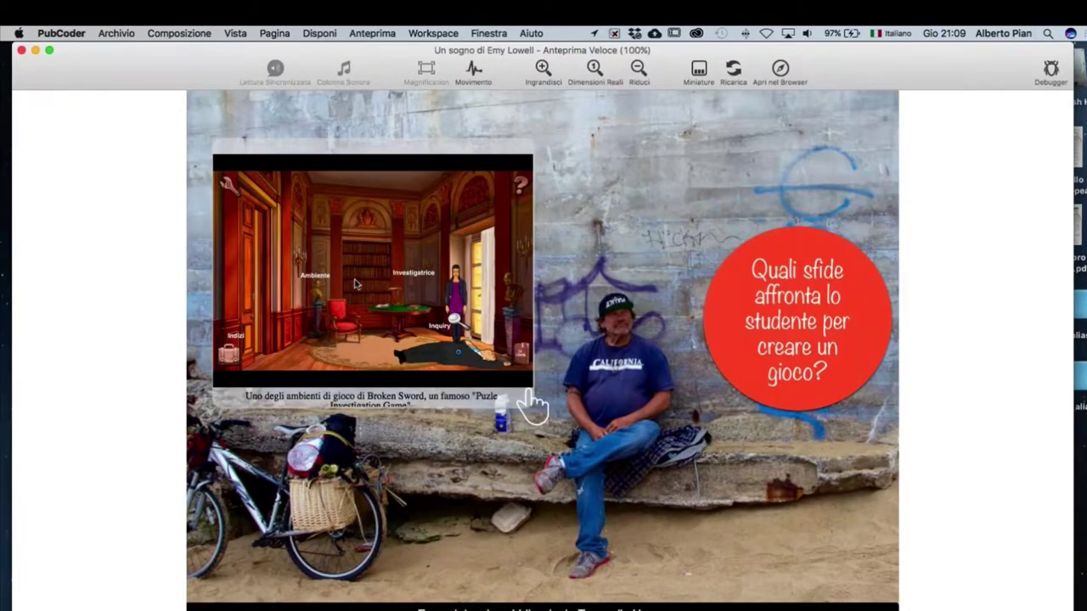
left_click(429, 308)
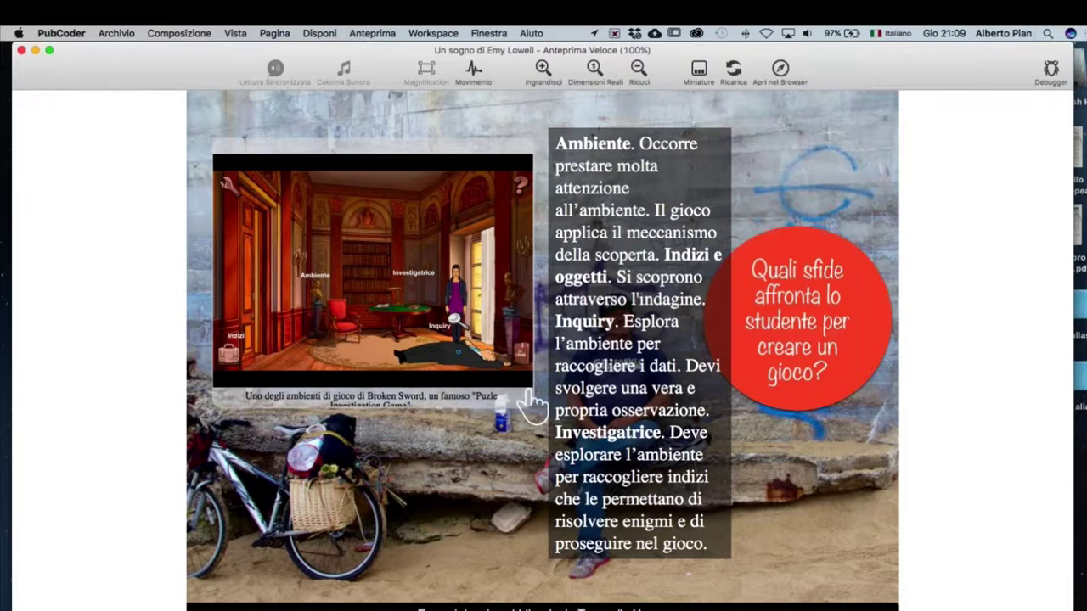
left_click(531, 406)
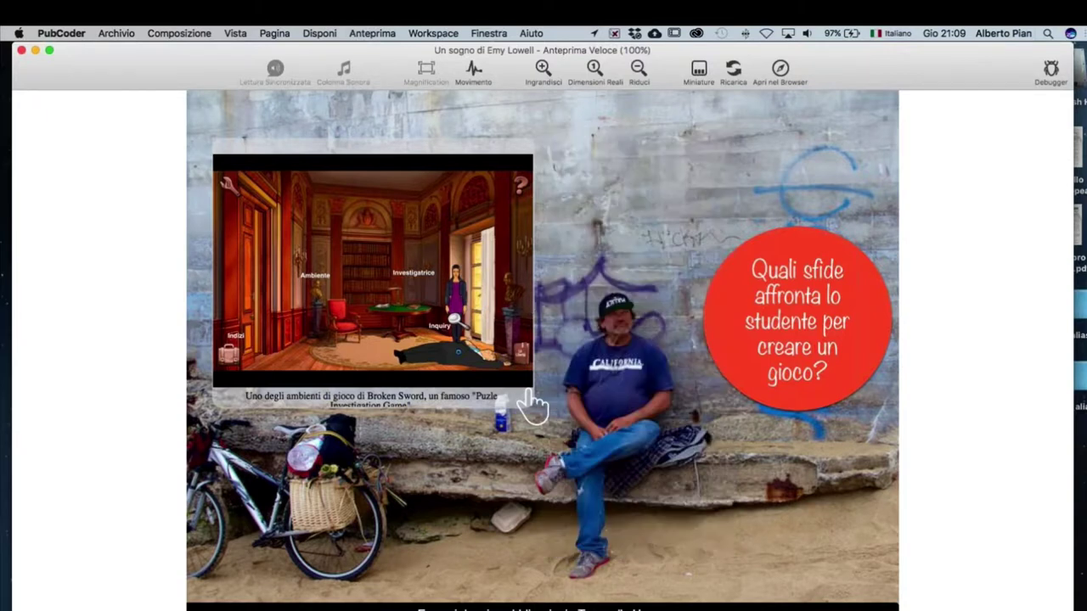
left_click(412, 273)
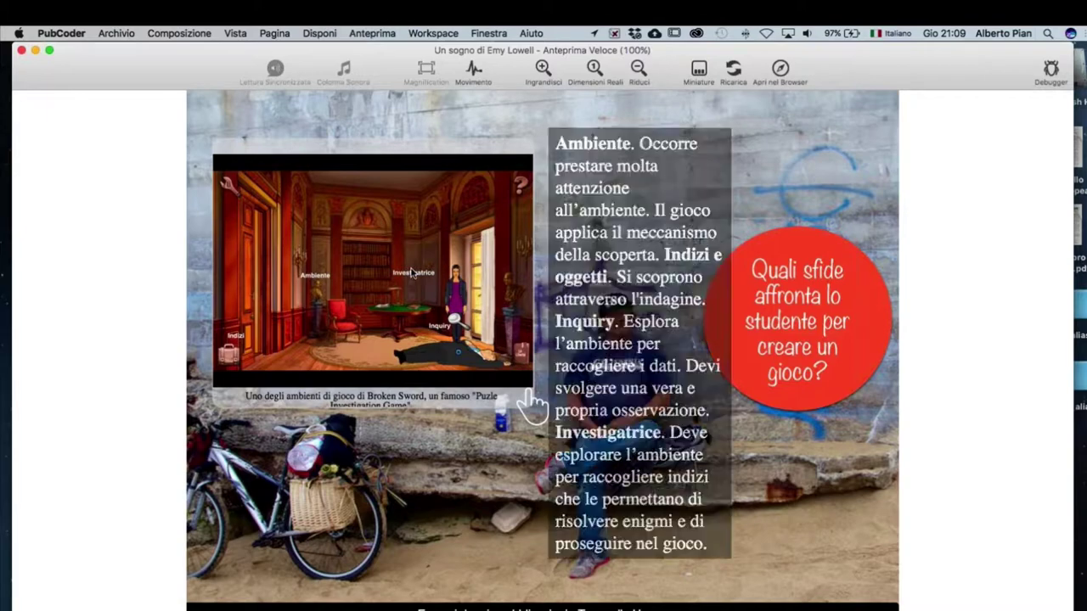
left_click(543, 269)
left_click(520, 268)
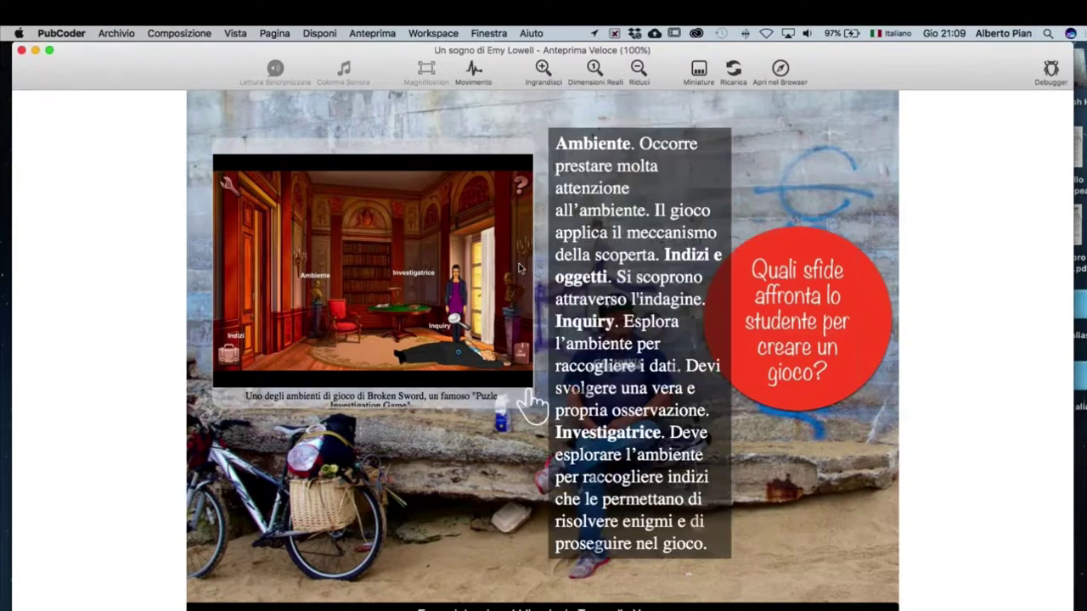
left_click(22, 51)
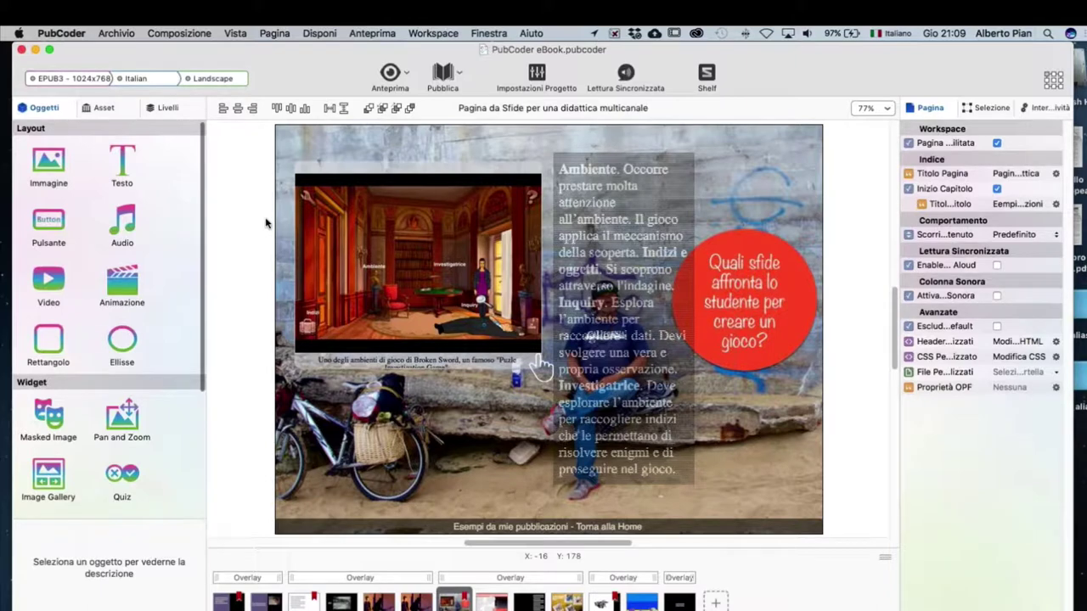
Zoom the page to 50% and move the game image off its left side and the Ambiente text box off its right side.
left_click(411, 147)
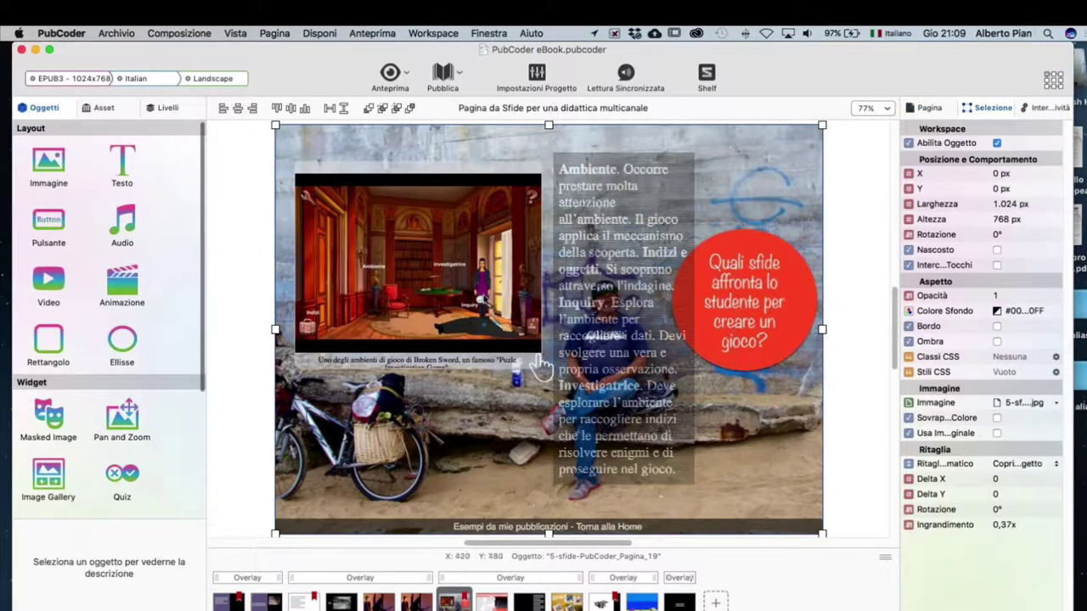
left_click_drag(334, 149, 717, 152)
left_click_drag(773, 222, 383, 221)
left_click_drag(428, 139, 427, 139)
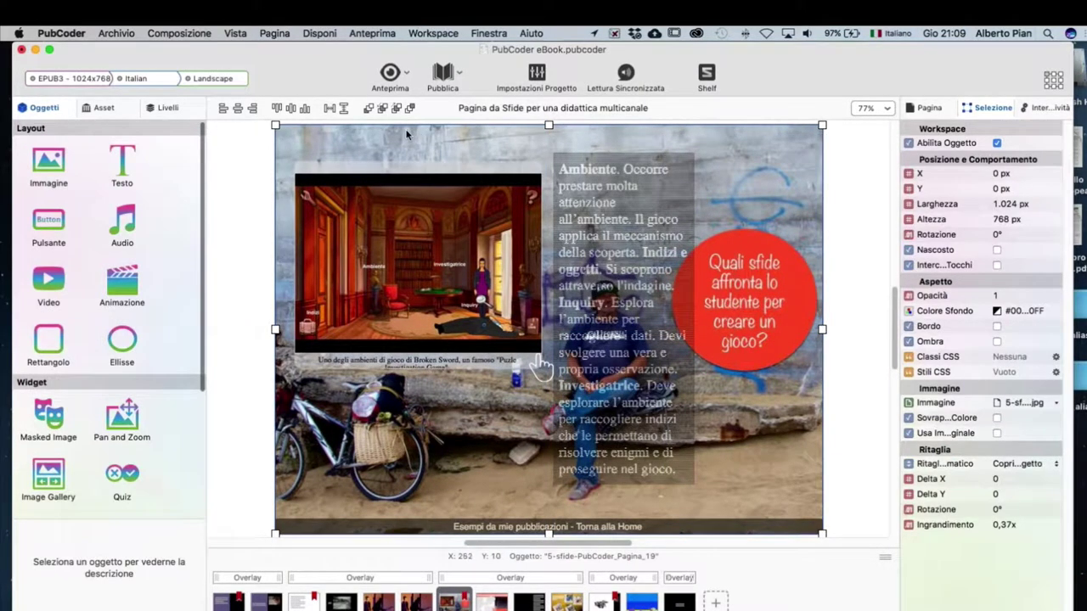
left_click_drag(416, 227, 232, 253)
left_click(886, 109)
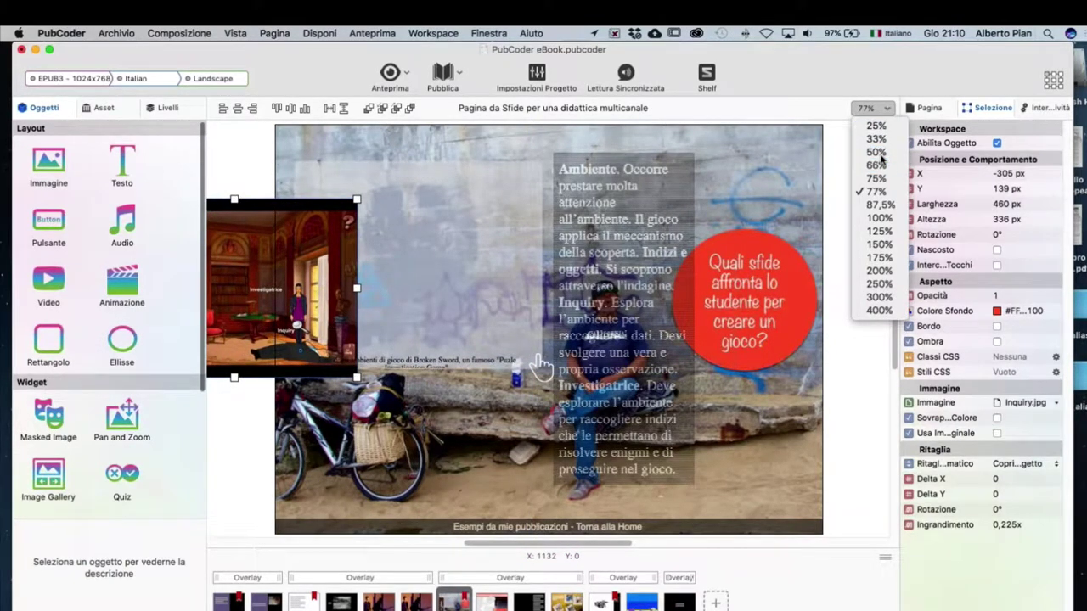
left_click(876, 152)
left_click_drag(311, 313, 248, 249)
left_click_drag(598, 287, 805, 268)
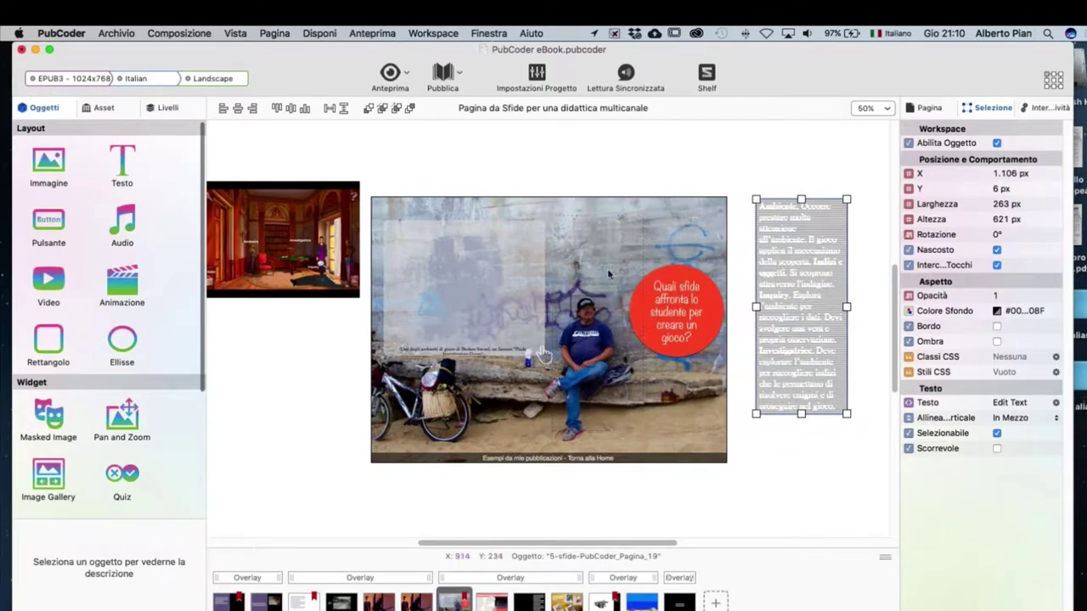
Move the background photo down to about X -4, Y 276 px and select the hand icon on top of it.
left_click_drag(548, 270, 552, 363)
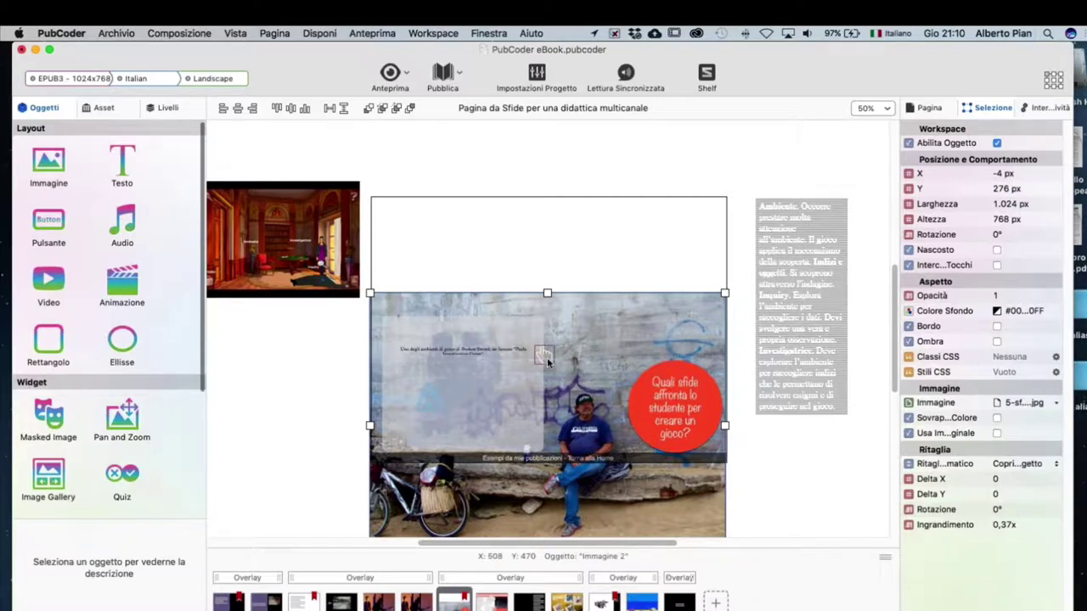
left_click(547, 364)
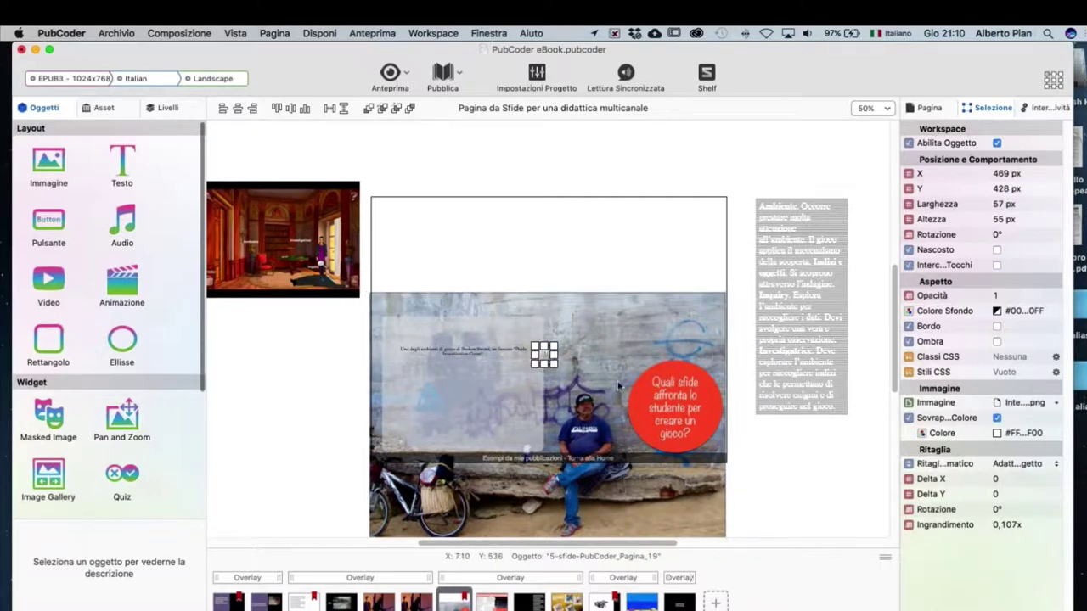
left_click(599, 270)
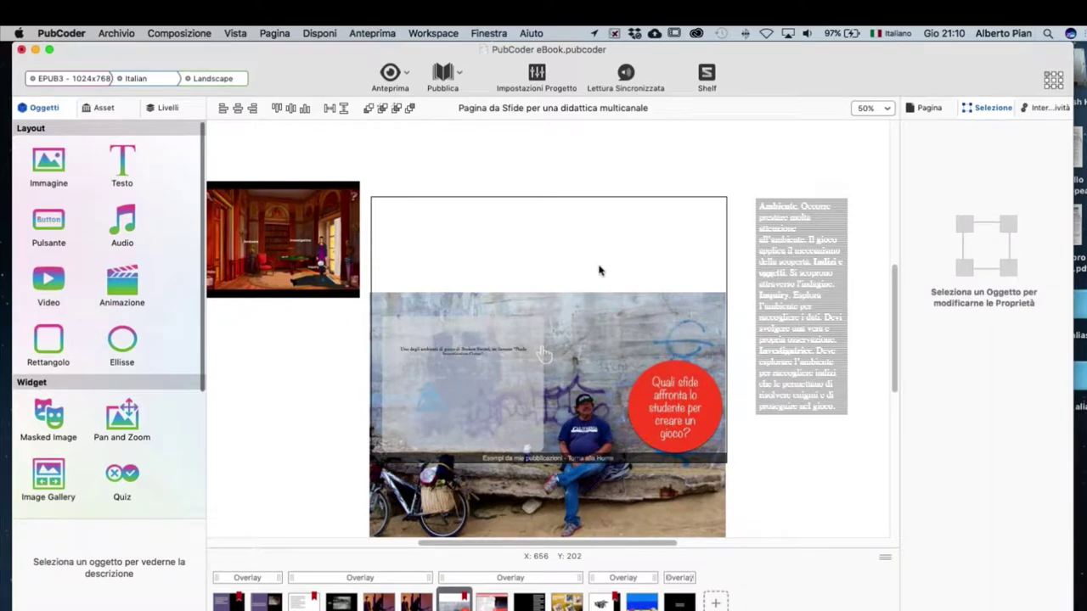
left_click(608, 313)
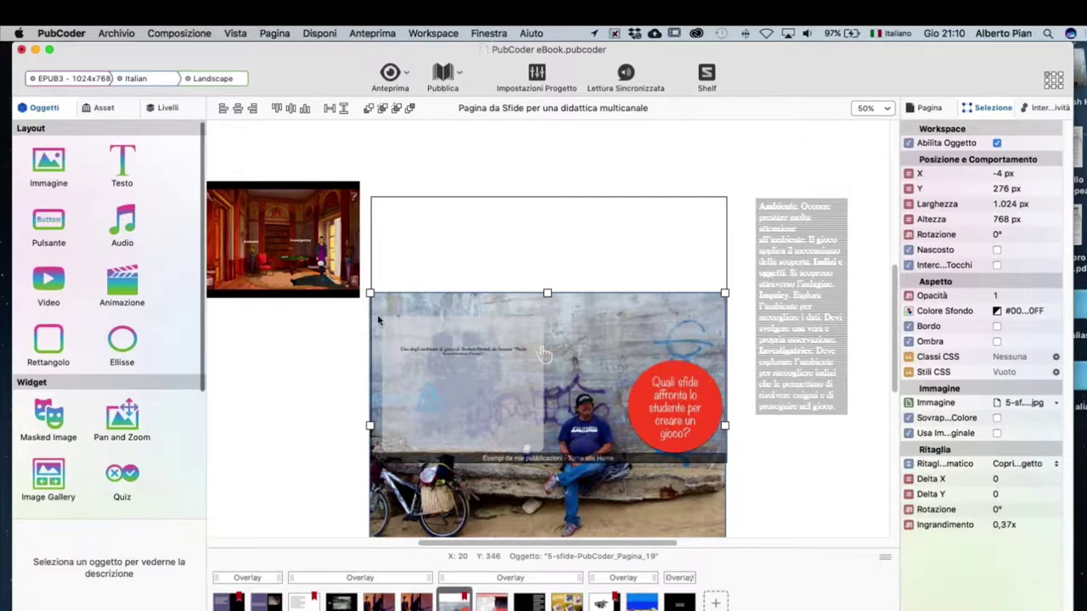
scroll(385, 430, "left", 2)
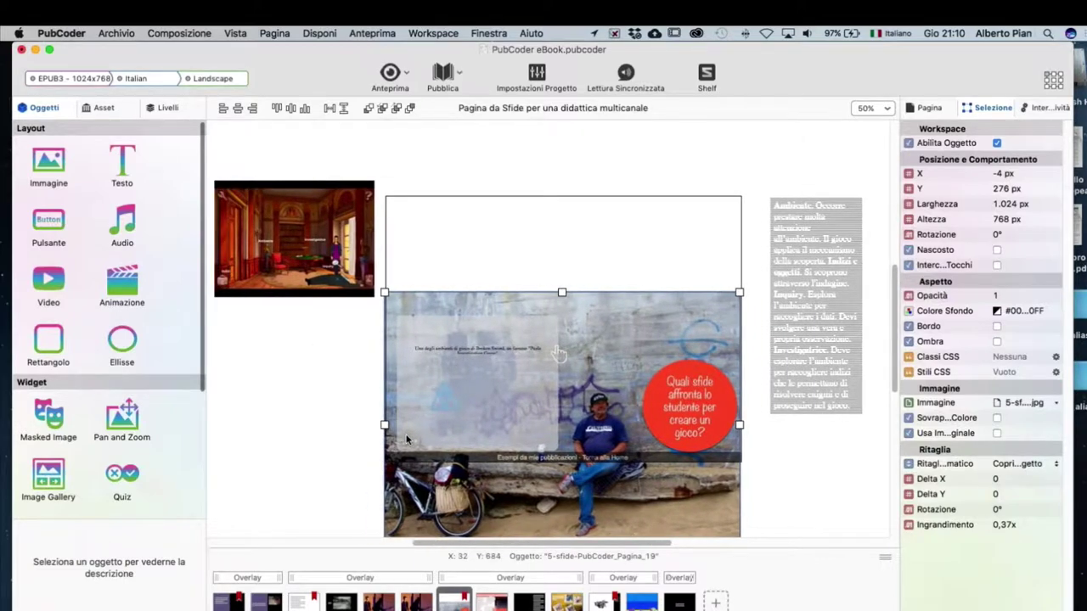
Reassemble the page by moving the background photo, hand icon, game image and text box back into place.
mouse_move(299, 237)
left_mouse_down()
mouse_move(331, 306)
mouse_move(432, 369)
mouse_move(476, 366)
mouse_move(292, 223)
left_mouse_up()
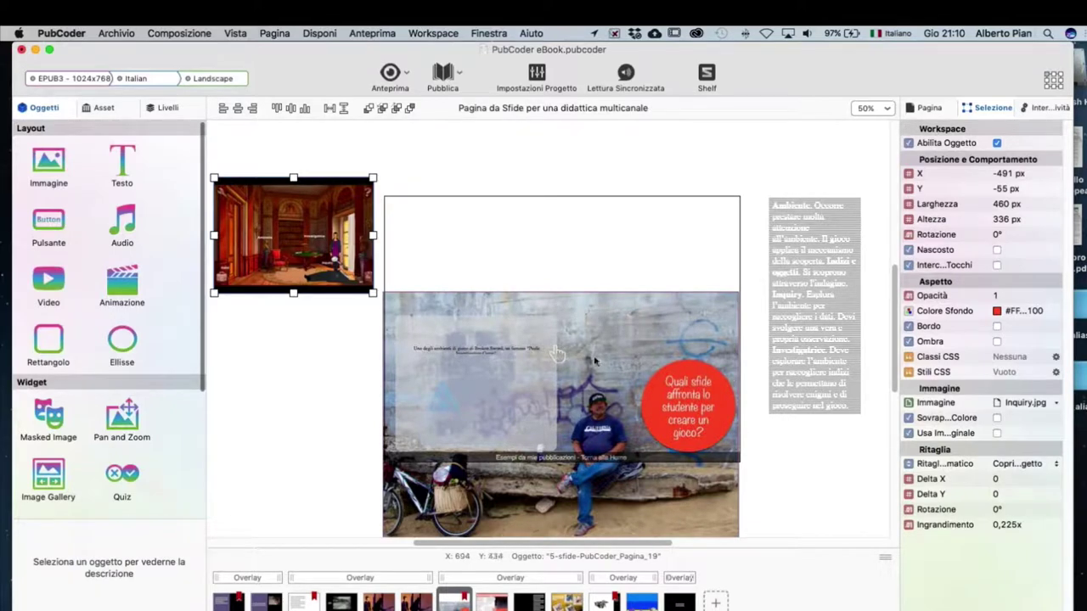
left_click_drag(597, 389, 597, 292)
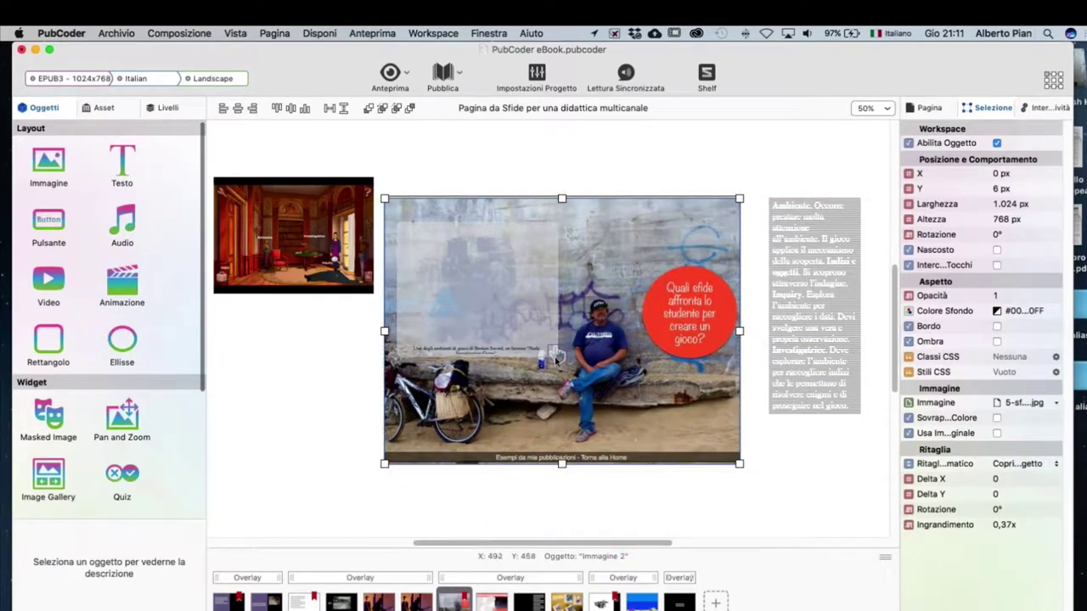
left_click(556, 357)
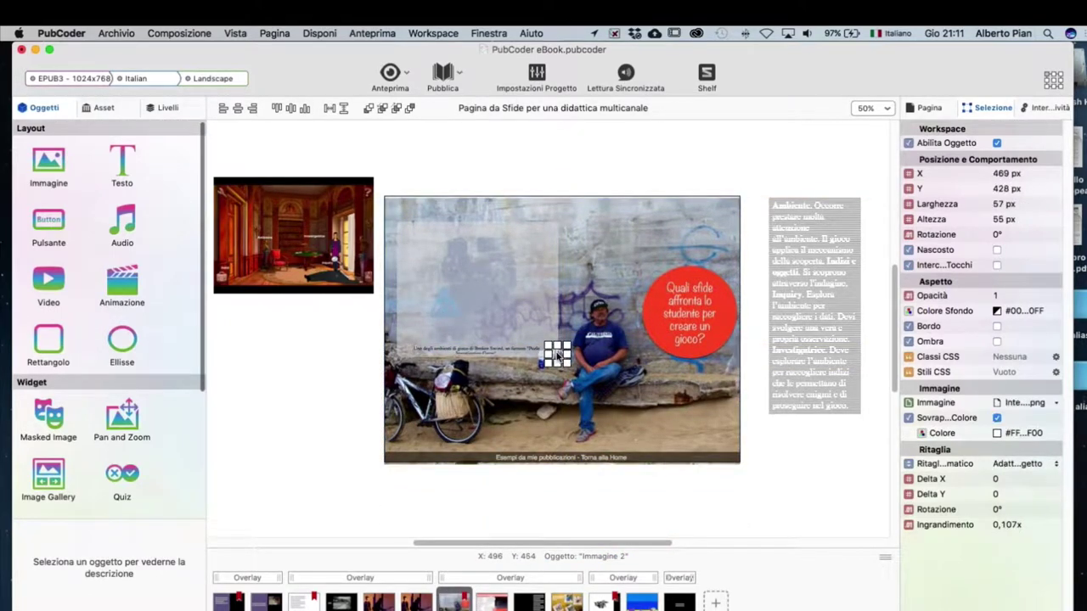
left_click_drag(556, 356, 577, 411)
left_click_drag(558, 362, 554, 348)
left_click_drag(298, 212, 484, 256)
left_click_drag(820, 231, 635, 241)
Zoom to 66% and examine the interactivity events and the Touch Down action of the game image.
left_click(506, 239)
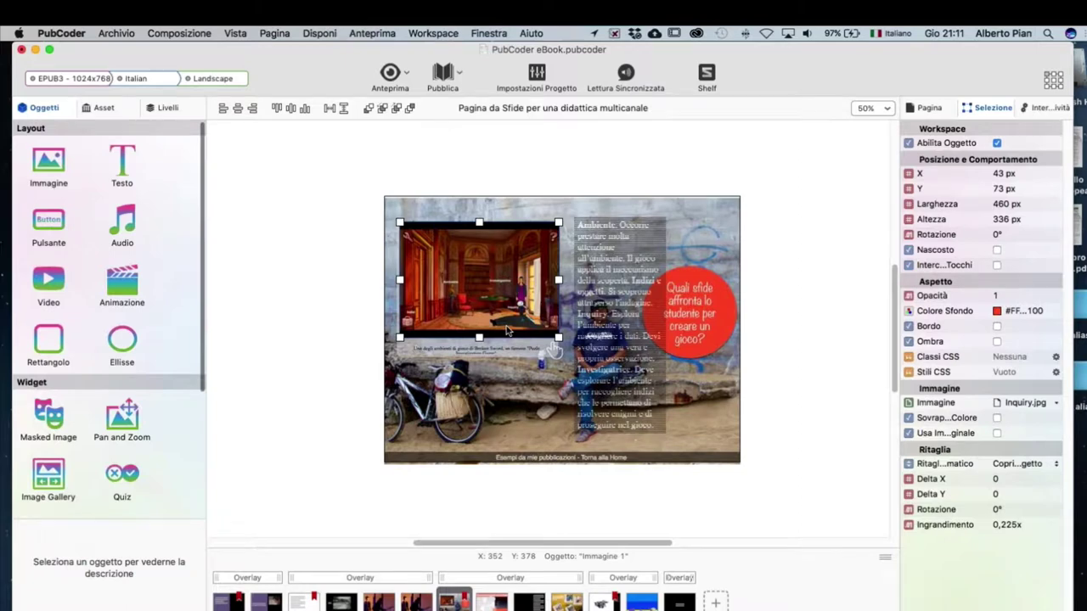
left_click(866, 109)
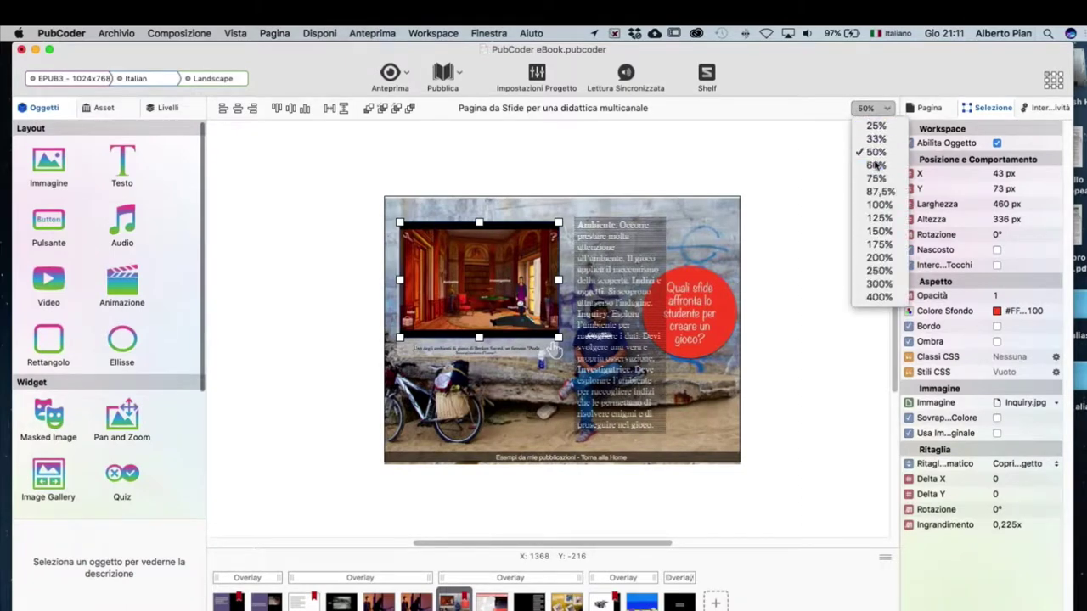
left_click(875, 165)
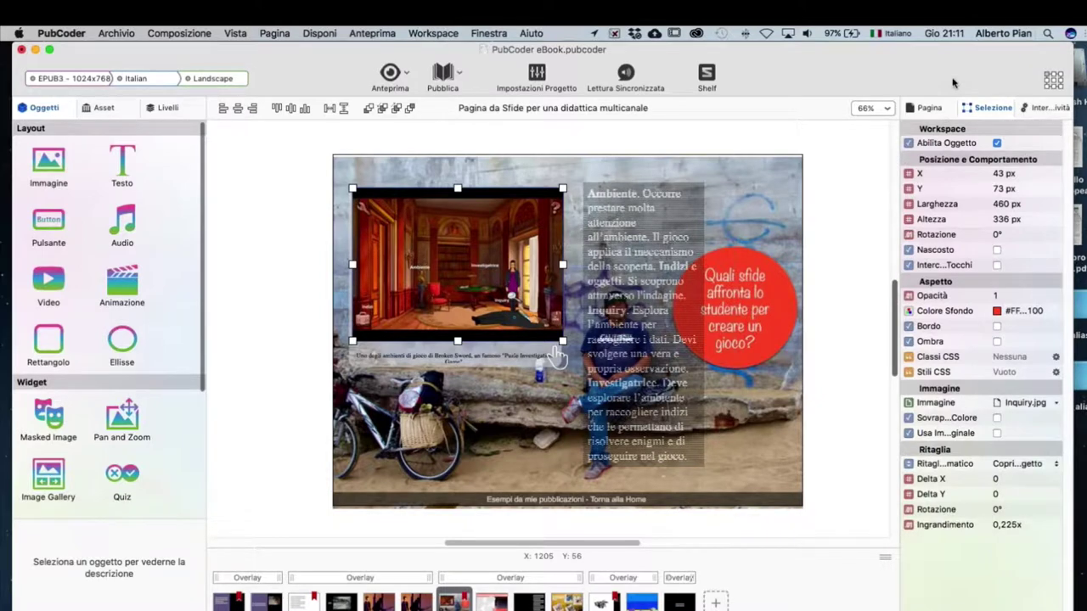
left_click(1024, 108)
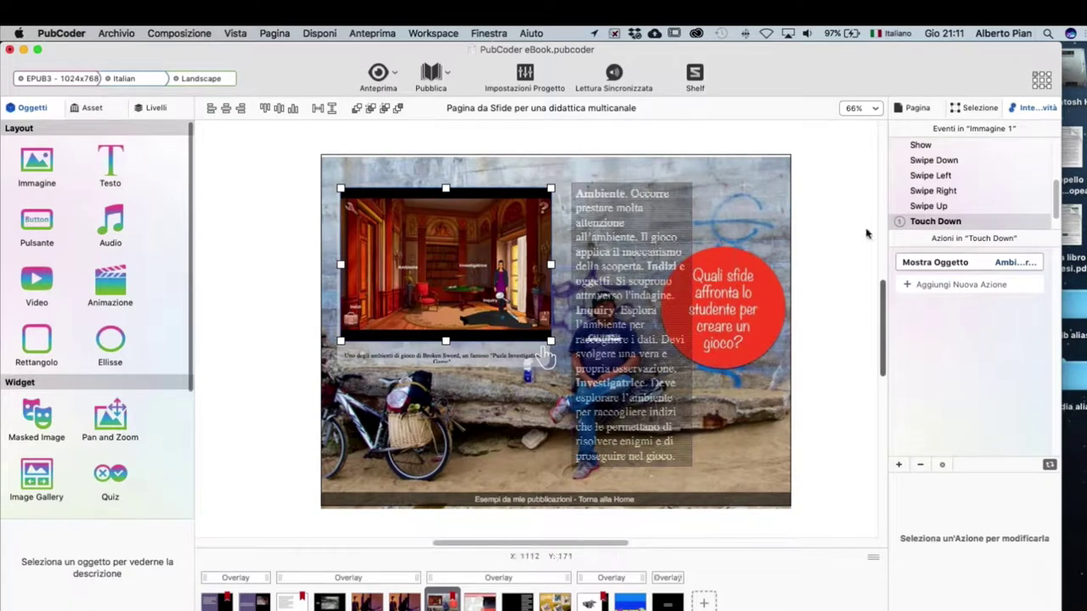
scroll(989, 204, "down", 1)
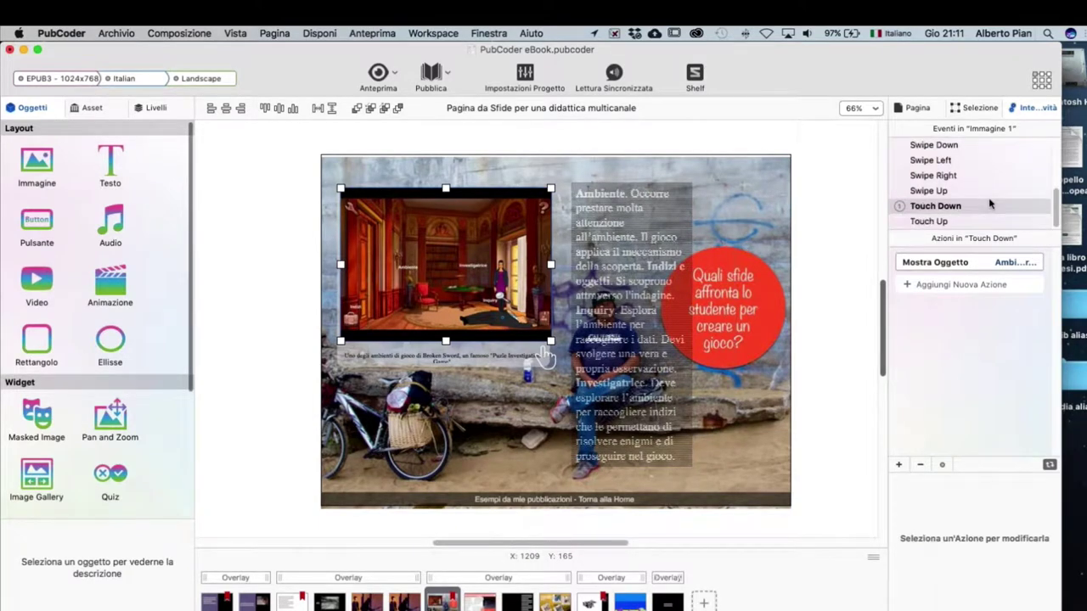
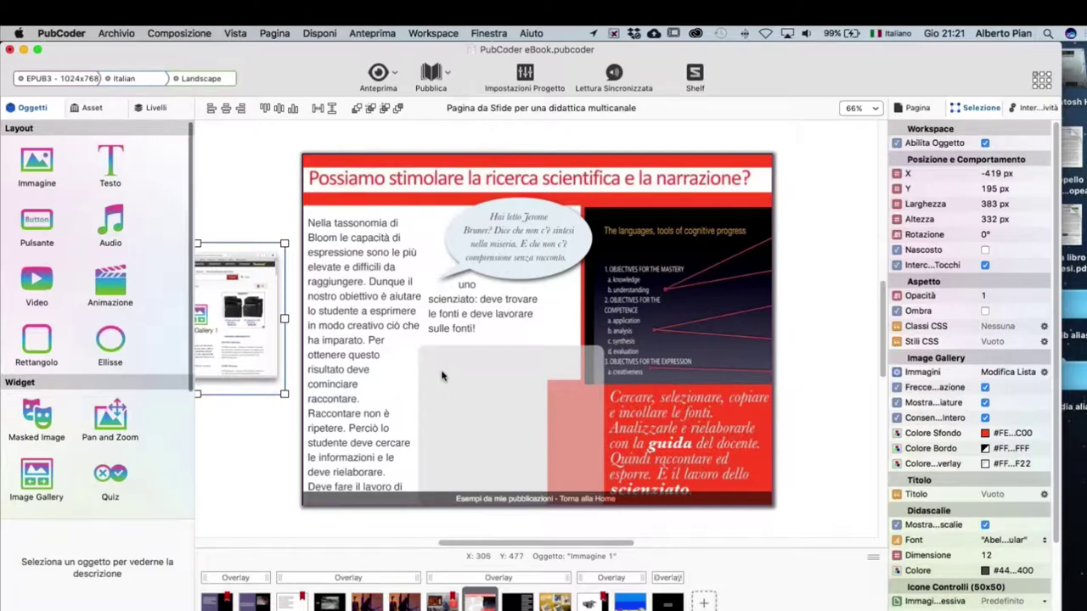
Move the image gallery onto the grey placeholder in the page's lower middle, at about X 266, Y 416 px.
scroll(429, 368, "right", 1)
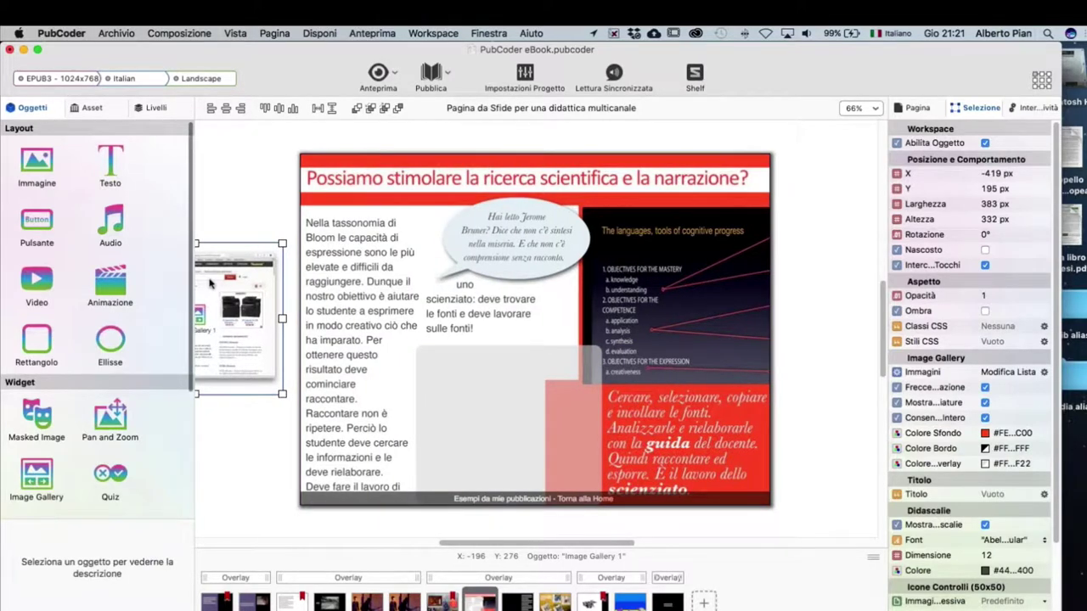
left_click_drag(211, 282, 524, 385)
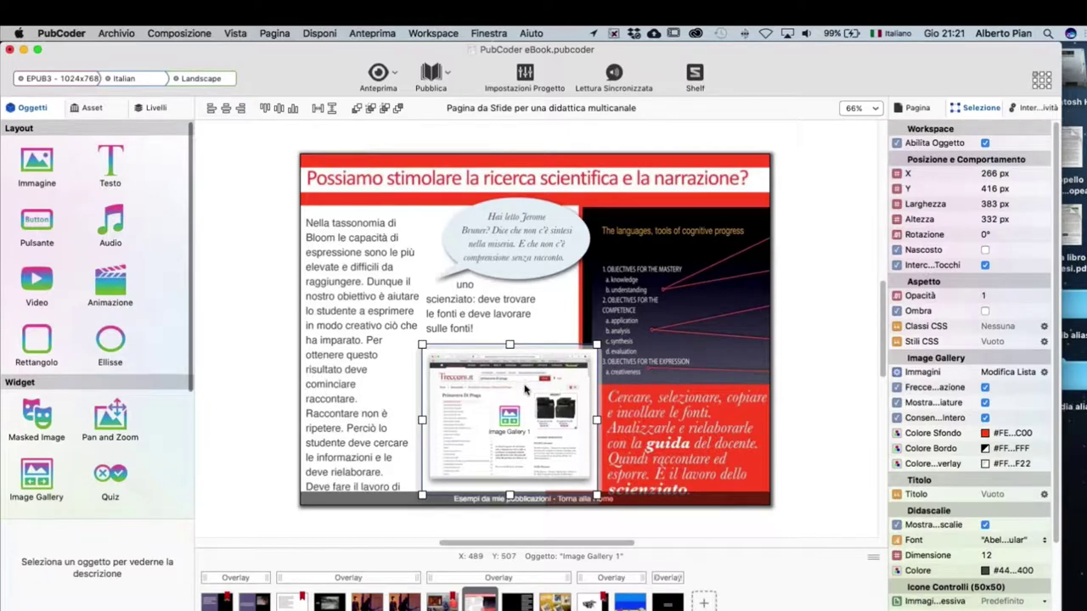
left_click(832, 238)
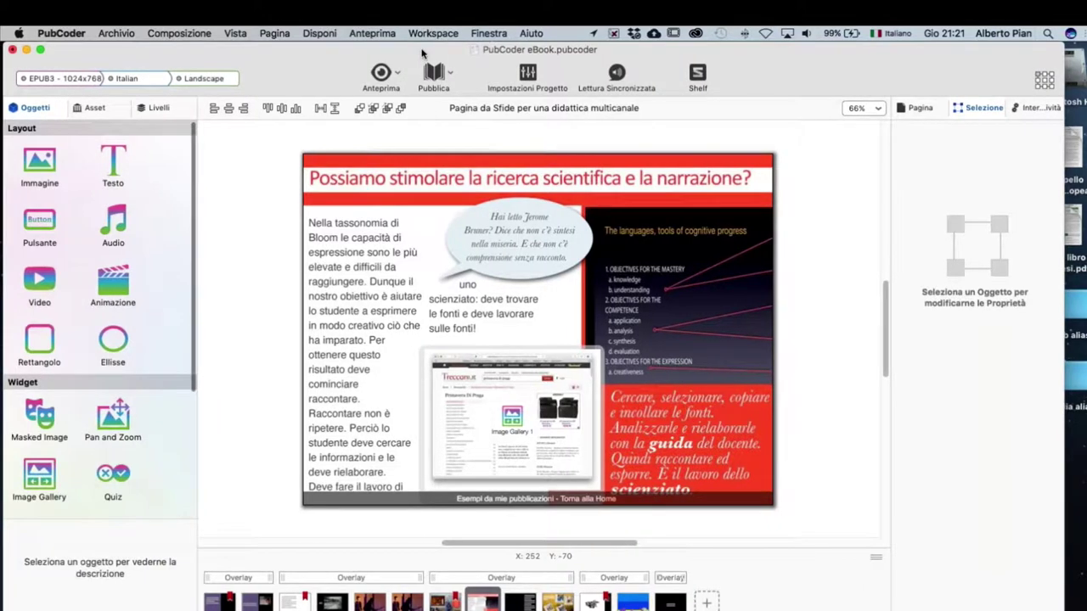
Run a quick preview of the page and toggle the image gallery's thumbnail strip on and off.
left_click_drag(417, 55, 432, 55)
left_click(395, 73)
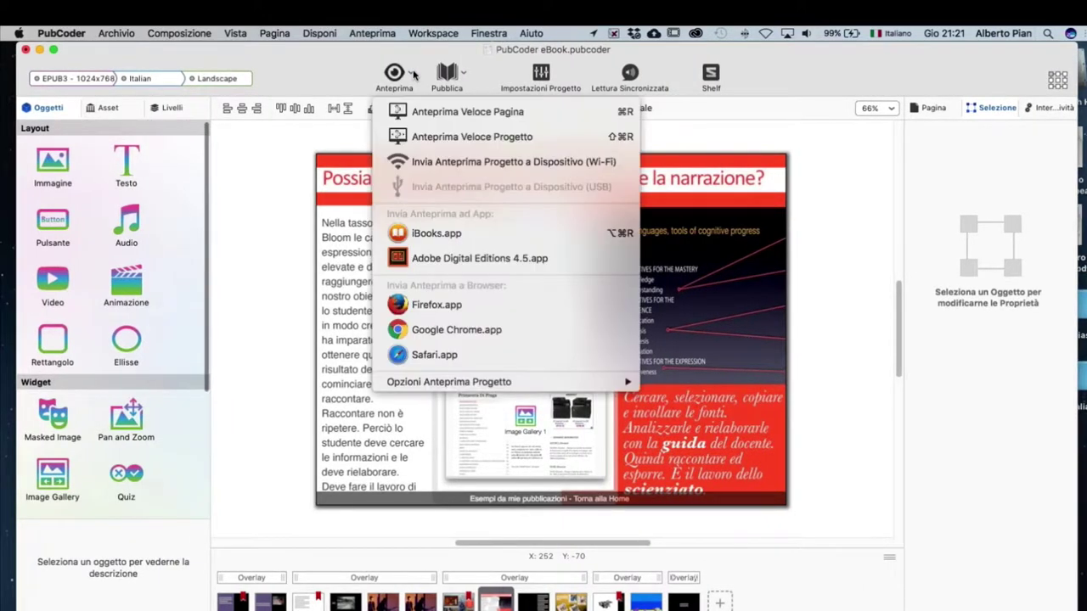
left_click(415, 113)
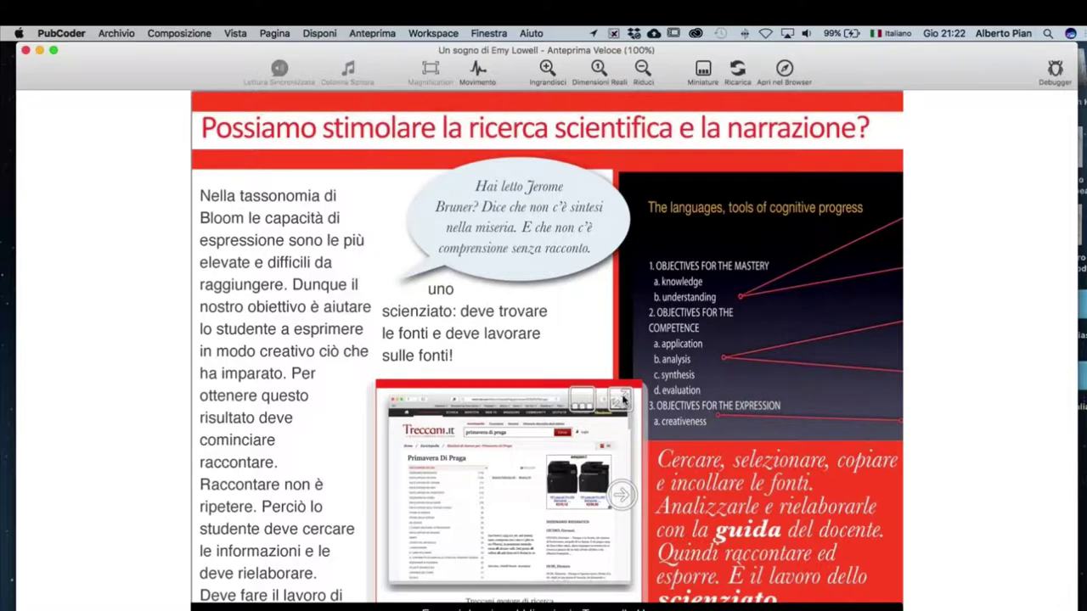
left_click(580, 402)
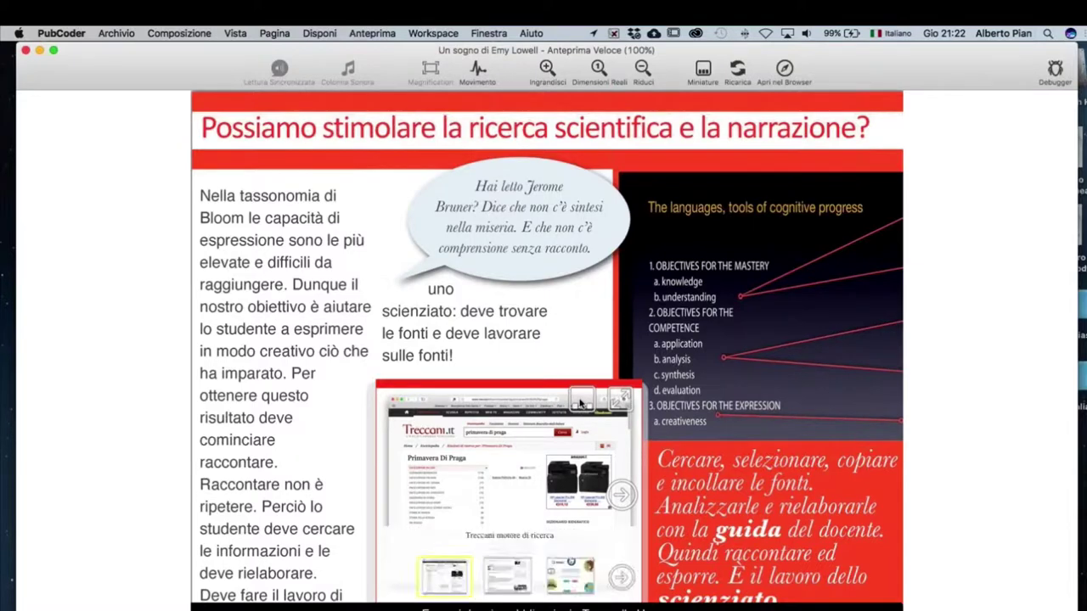
left_click(579, 403)
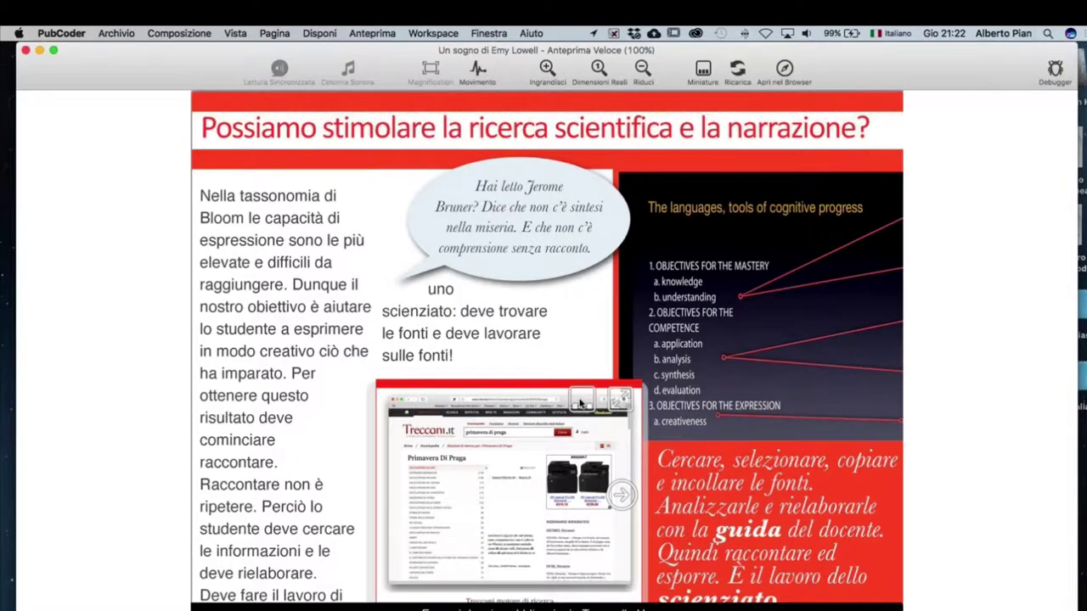
Show the gallery's thumbnail strip in the preview and browse its images from Treccani to the iTunes screens and back to Oilproject.
left_click(580, 402)
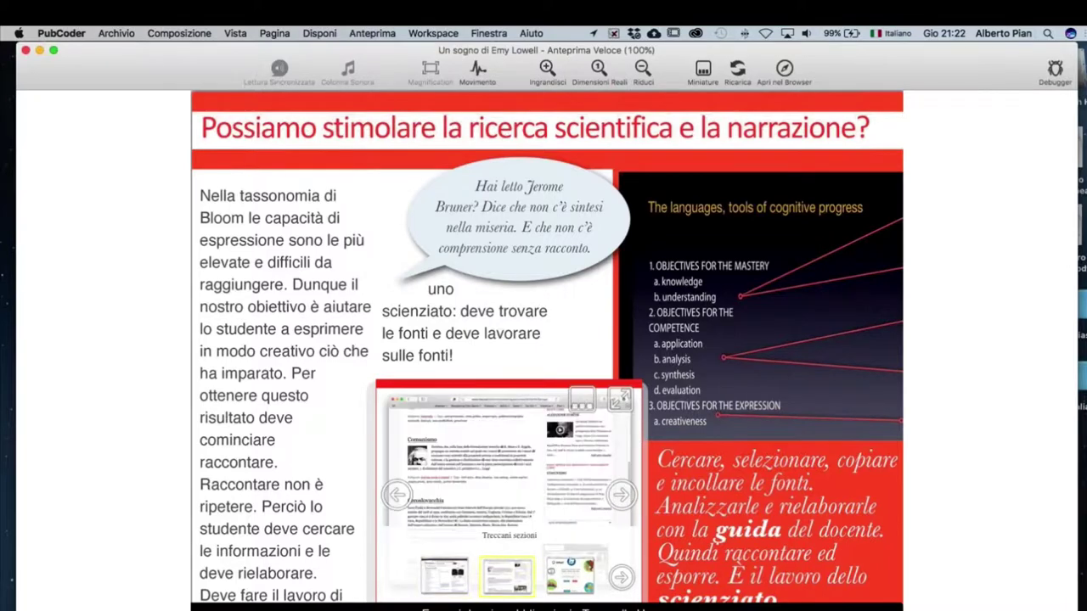
left_click(556, 578)
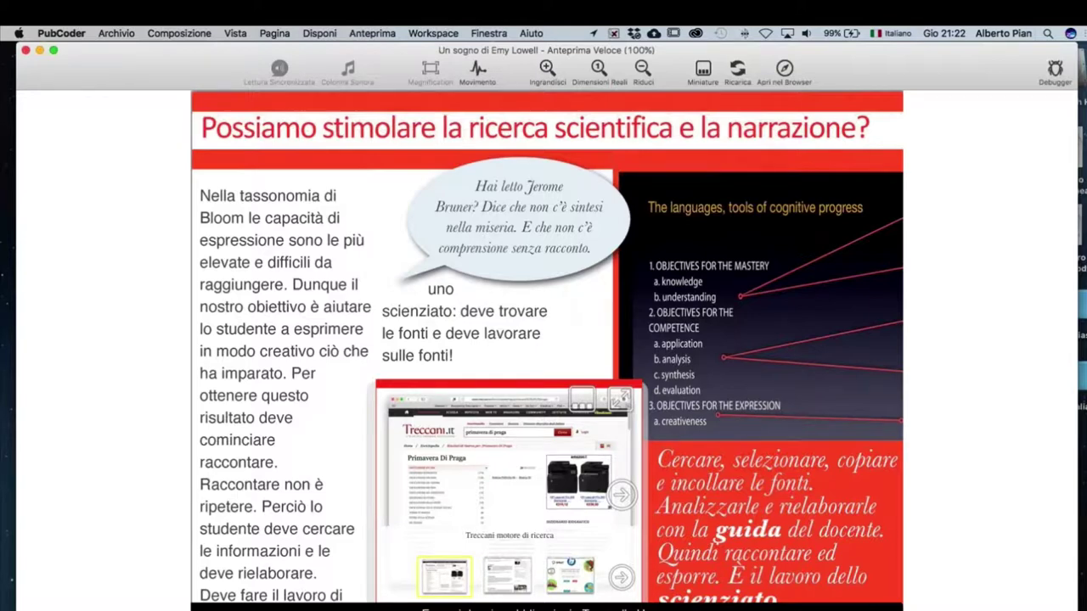
left_click(513, 578)
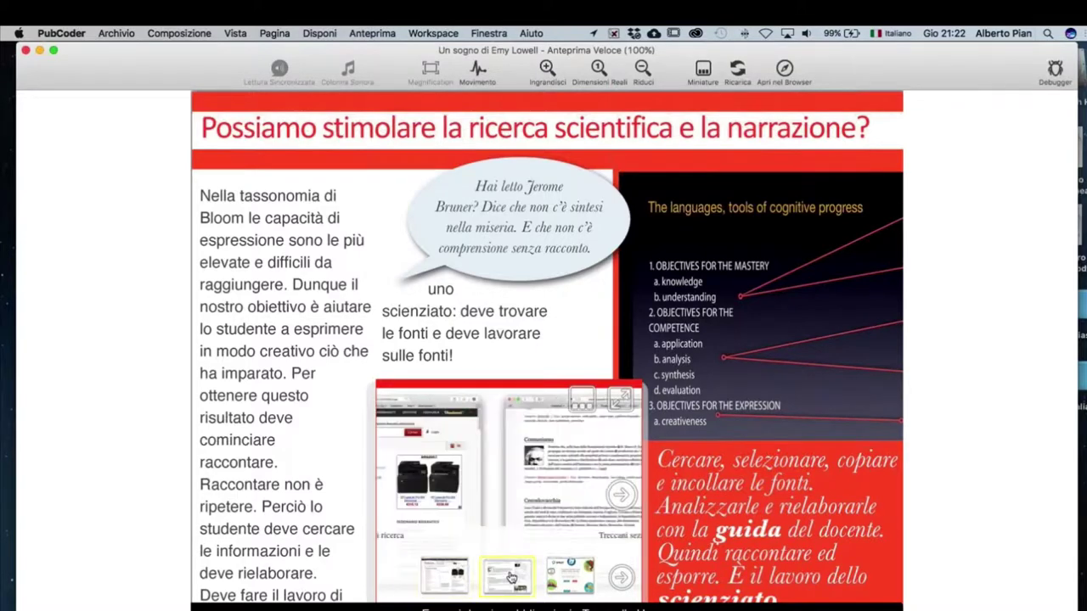
left_click(559, 578)
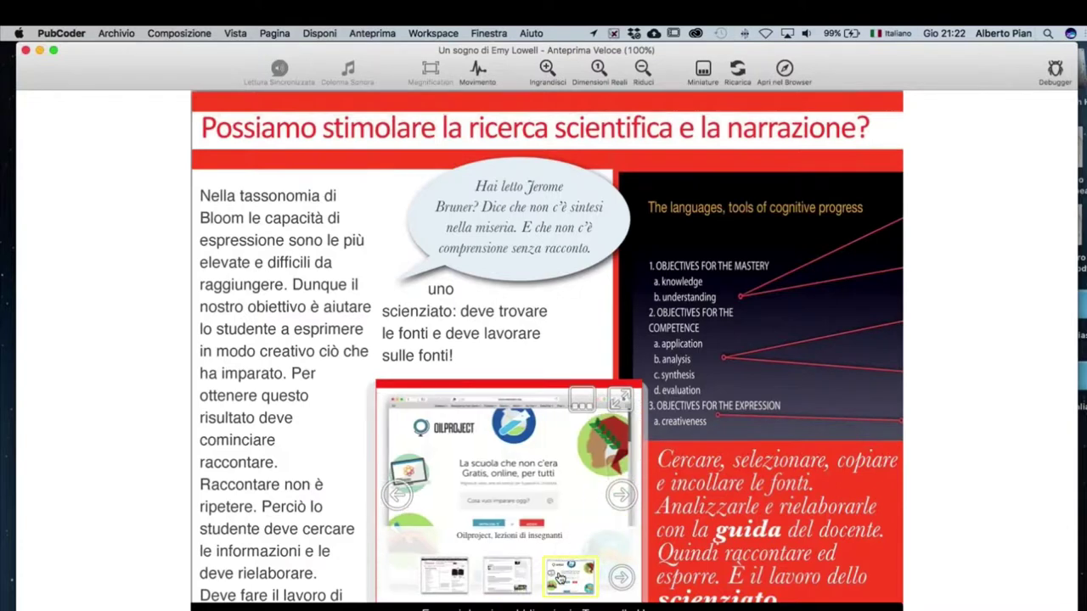
left_click(623, 577)
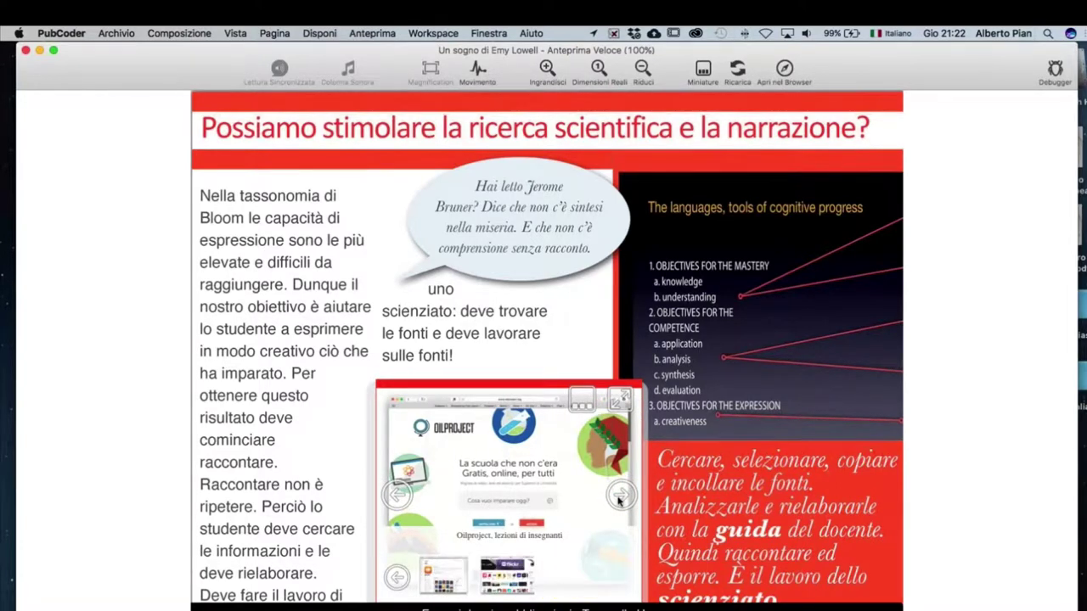
left_click(517, 577)
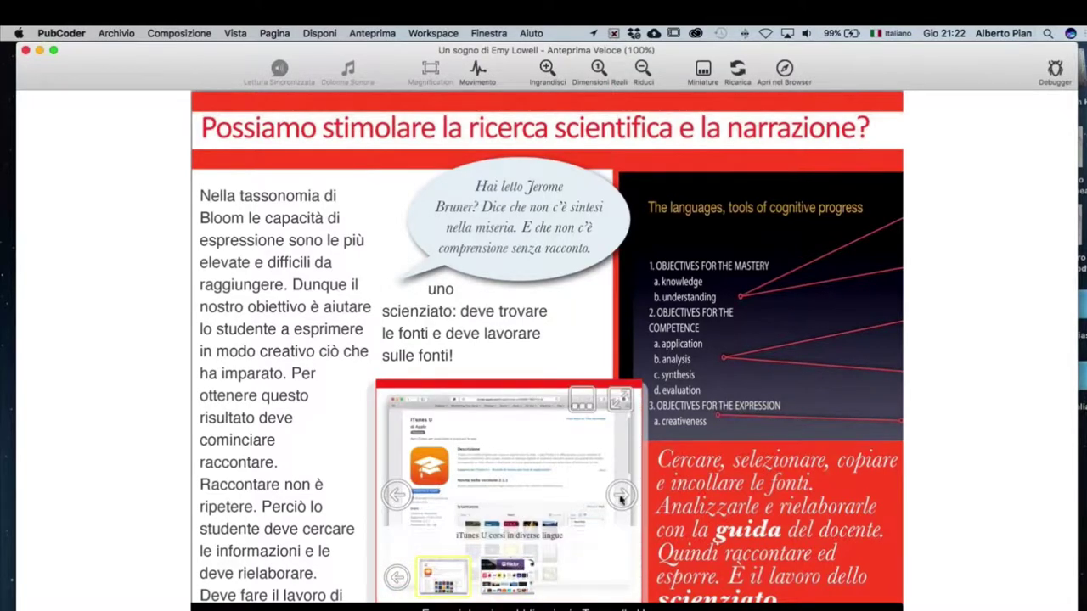
left_click(621, 499)
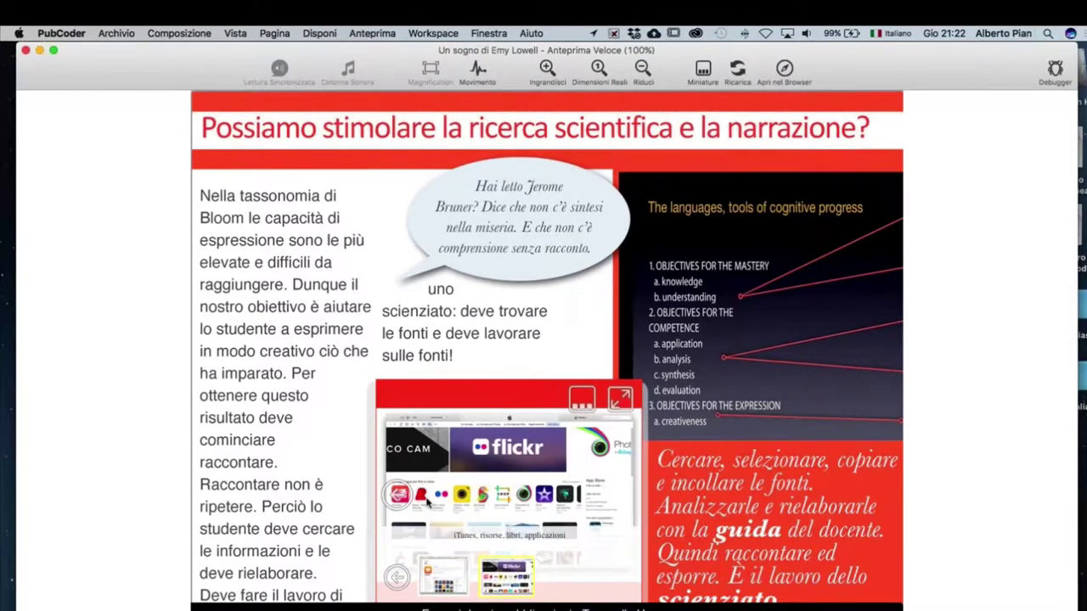
left_click(399, 499)
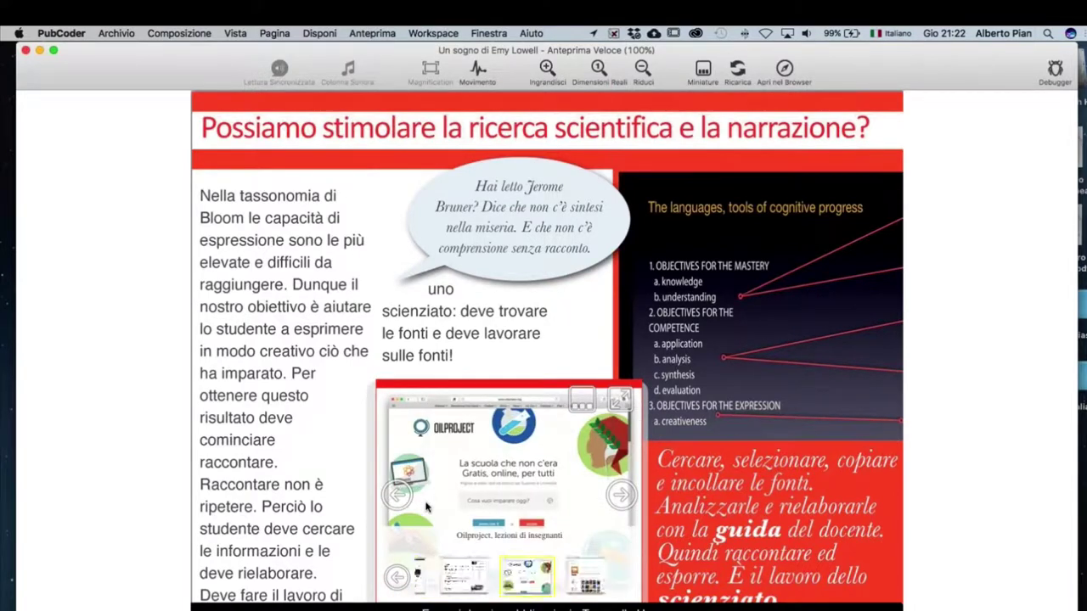
Browse the gallery's images in full-screen view from Oilproject to iTunes and back to the first Treccani image, and close the quick preview.
left_click(620, 402)
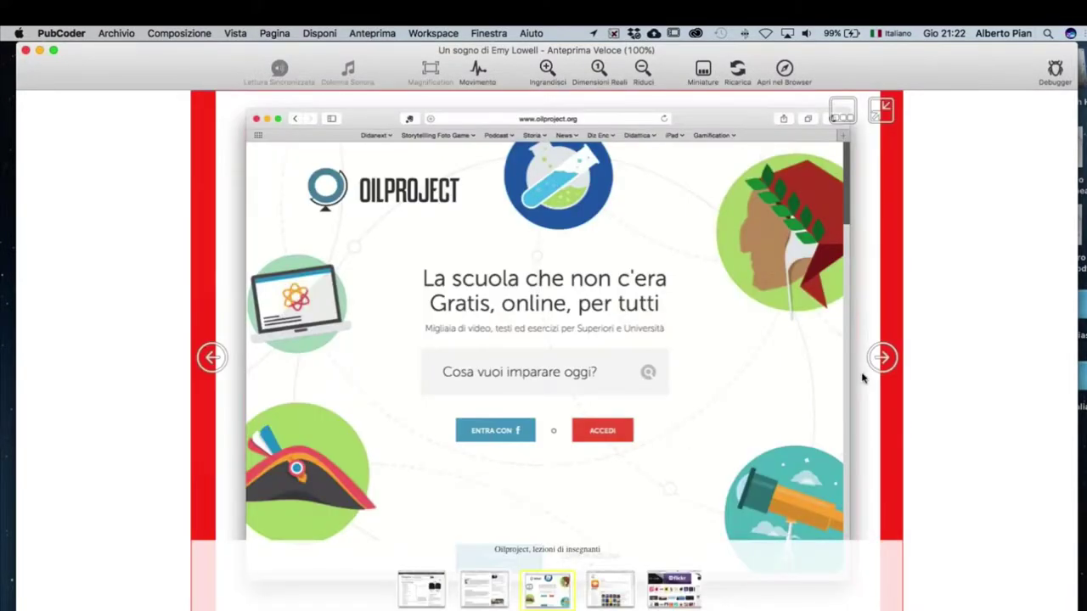
left_click(877, 360)
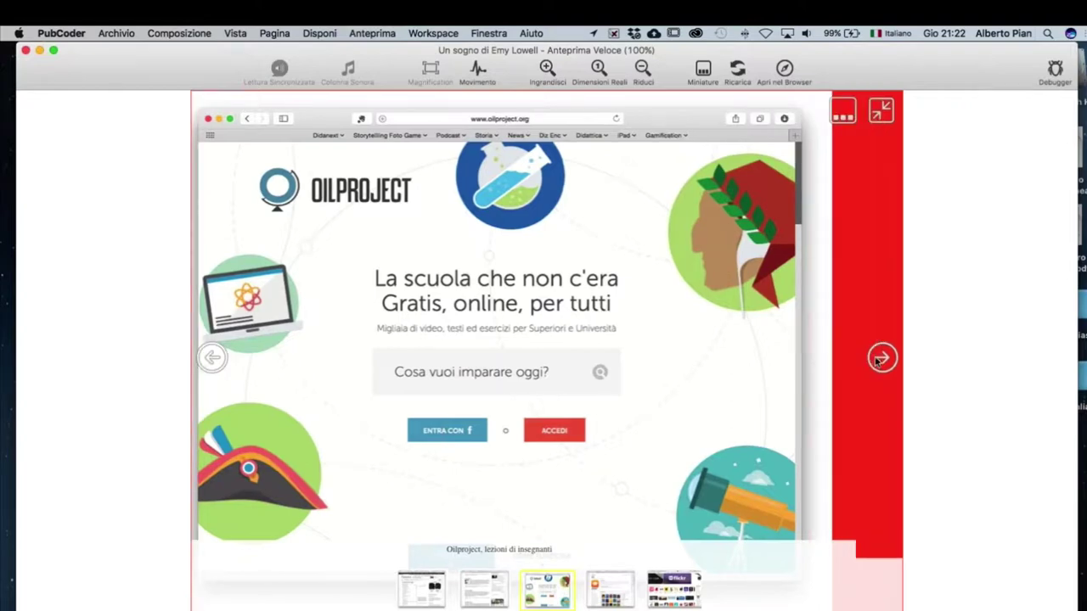
left_click(880, 358)
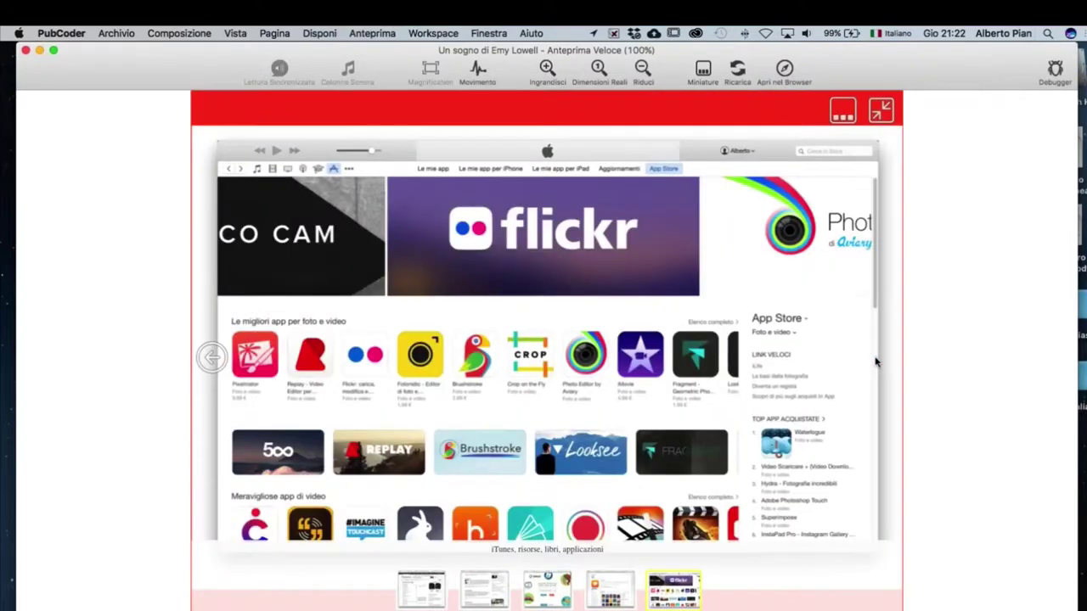
left_click(212, 358)
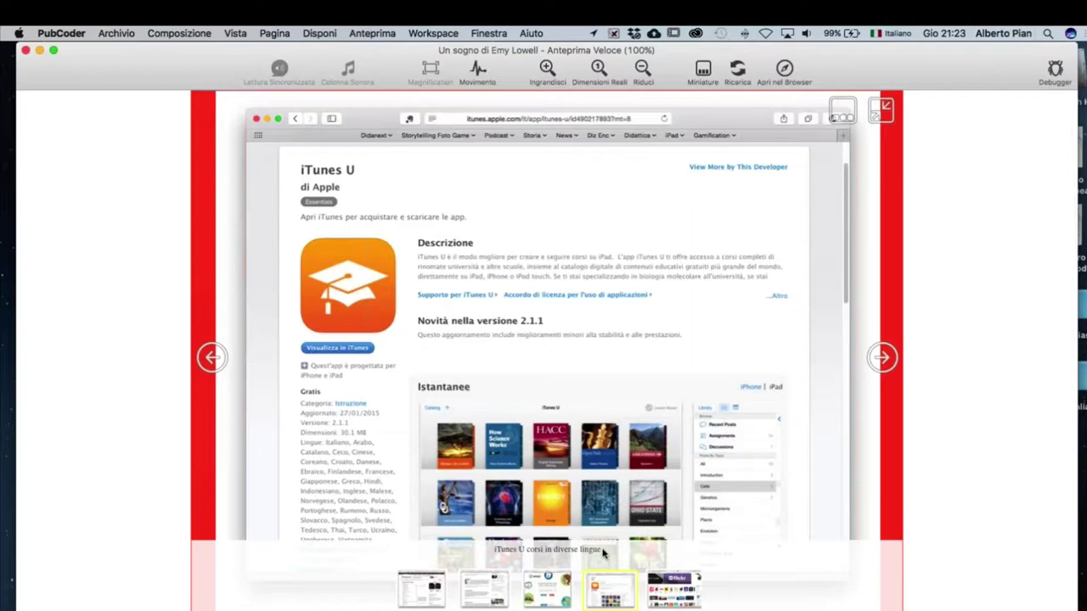
left_click(550, 587)
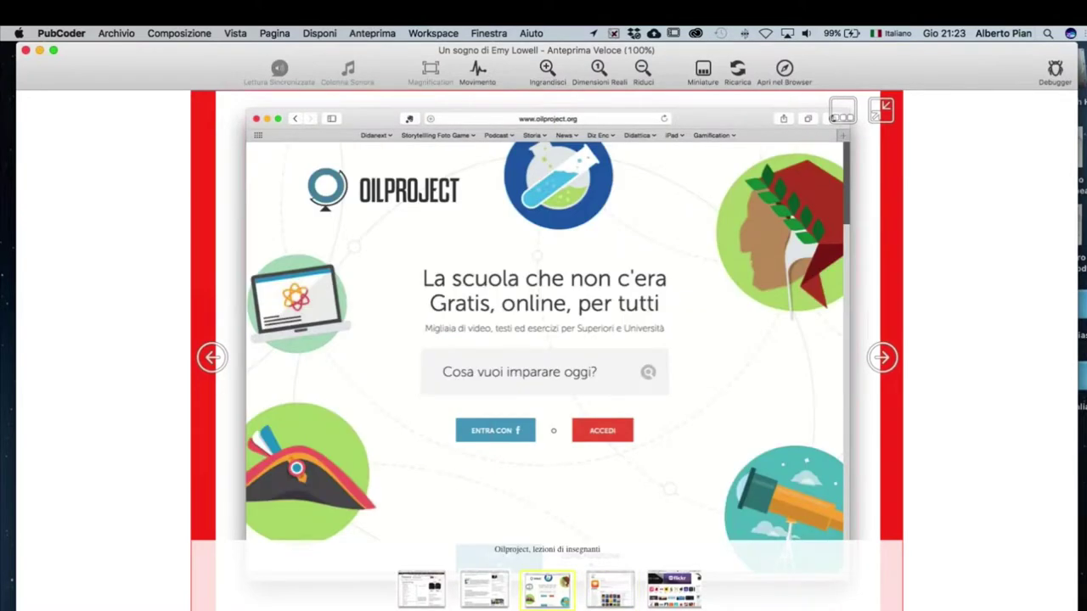
left_click(484, 588)
left_click(422, 587)
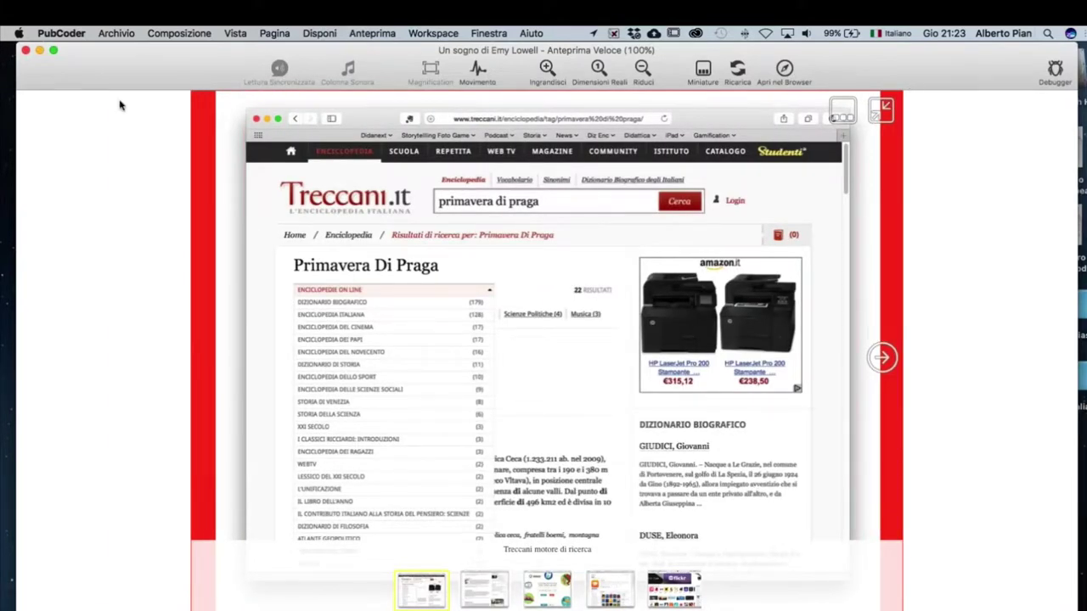
left_click(25, 50)
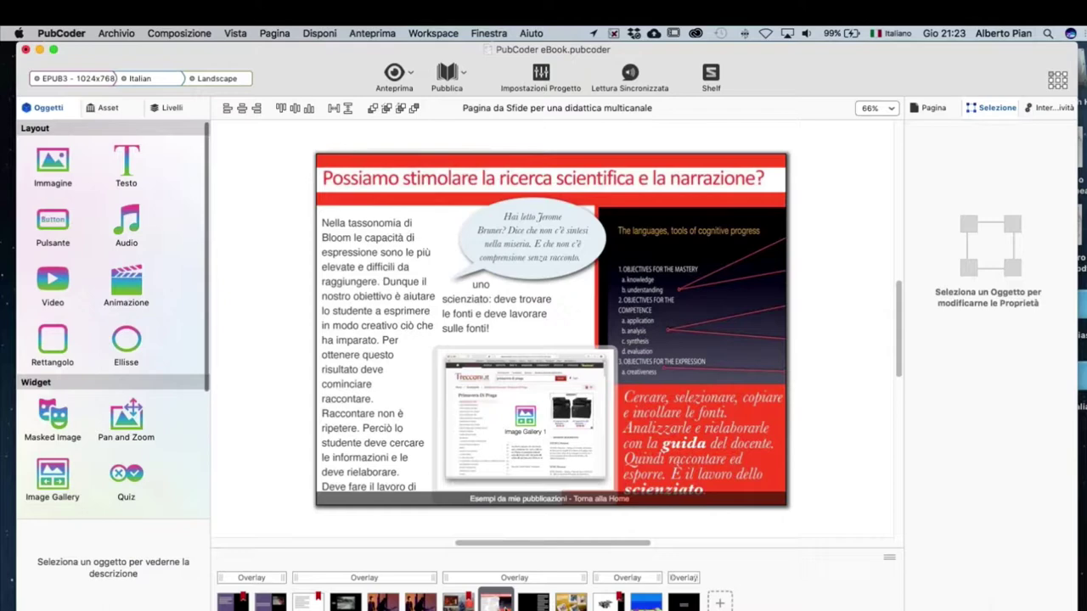
Duplicate the current gallery page by copying it and pasting the copy right after it.
right_click(501, 605)
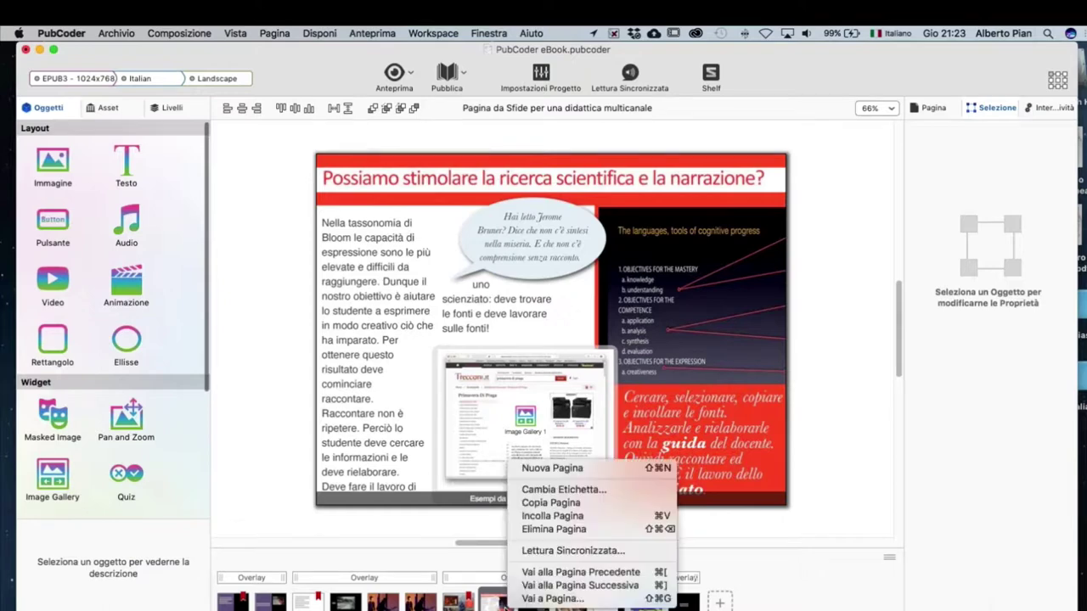
left_click(557, 502)
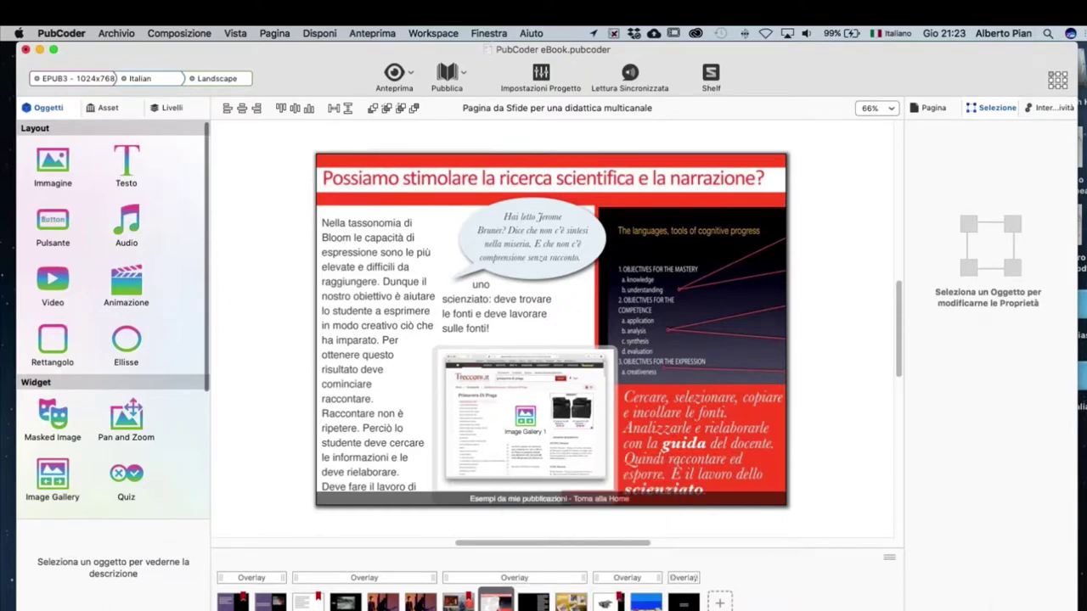
right_click(496, 601)
left_click(524, 517)
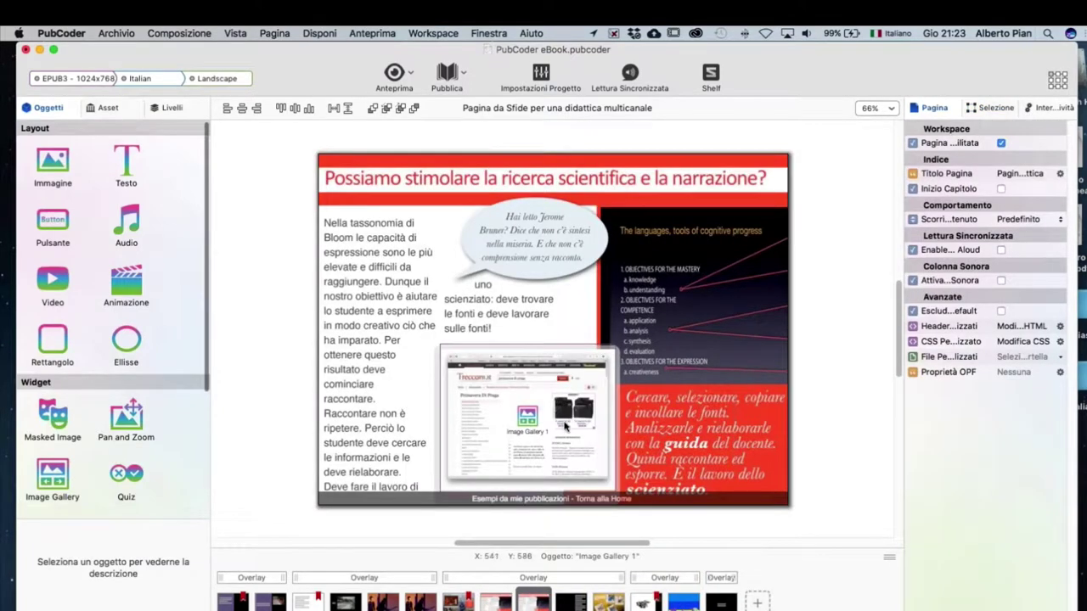
Delete the image gallery from the duplicated page, leaving only the grey placeholder.
left_click(564, 424)
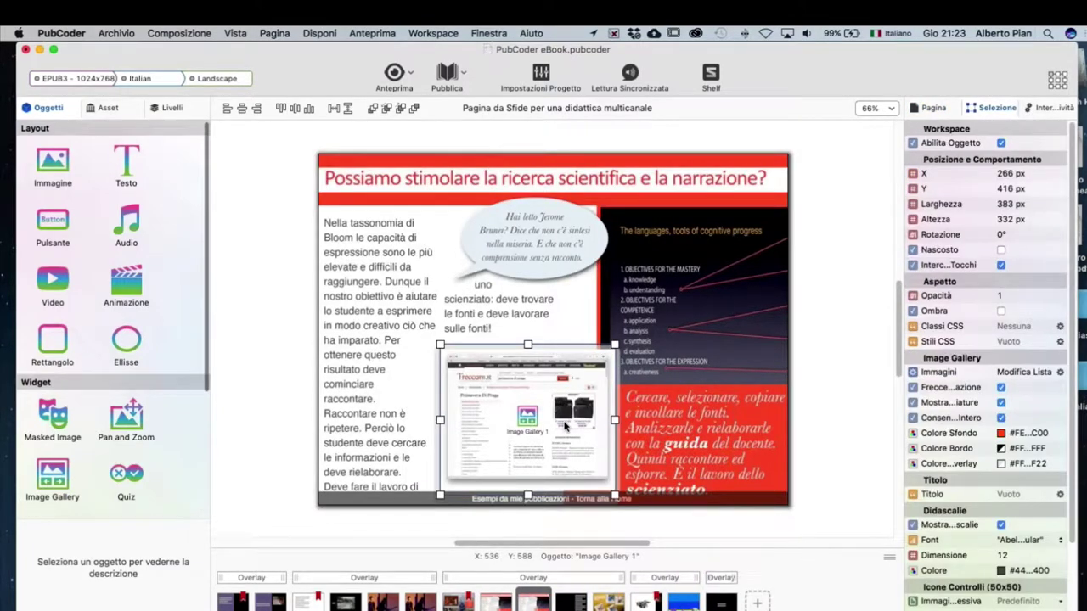
key("BackSpace")
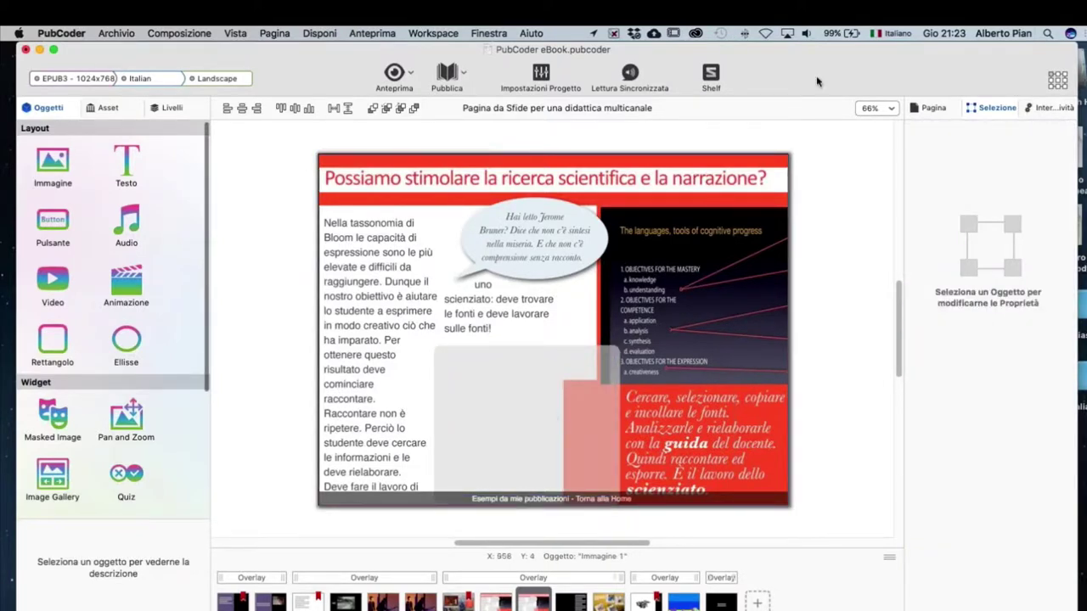
left_click_drag(820, 75, 839, 74)
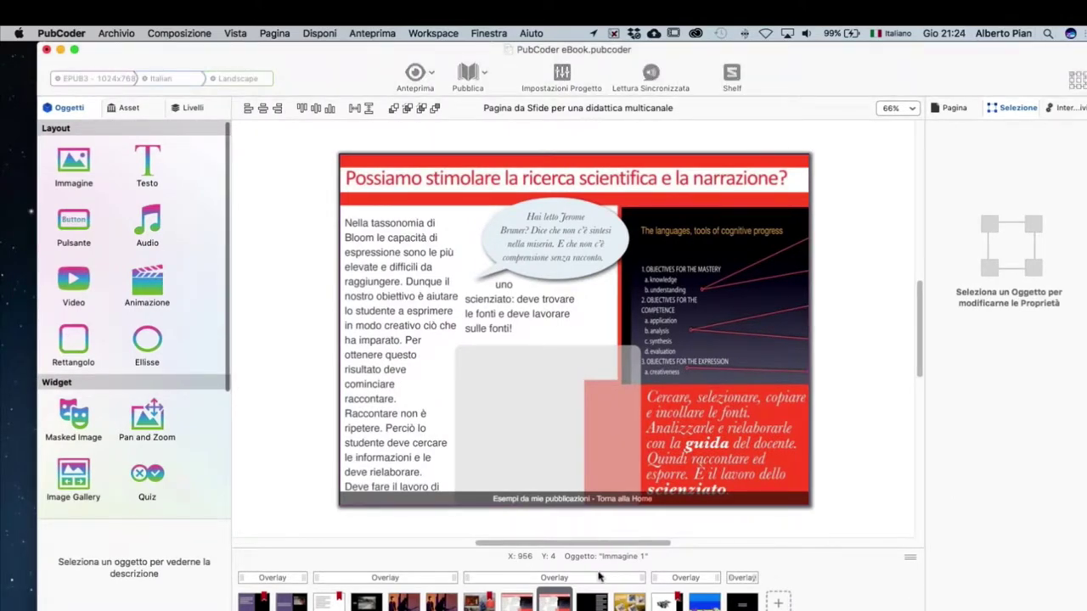
left_click(281, 355)
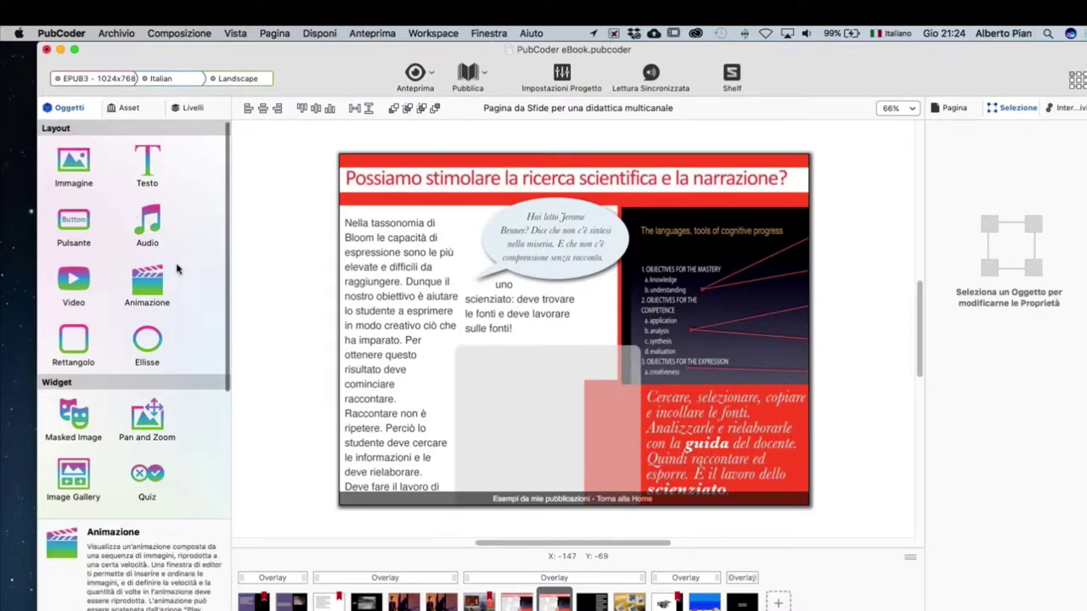
Add a new Image Gallery widget on the grey placeholder at X 271, Y 434 px and resize it to about 377 × 293 px.
scroll(177, 269, "down", 2)
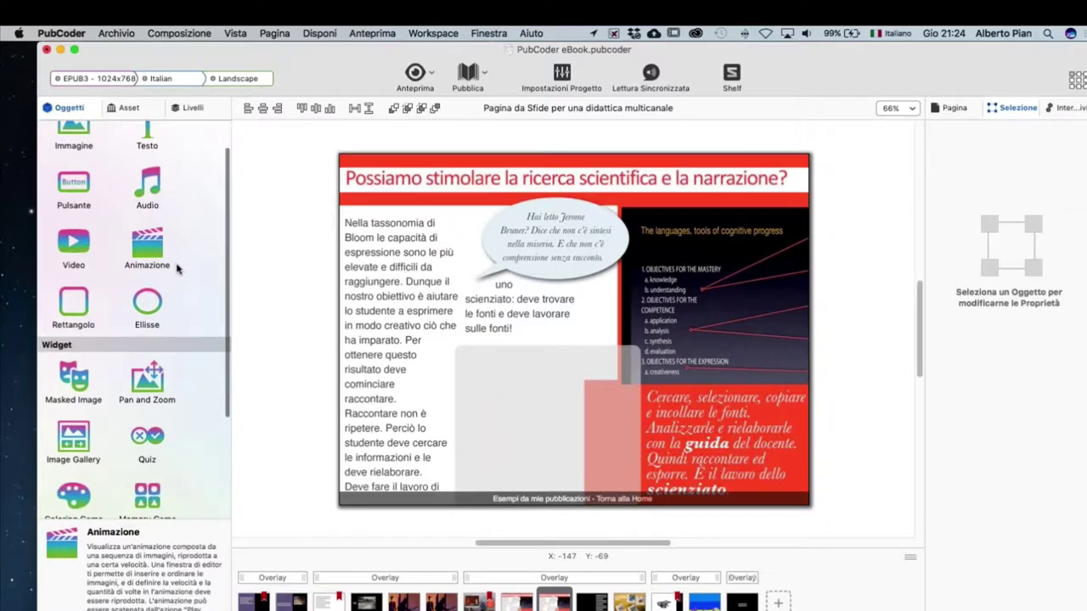
scroll(178, 269, "down", 1)
scroll(127, 212, "up", 3)
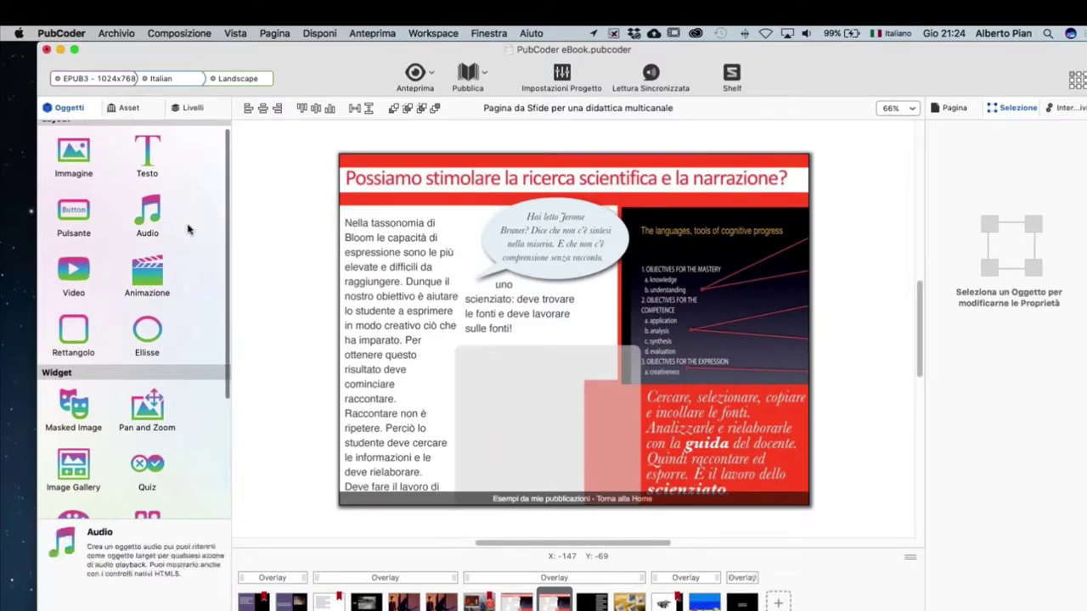
scroll(189, 230, "down", 1)
scroll(189, 229, "down", 3)
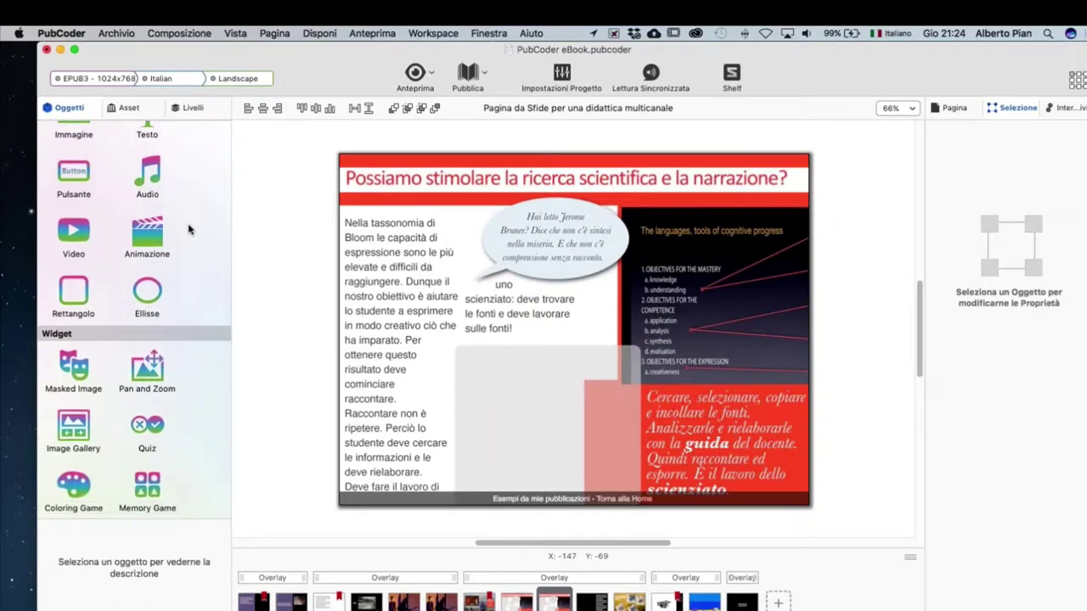
scroll(190, 229, "down", 4)
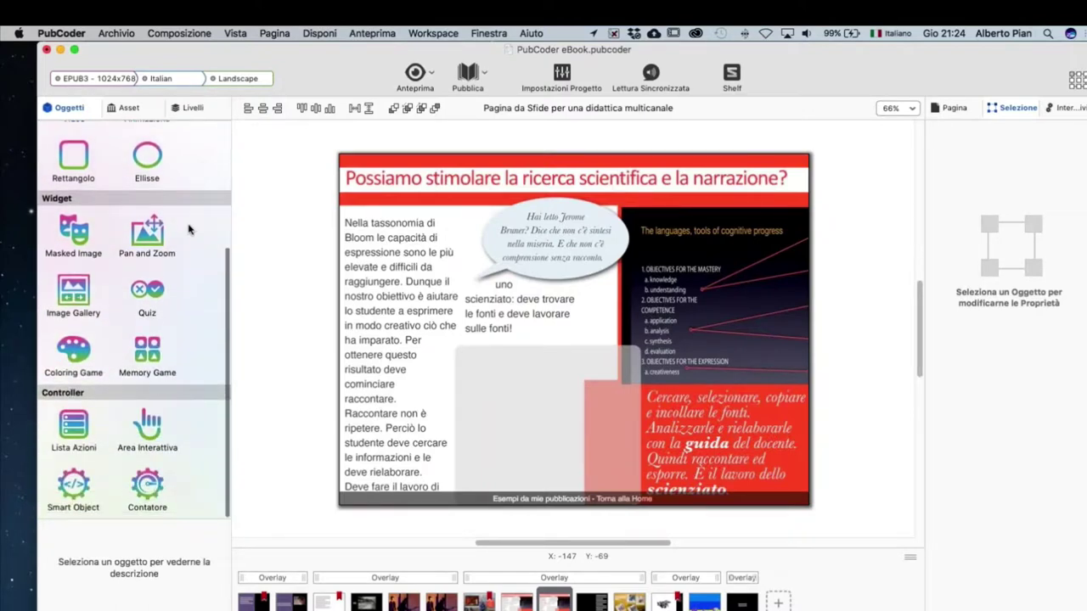
left_click(73, 293)
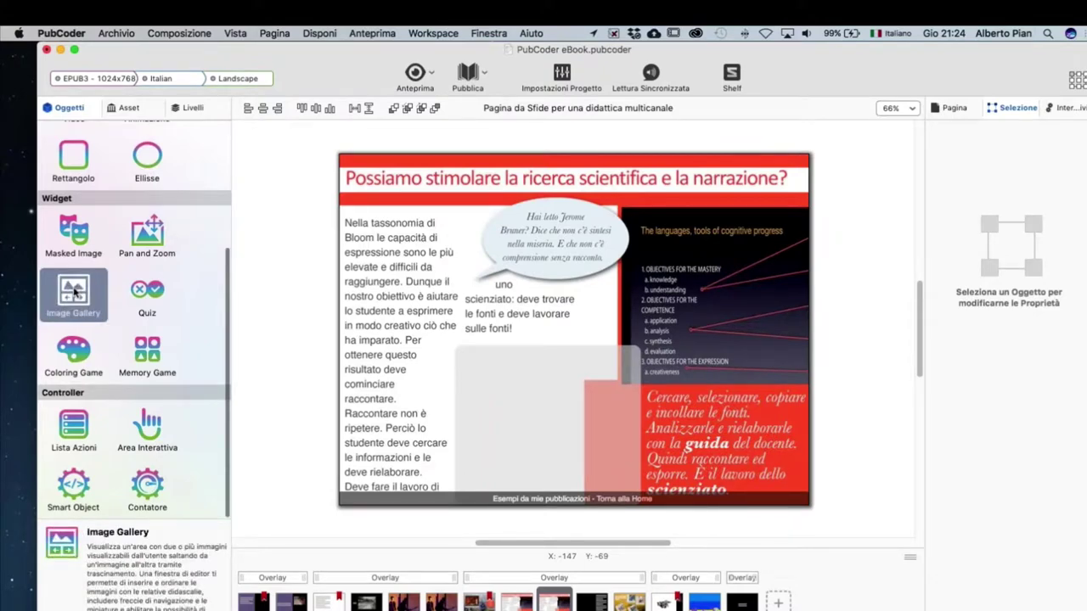
left_click_drag(74, 291, 533, 389)
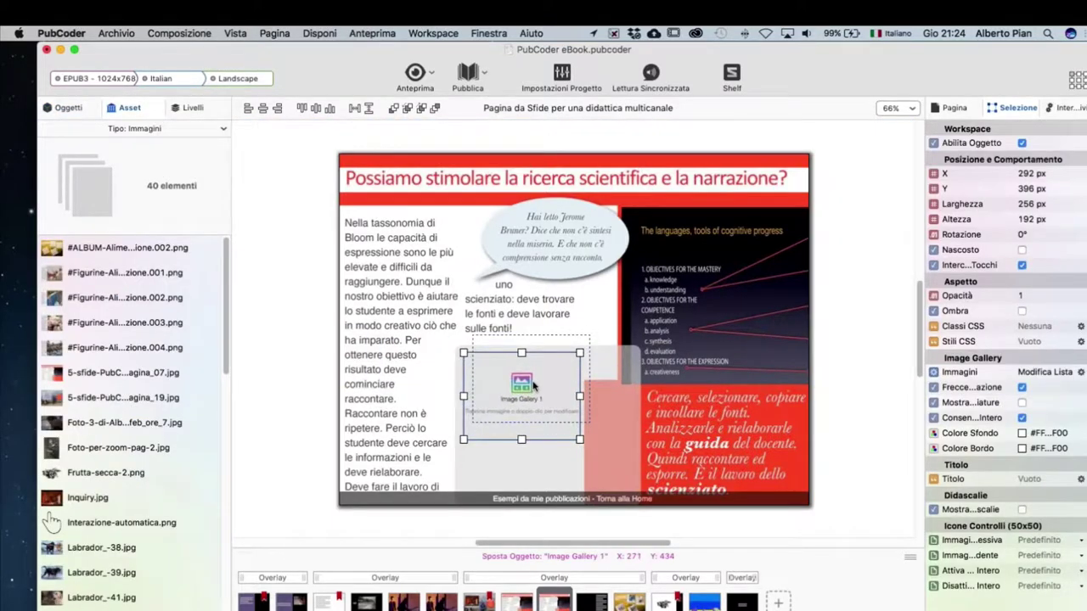
left_click_drag(579, 440, 633, 491)
left_click_drag(635, 490, 635, 485)
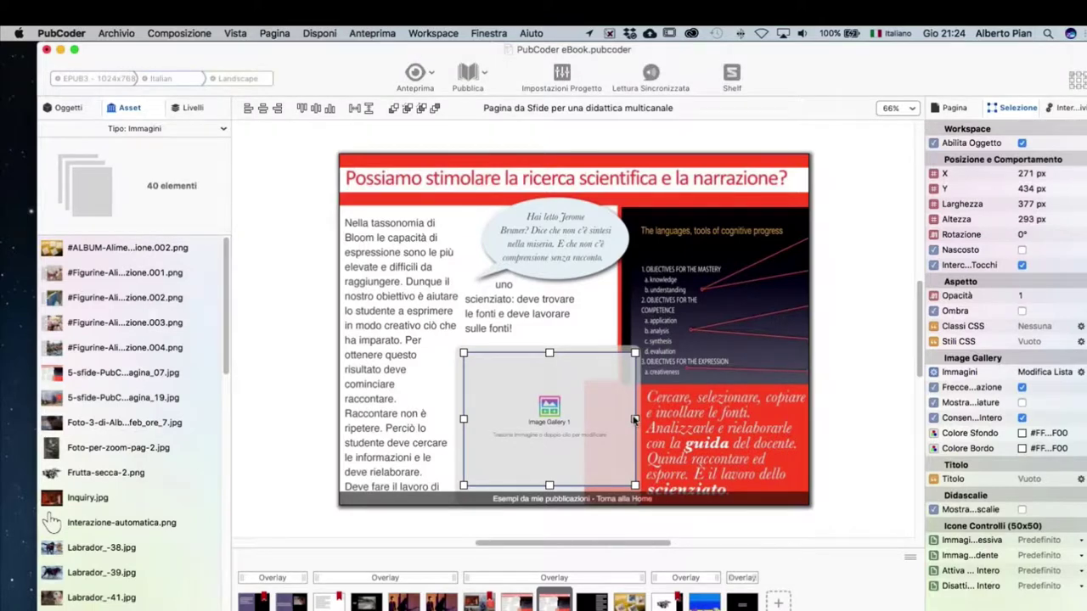
Open the new gallery's image list editor, check the options for adding images, and look through the project's image assets.
double_click(552, 409)
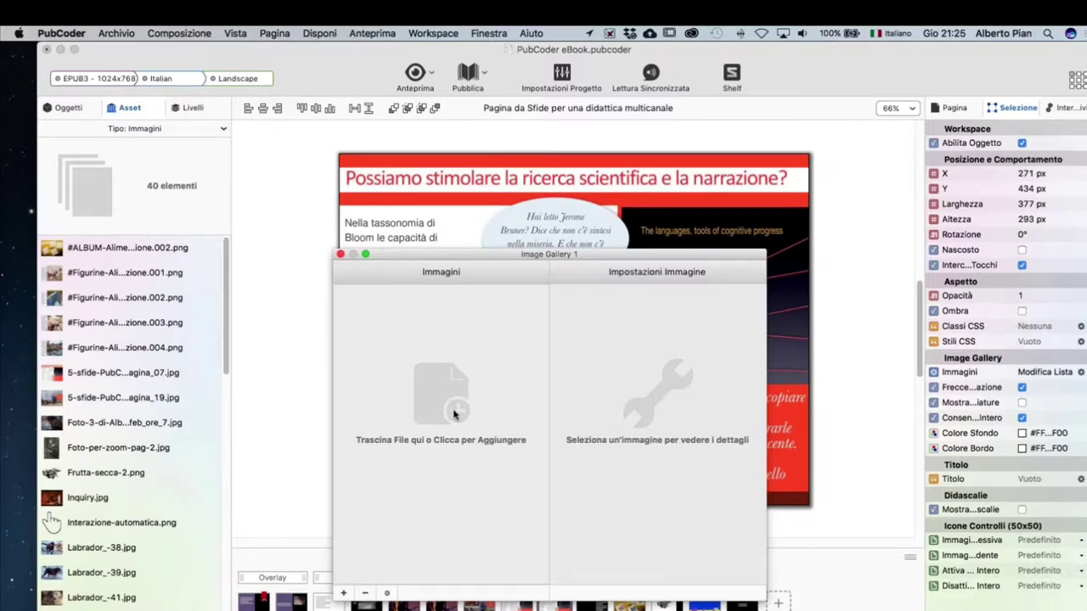
left_click(454, 414)
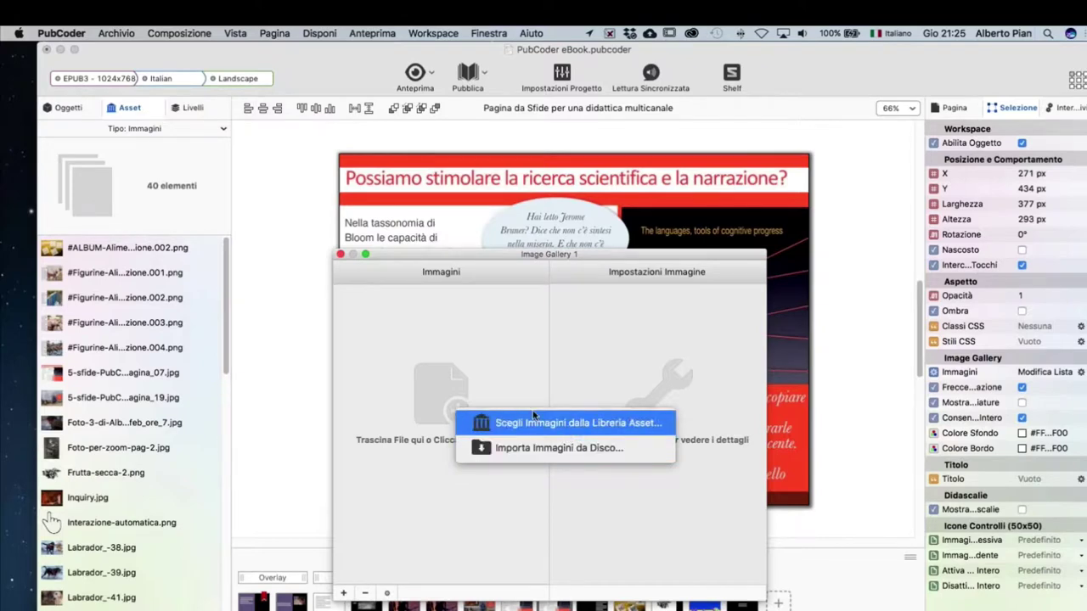
left_click(313, 331)
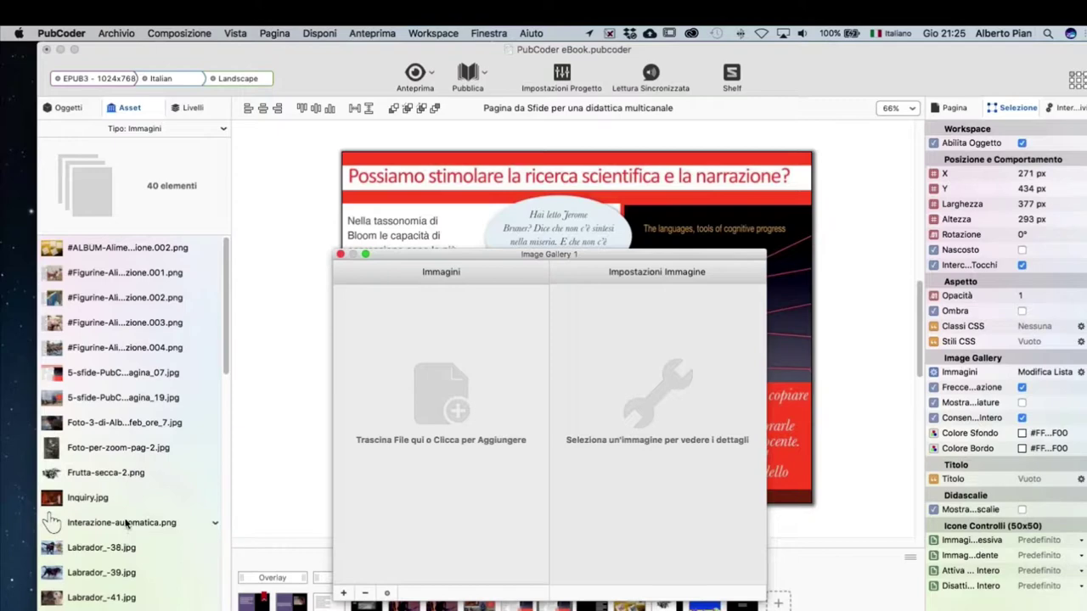
scroll(123, 521, "down", 15)
scroll(124, 522, "up", 15)
Add generated-image-2.jpg from the project's asset library to the new gallery's image list.
left_click(448, 413)
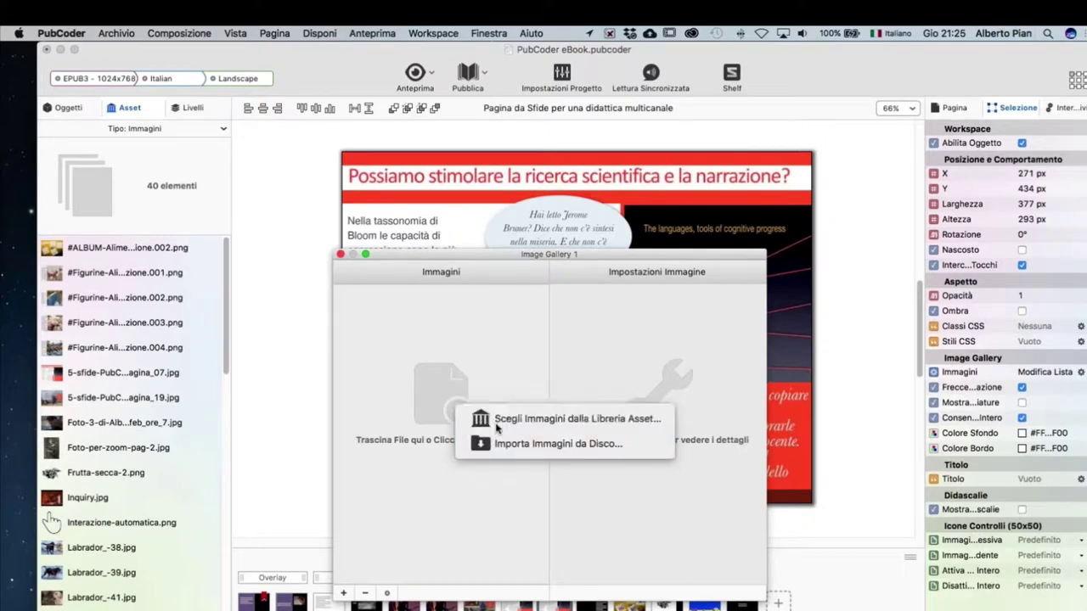
left_click(498, 420)
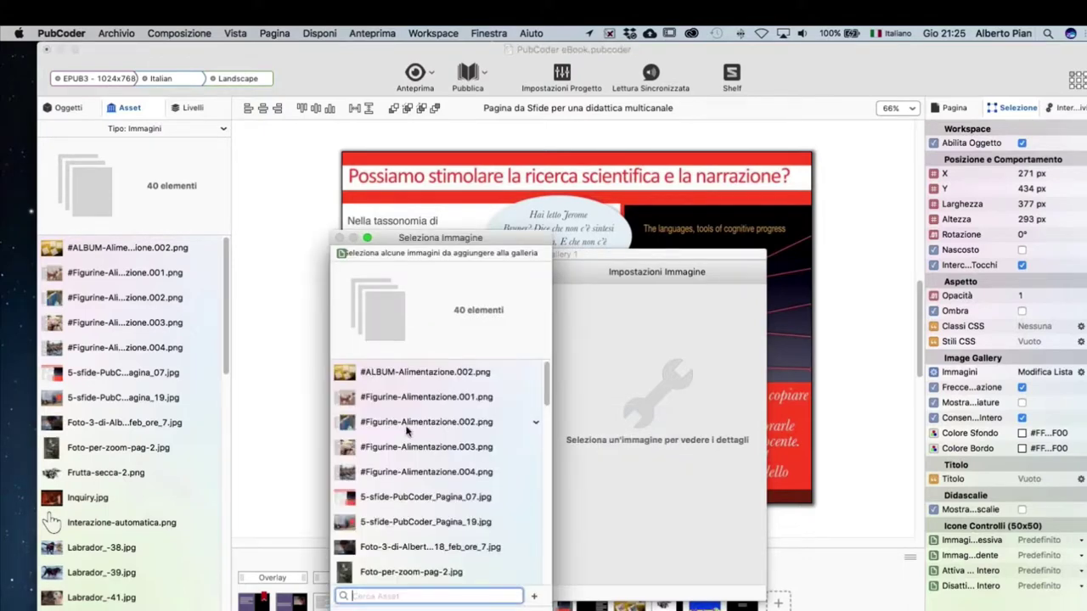
scroll(392, 463, "down", 10)
scroll(392, 463, "up", 5)
scroll(391, 463, "down", 10)
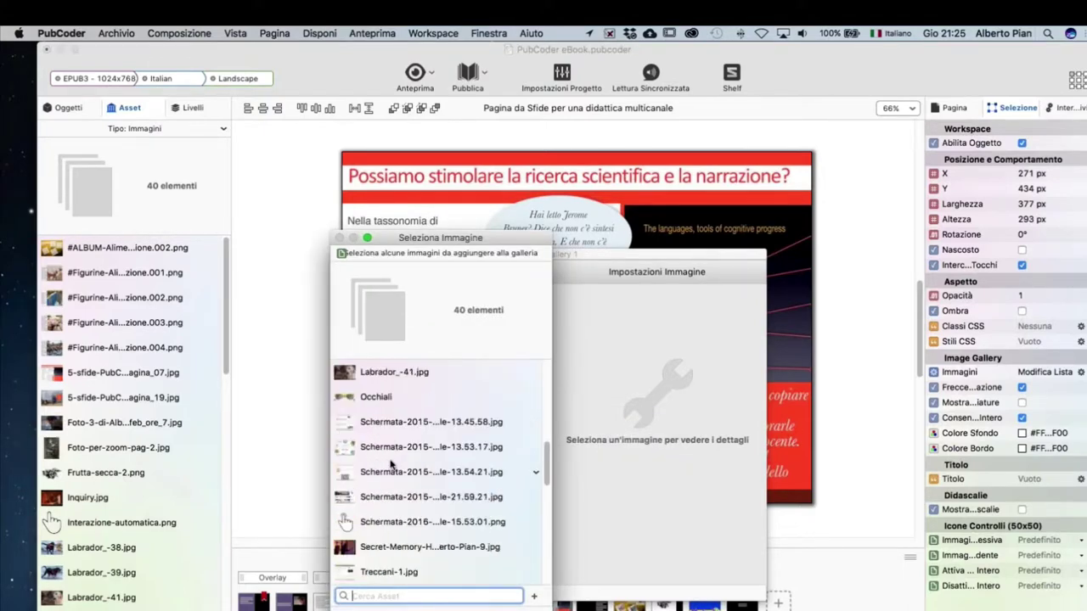
scroll(391, 464, "down", 1)
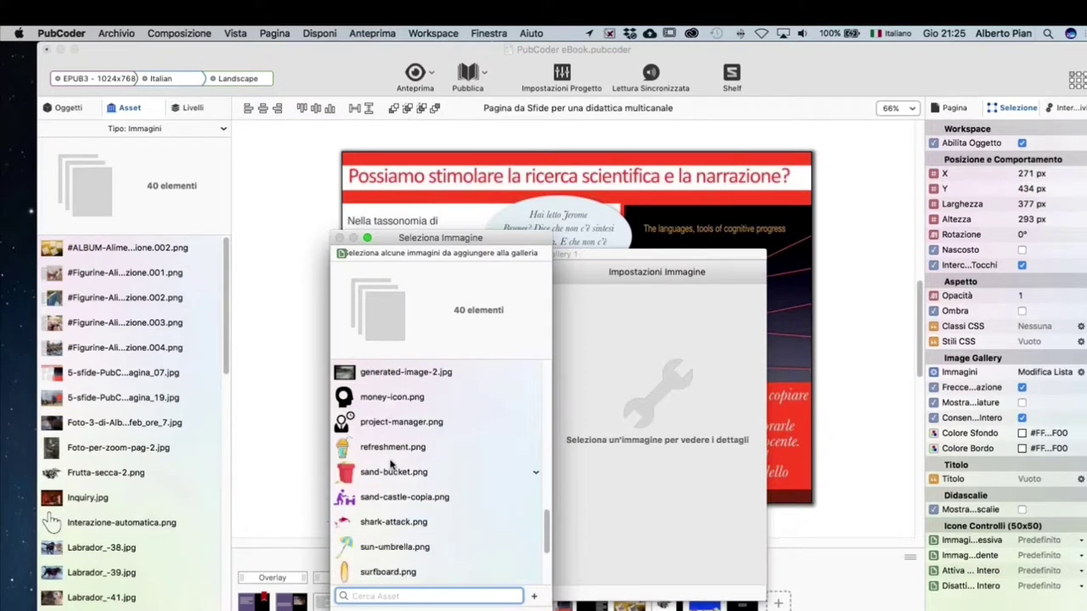
left_click(392, 375)
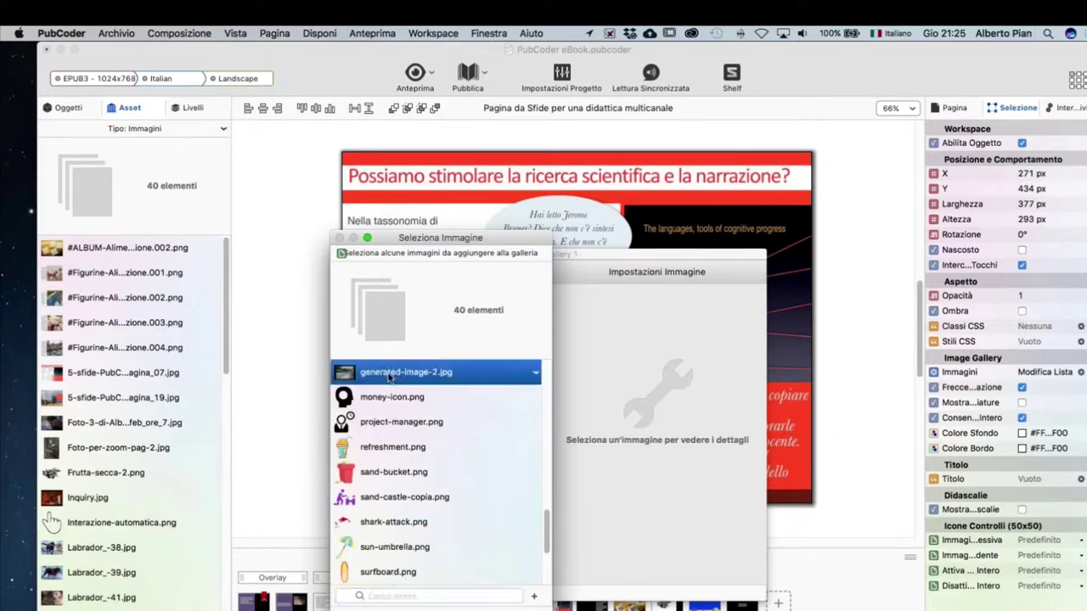
left_click(525, 608)
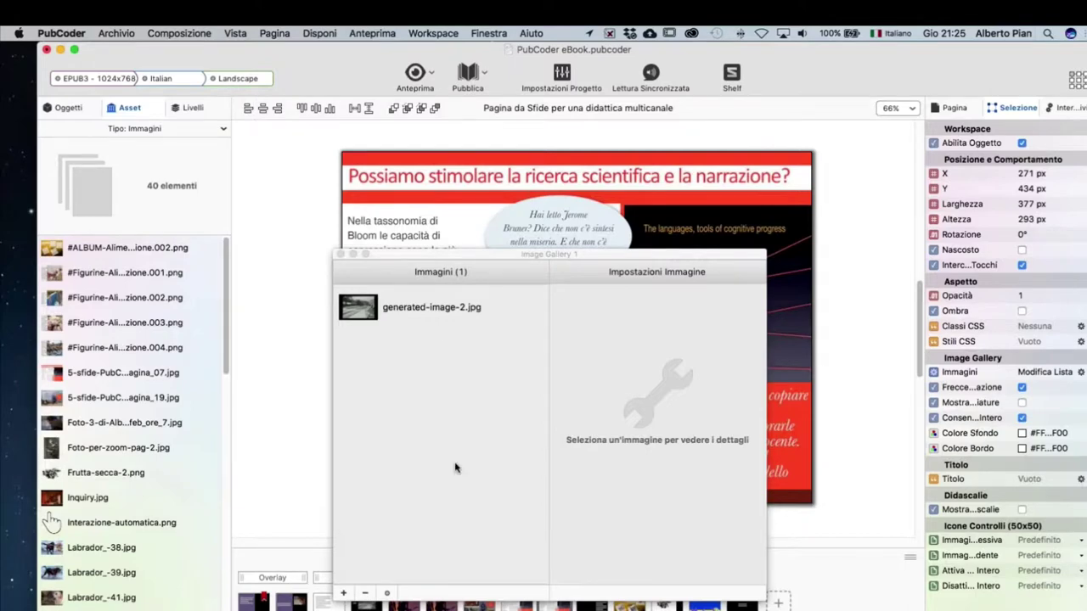
Add the Foto-3 London photo and Foto-per-zoom-pag-2.jpg together from the asset library to the gallery's image list.
left_click(343, 595)
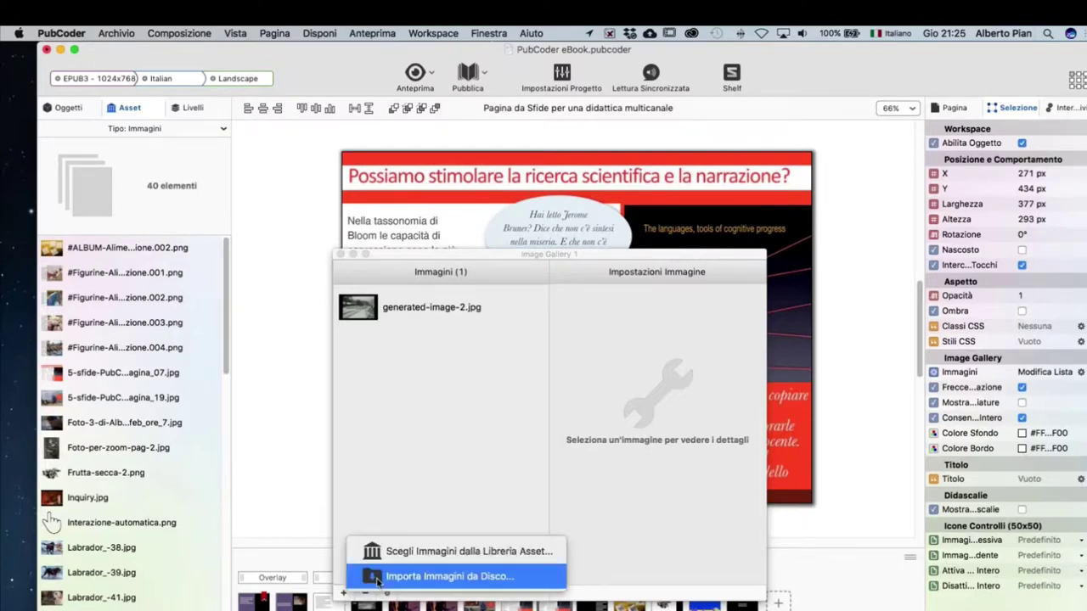
left_click(416, 556)
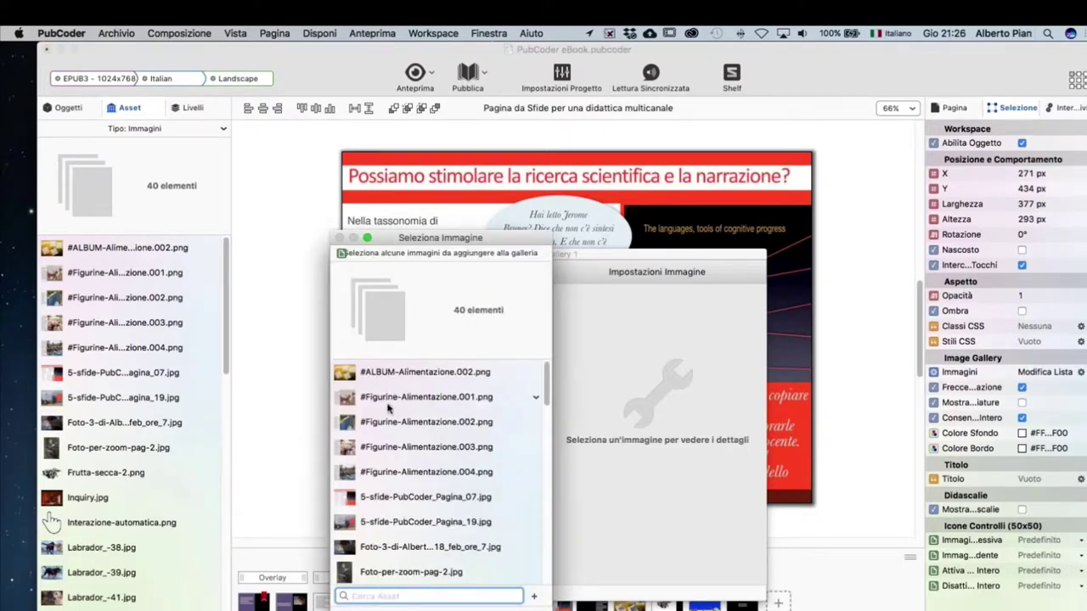
scroll(392, 416, "down", 3)
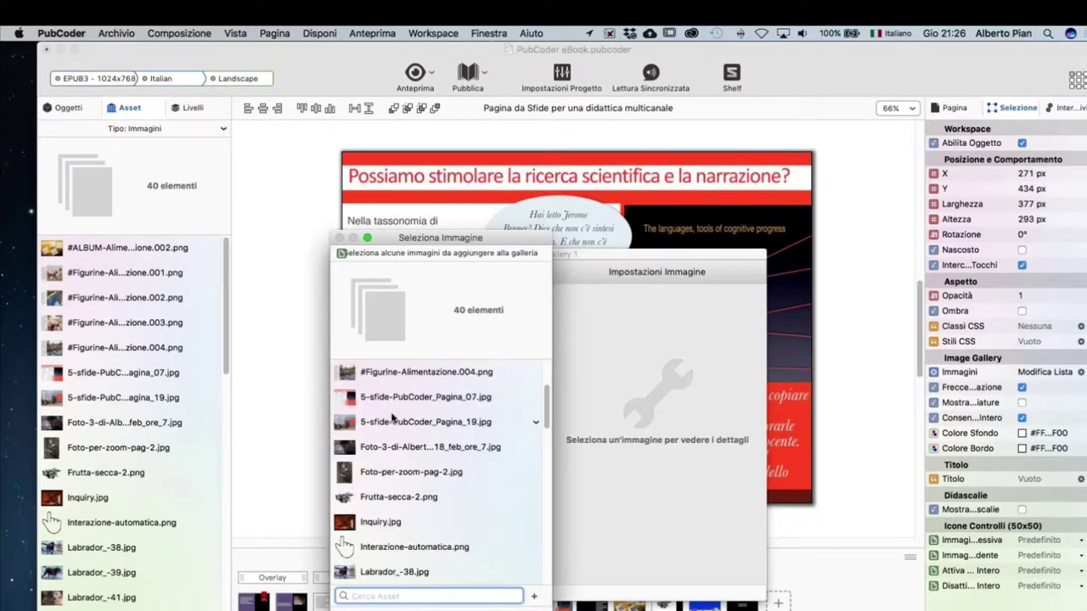
left_click(383, 447)
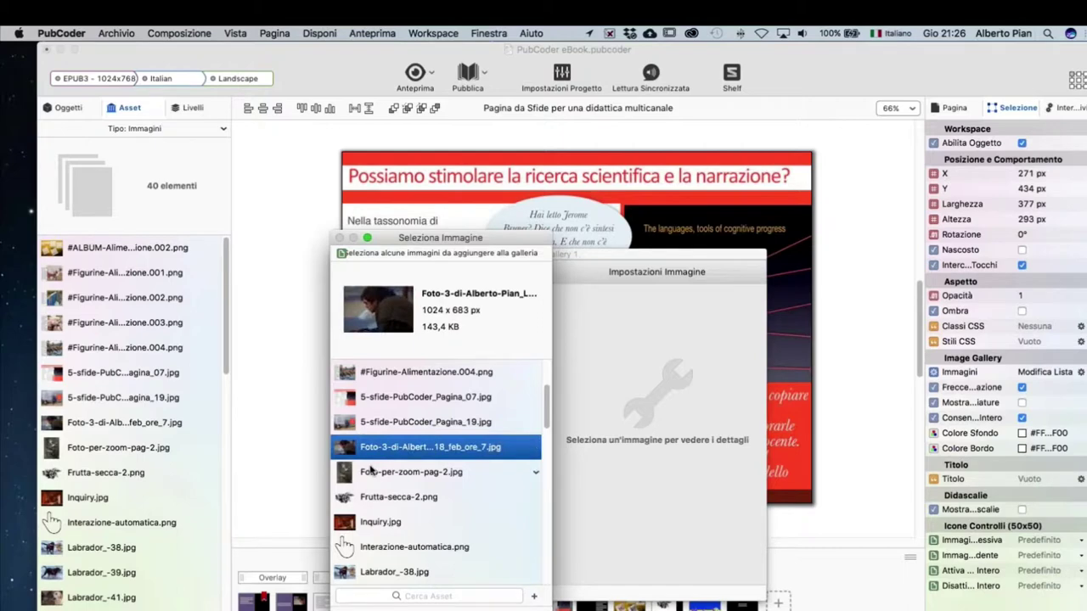
left_click(370, 472, "super")
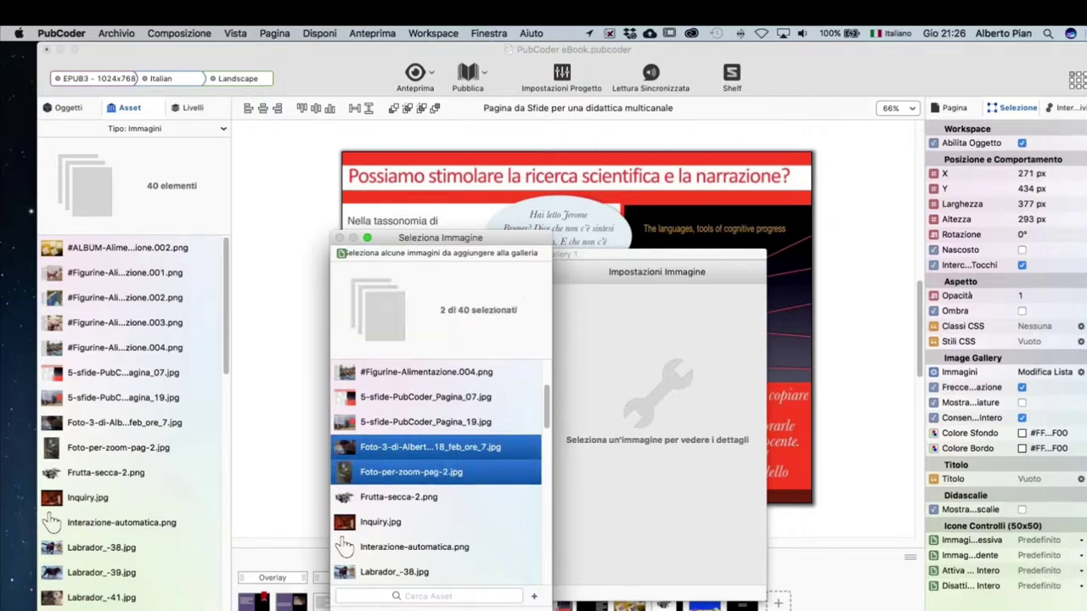
key("Return")
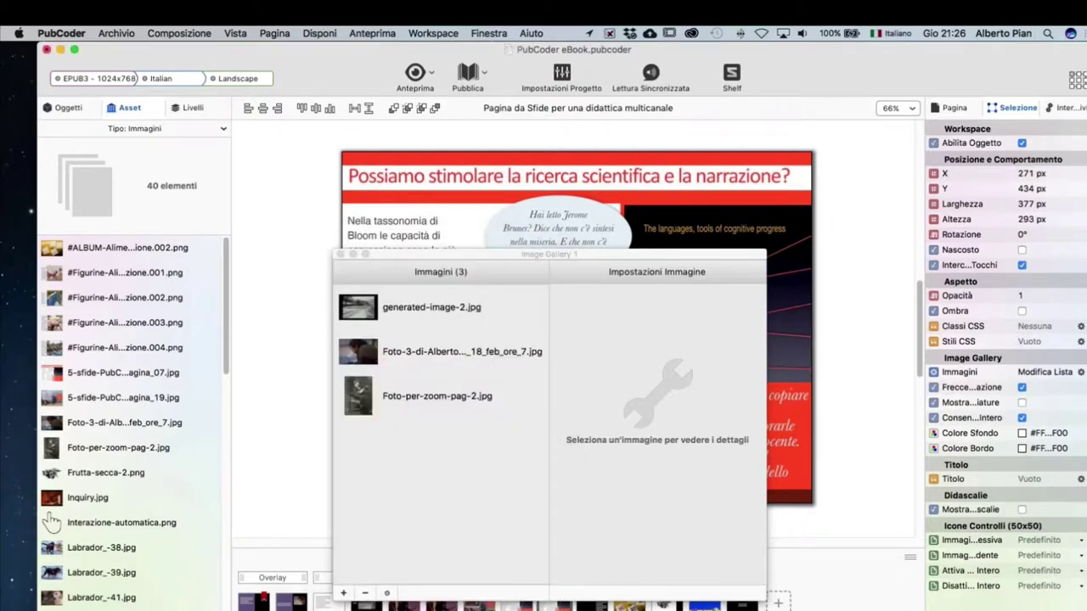
Give generated-image-2.jpg the caption "Fotogramma cinematografico" and close the image list editor.
left_click(410, 309)
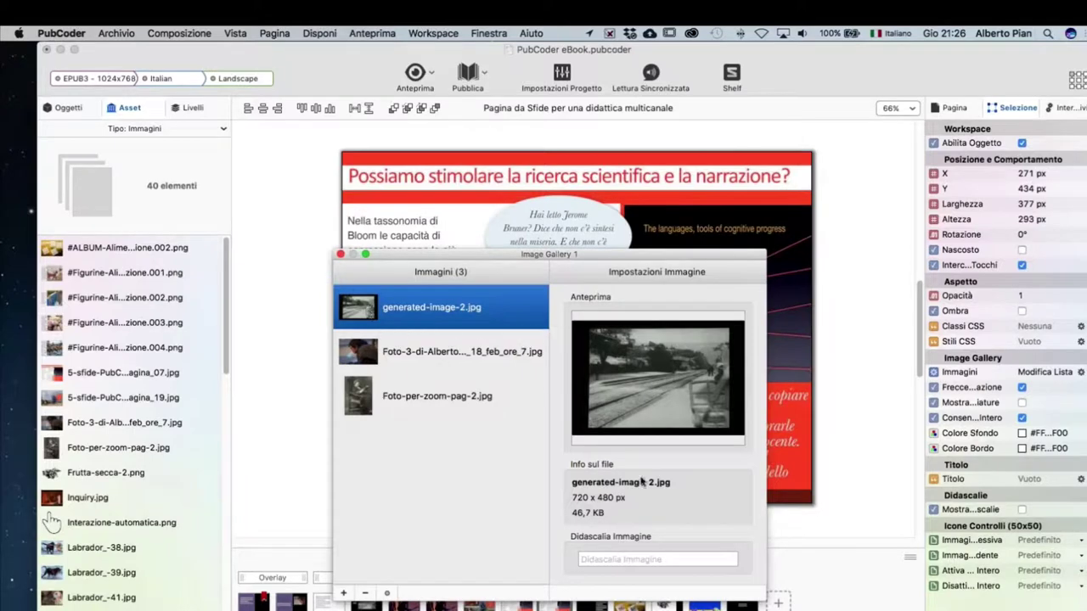
left_click(650, 557)
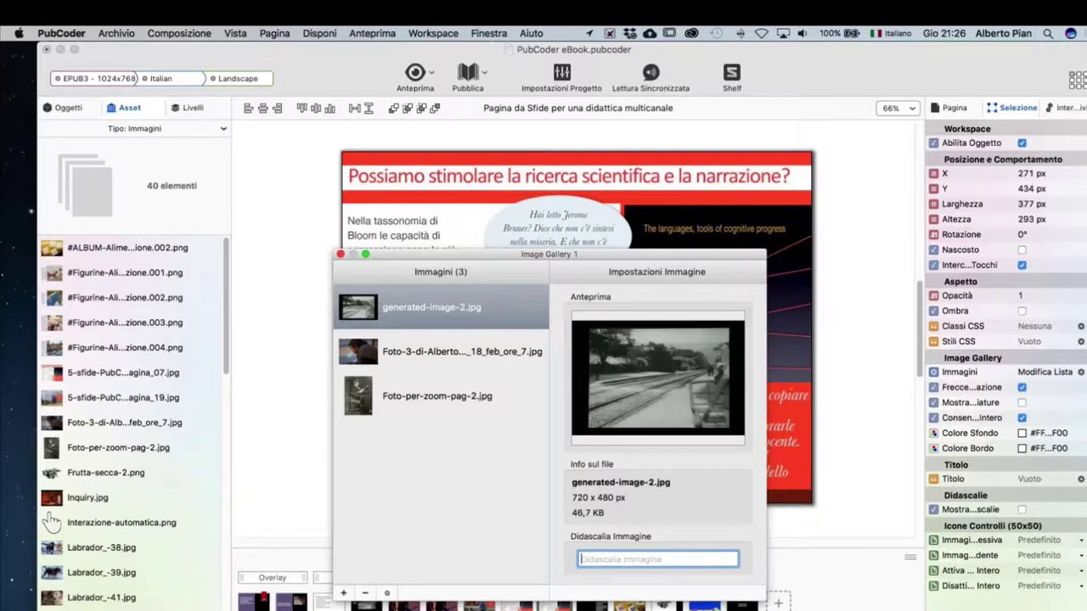
type("Fotogramma cinematografico")
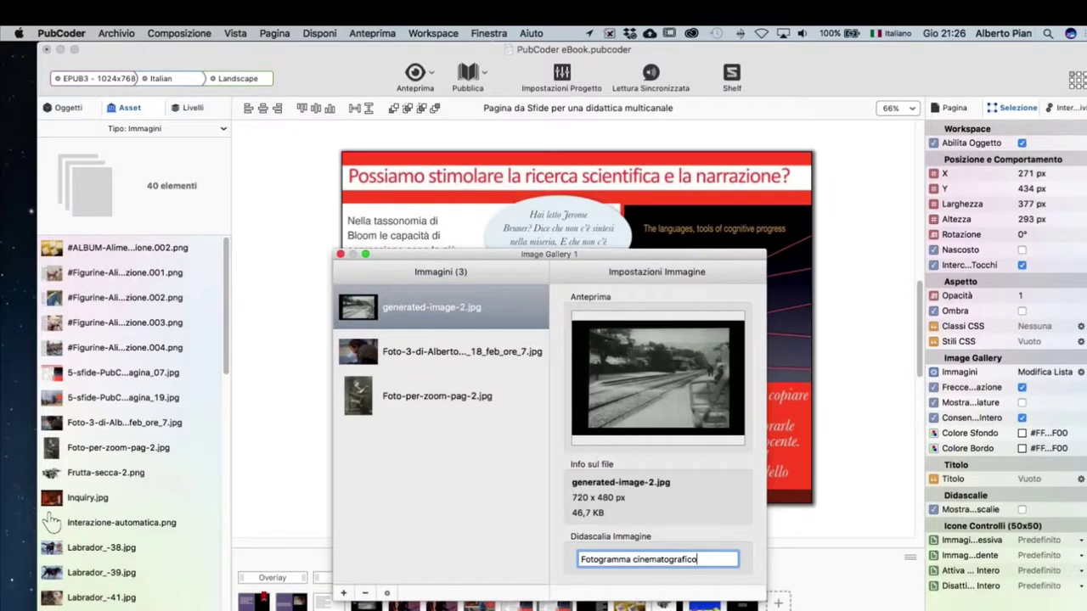
left_click(341, 256)
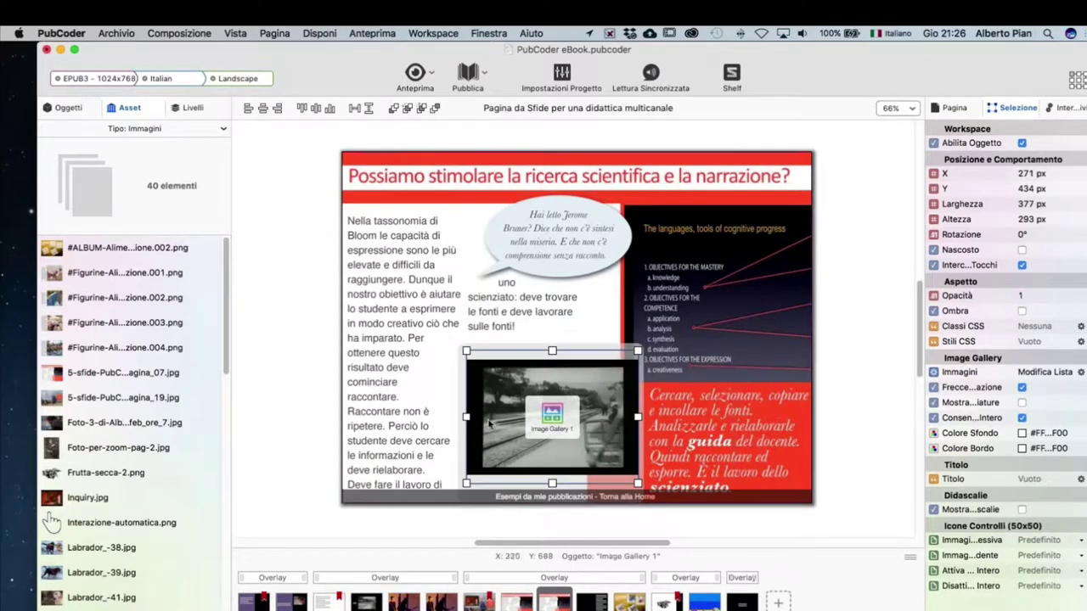
Inspect the original page's image gallery and its settings for comparison, and return to the duplicated page.
scroll(489, 422, "left", 1)
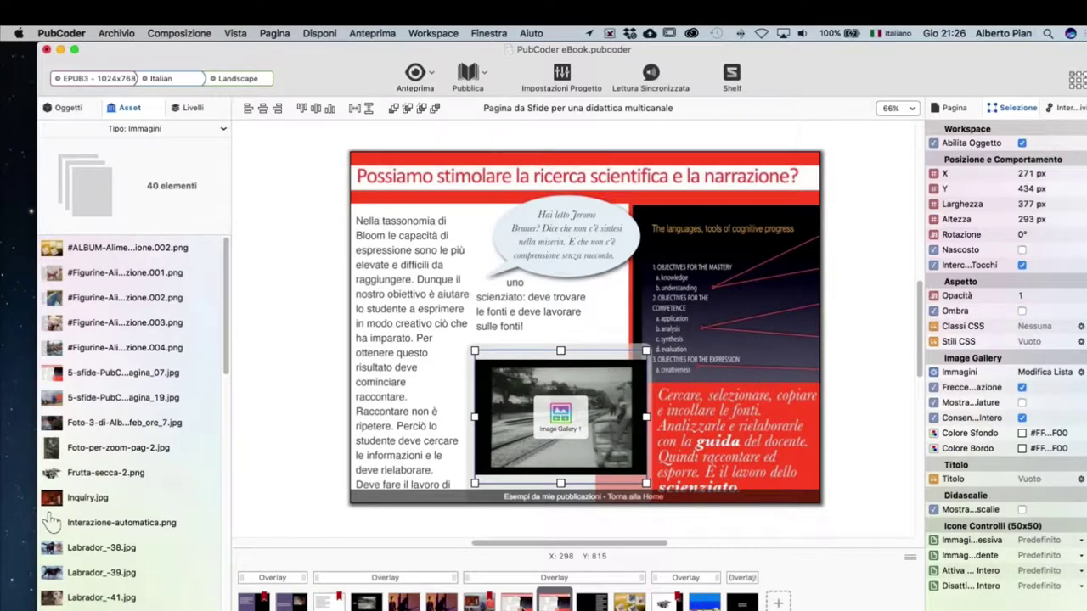
left_click(516, 601)
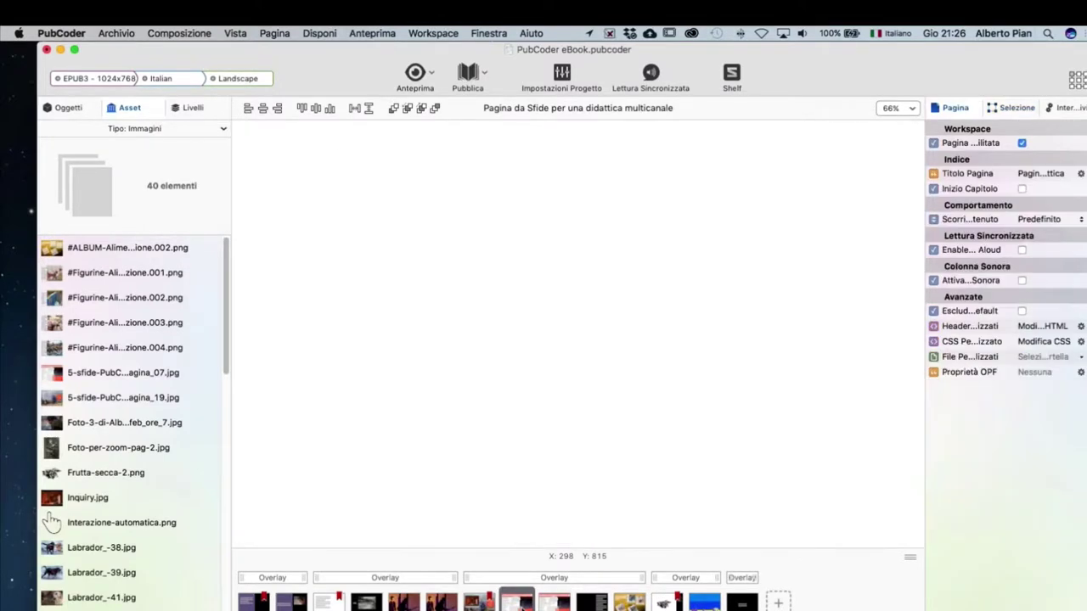
left_click(584, 415)
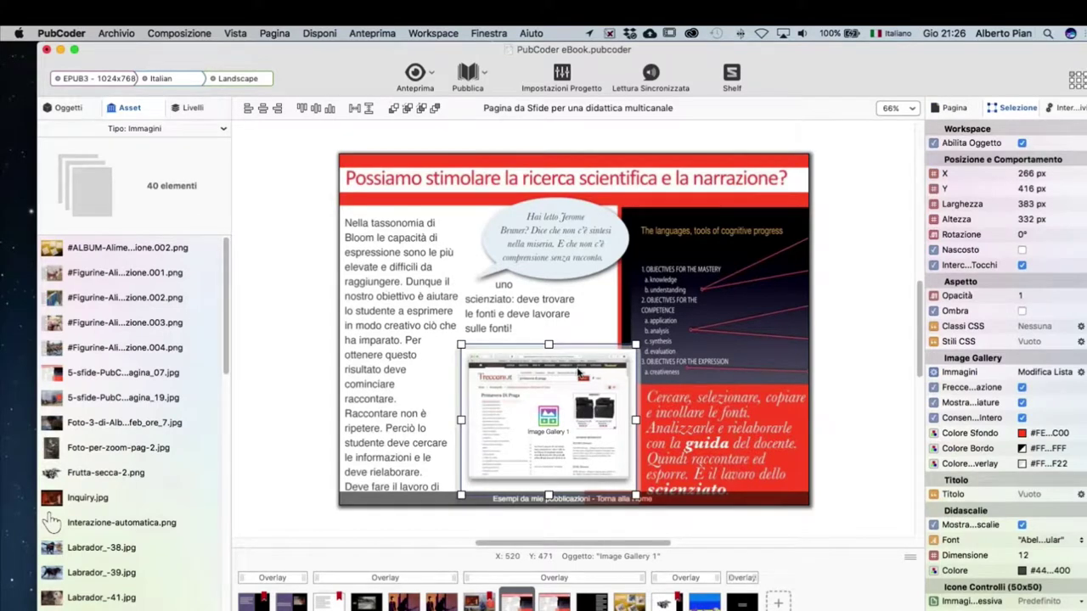
left_click(553, 601)
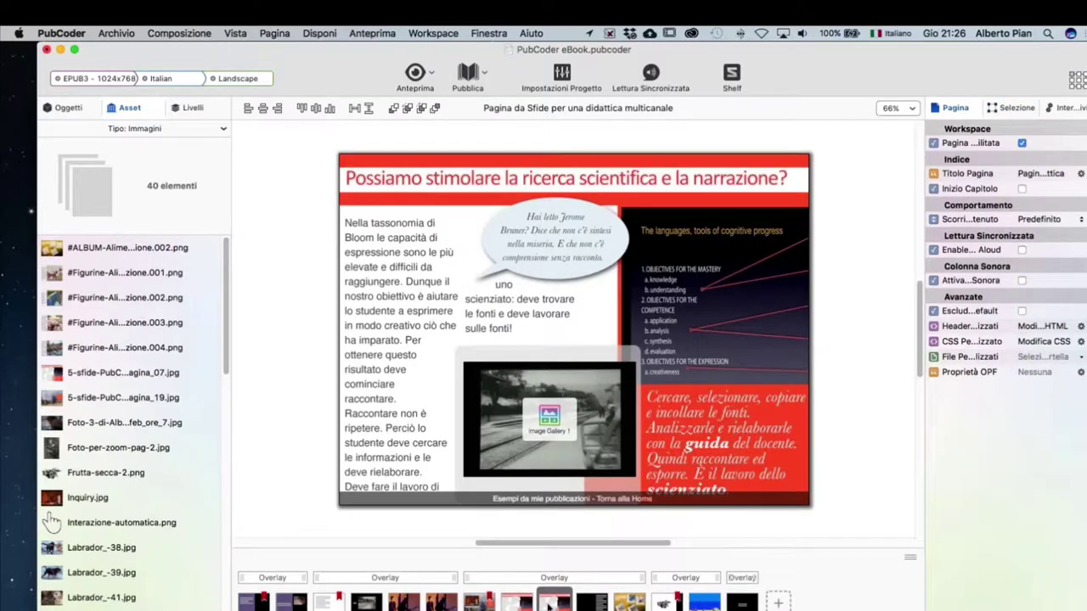
Enable thumbnails and captions for the new image gallery on the duplicated page.
left_click(561, 418)
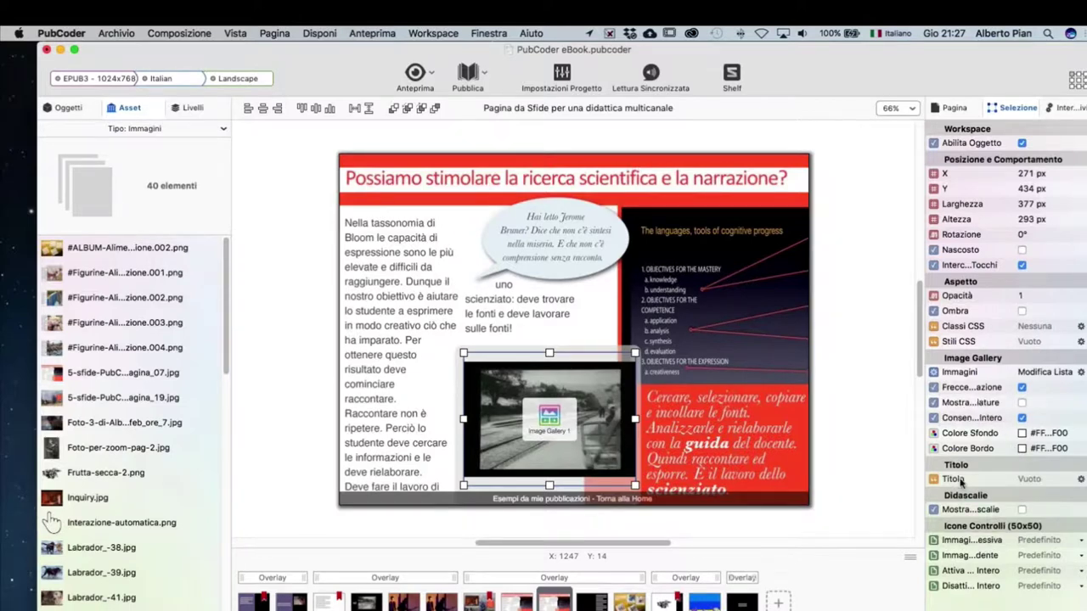
left_click(1023, 404)
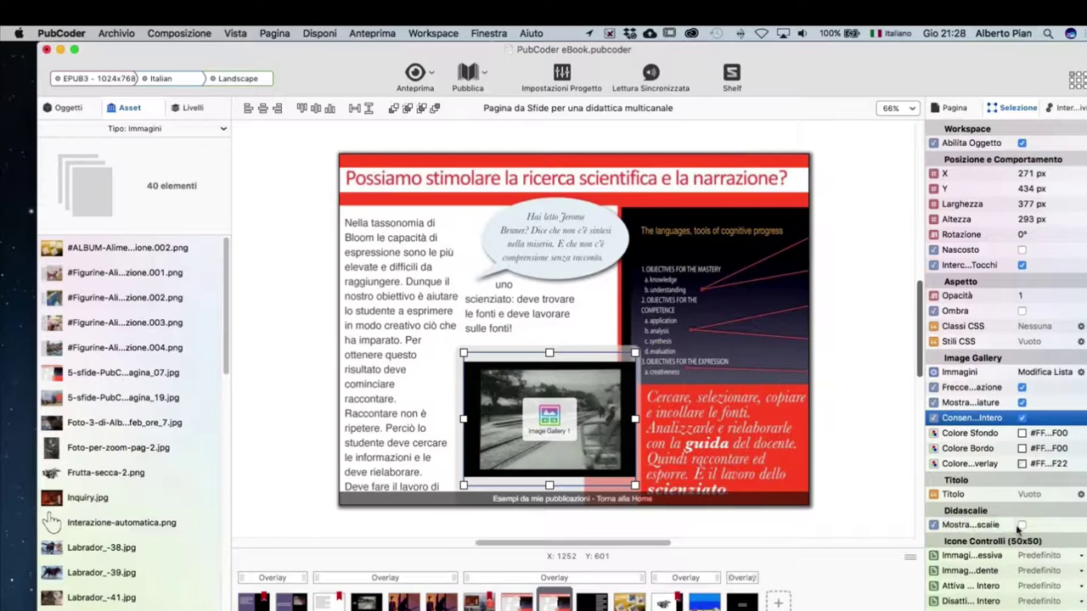
left_click(1021, 525)
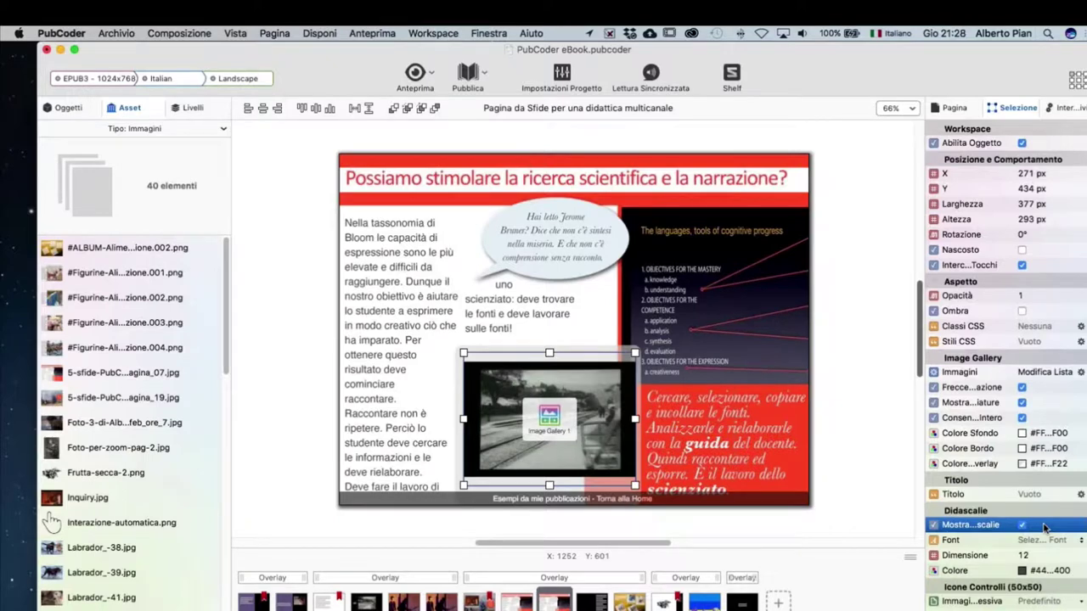
Set the gallery captions to size 24 in the embedded font Averia-Gruesa-Libre-regular, and deselect the gallery.
scroll(1044, 528, "down", 3)
left_click(1037, 479)
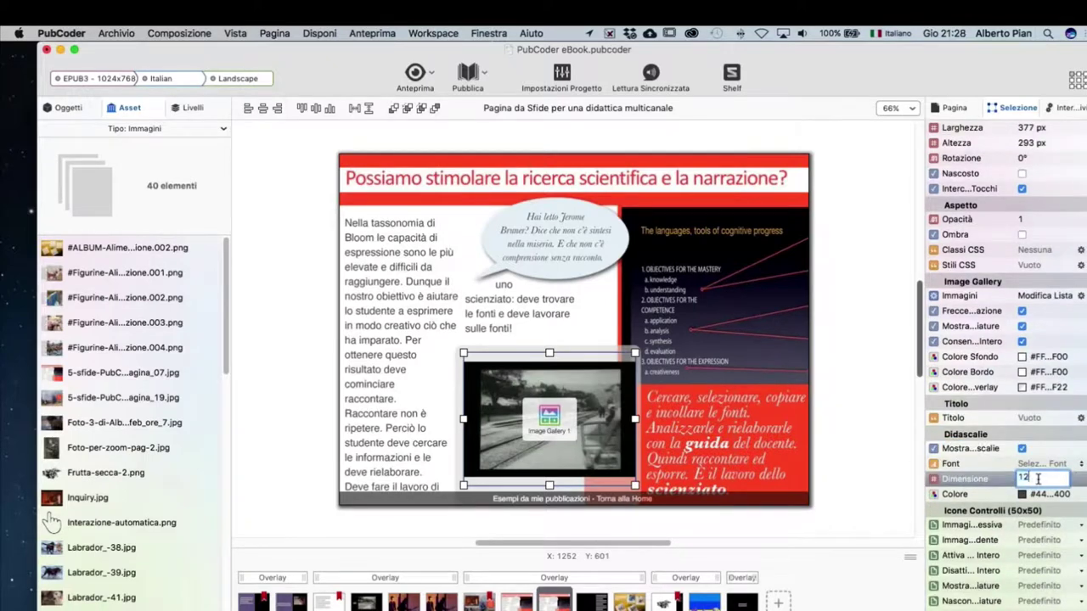
type("24")
left_click(1019, 464)
left_click(1032, 464)
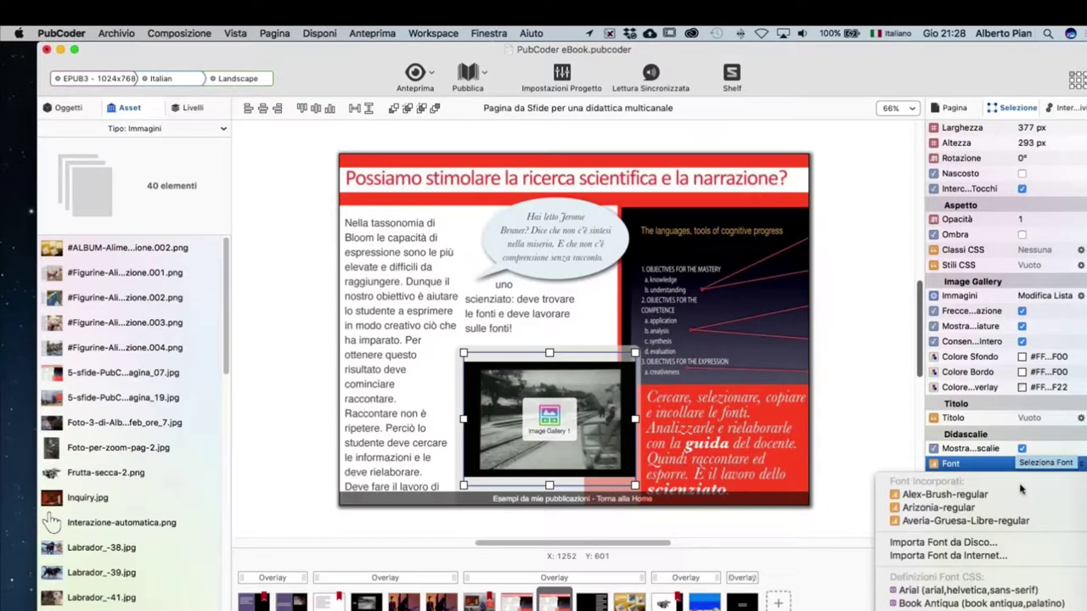
left_click(923, 523)
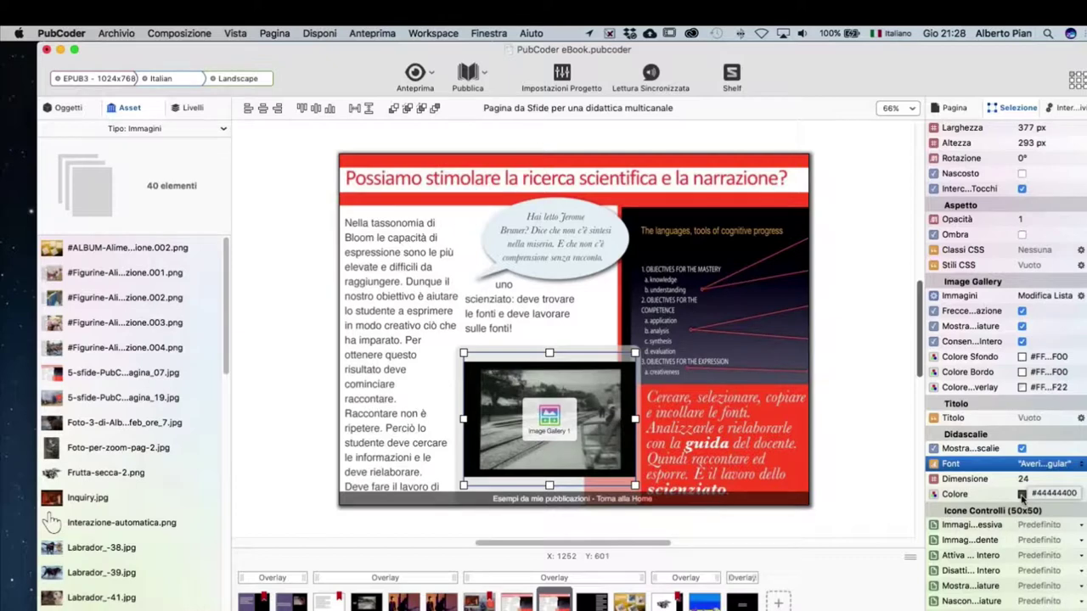
left_click(852, 464)
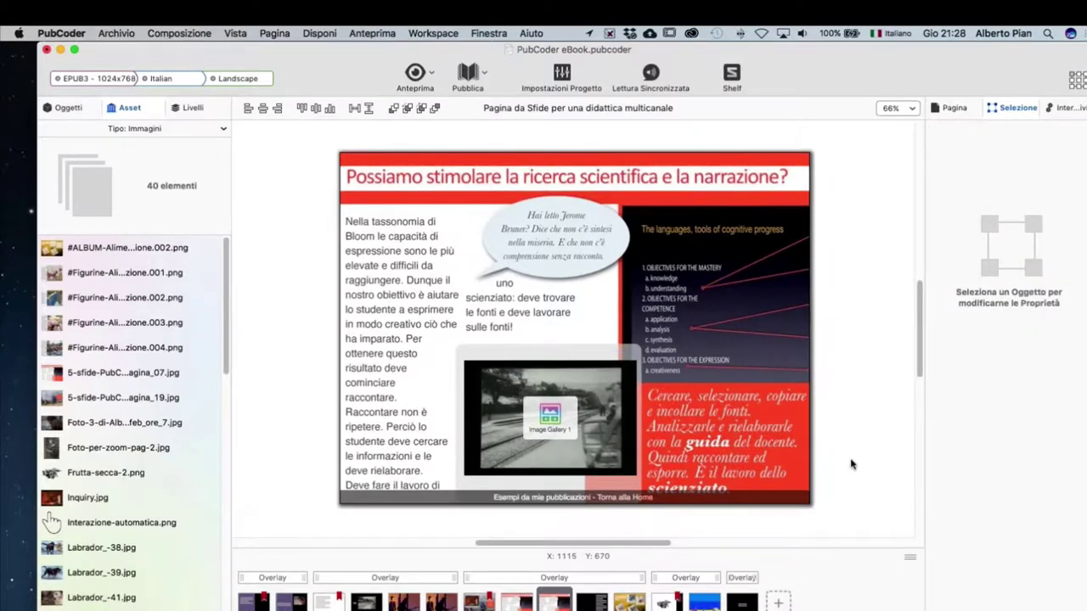
Run a quick preview of the current page, continuing despite the reported image size anomaly.
left_click(430, 75)
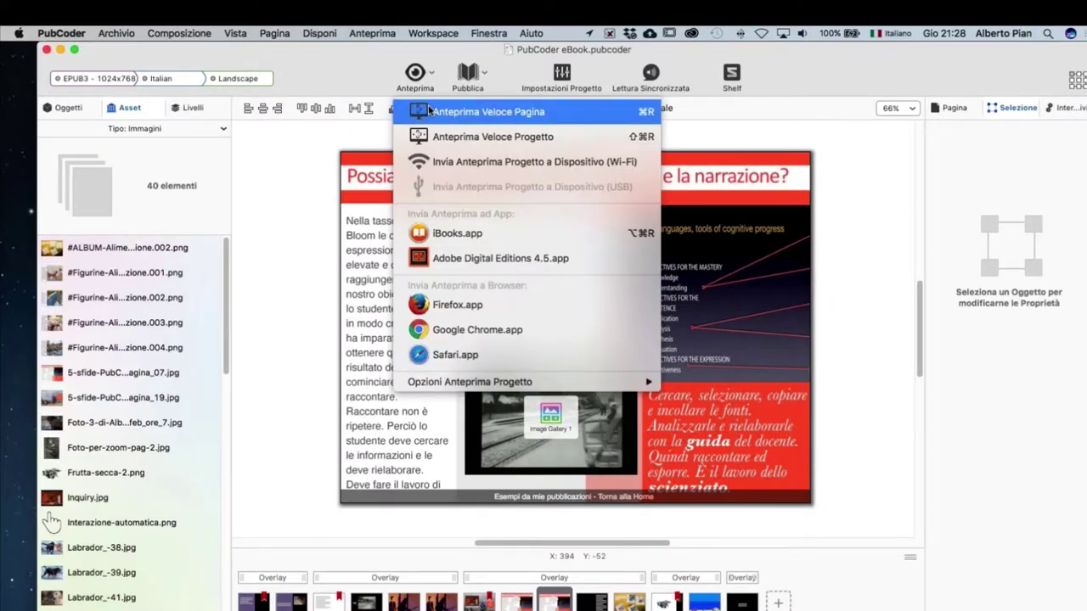
left_click(430, 111)
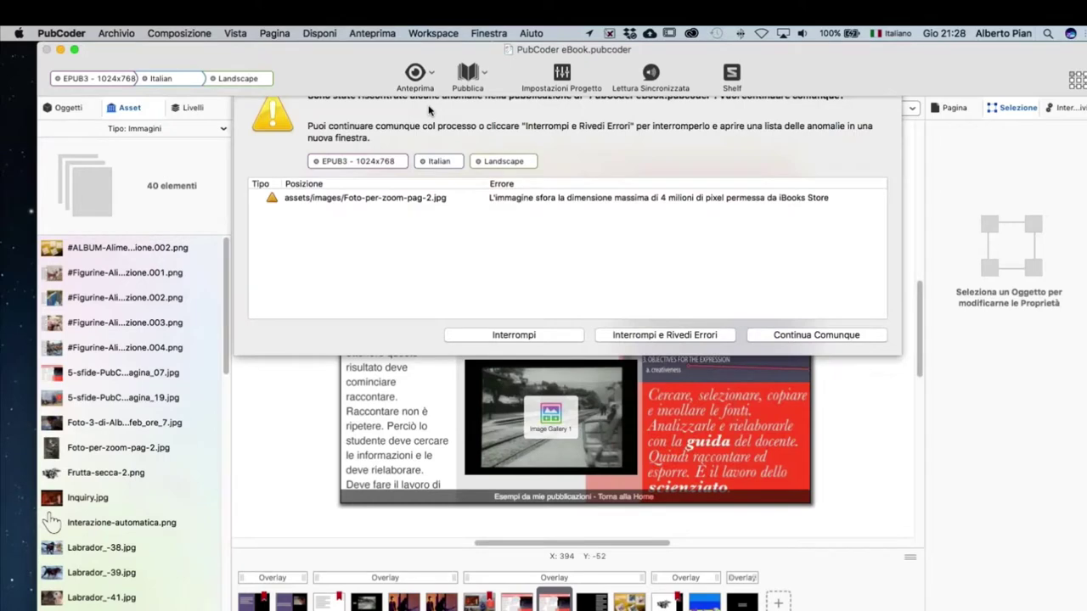
left_click(604, 217)
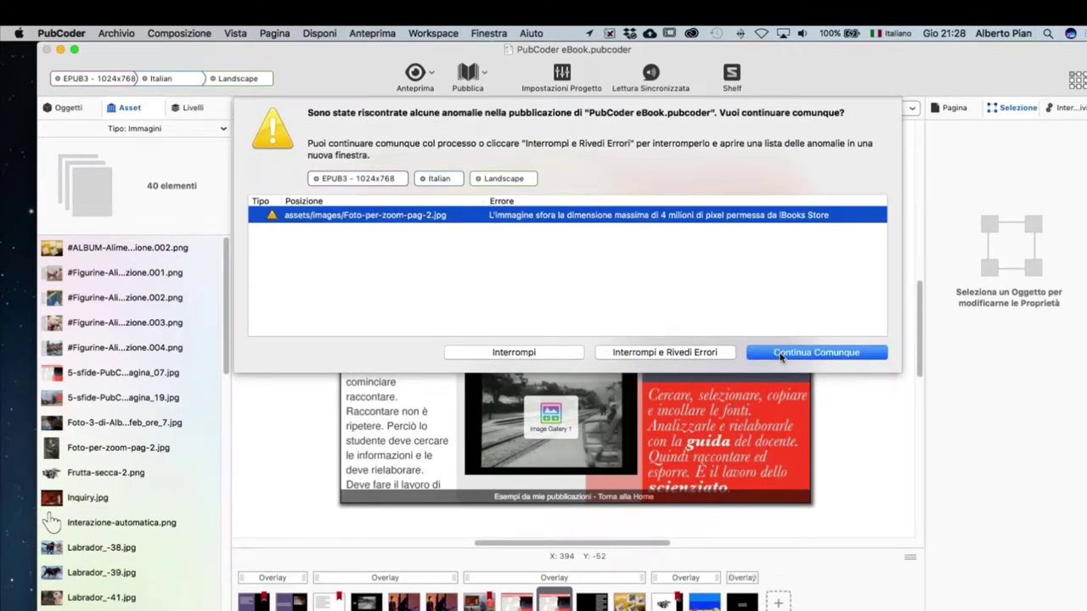
left_click(781, 353)
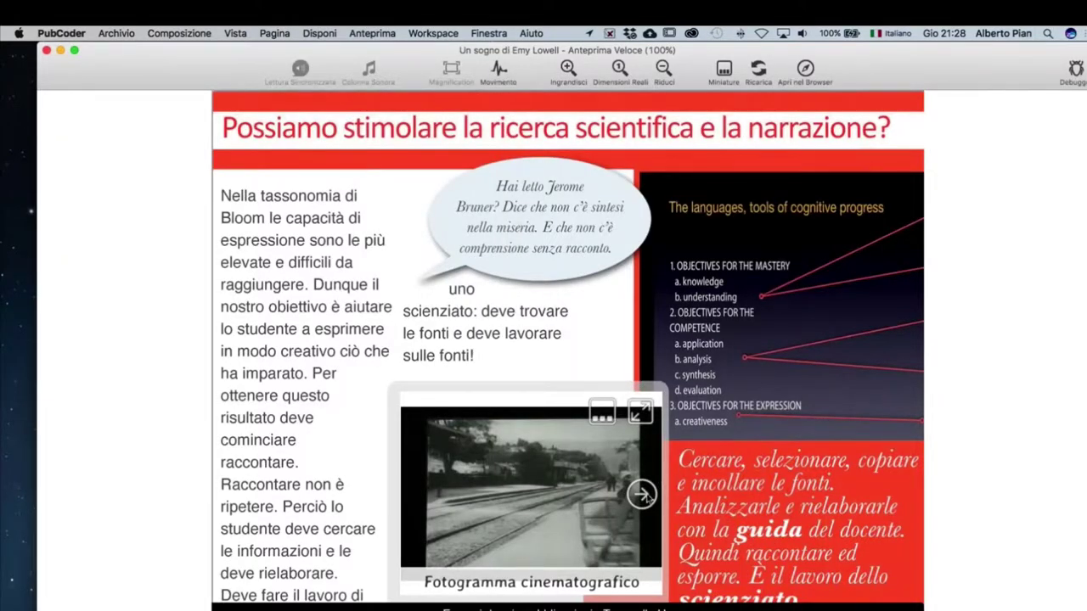
Test the gallery in the preview by showing its thumbnails and switching between the three images.
left_click(603, 416)
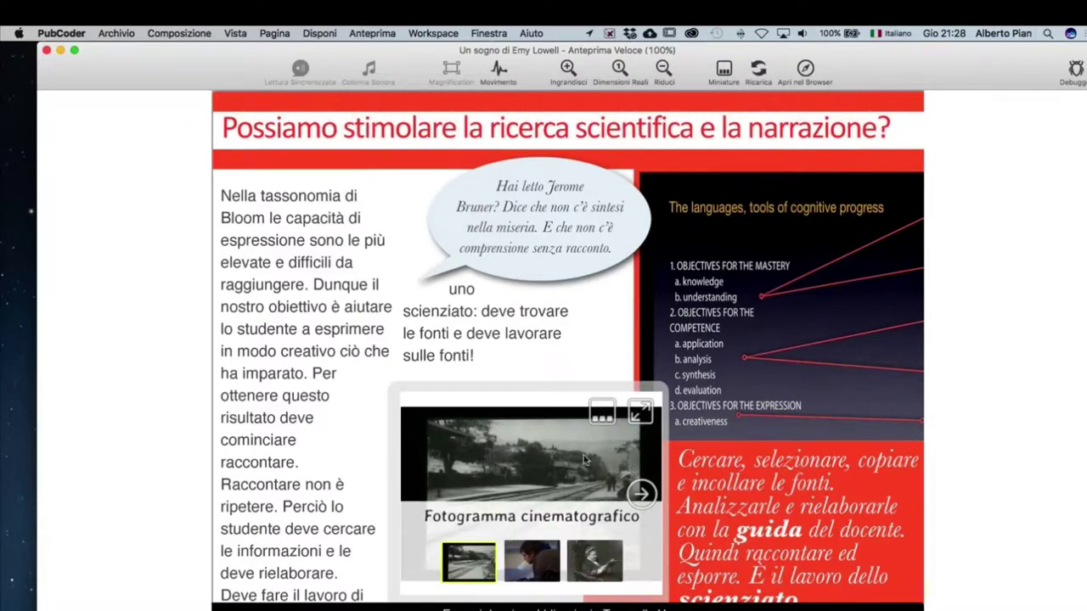
left_click(640, 494)
left_click(594, 560)
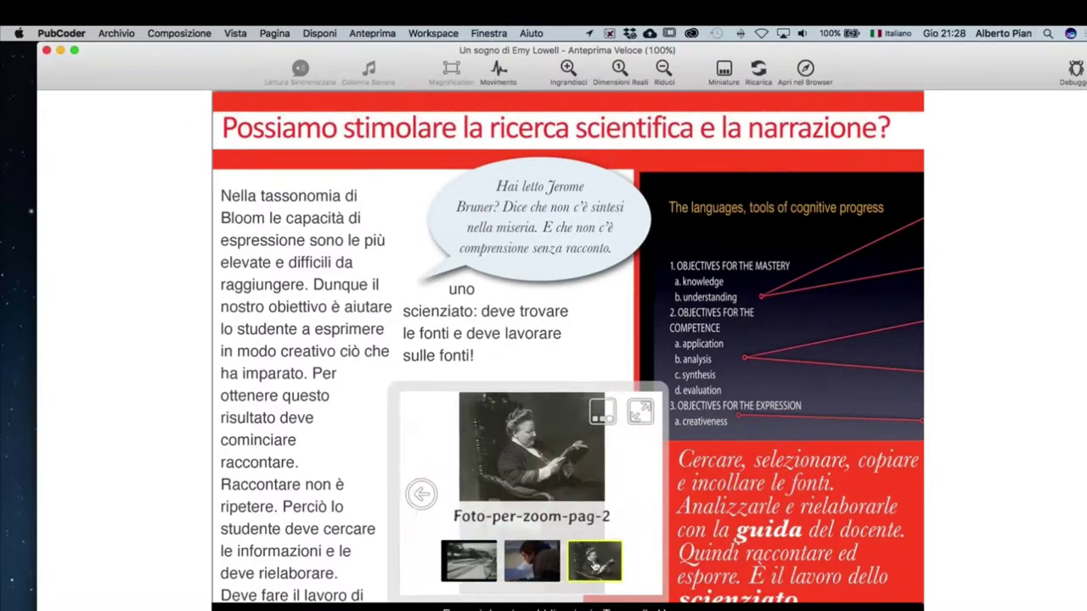
left_click(486, 562)
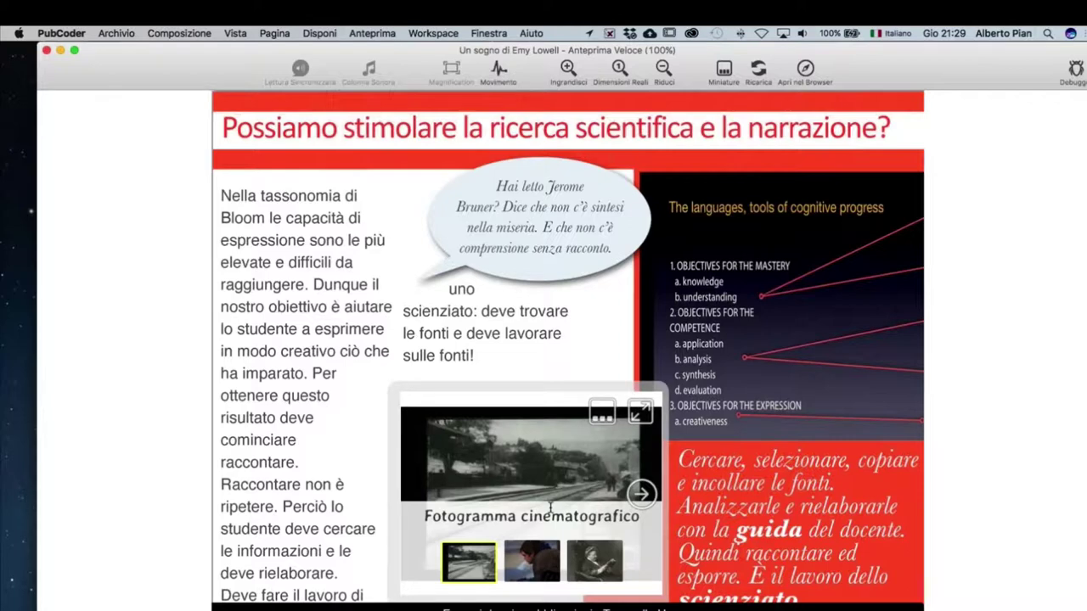
left_click(532, 560)
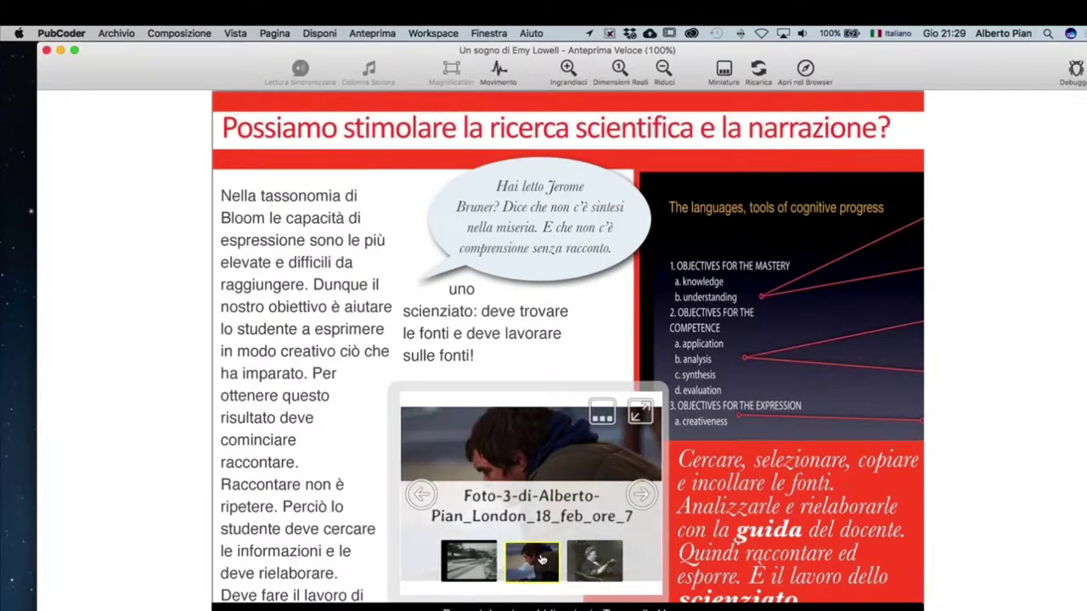
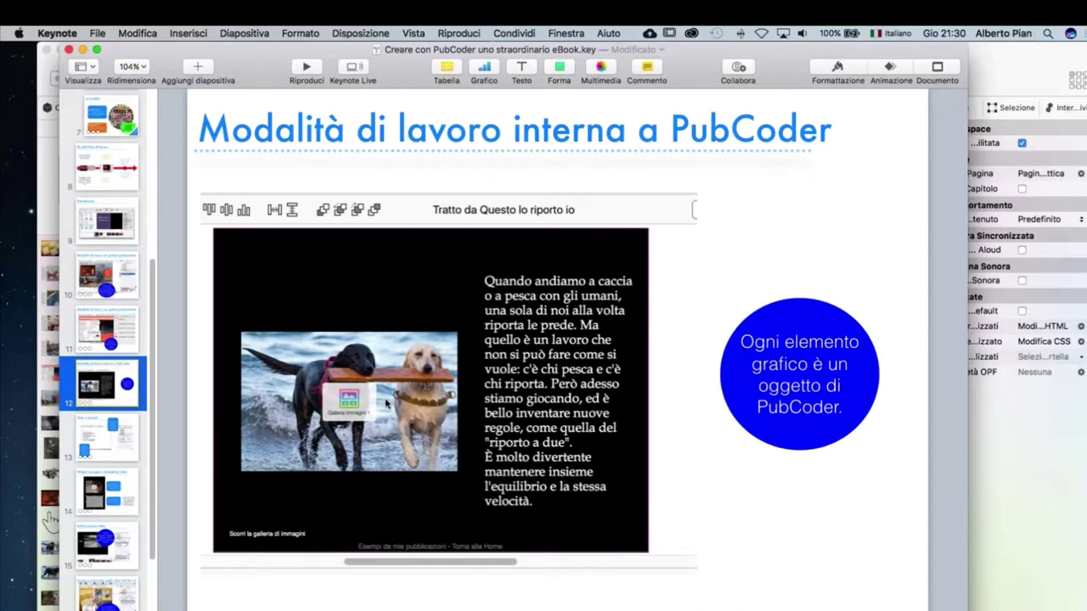
Switch to PubCoder and back to Keynote, and advance the presentation to the slide "Testo e pulsanti".
key("super+Tab")
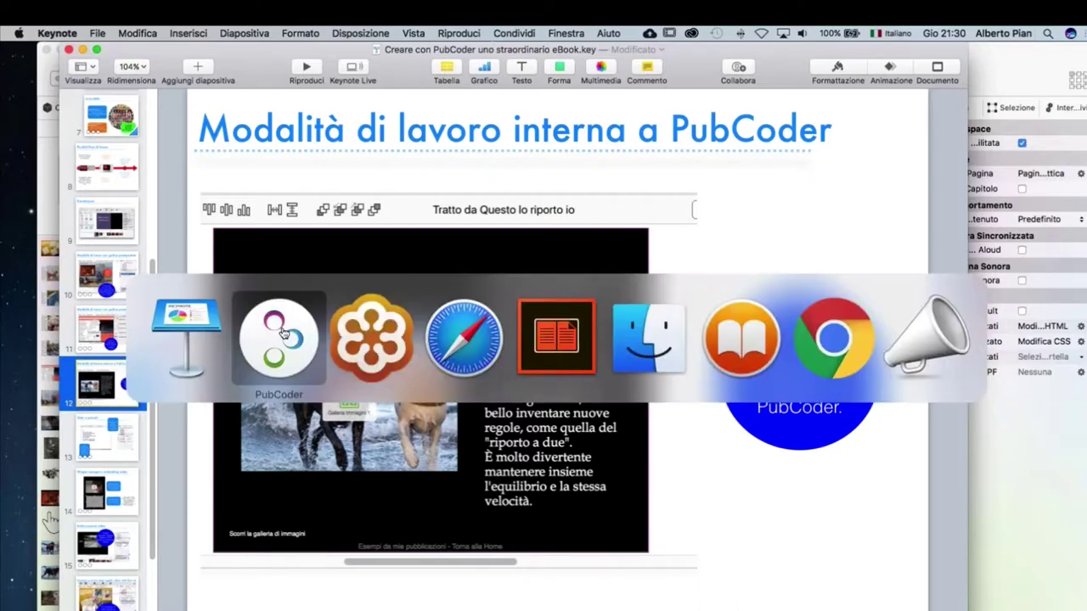
left_click(284, 332)
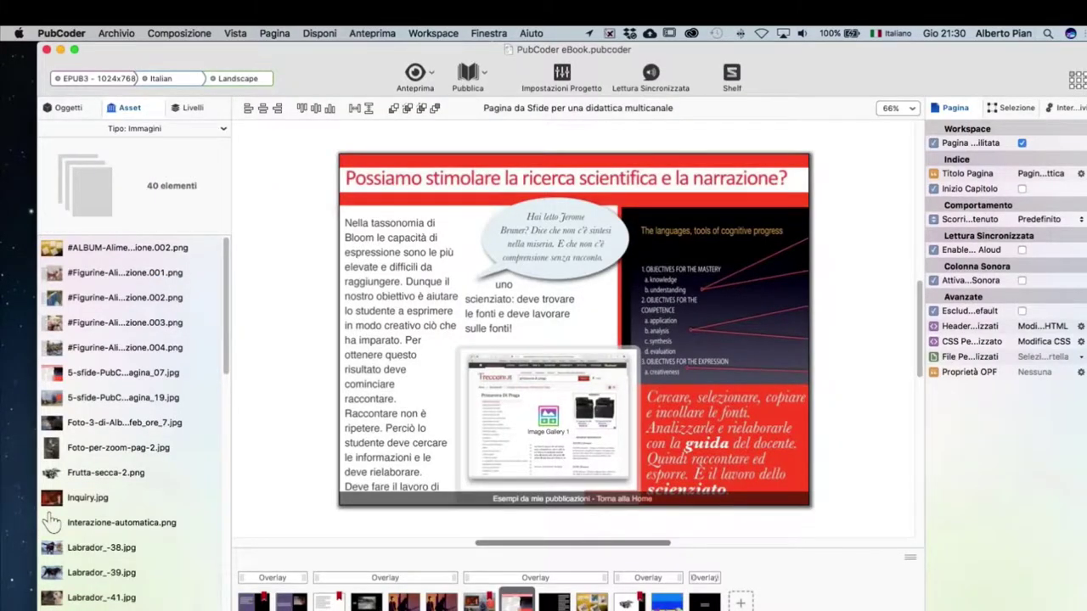
key("super+Tab")
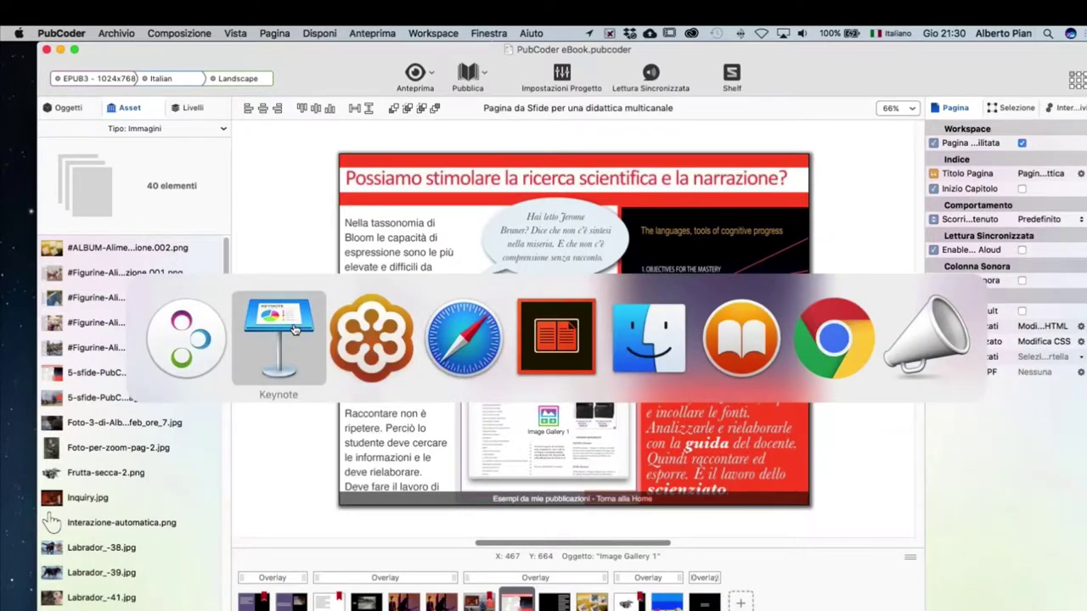
left_click(293, 329)
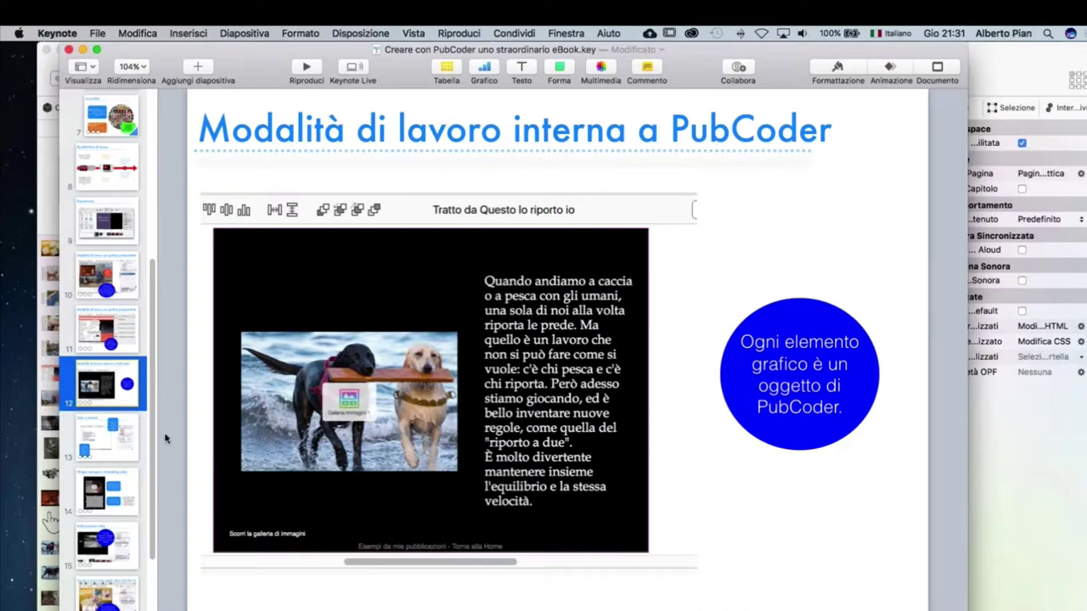
key("Down")
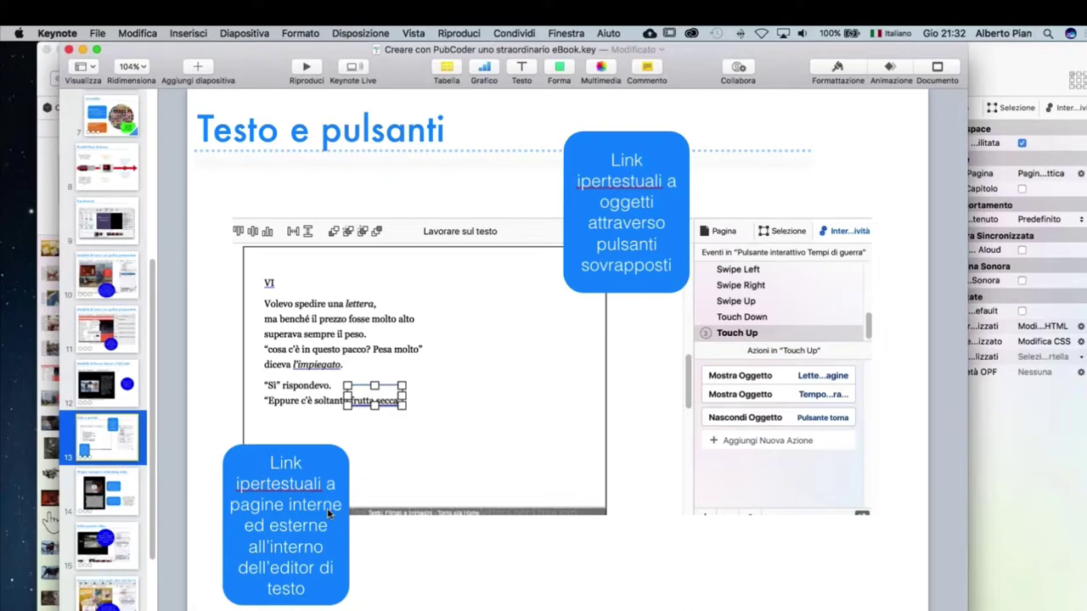
Switch to PubCoder, open the page "Lavorare sul testo" and display the library of insertable objects.
key("super+Tab")
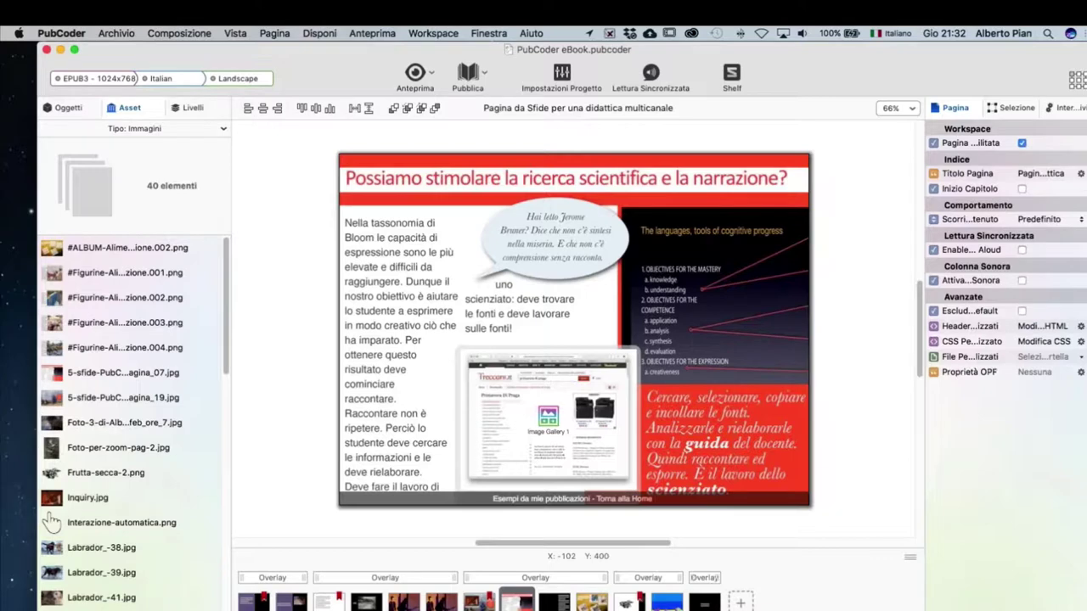
left_click(329, 602)
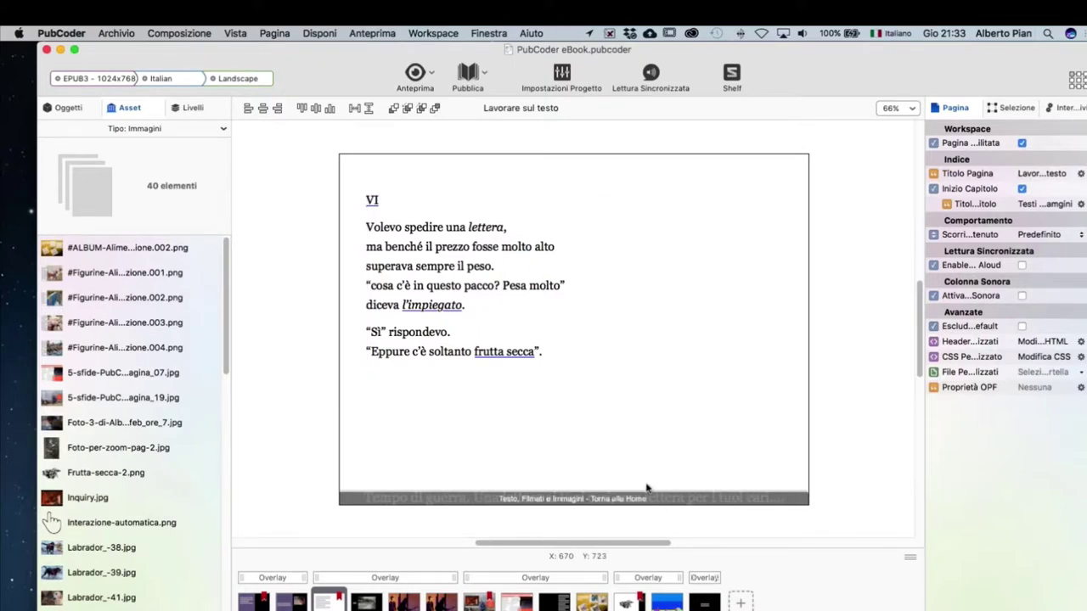
left_click(71, 110)
mouse_move(74, 157)
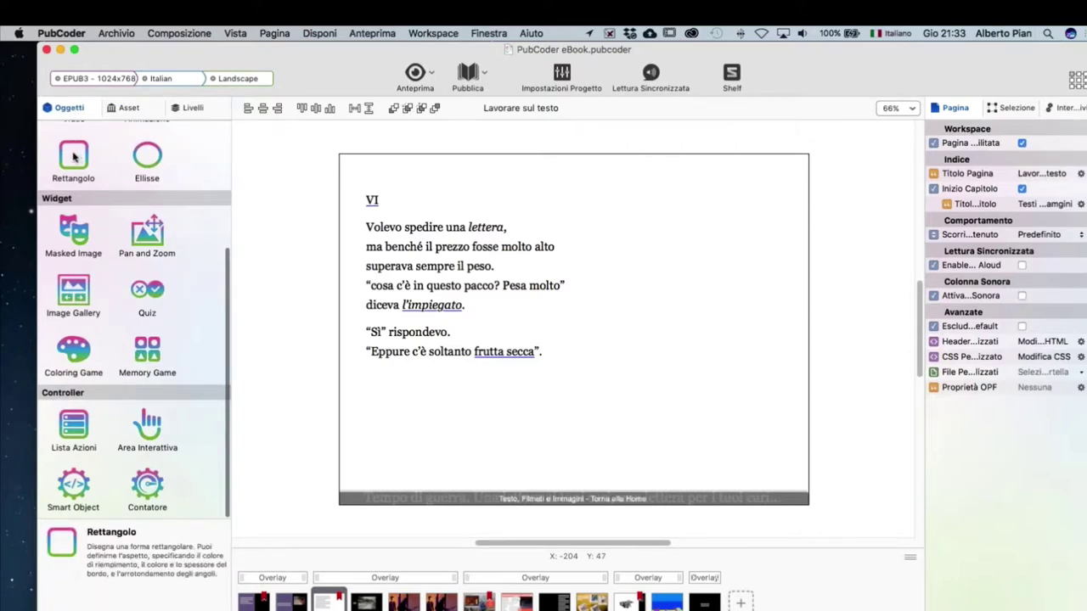
Add a rectangle to the page and enlarge it to about 1019 × 734 px so it covers the poem.
left_click(74, 157)
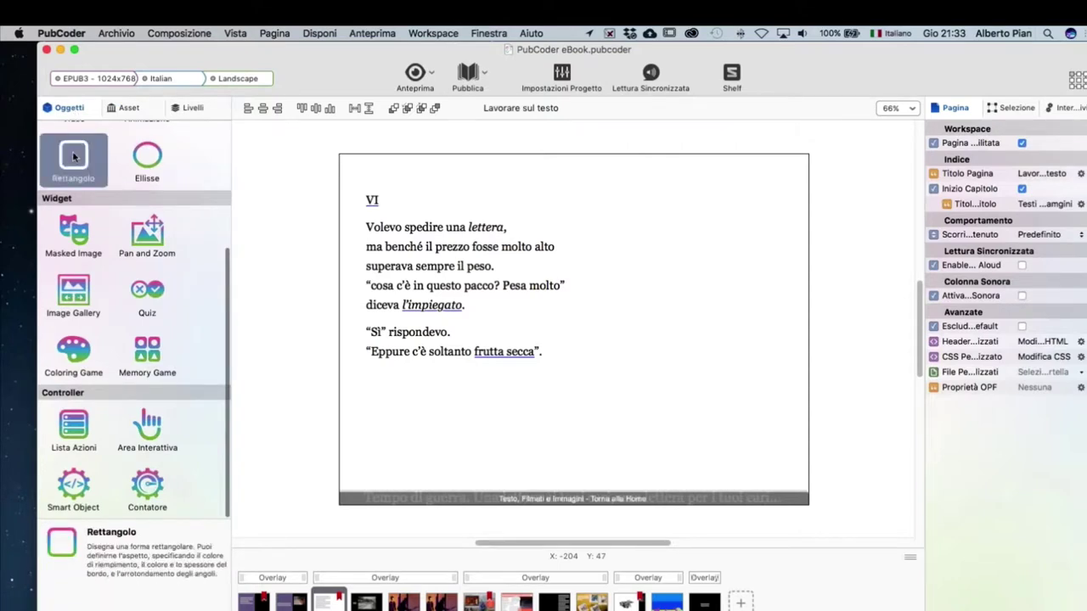
left_click_drag(74, 156, 402, 200)
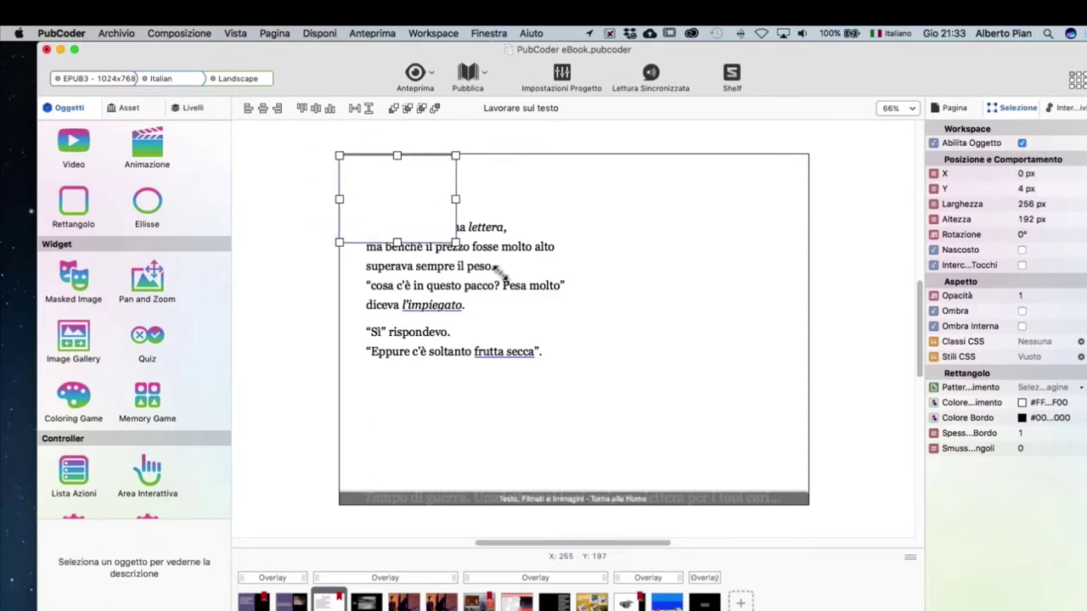
left_click_drag(499, 272, 804, 492)
left_click_drag(805, 491, 806, 491)
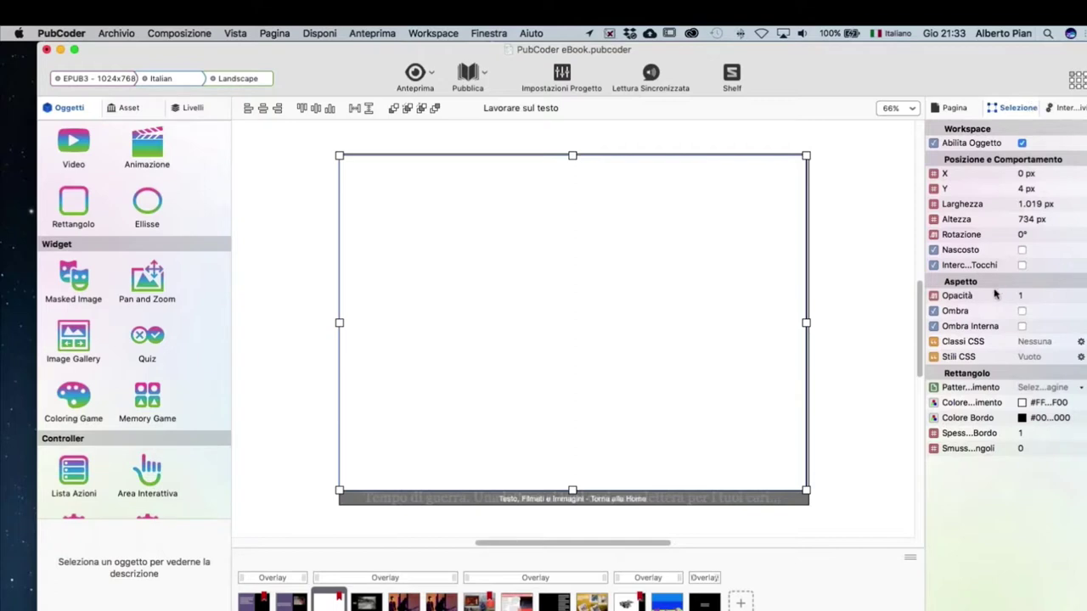
Set the rectangle's fill colour to the black system pencil Liquirizia.
left_click(1021, 403)
left_click(636, 106)
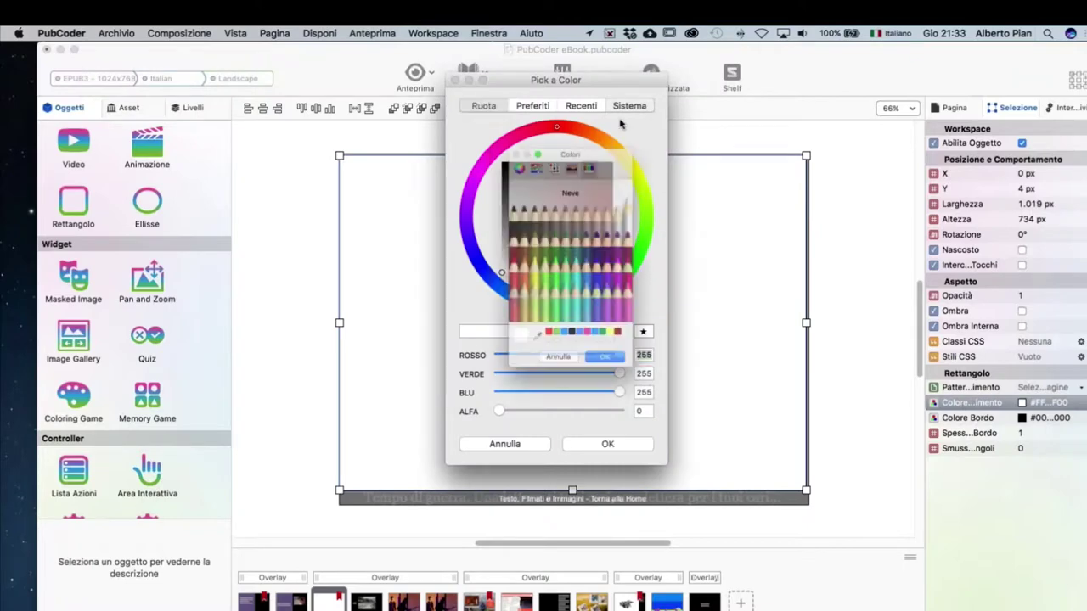
left_click(500, 212)
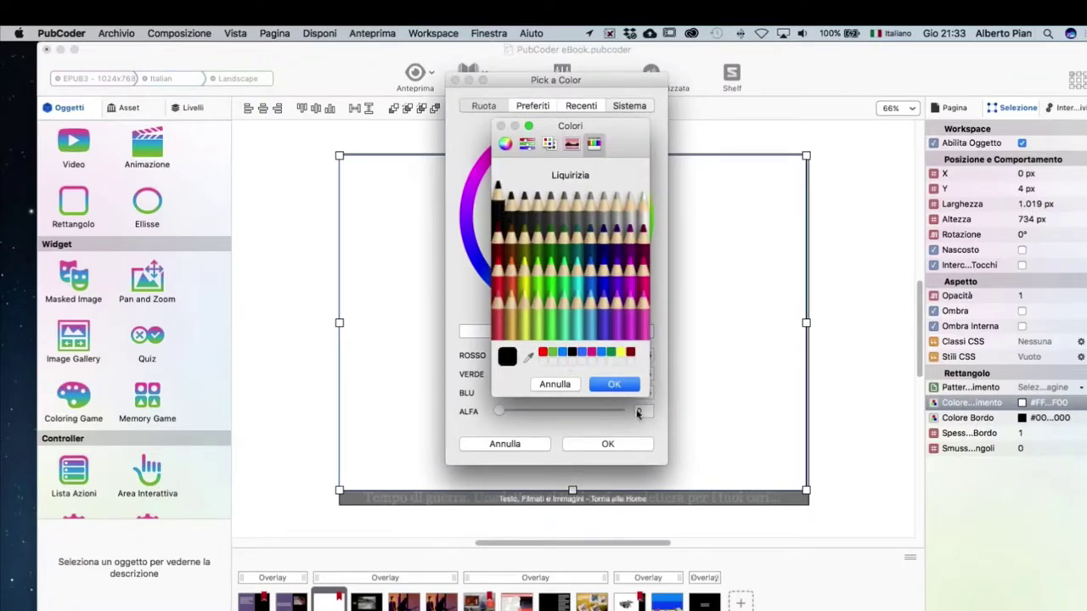
left_click(614, 384)
left_click(607, 444)
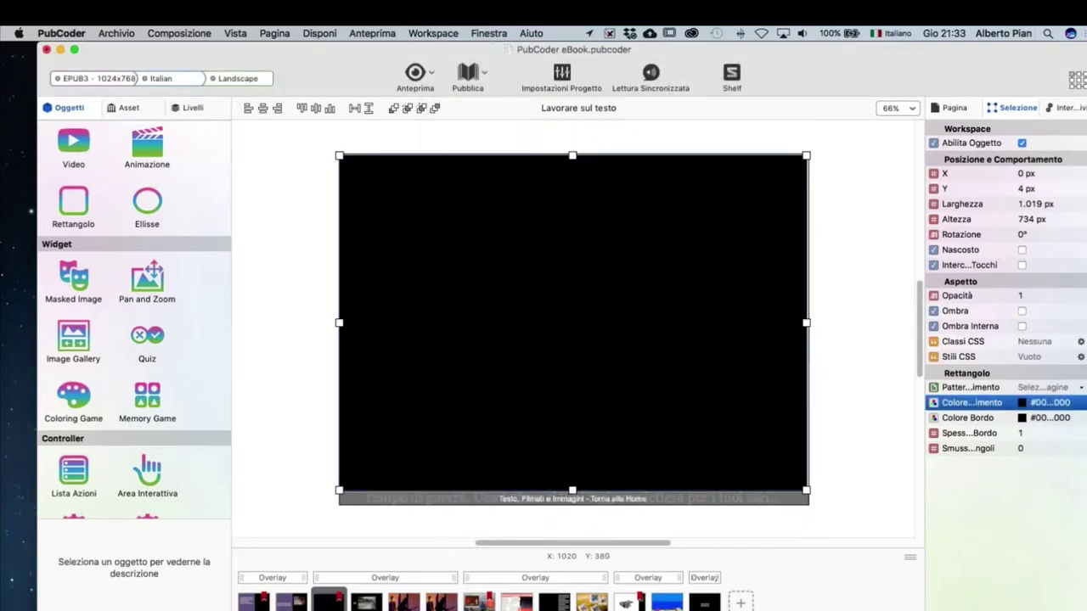
Stretch the black rectangle to the page's right and top edges, about 1023 × 738 px, and send it to the back.
left_click_drag(807, 323, 808, 323)
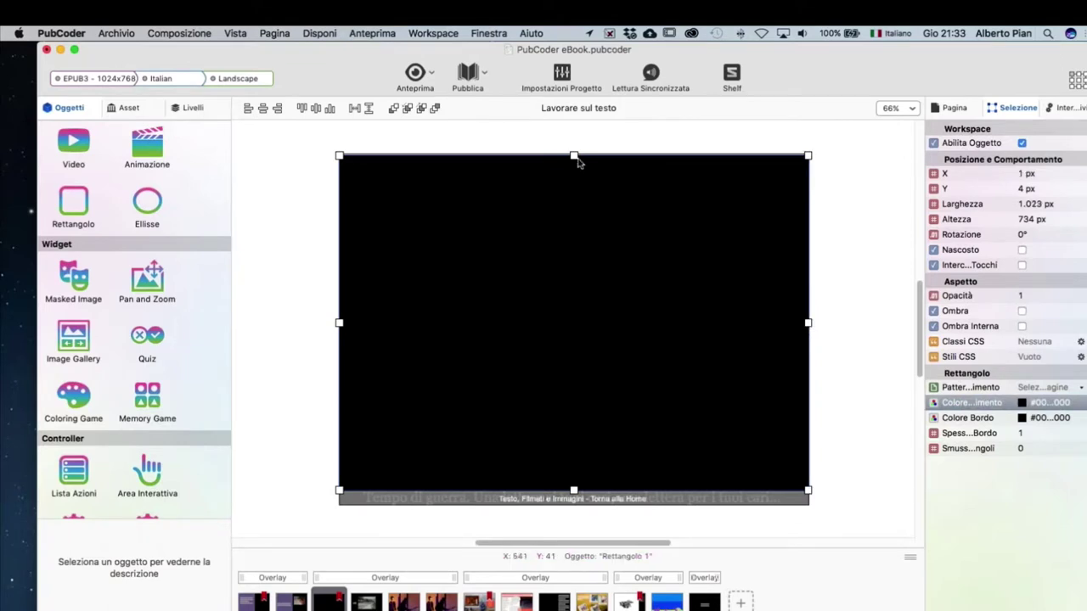
left_click_drag(574, 156, 574, 152)
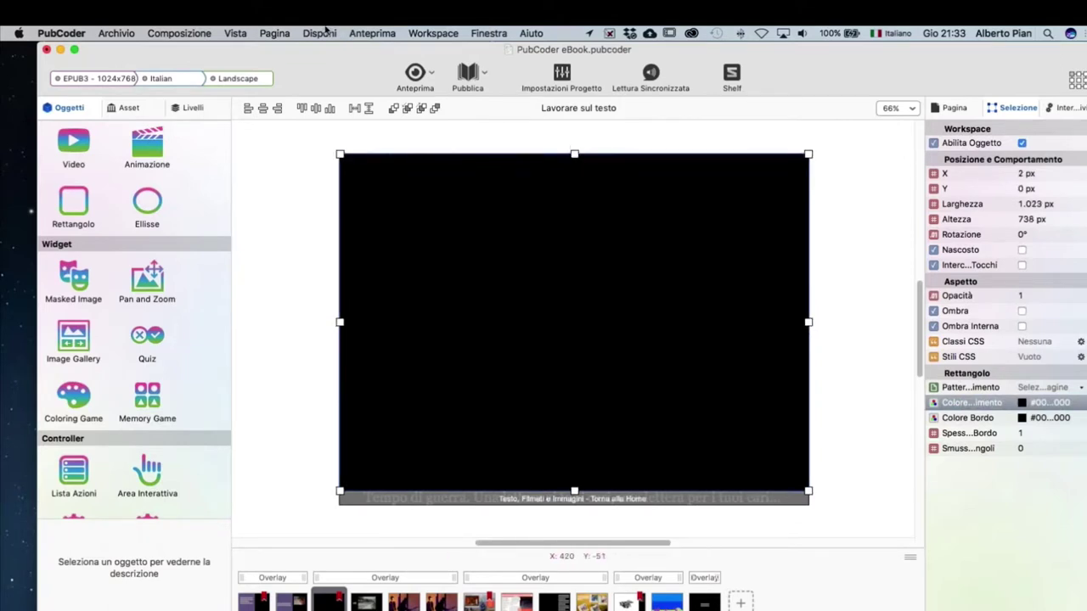
left_click(319, 33)
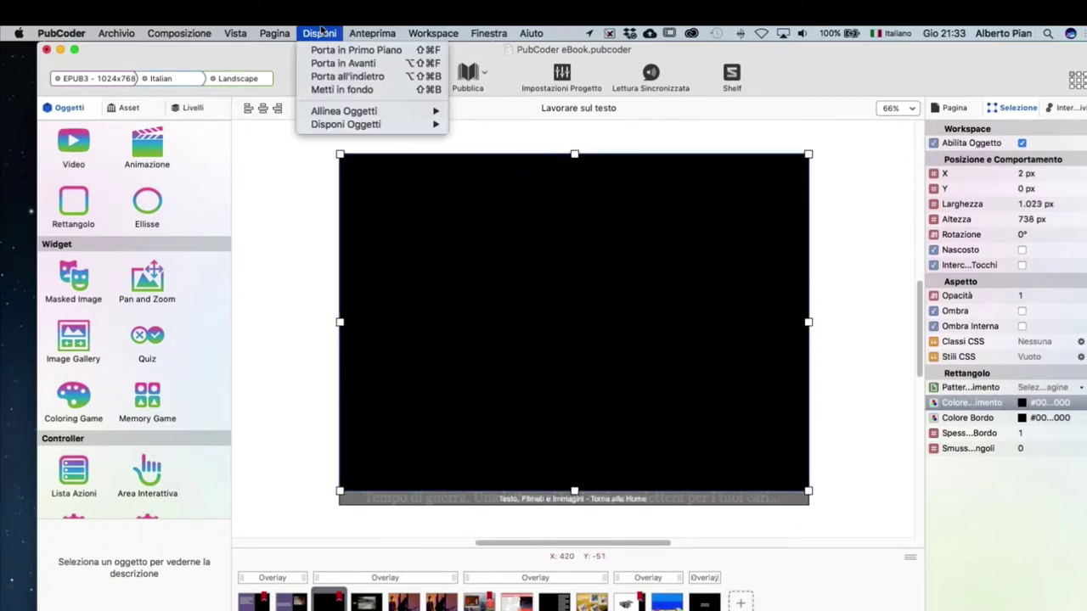
left_click(321, 90)
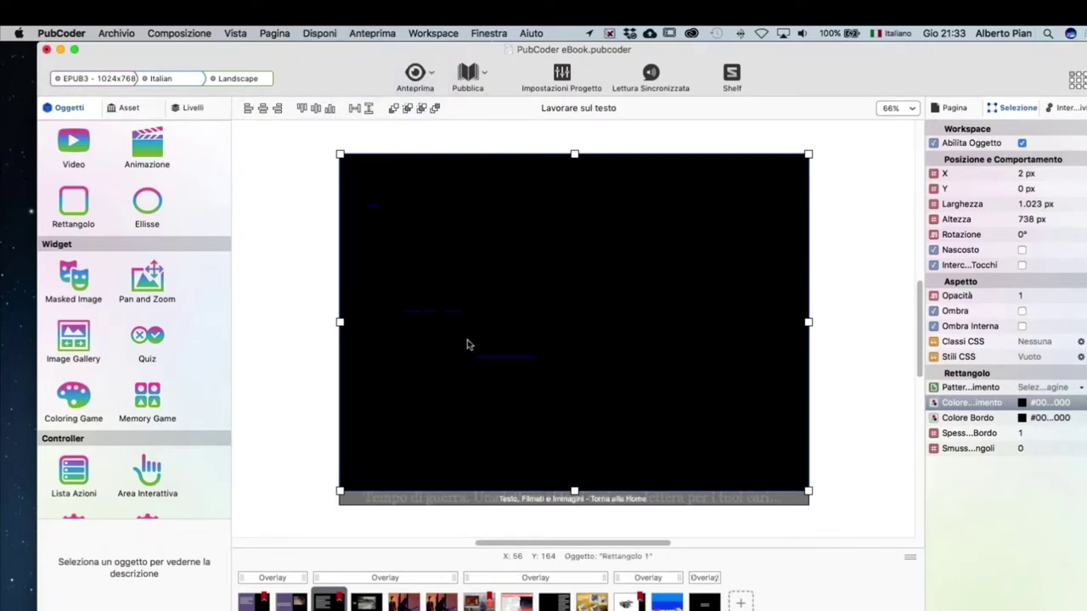
Select the poem's text object over the black background, and delete the black rectangle from the page.
left_click(441, 289)
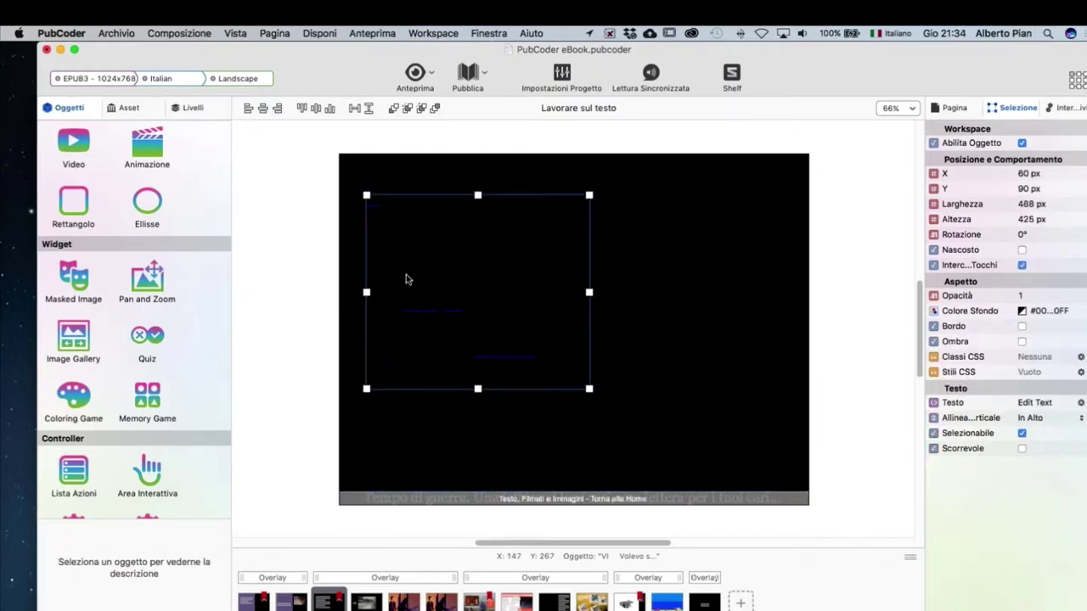
left_click(702, 199)
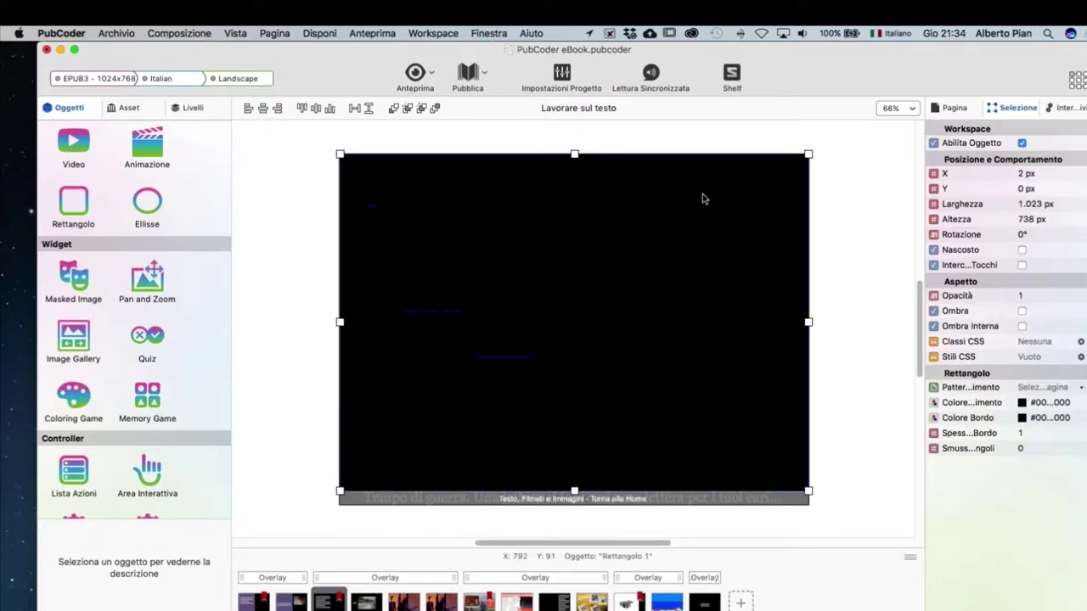
key("Delete")
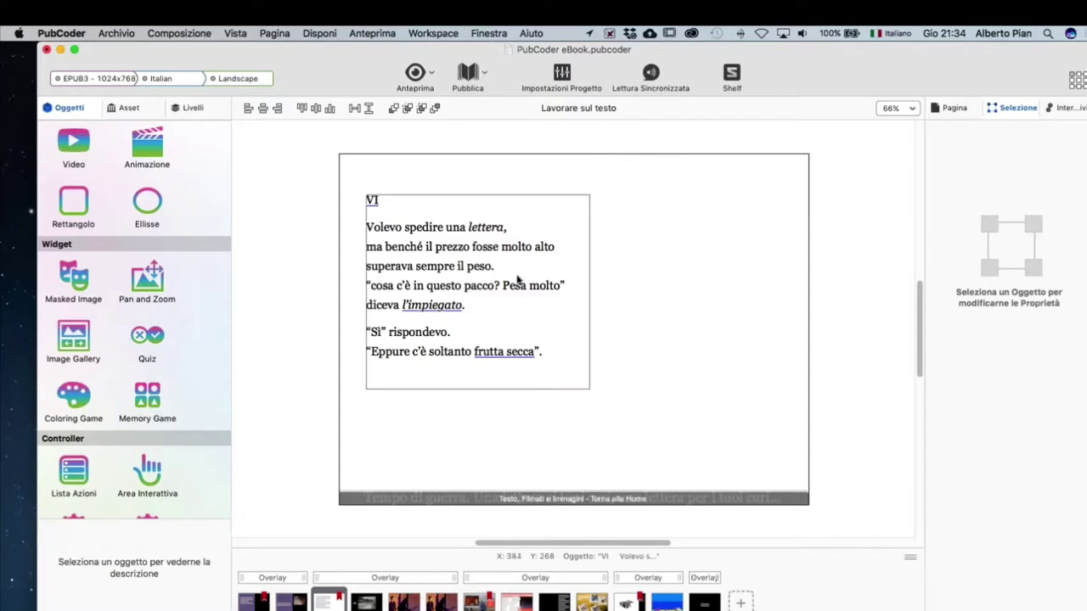
Examine the poem's text object, the Testo object type and the invisible button placed over "frutta secca".
left_click(444, 241)
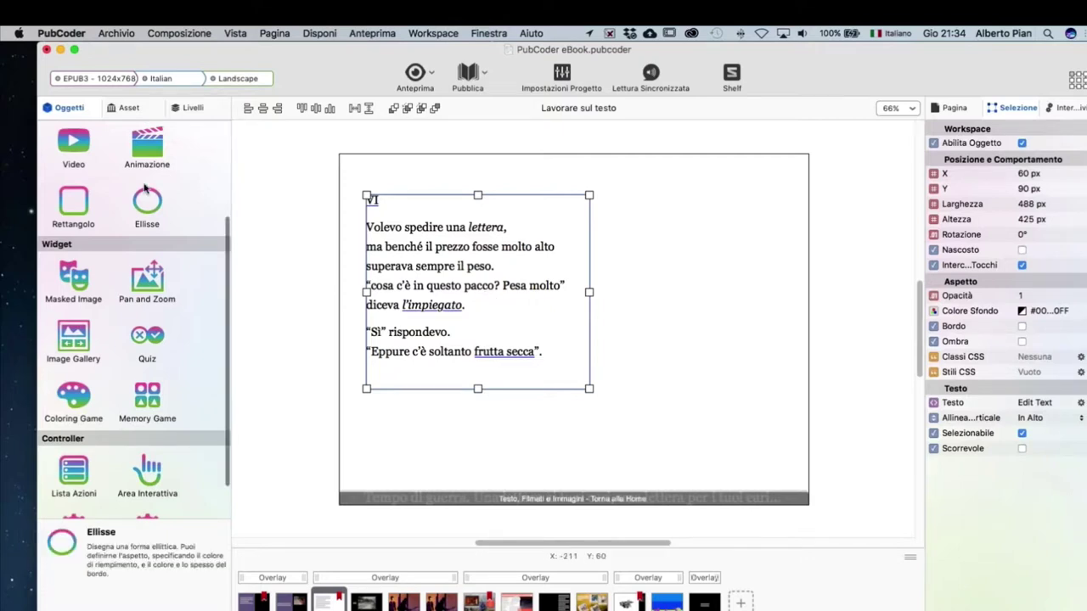
scroll(149, 195, "up", 4)
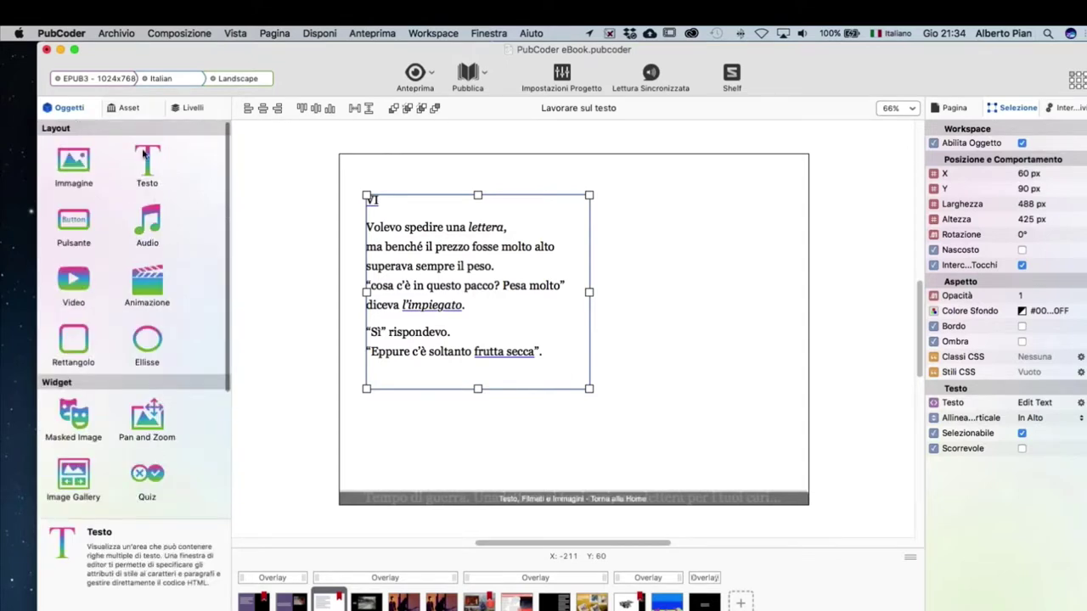
left_click(146, 157)
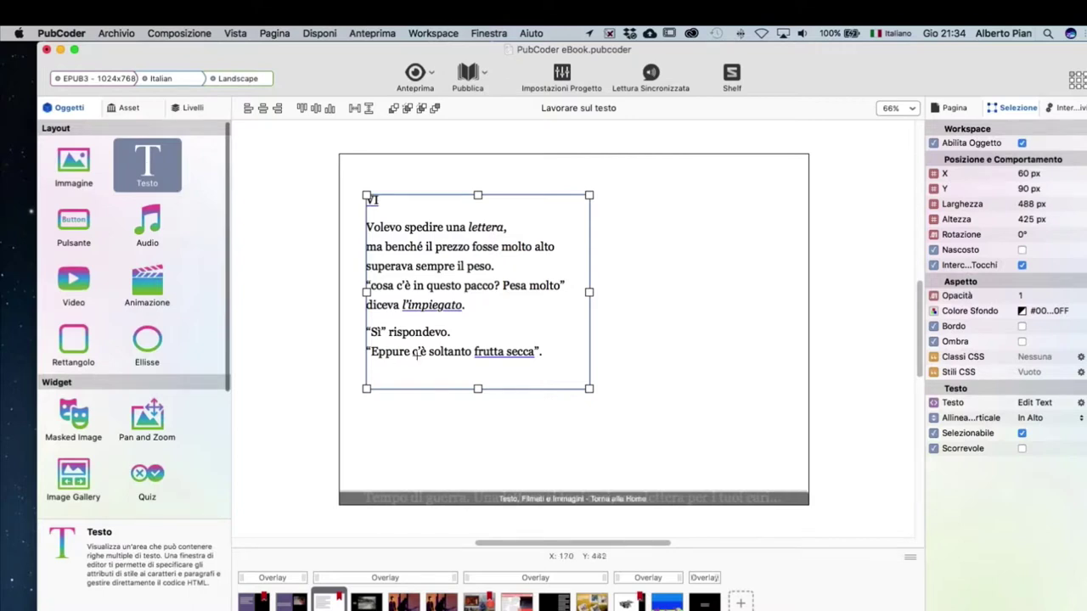
key("Escape")
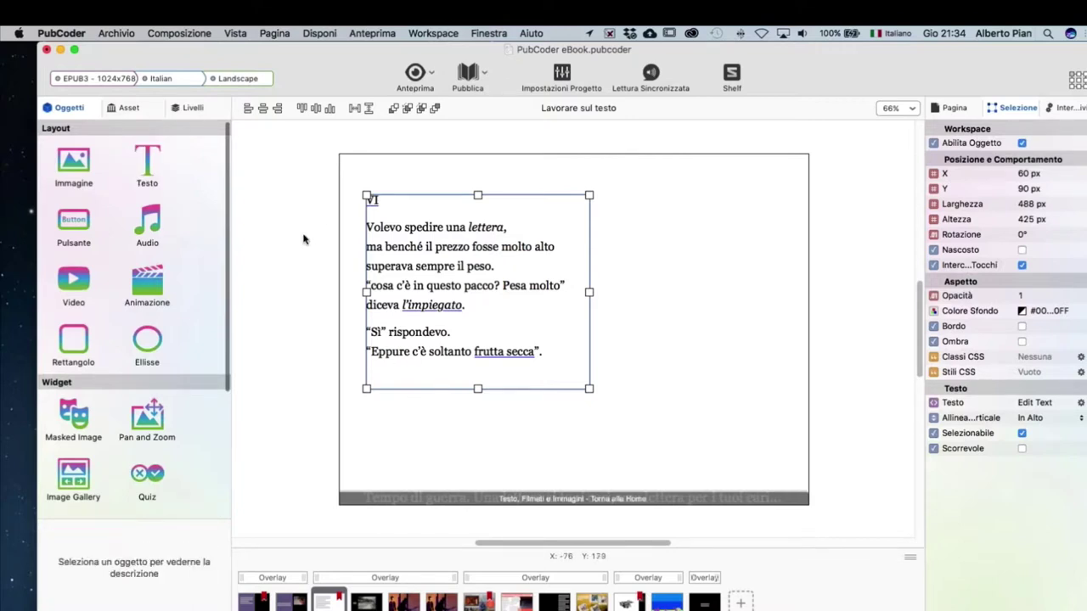
left_click(512, 353)
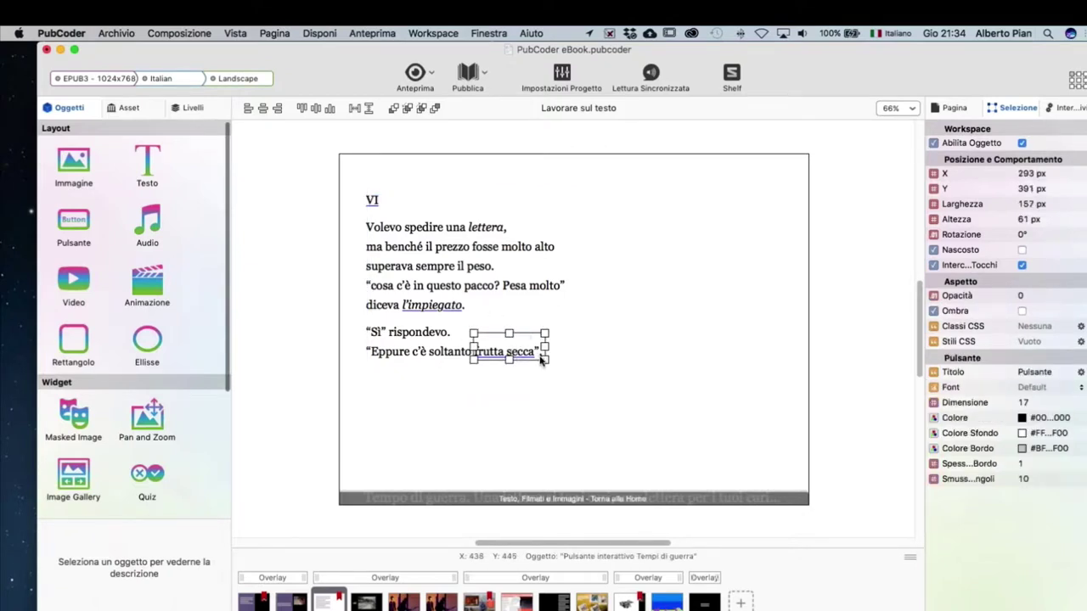
left_click(265, 240)
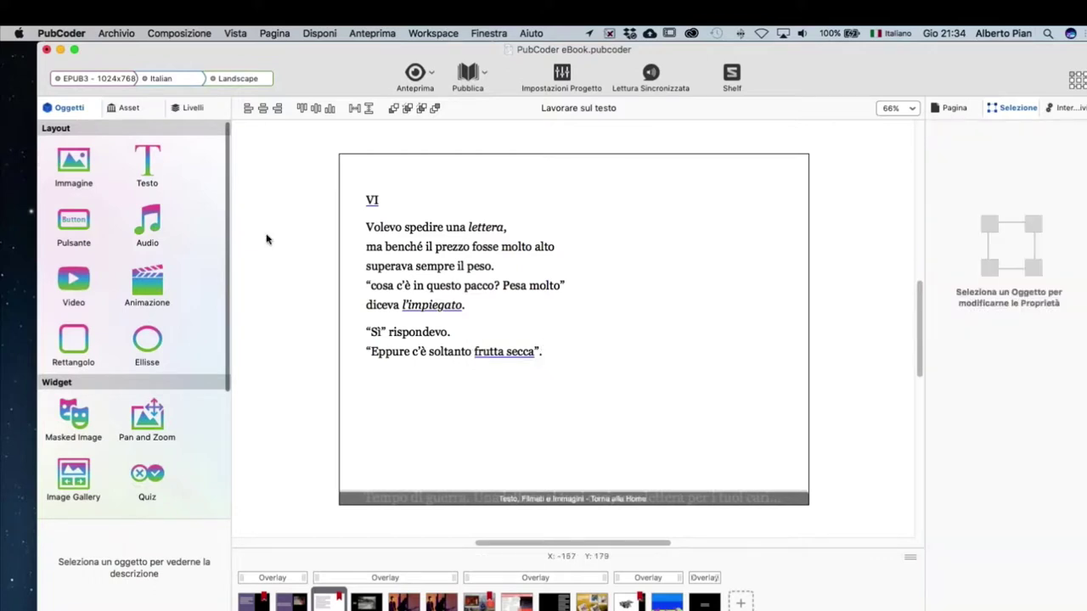
Run a quick preview of the current page and follow the hyperlink on the heading "VI".
left_click(430, 74)
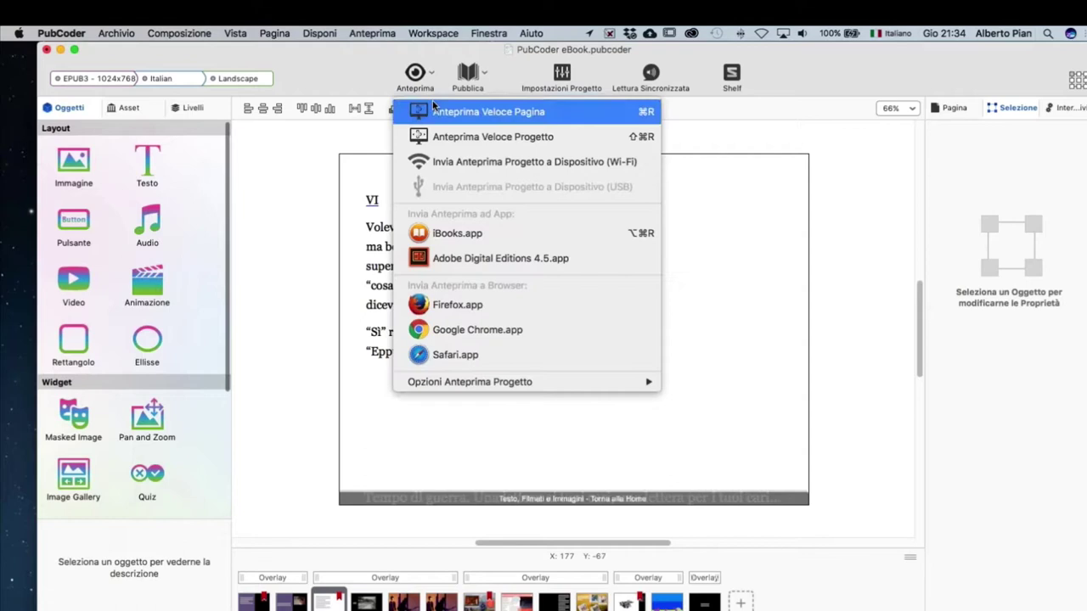
left_click(475, 110)
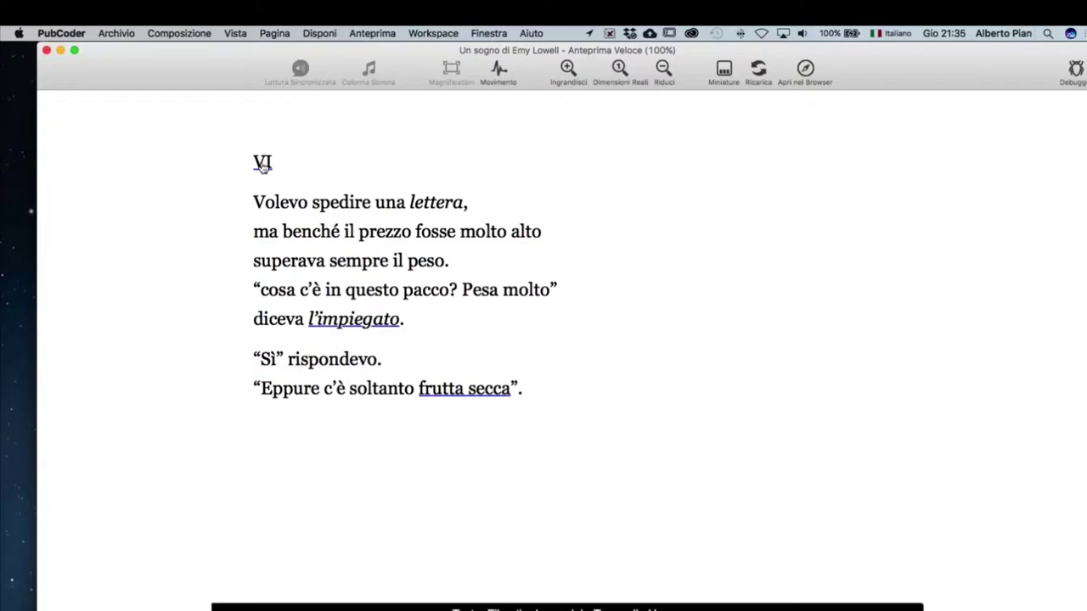
left_click(262, 164)
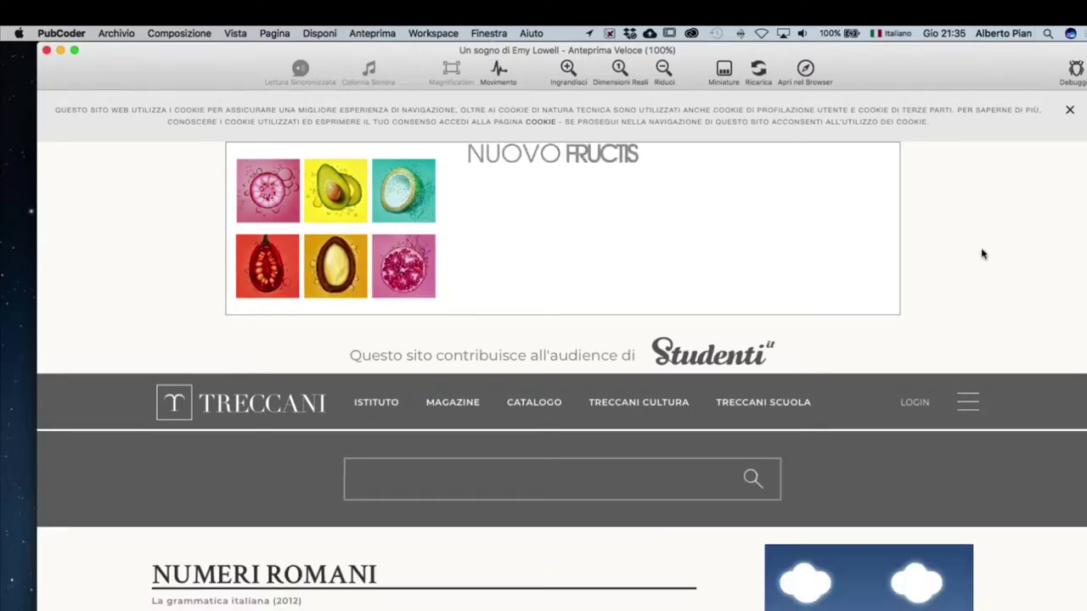
Look through the linked Treccani article on Roman numerals, and close the preview.
scroll(982, 254, "down", 2)
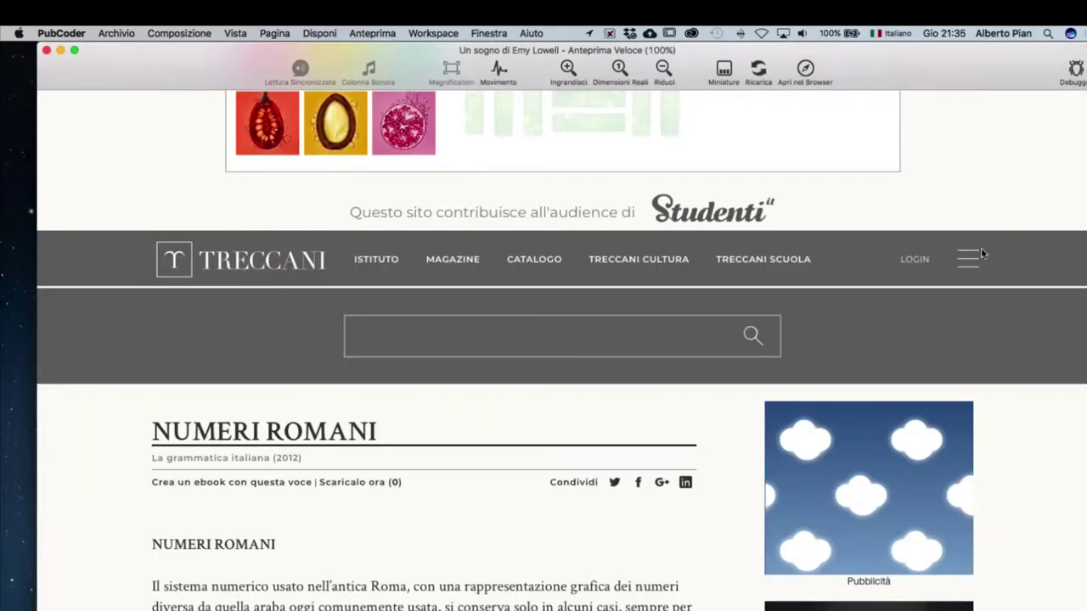
scroll(982, 253, "down", 5)
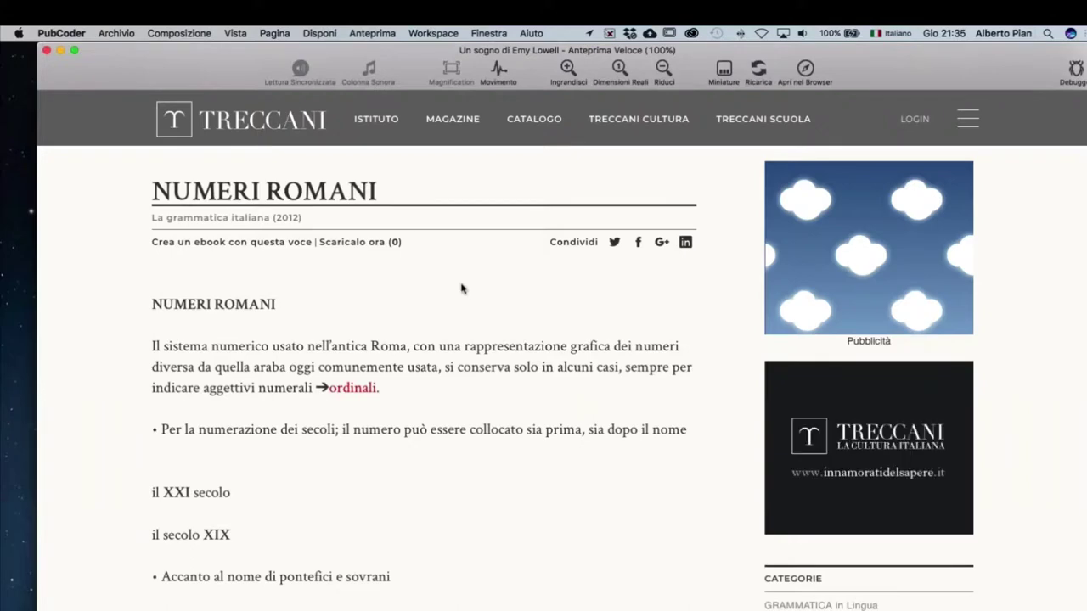
scroll(462, 288, "up", 1)
scroll(560, 340, "up", 10)
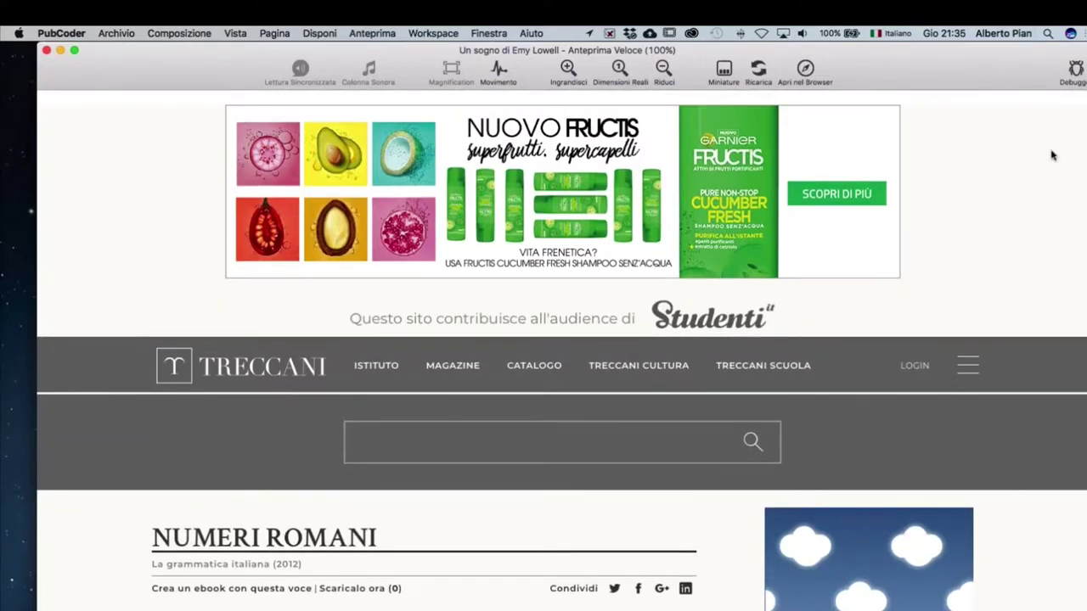
left_click(47, 51)
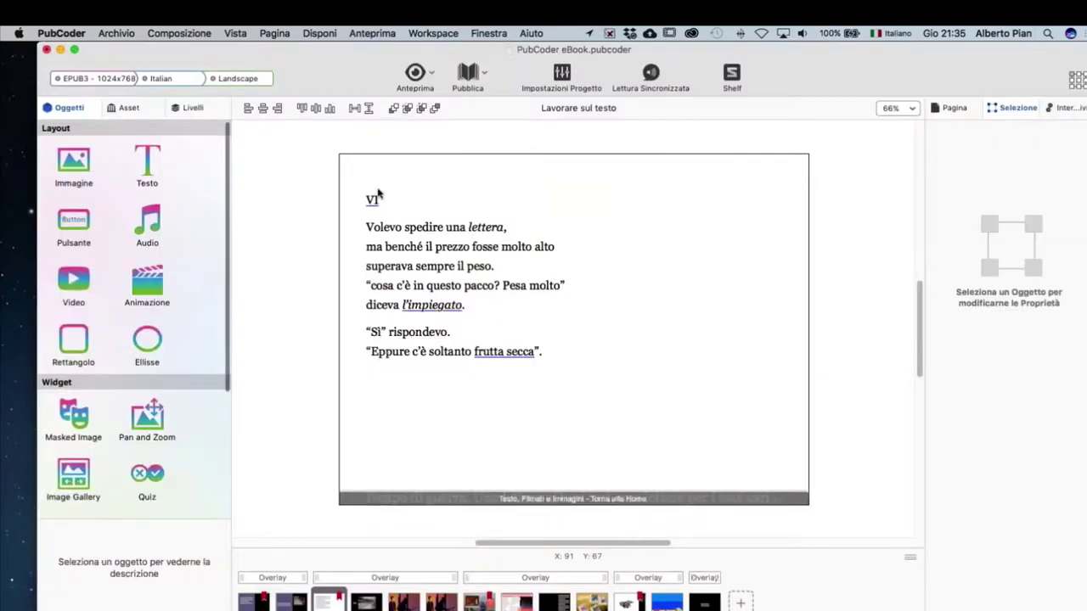
Examine the hyperlink URL on the heading "VI" in the poem's text, and leave the link and text editor without applying changes.
left_click(371, 202)
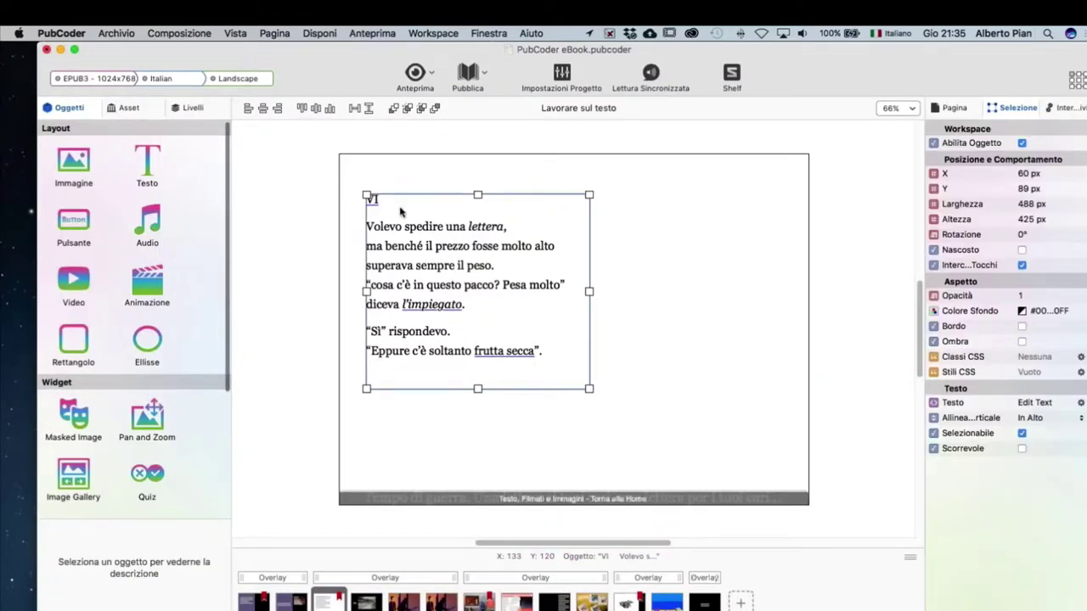
double_click(401, 210)
key("shift+Right")
key("shift+Right")
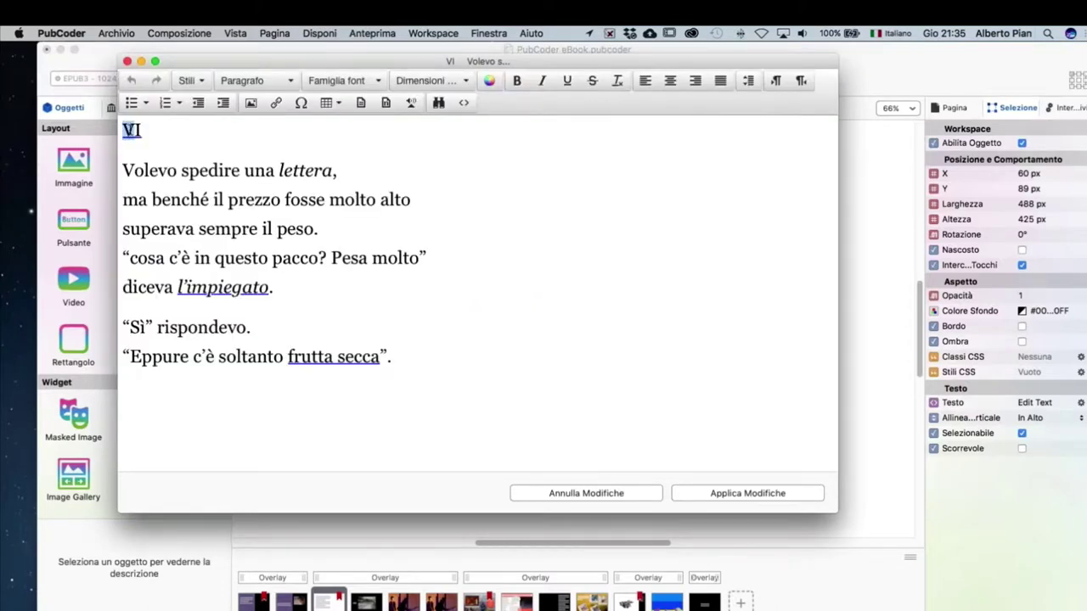
left_click(280, 104)
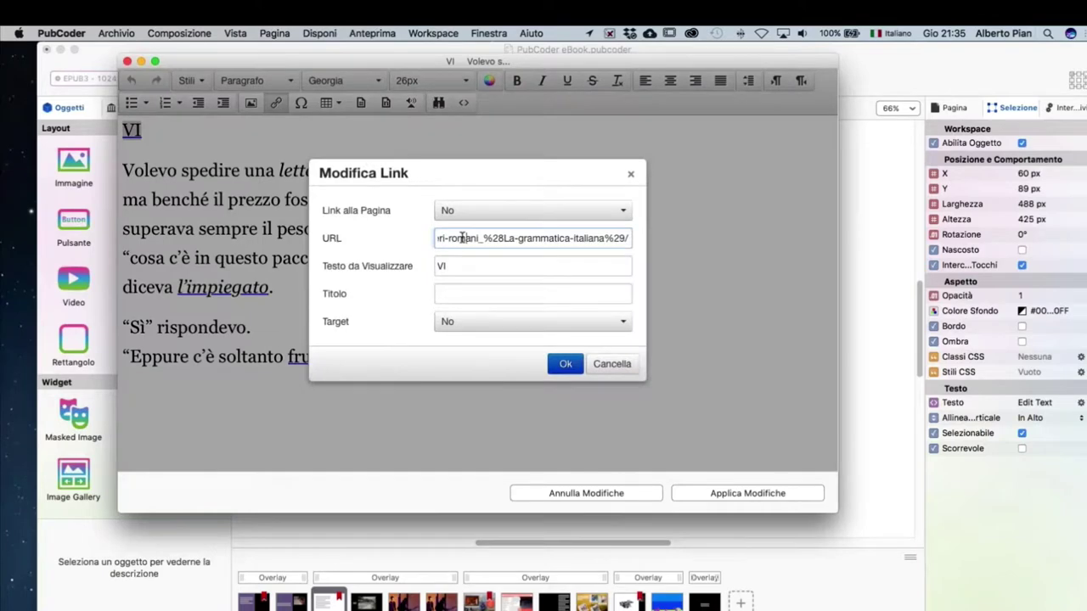
key("super+a")
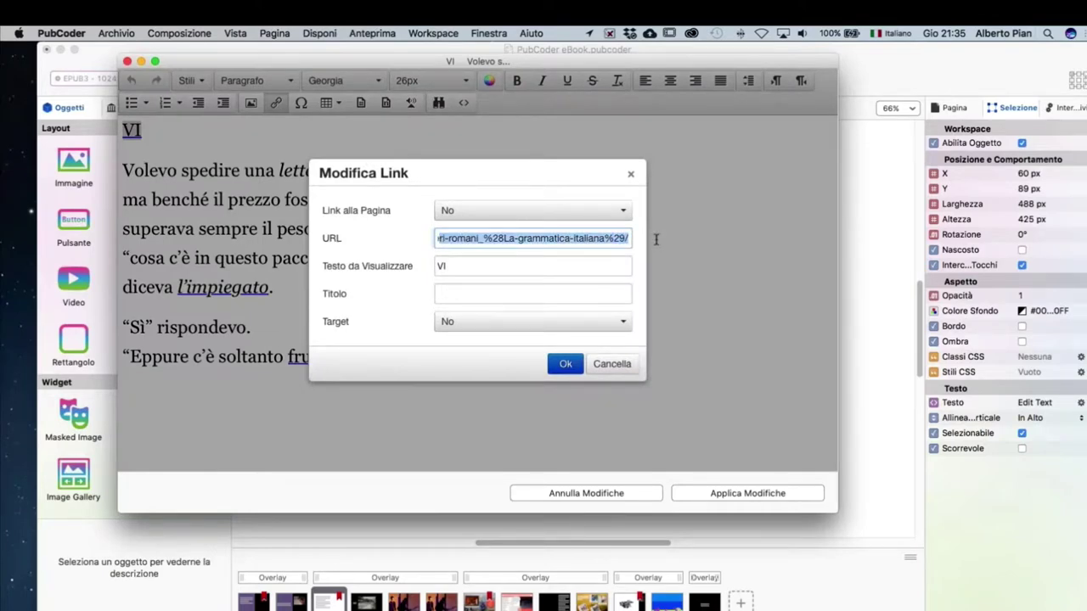
left_click_drag(627, 239, 380, 241)
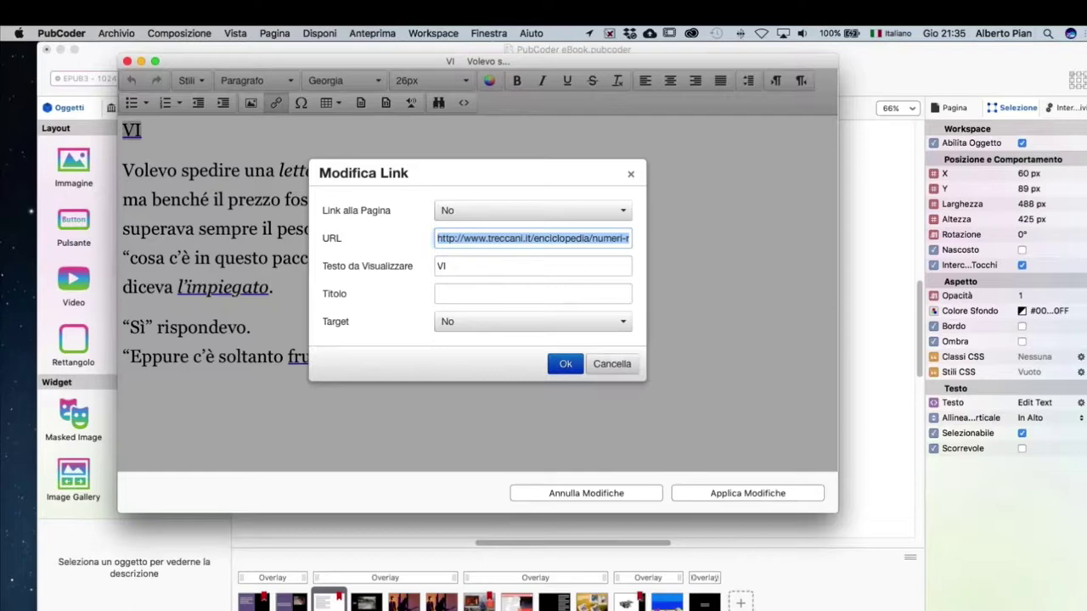
left_click(612, 363)
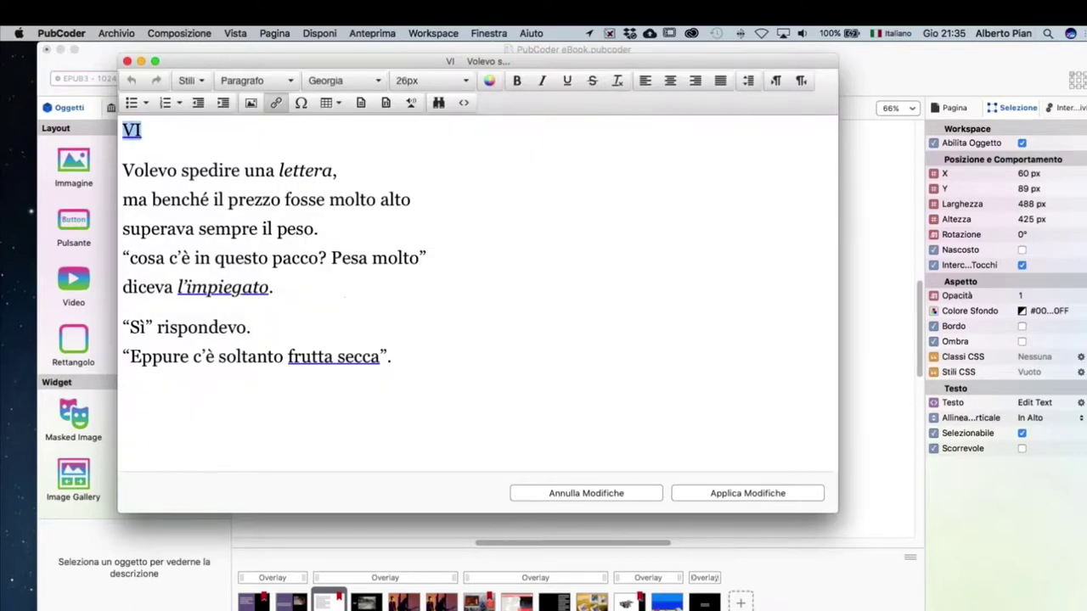
left_click(620, 494)
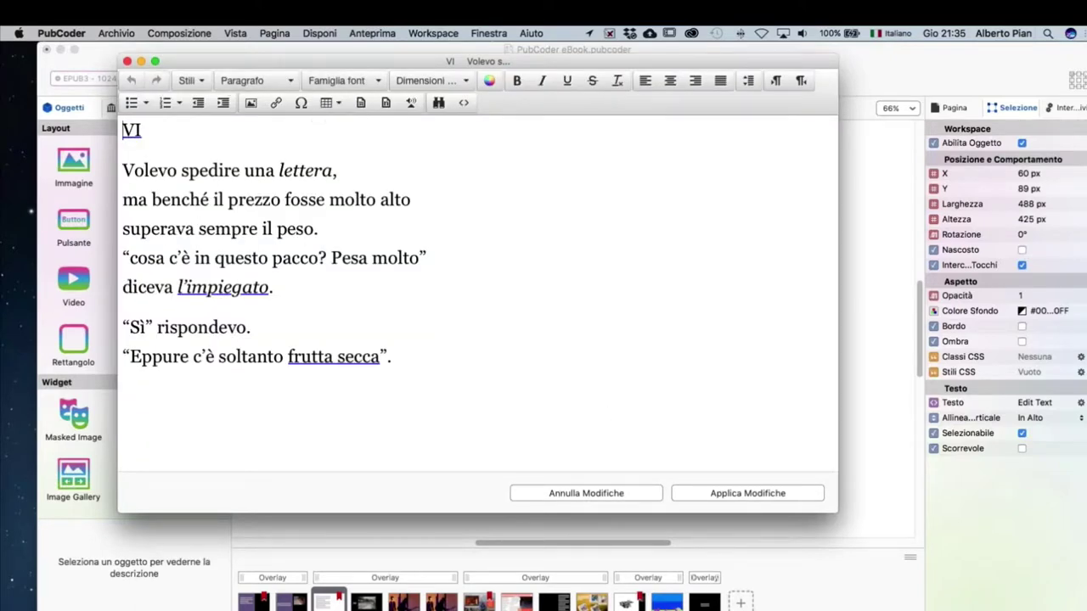
left_click_drag(369, 67, 371, 68)
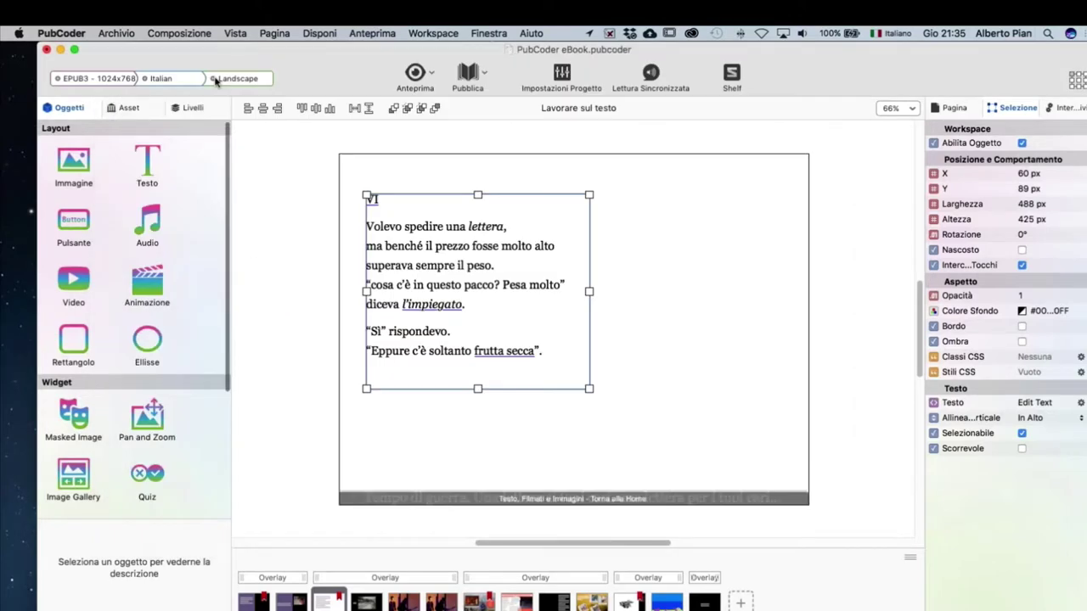
Run a quick preview of the page, show and dismiss the photo behind "frutta secca" twice, and close the preview.
left_click(427, 79)
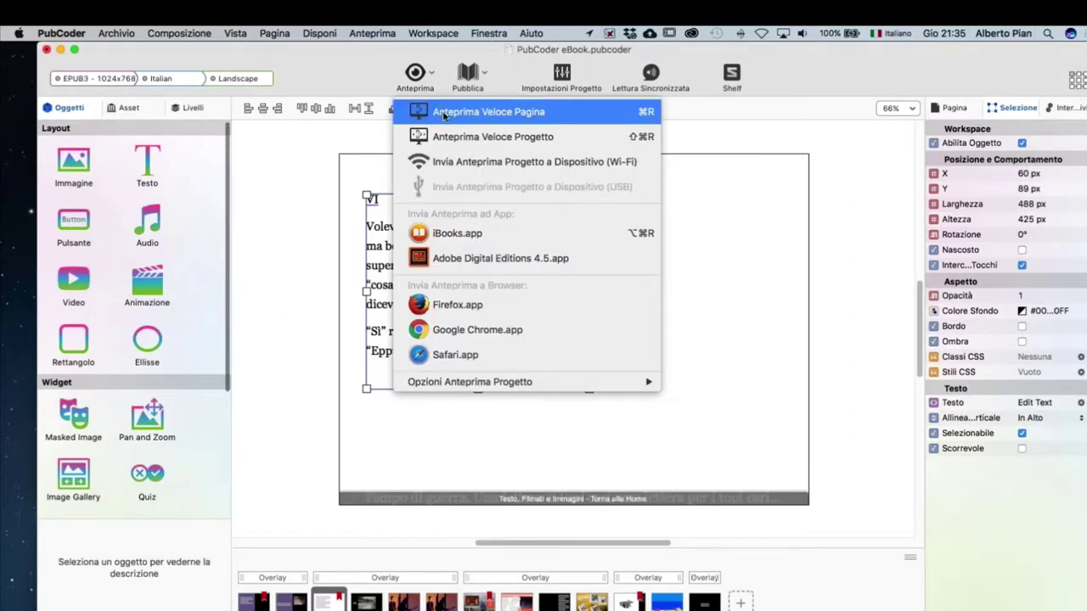
left_click(442, 112)
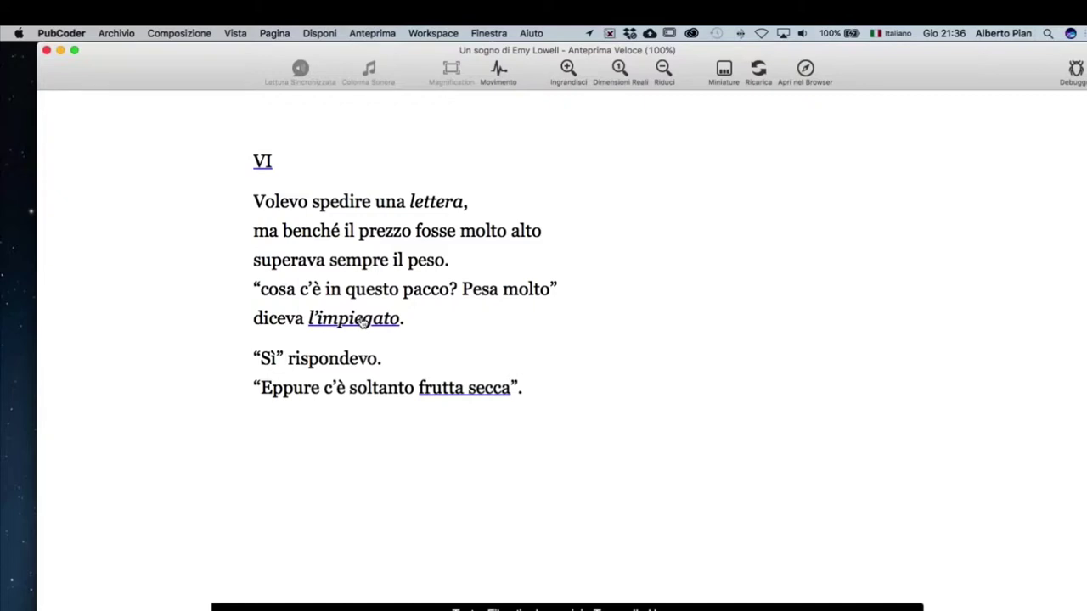
left_click(447, 391)
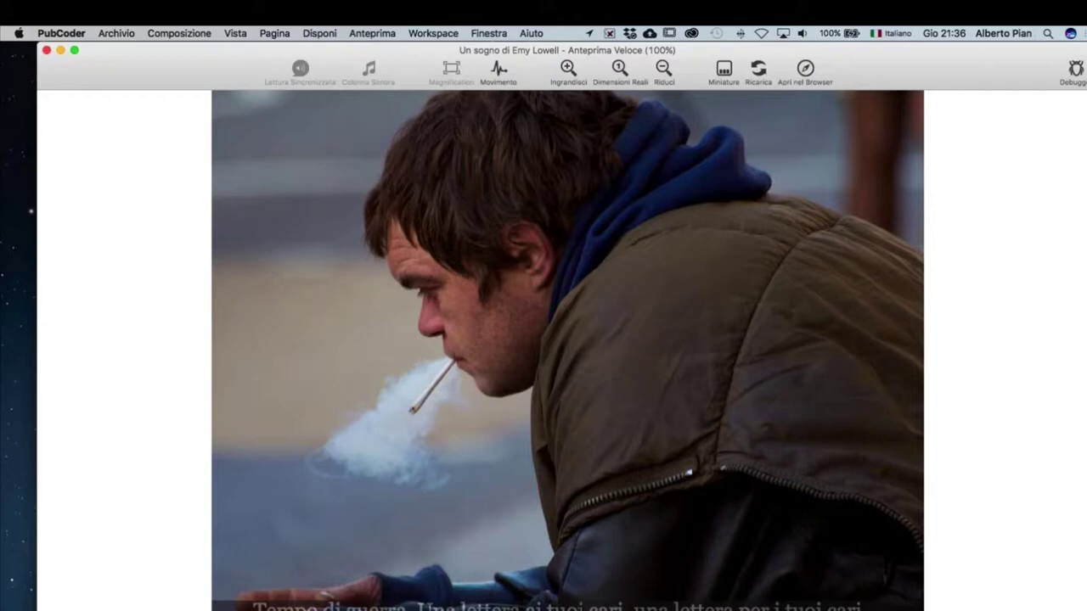
left_click(512, 302)
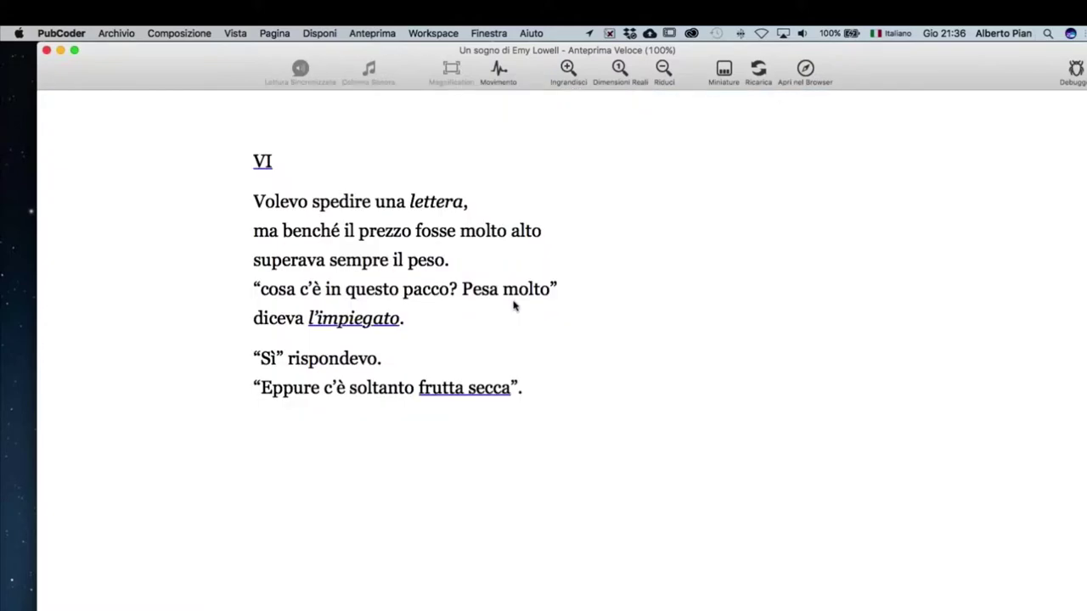
left_click(461, 391)
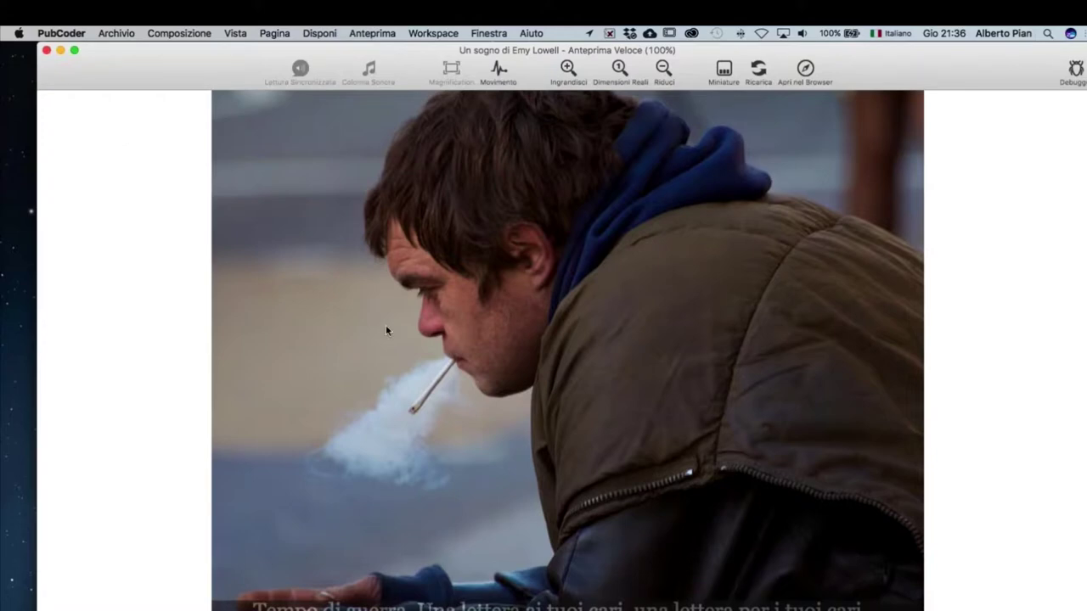
left_click(385, 330)
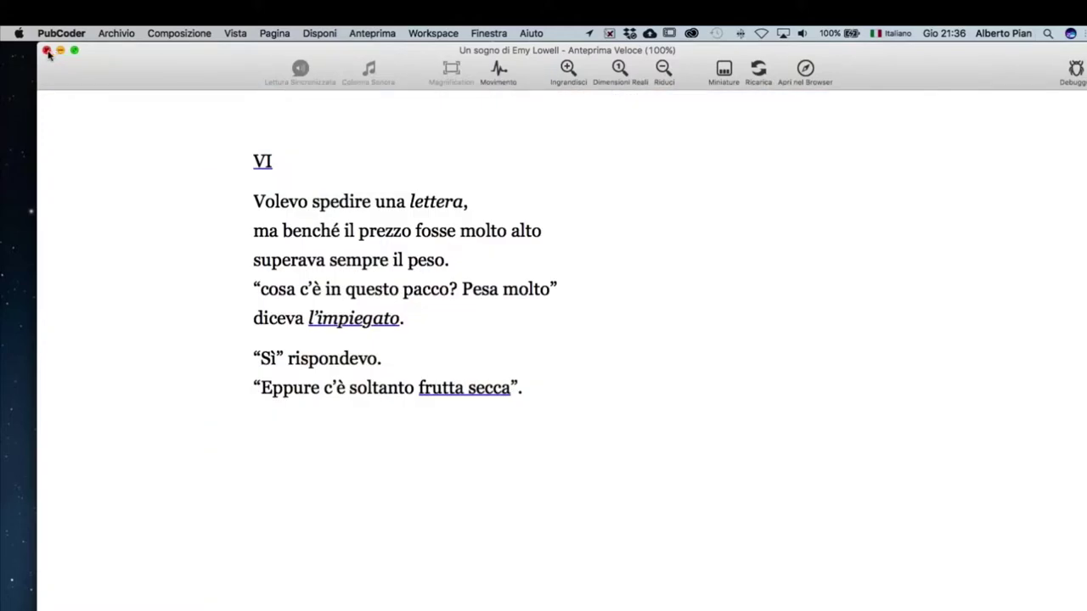
left_click(47, 51)
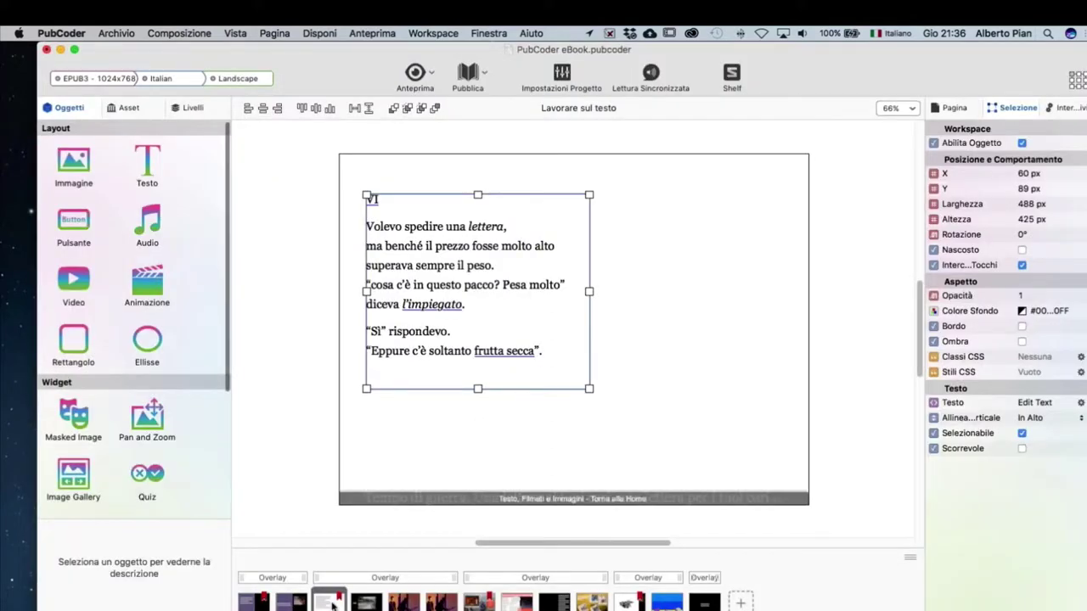
Duplicate the poem page by copying it and pasting the copy right after the original.
right_click(333, 604)
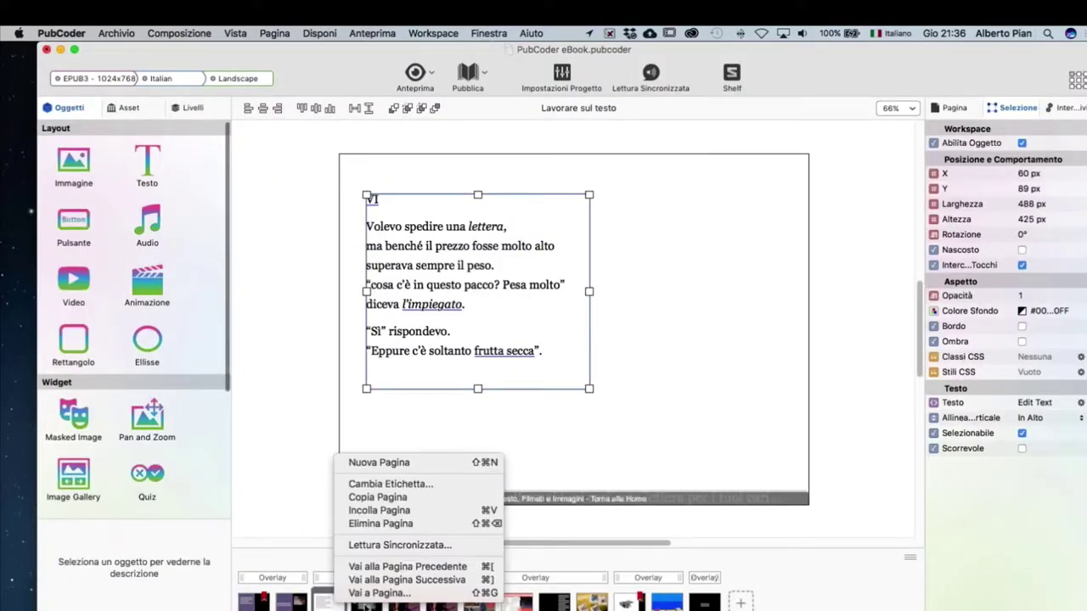
left_click(378, 496)
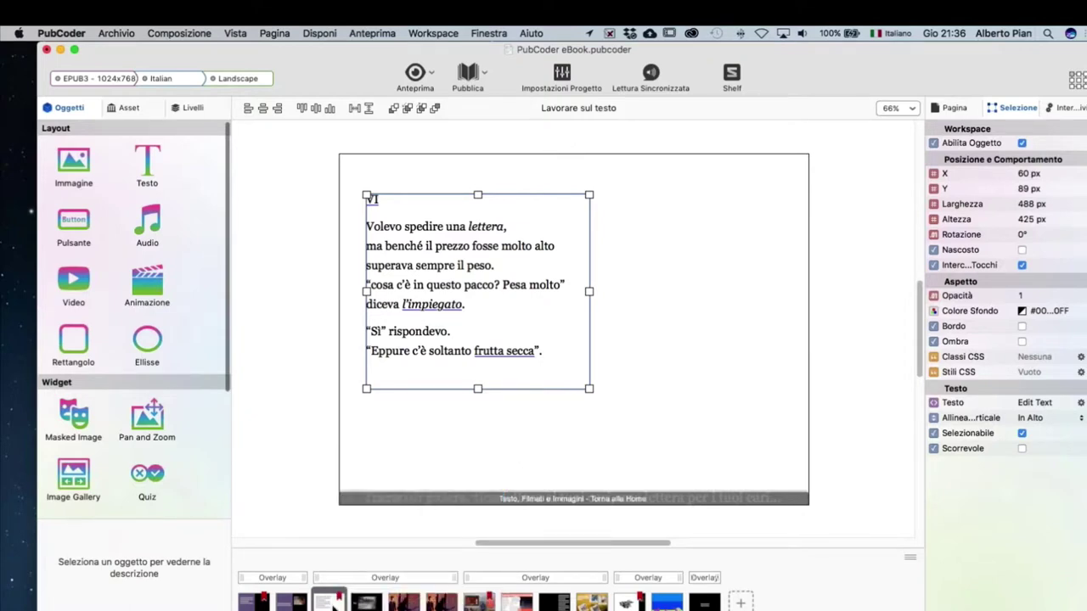
right_click(333, 602)
left_click(374, 514)
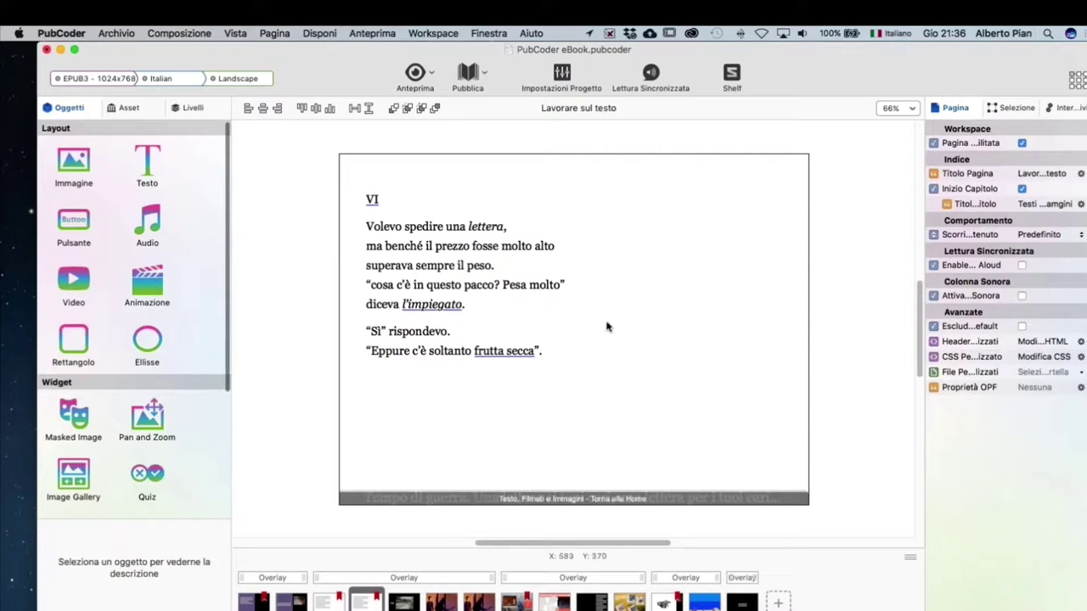
Look at the poem's text in the duplicated page's editor, close it, and delete the text object from that page.
left_click(507, 272)
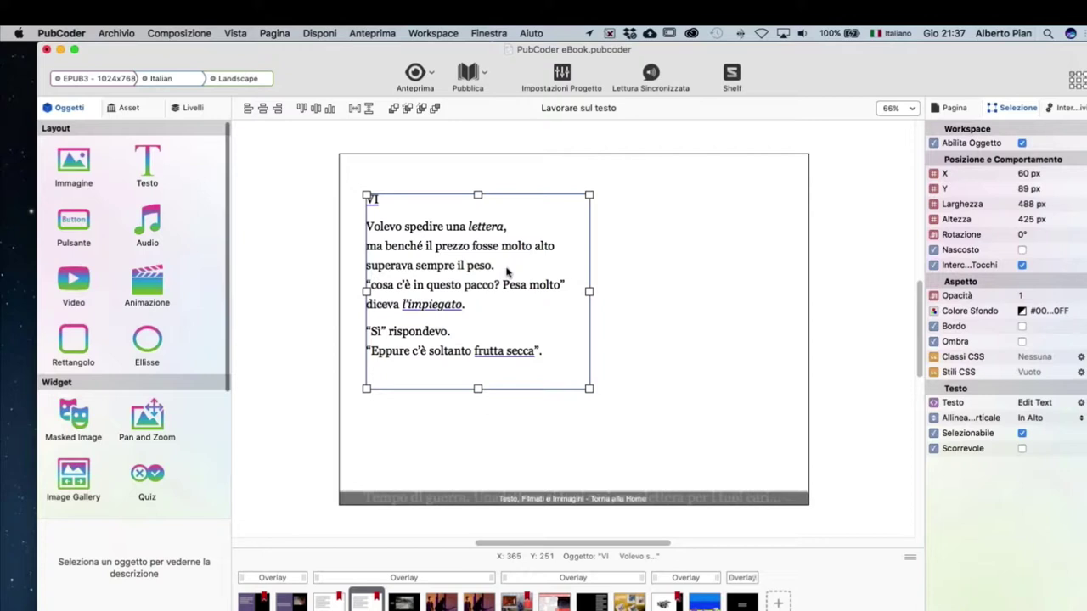
double_click(507, 271)
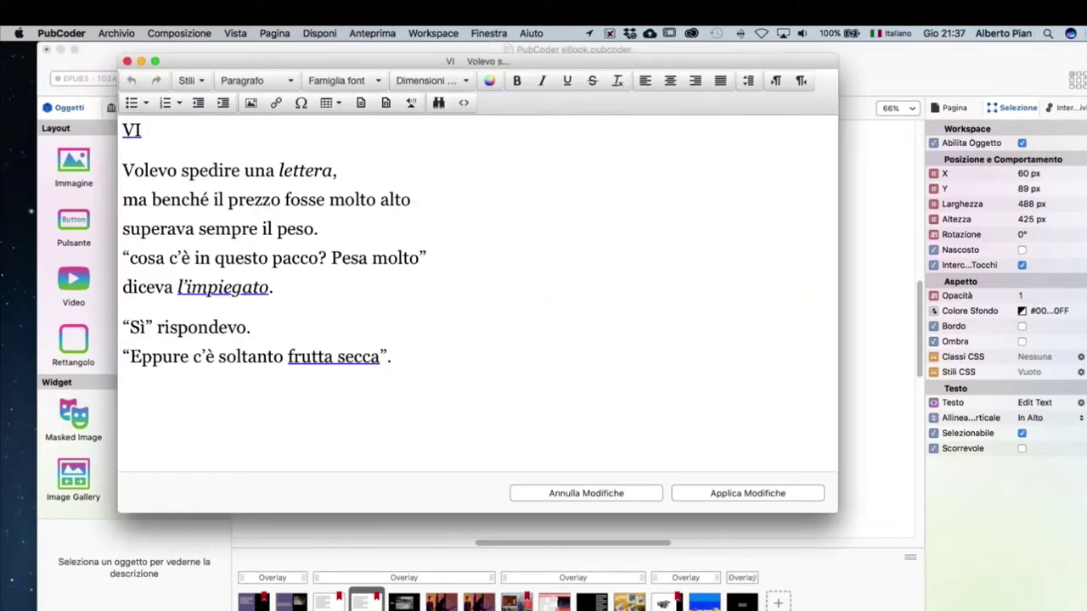
left_click_drag(123, 170, 185, 182)
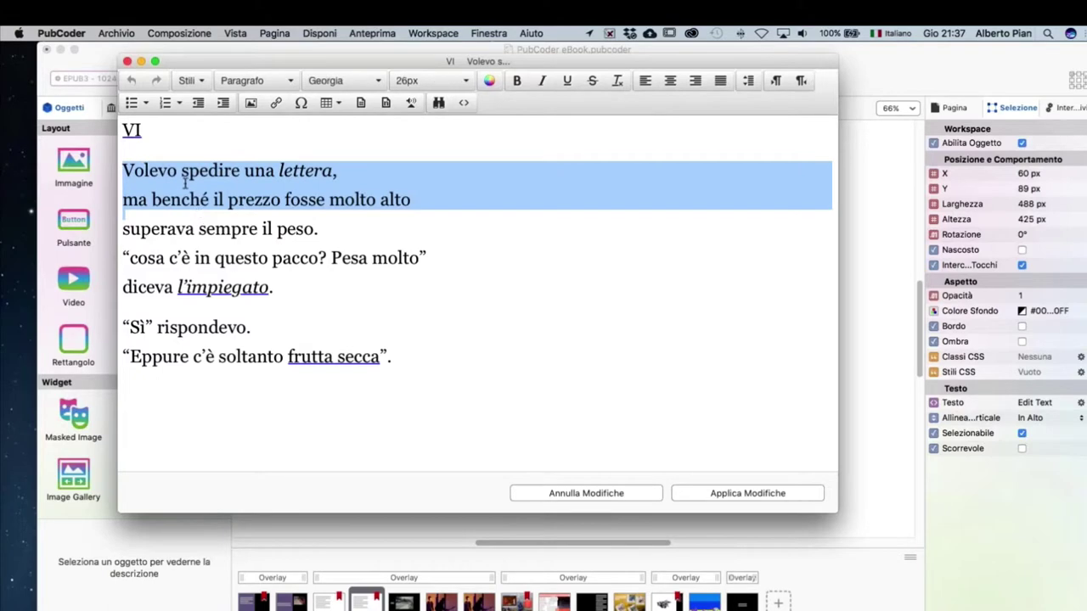
left_click(126, 62)
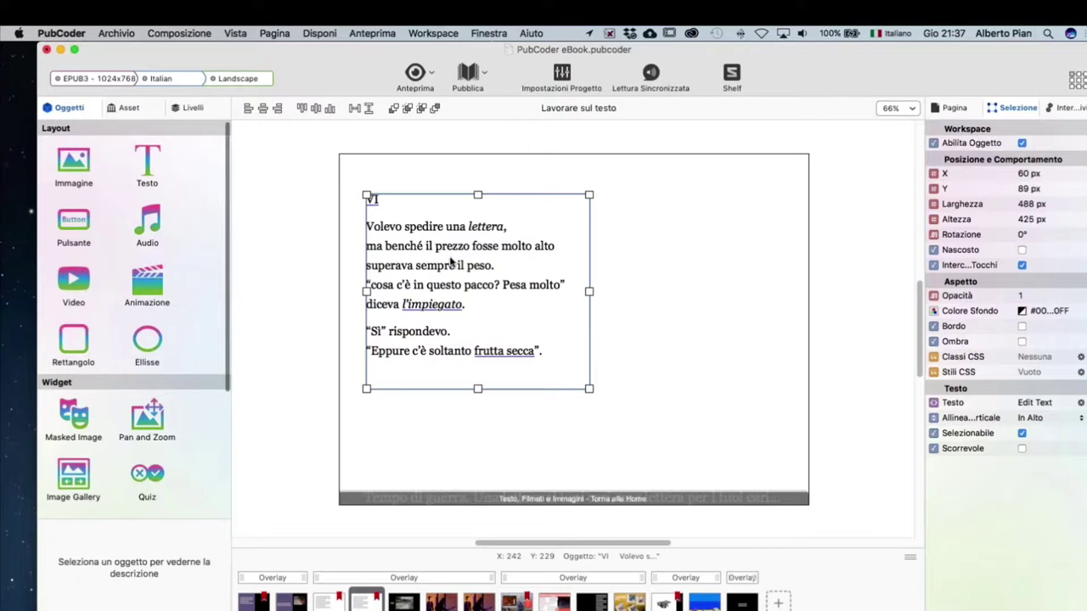
key("BackSpace")
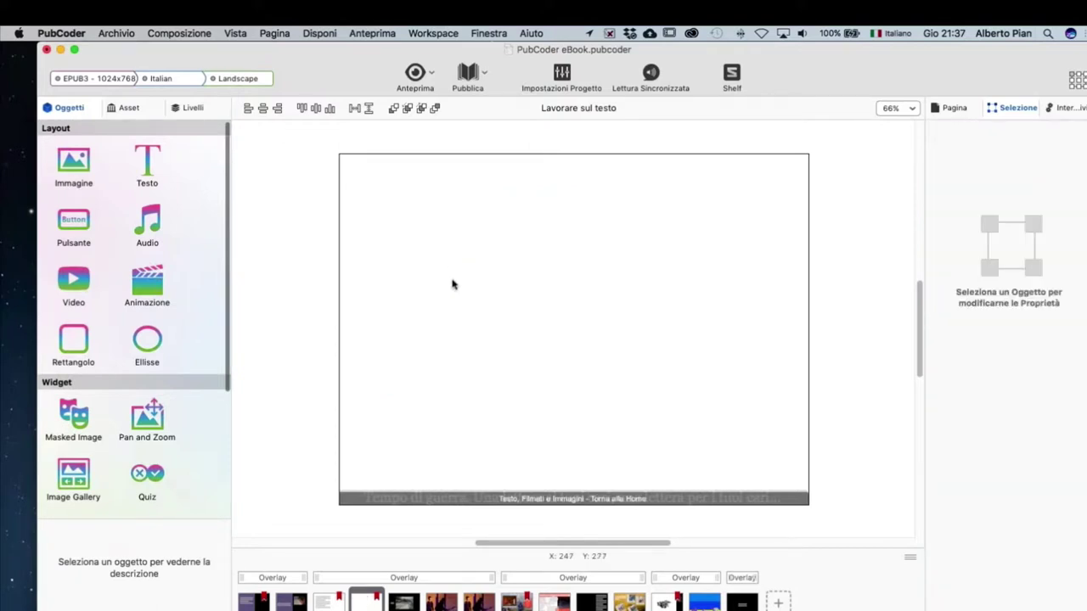
Place a new Testo object on the emptied page at about X 118, Y 101, enlarged to about 480 by 401 px.
left_click_drag(453, 285, 516, 289)
left_click(148, 169)
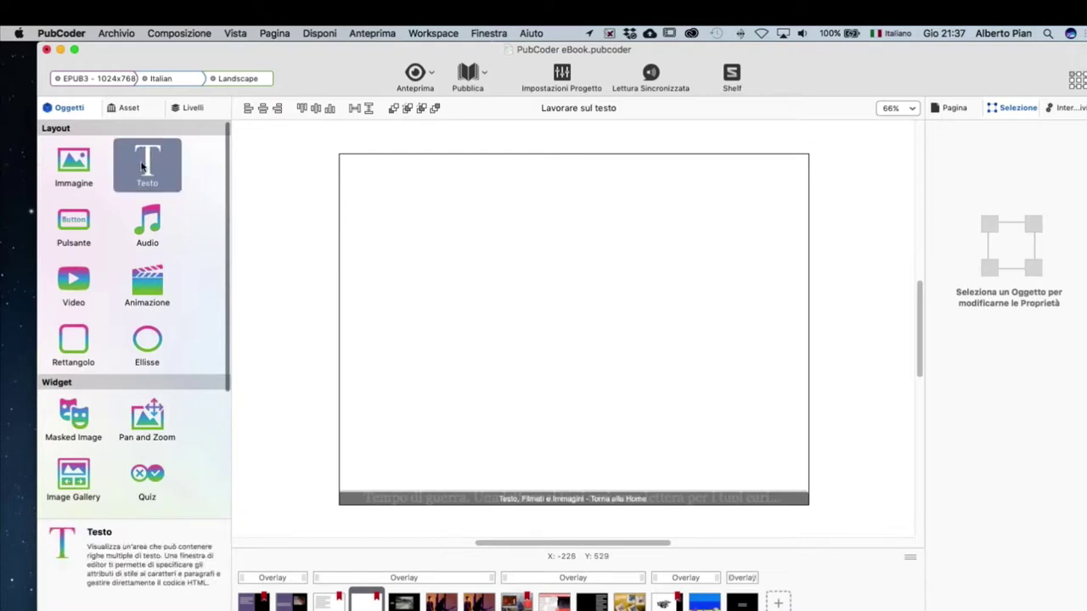
left_click_drag(146, 167, 450, 244)
left_click_drag(506, 287, 612, 383)
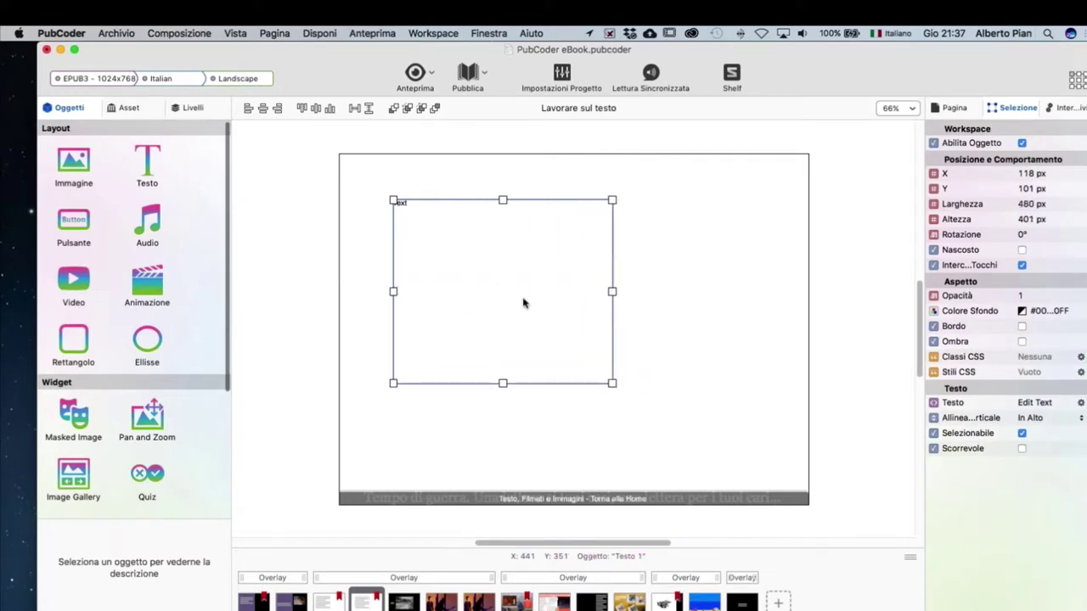
Replace the new object's placeholder text with "VI" and a second paragraph reading "Questa è una prova di collegamento ipertestuale.".
double_click(484, 270)
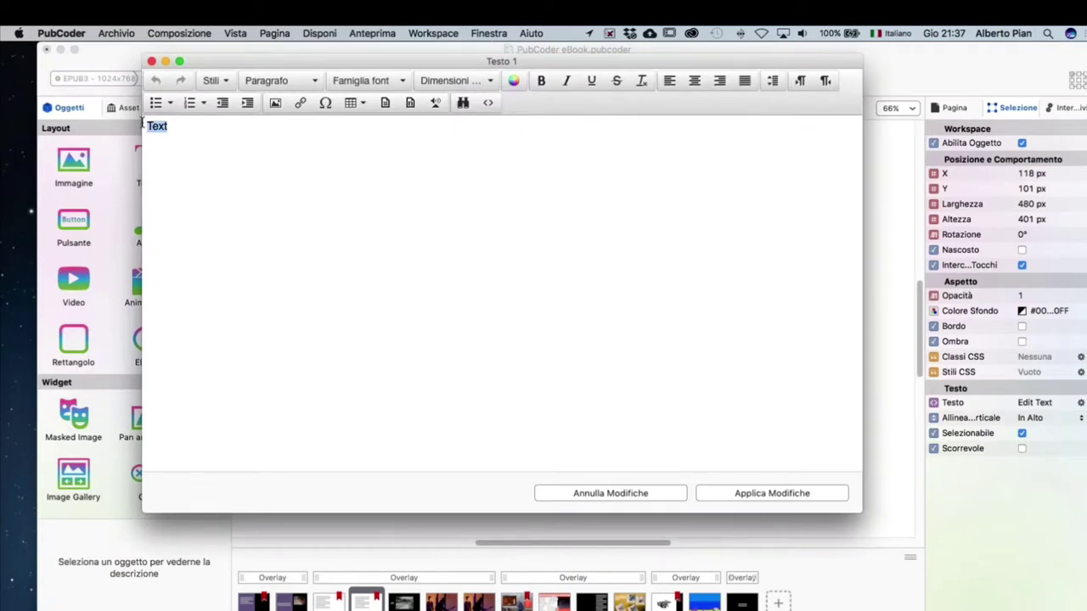
type("VI")
key("Return")
type("Questa è una p")
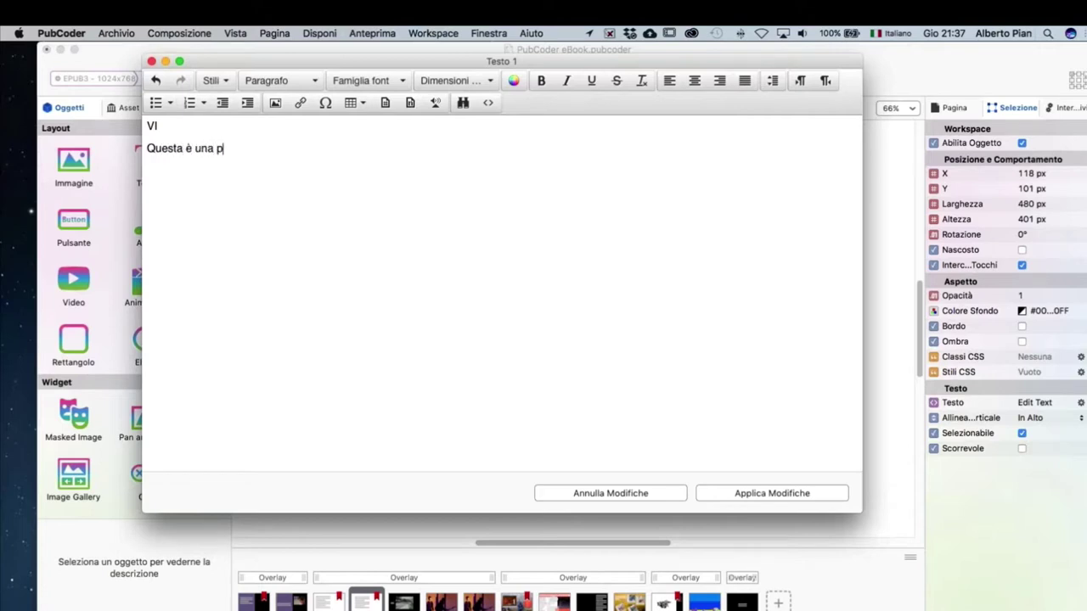
type("rova di collegamento")
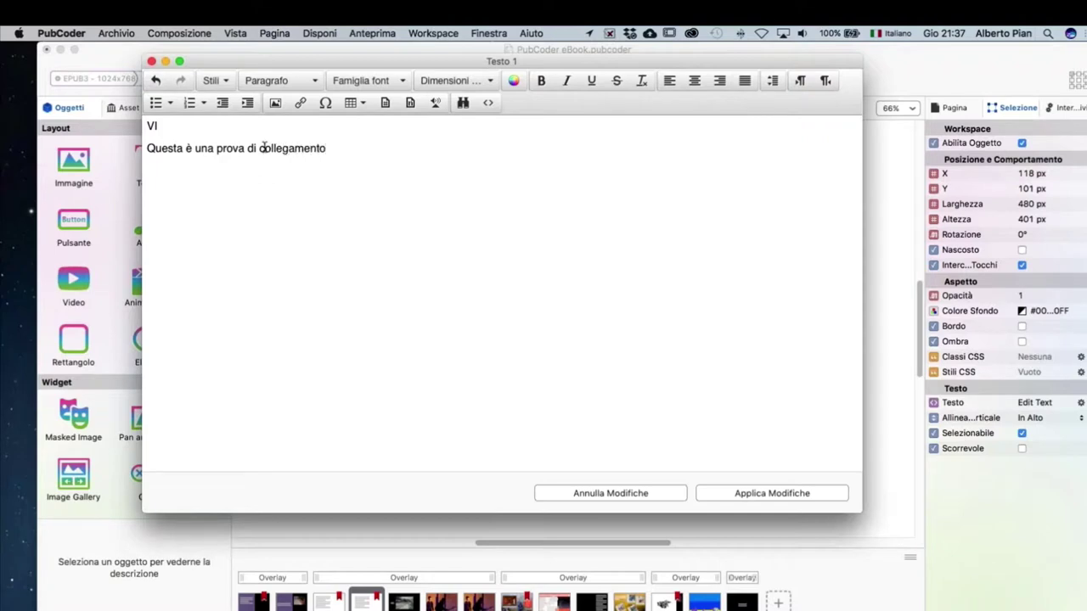
type(" ipertestuale.")
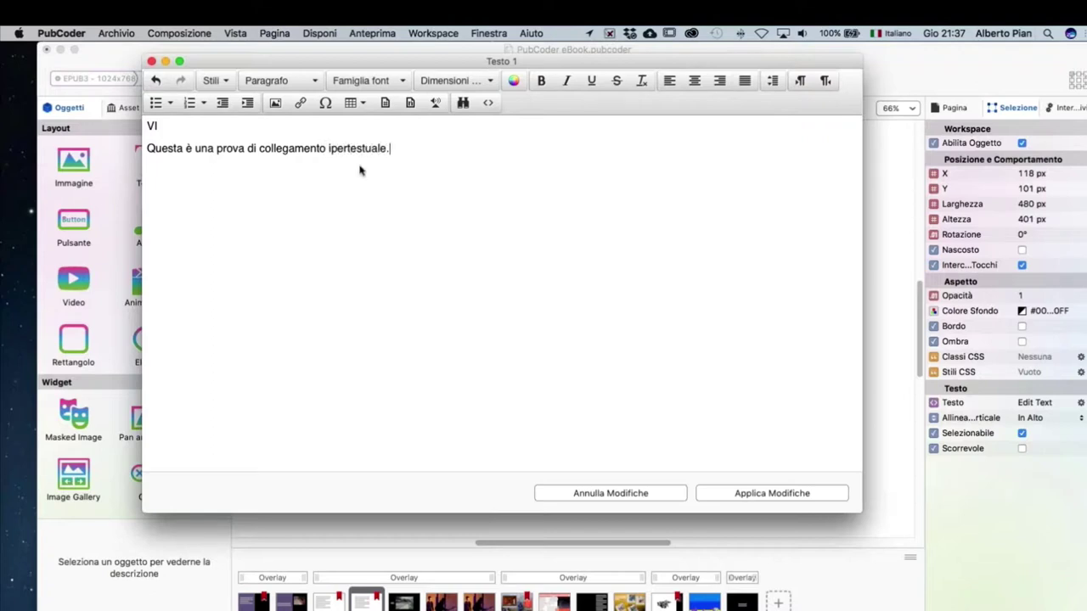
Set the font size of both paragraphs to 30px.
left_click_drag(359, 170, 148, 126)
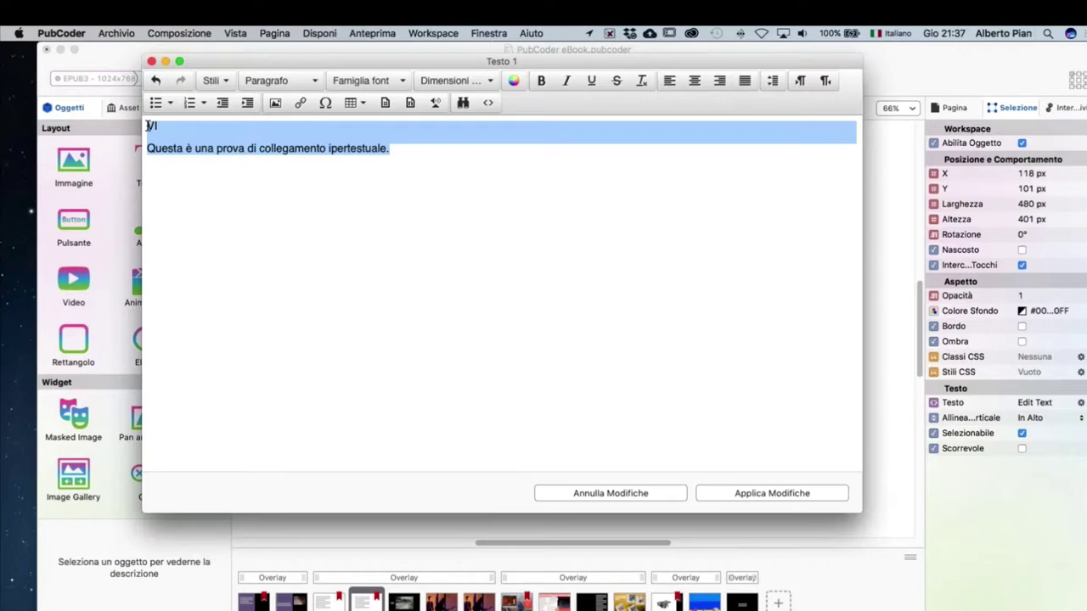
left_click(485, 80)
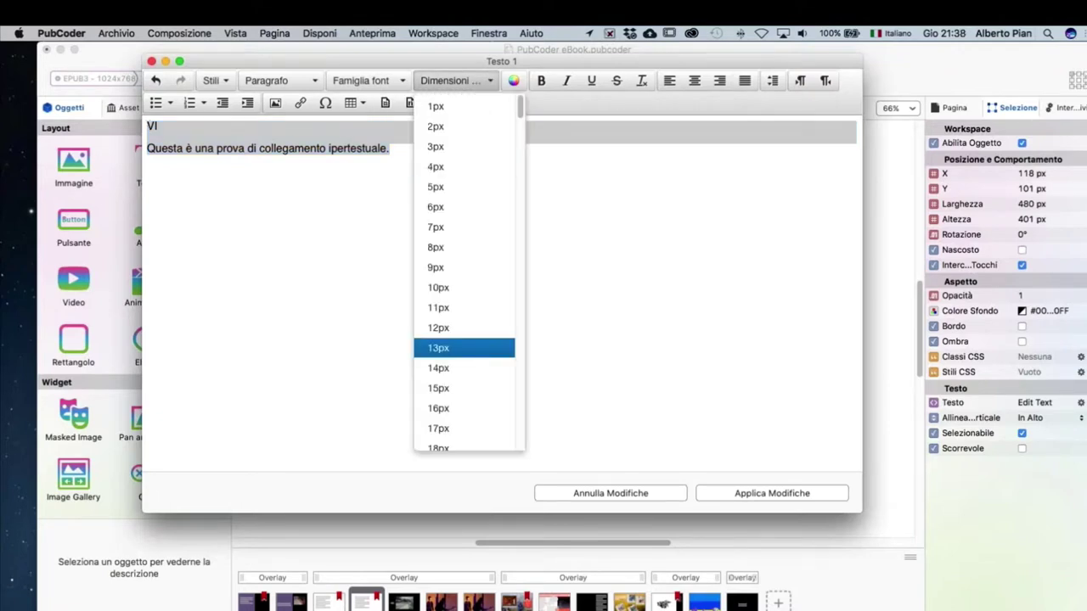
scroll(448, 377, "down", 5)
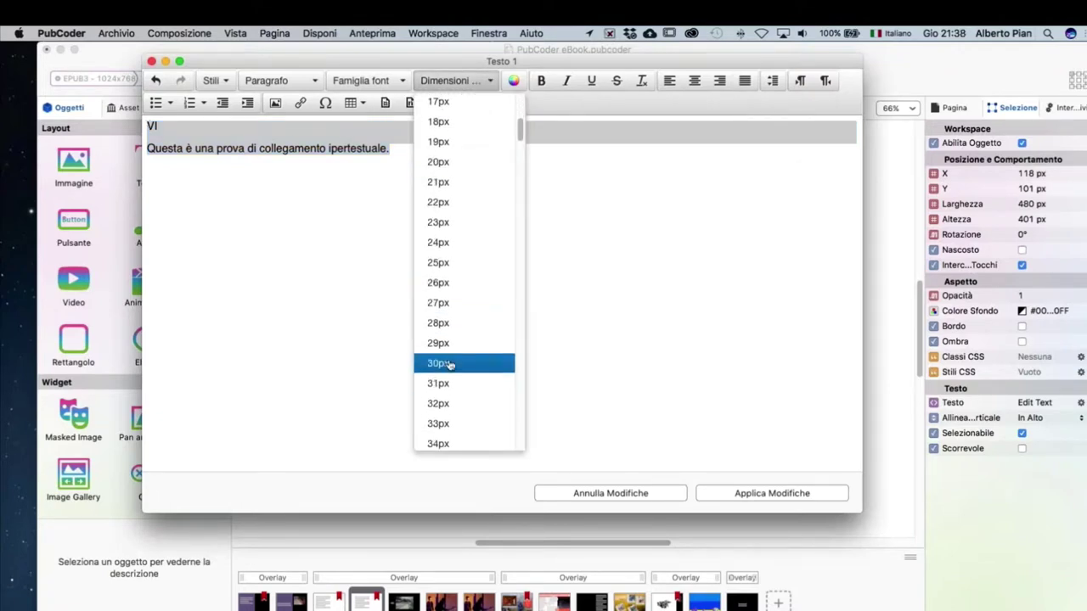
left_click(438, 363)
left_click(380, 165)
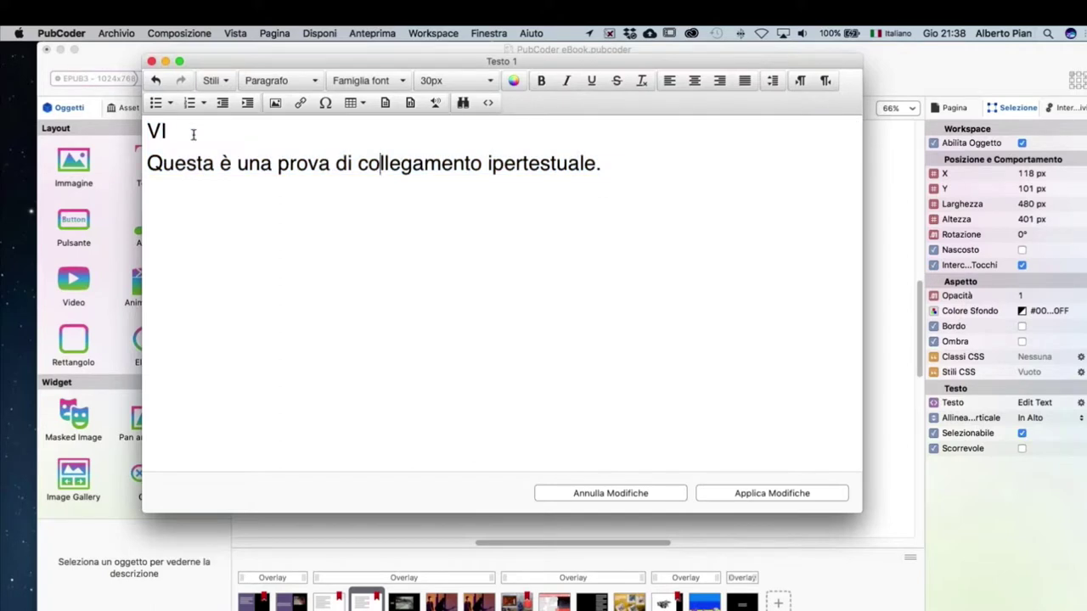
Look at the link options for the "VI" text, including the list of linkable pages, and close the text editor without setting a link.
left_click_drag(168, 131, 147, 130)
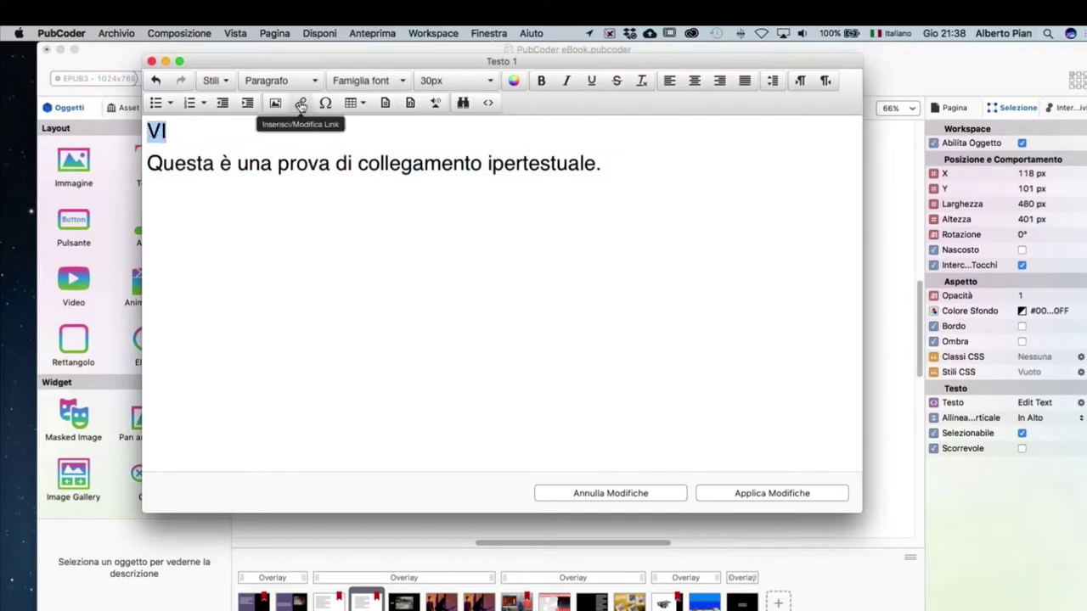
left_click(300, 103)
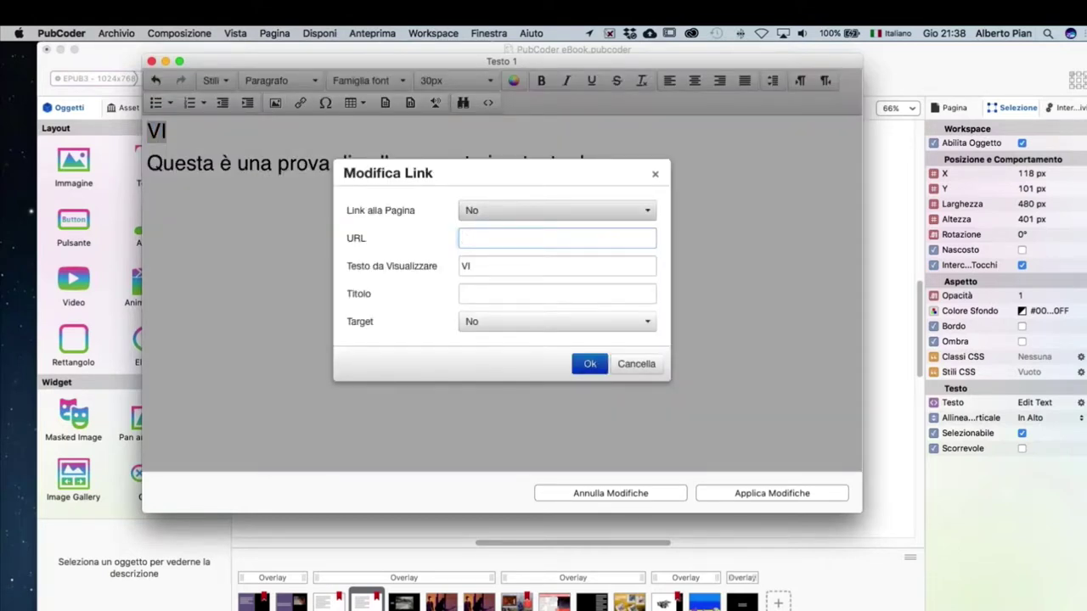
left_click(650, 210)
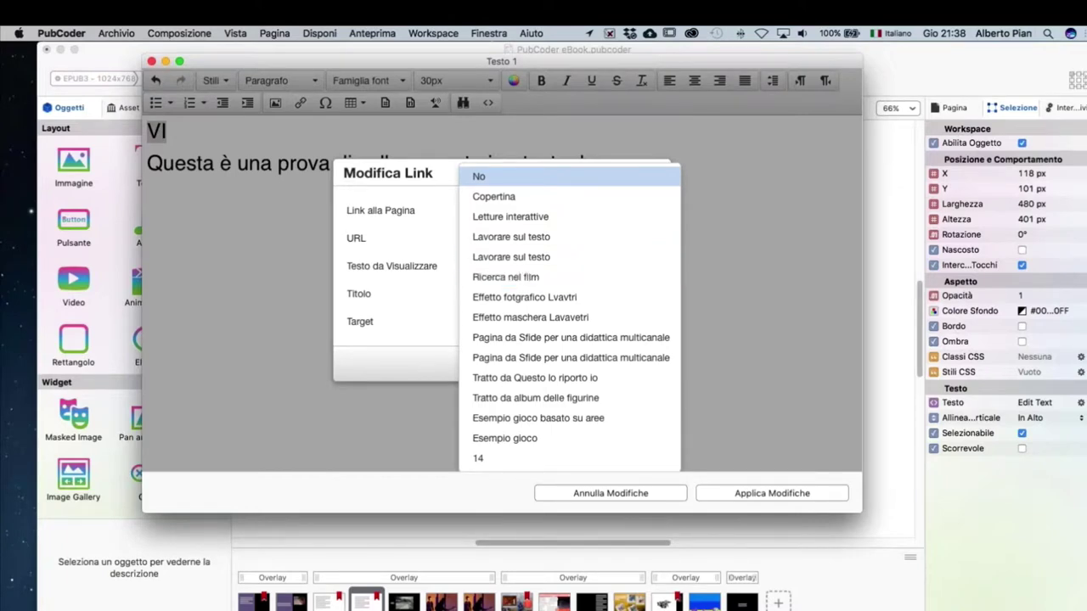
left_click(437, 295)
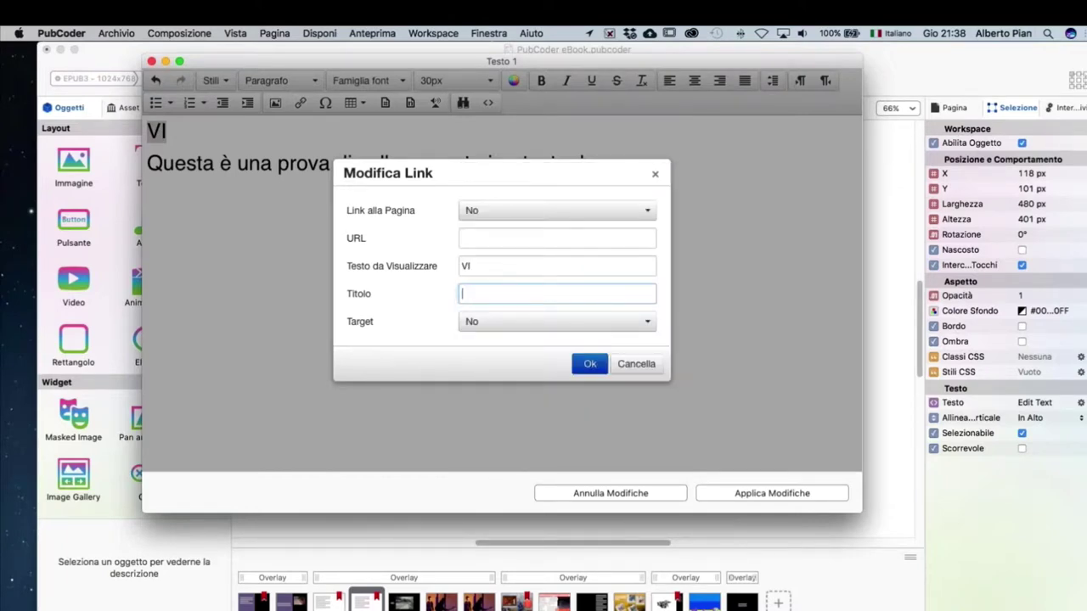
left_click(462, 238)
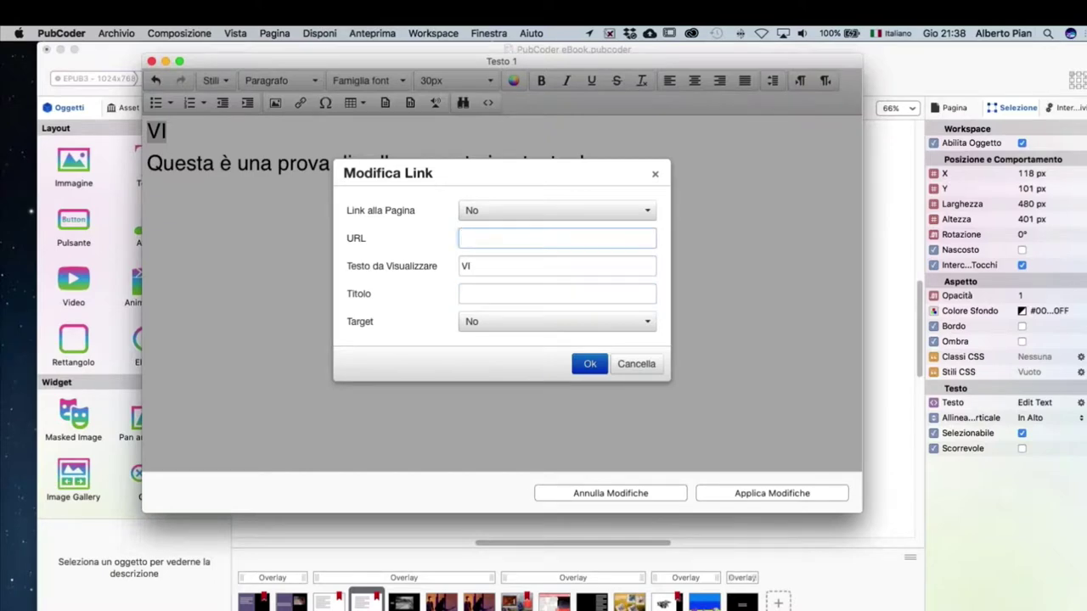
left_click(594, 363)
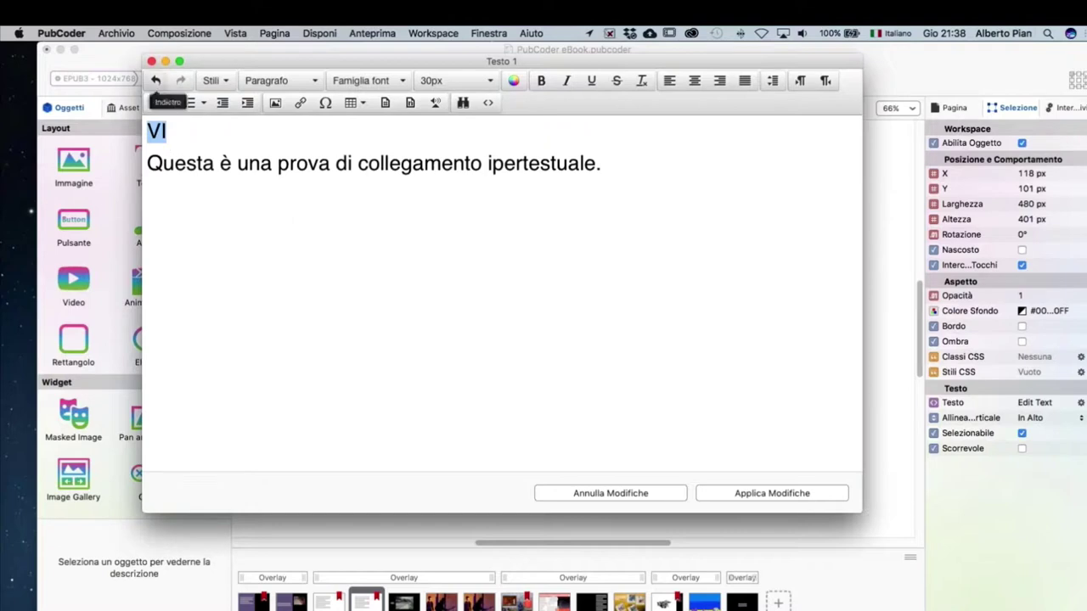
left_click(152, 63)
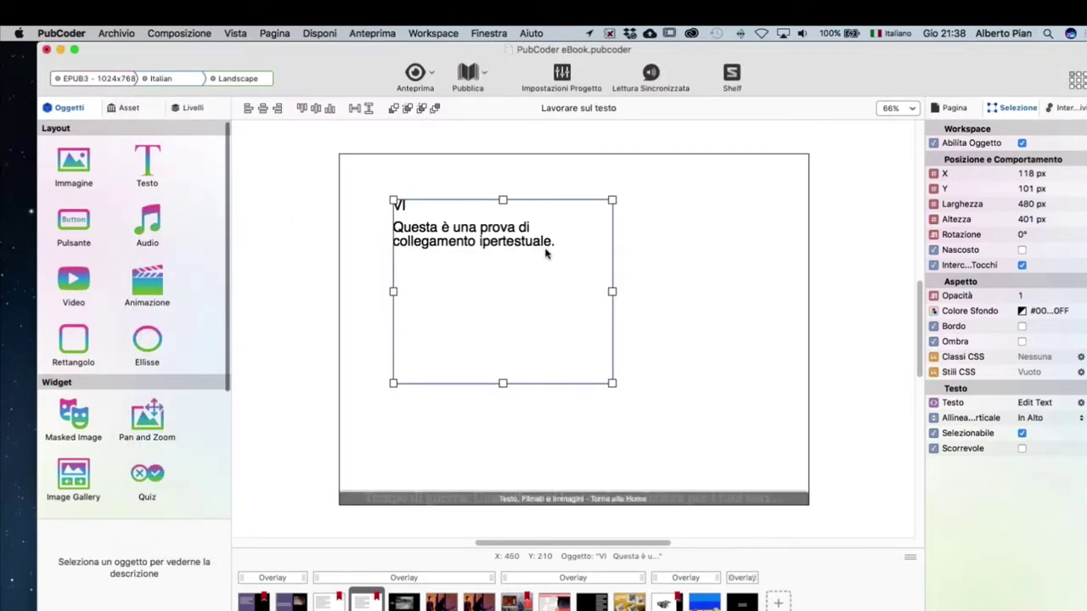
left_click(658, 254)
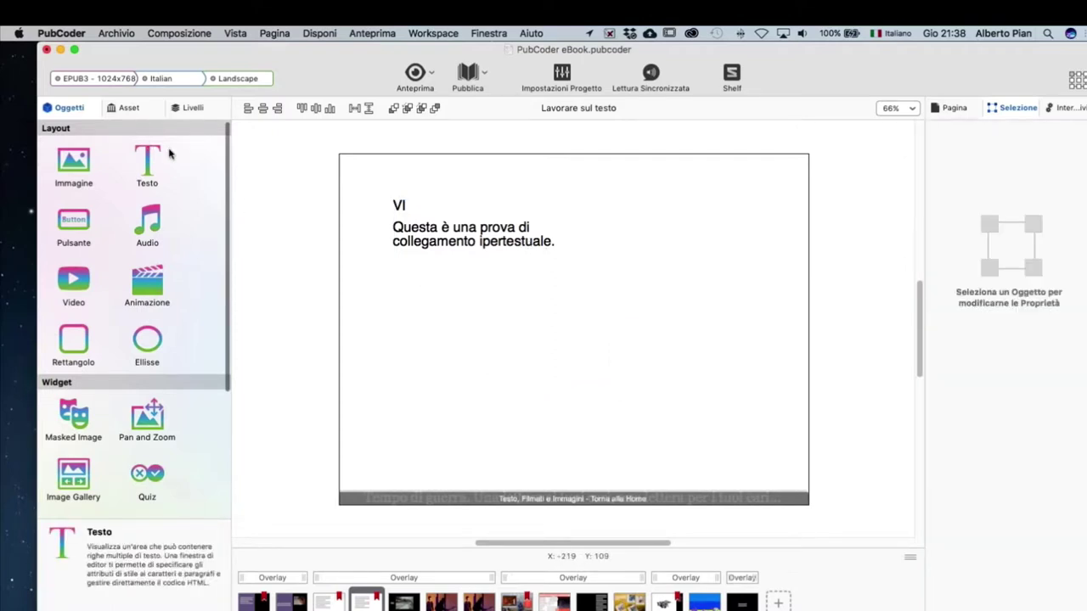
Place a Pulsante object on the page and shrink it to cover the word "ipertestuale" in the second text line.
left_click(72, 223)
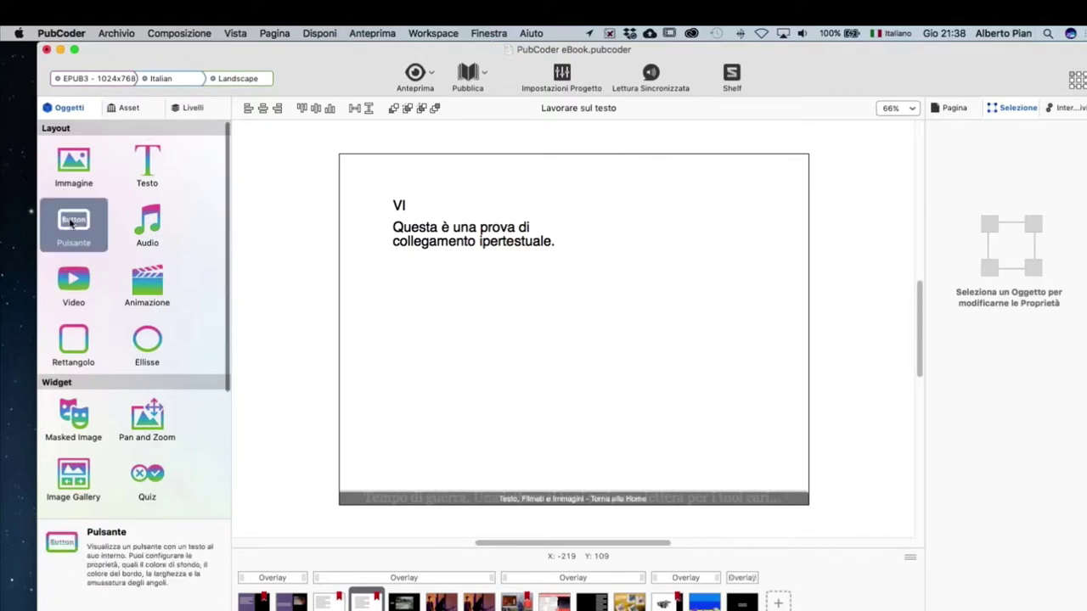
left_click_drag(72, 222, 555, 296)
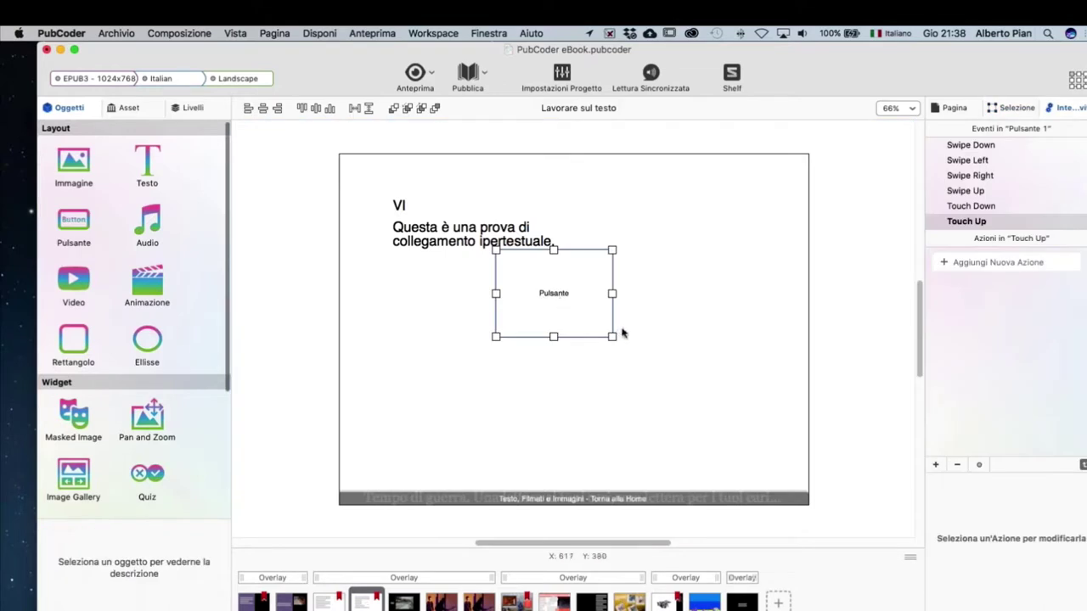
left_click_drag(613, 335, 557, 251)
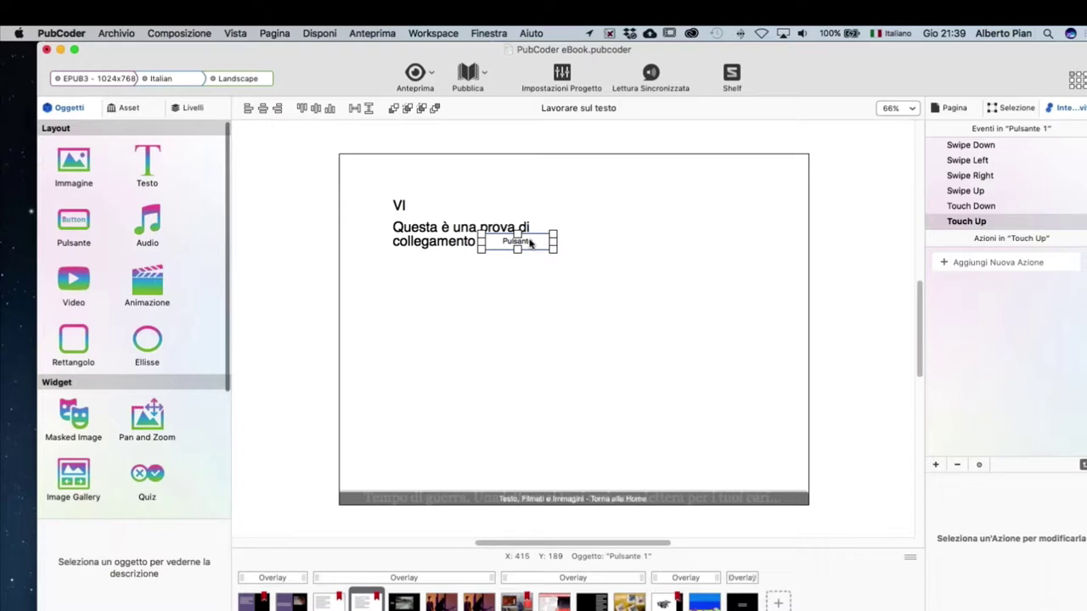
Add a Mostra Oggetto action to the button's Touch Up event, targeting "Lettera immagine" with a 2 sec. fade duration.
scroll(834, 175, "right", 5)
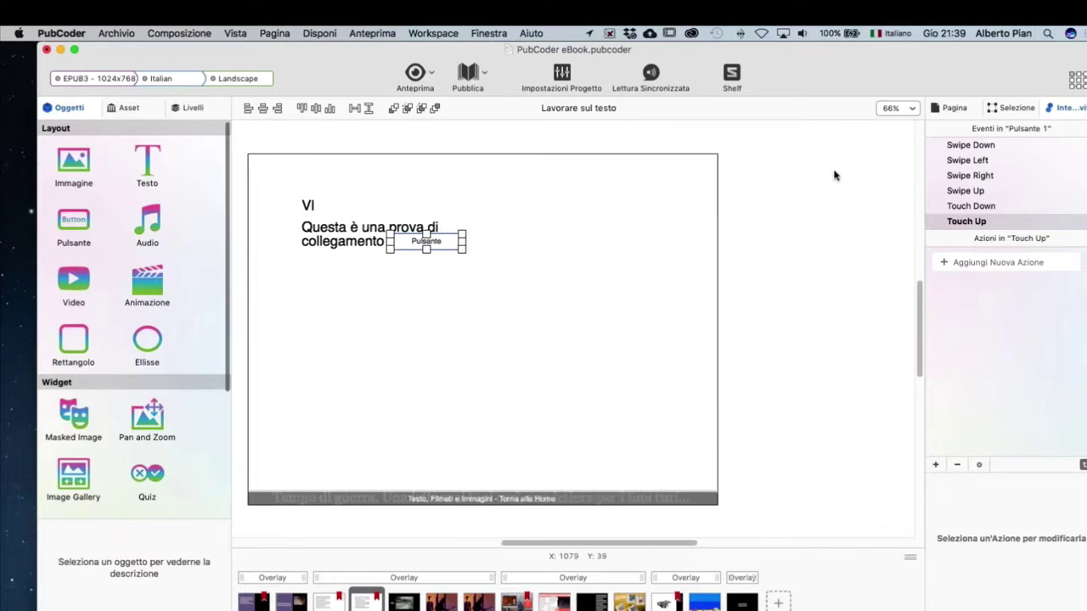
scroll(834, 175, "left", 6)
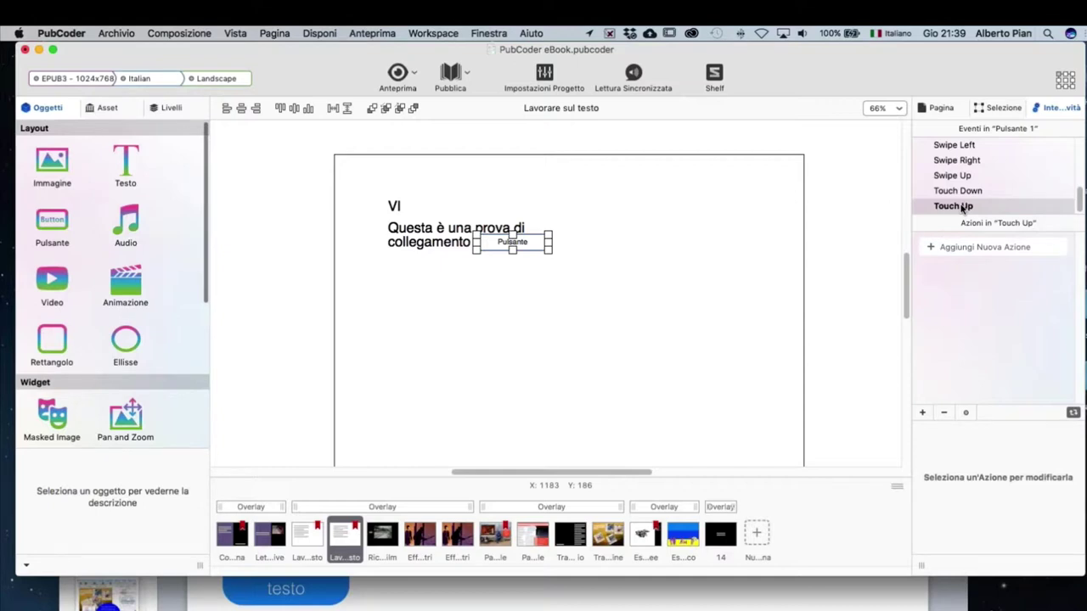
left_click(932, 249)
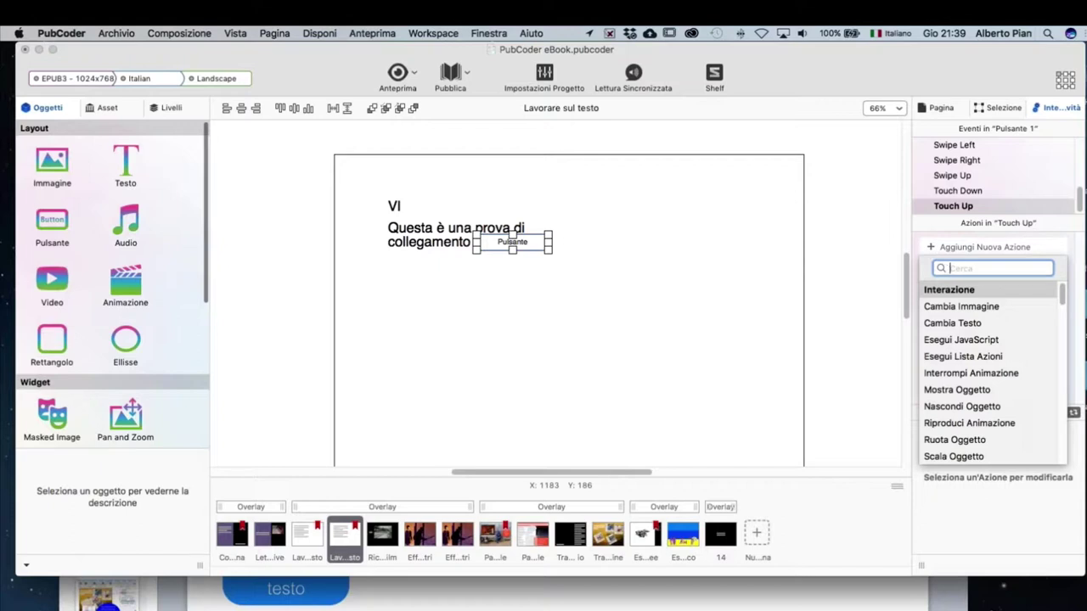
left_click(951, 393)
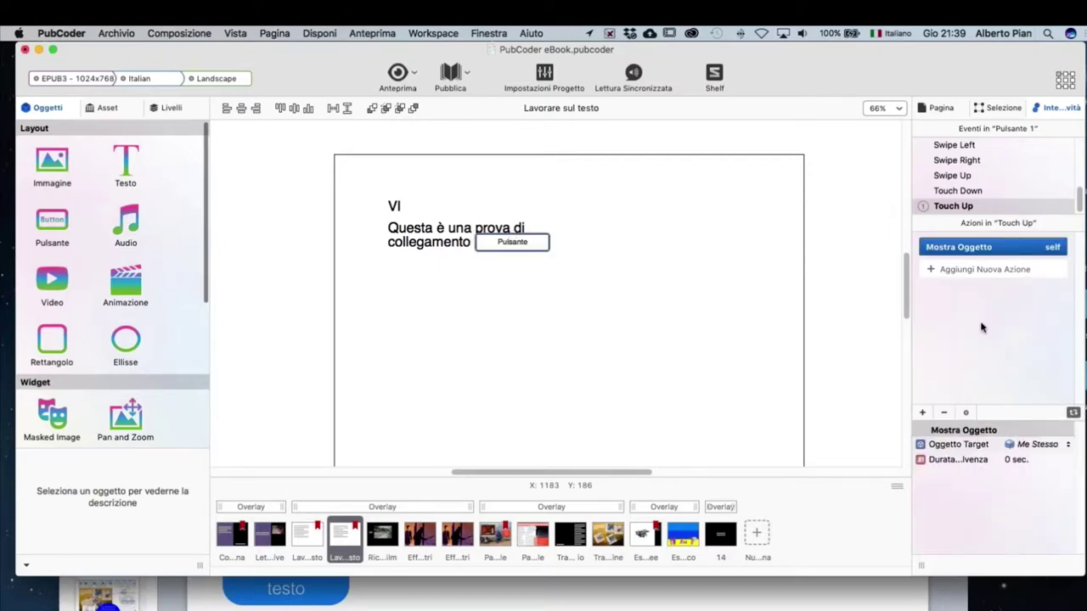
left_click(1027, 446)
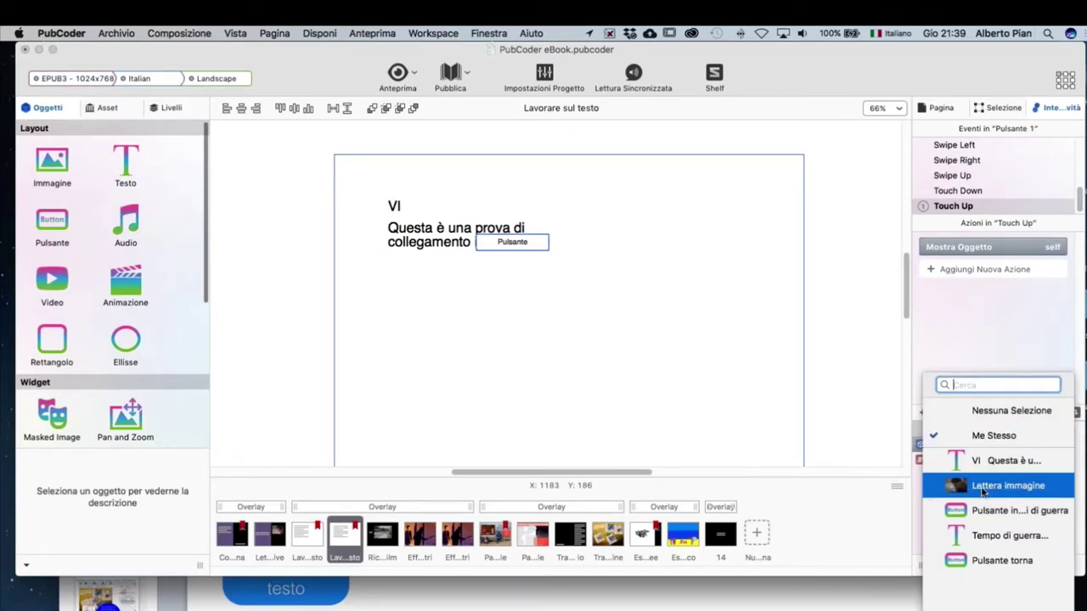
left_click(982, 489)
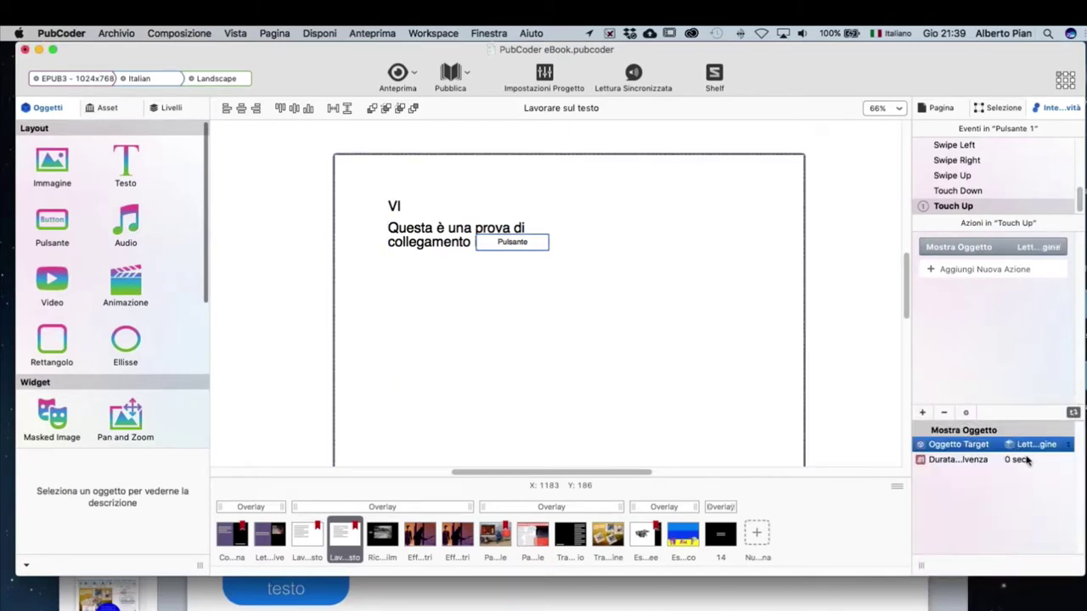
left_click(994, 458)
left_click(995, 459)
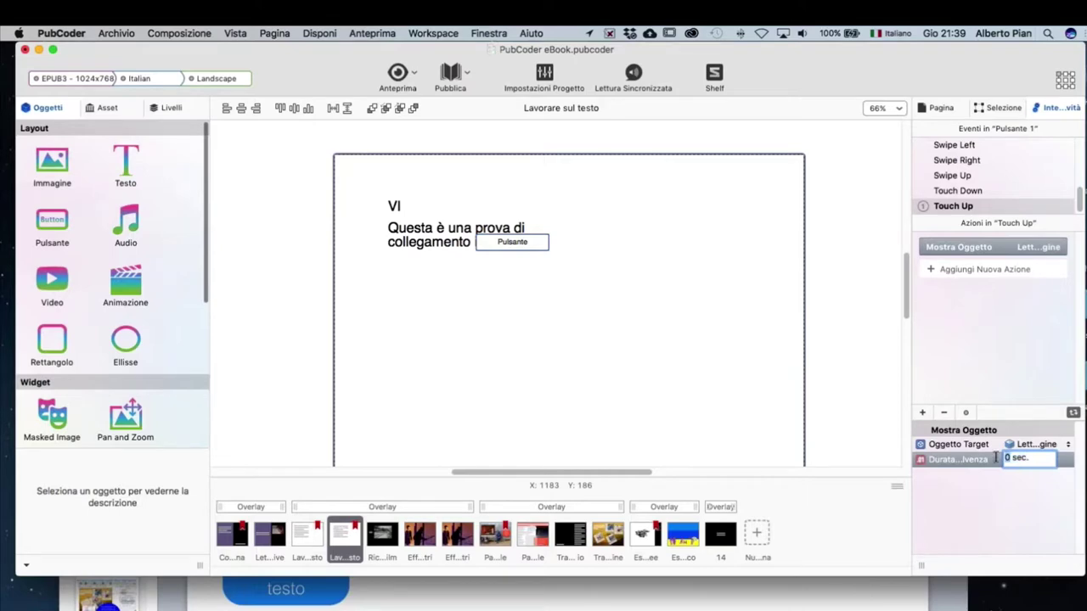
type("2")
key("Return")
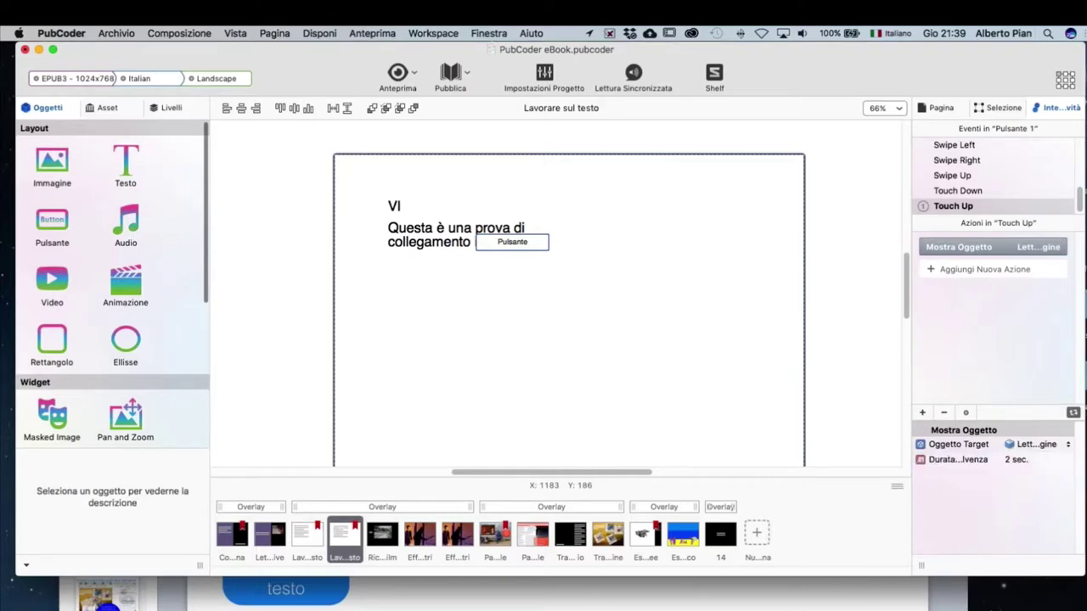
left_click(837, 287)
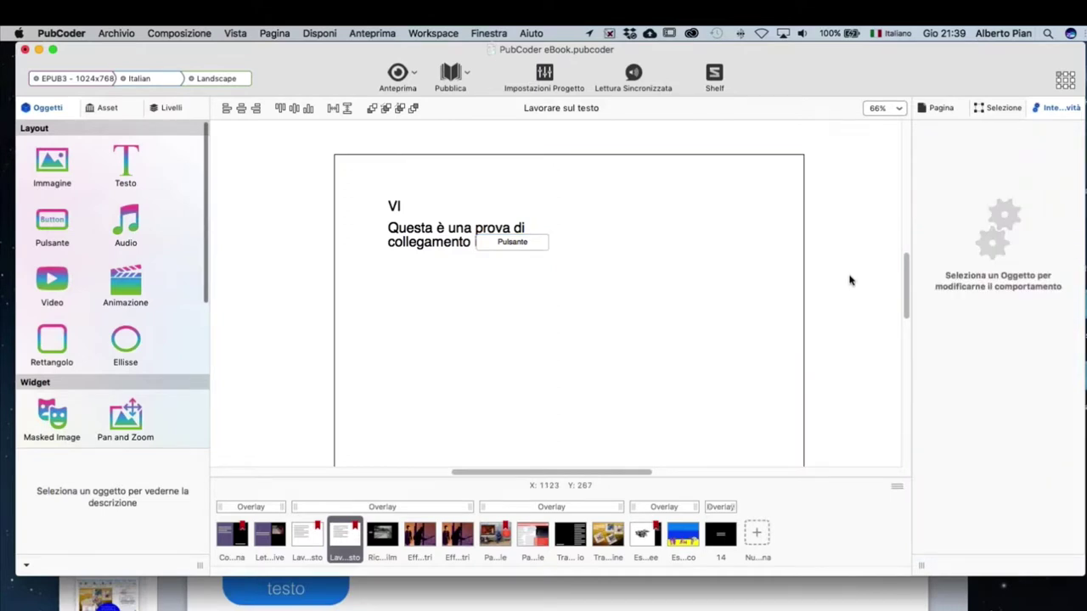
Reposition and widen the button over "ipertestuale" to about X 301, Y 178, 167 by 36 px.
left_click(514, 244)
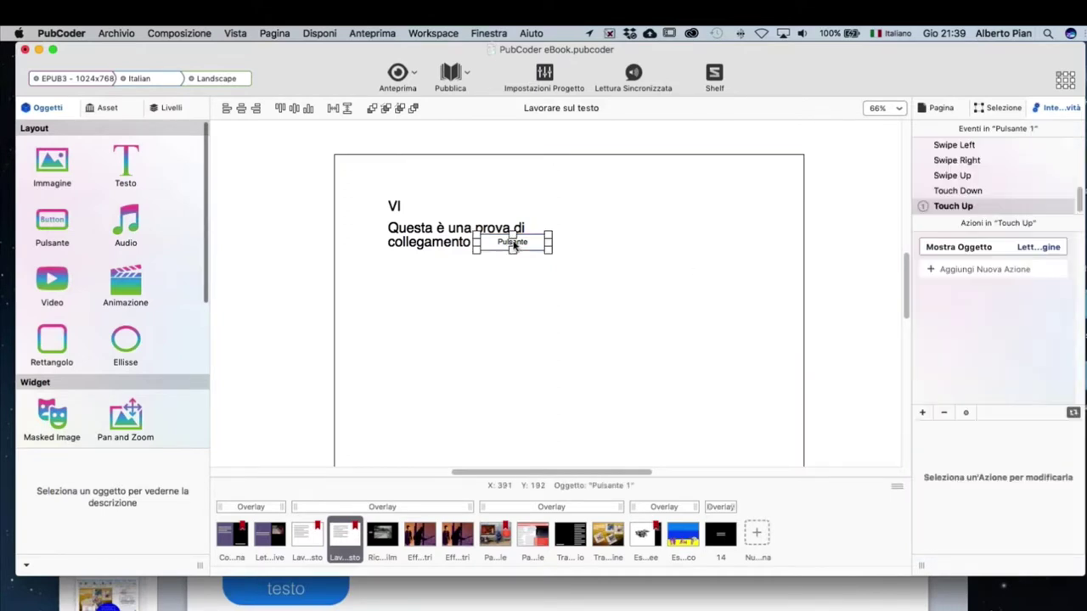
left_click_drag(513, 244, 509, 246)
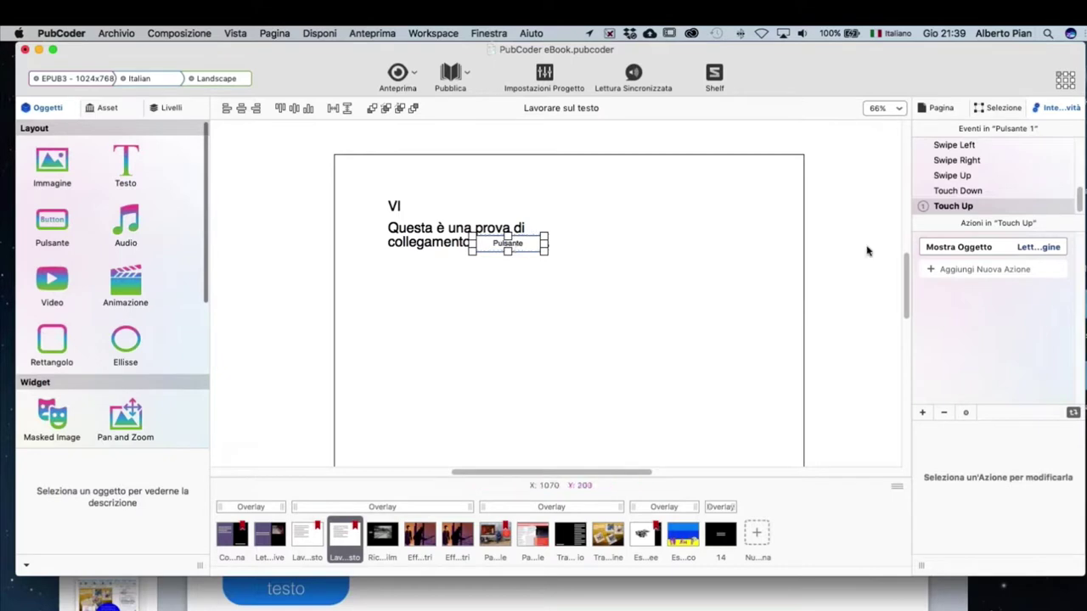
left_click(871, 247)
left_click(509, 244)
left_click_drag(545, 244, 549, 244)
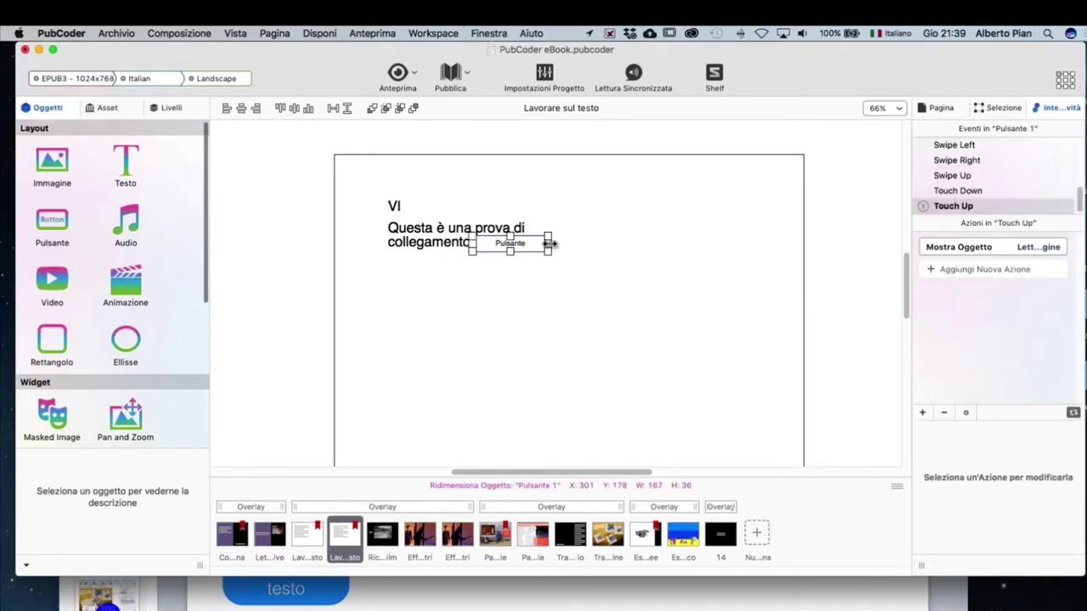
left_click(829, 250)
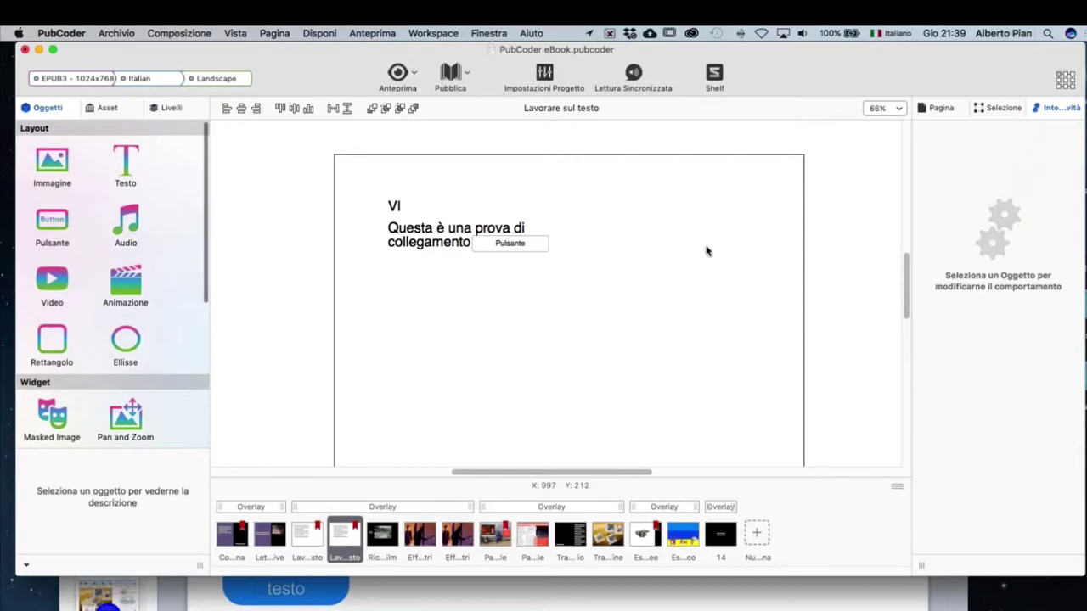
Set the opacity of the button over "ipertestuale" to 0.
left_click(520, 249)
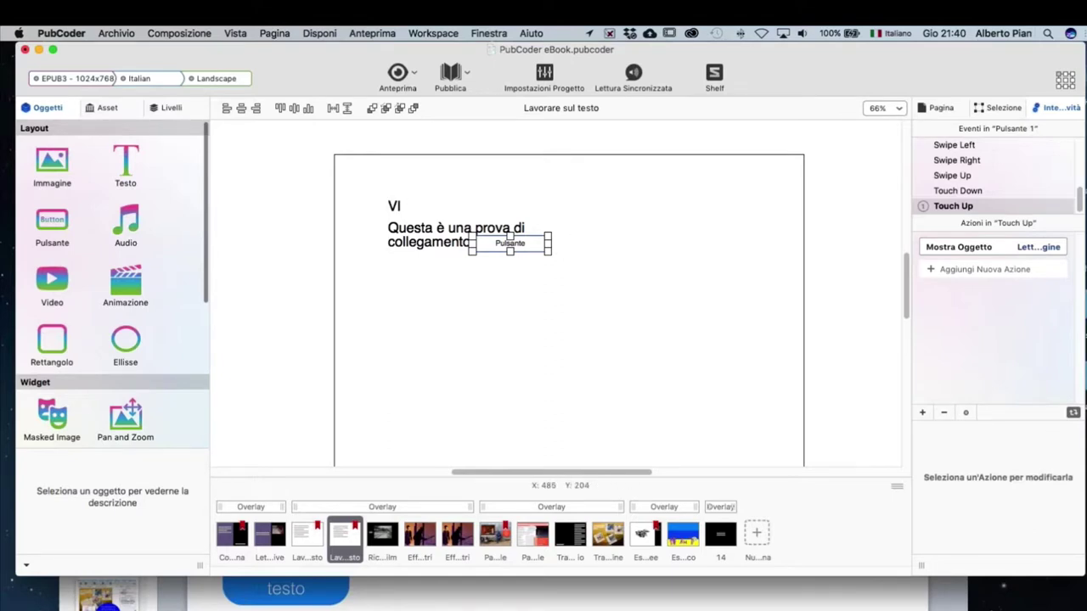
left_click(995, 109)
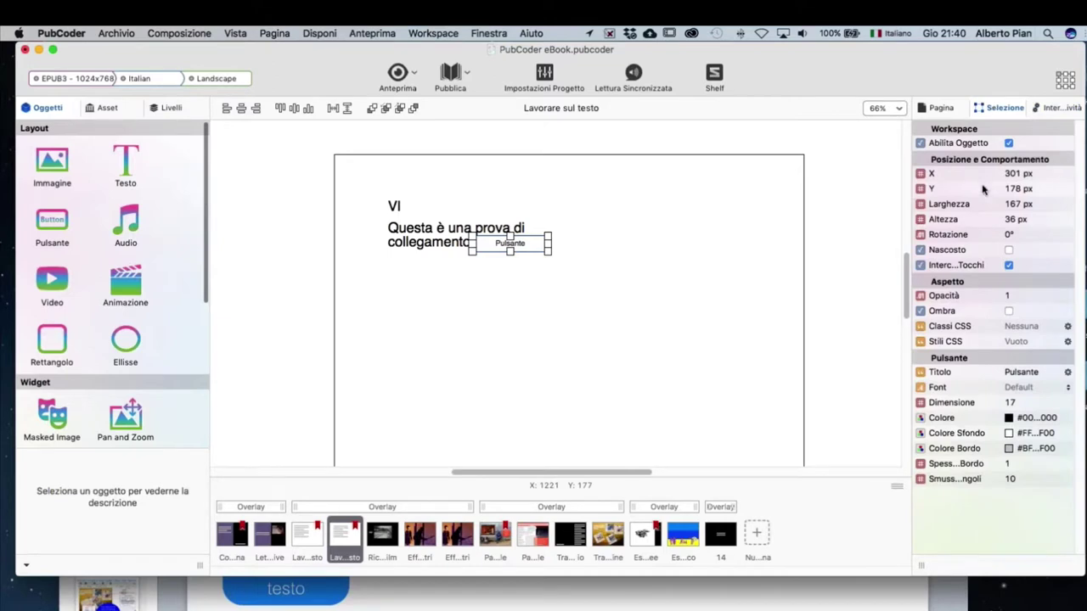
left_click(1007, 296)
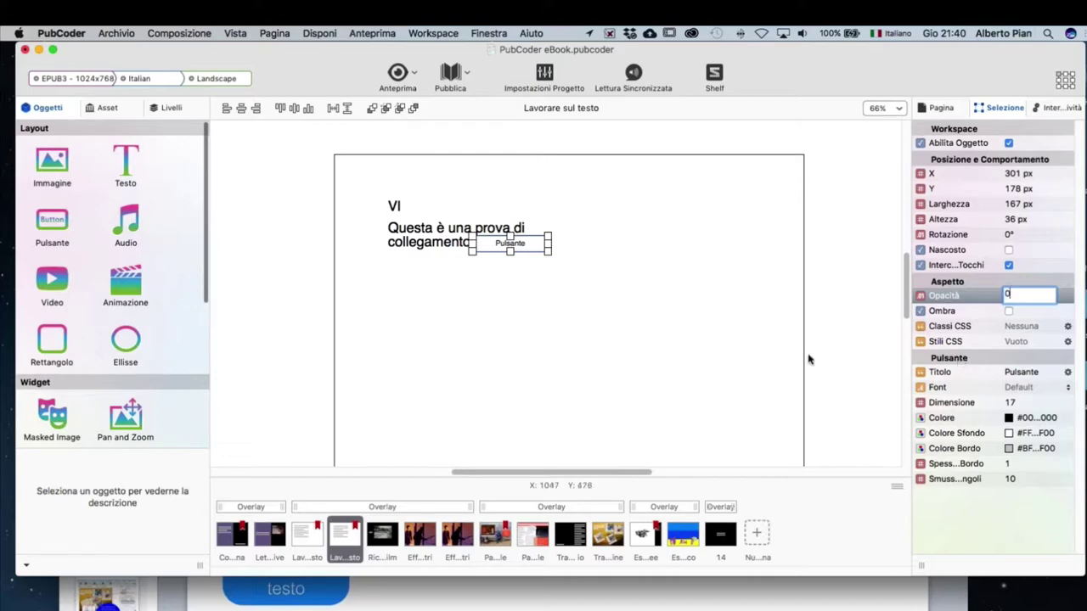
left_click(847, 294)
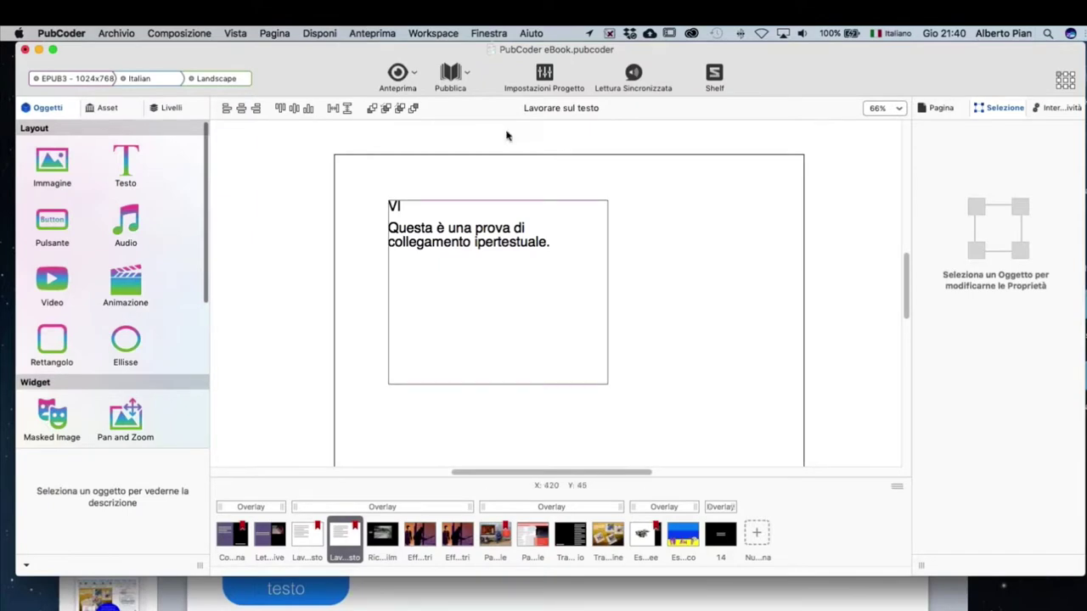
View the current page in the quick page preview and close the preview.
left_click(413, 73)
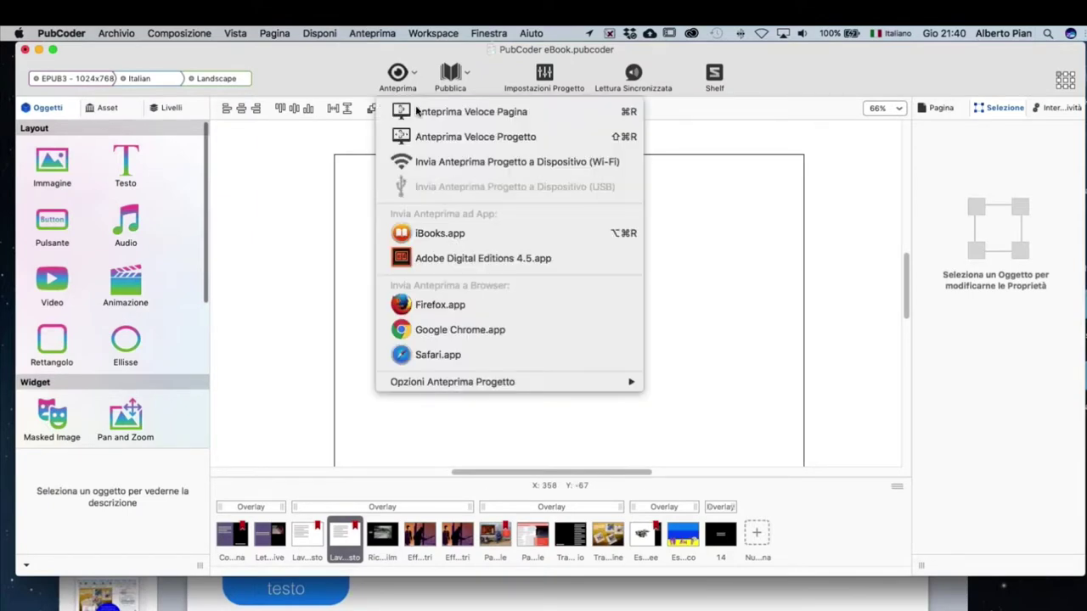
left_click(414, 110)
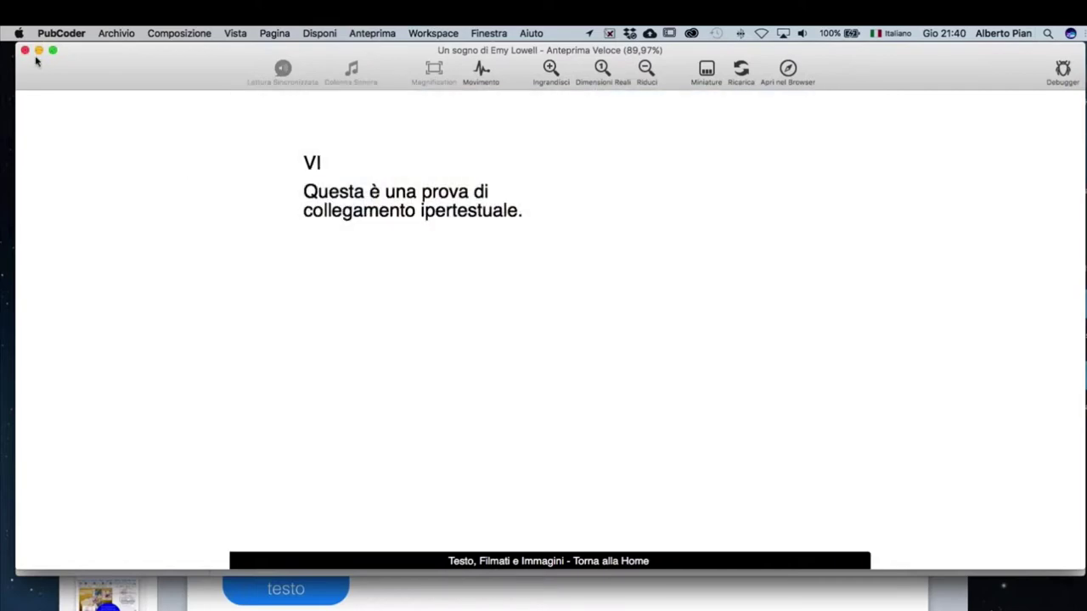
left_click(25, 51)
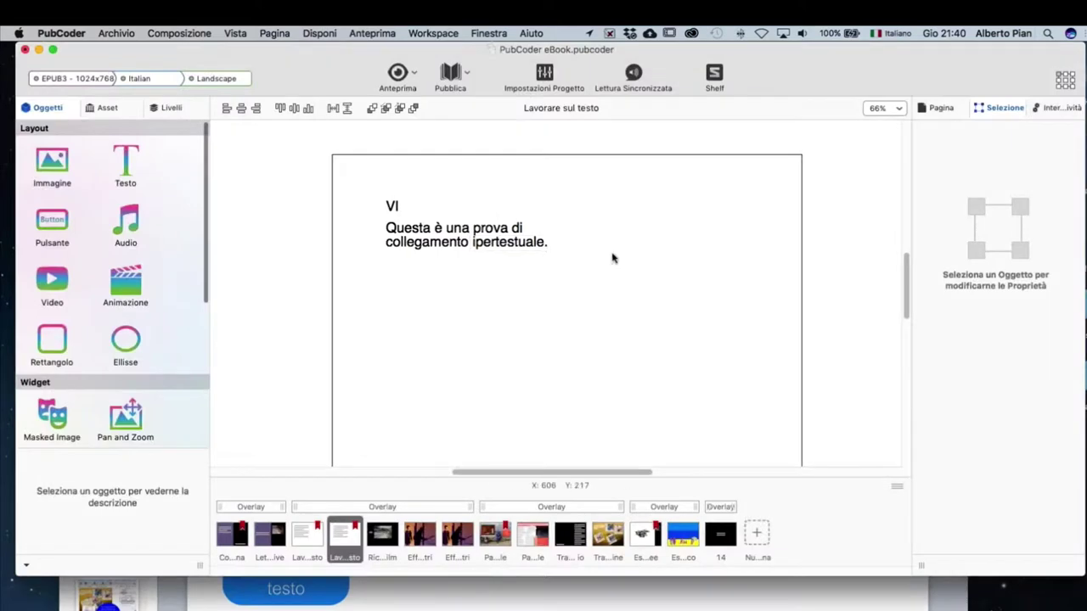
Add a Nascondi Oggetto action to the Touch Up event of the button over "ipertestuale", targeting the "VI Questa è una prova" text.
scroll(629, 270, "down", 2)
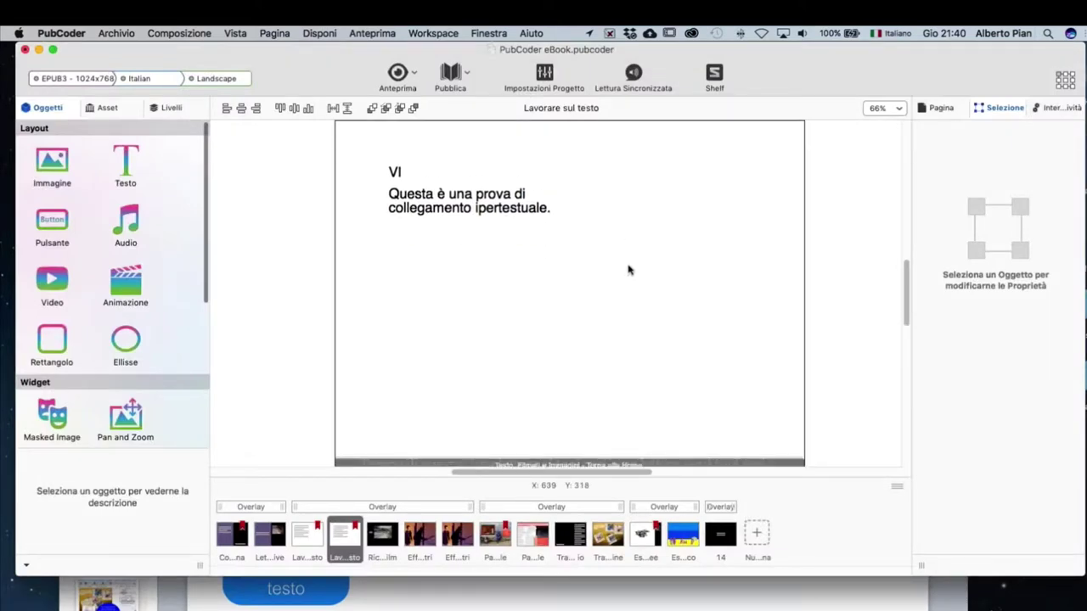
left_click(504, 216)
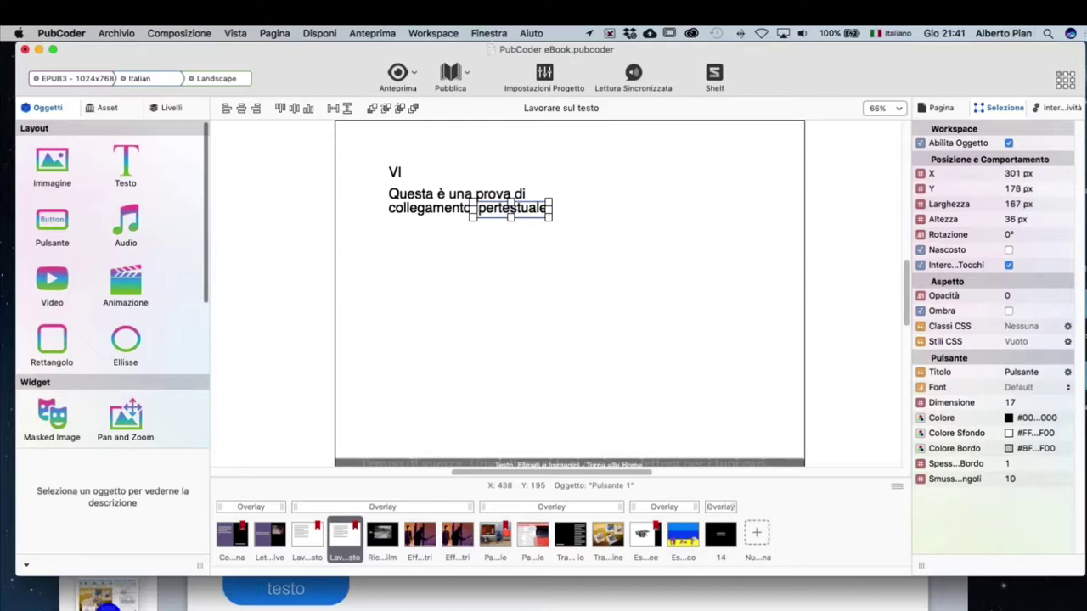
left_click(1049, 108)
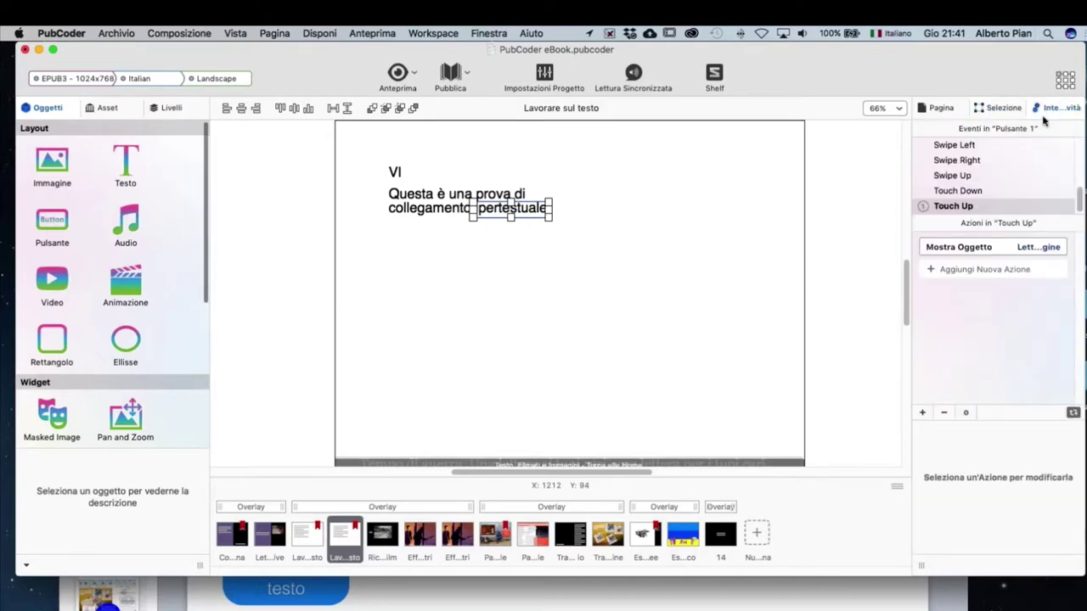
left_click(935, 270)
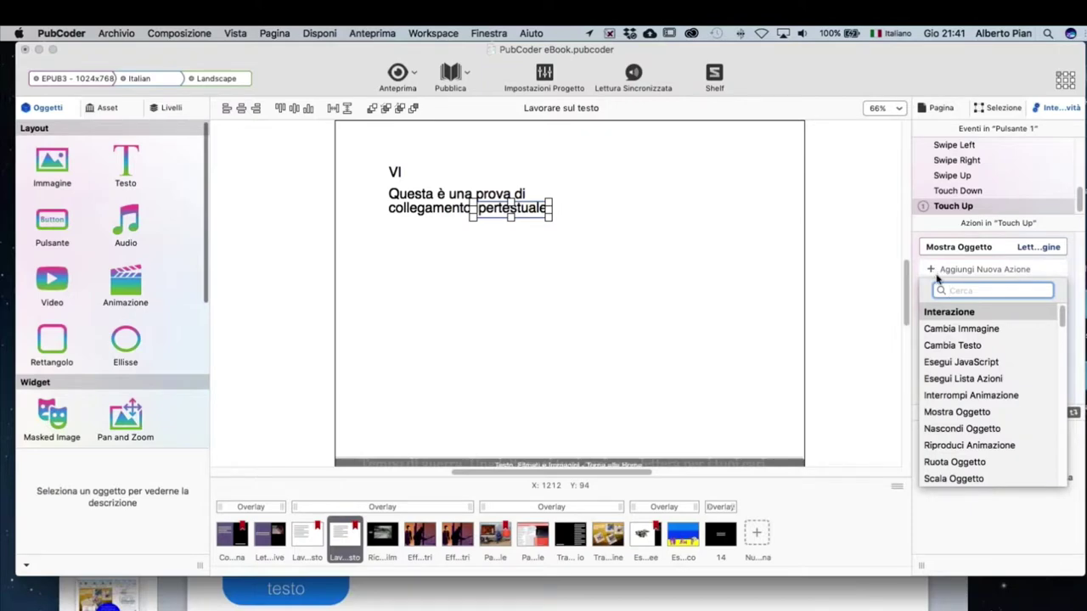
type("nasco")
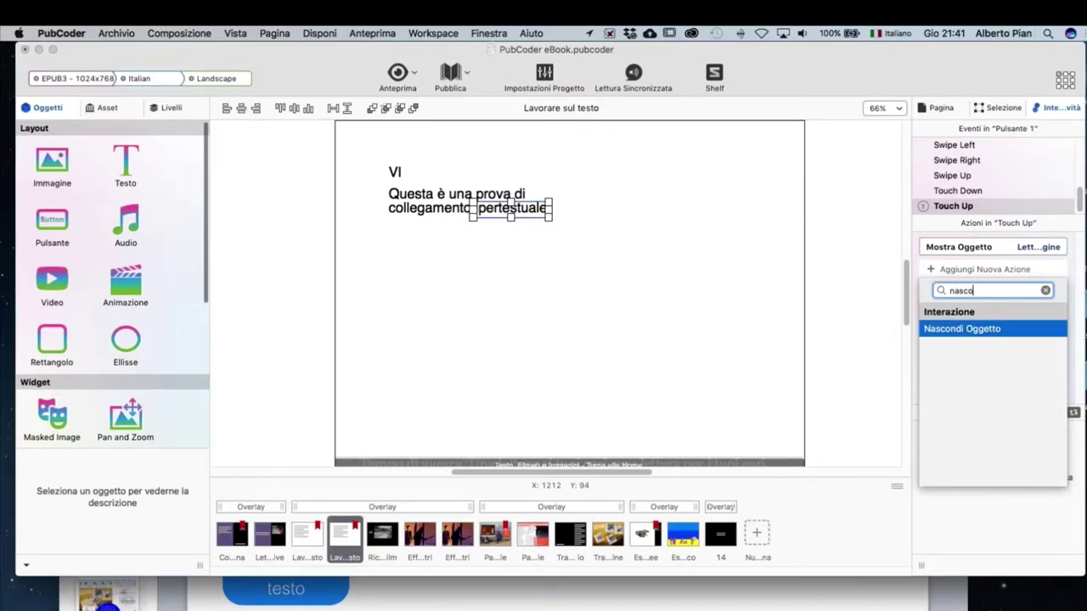
left_click(947, 330)
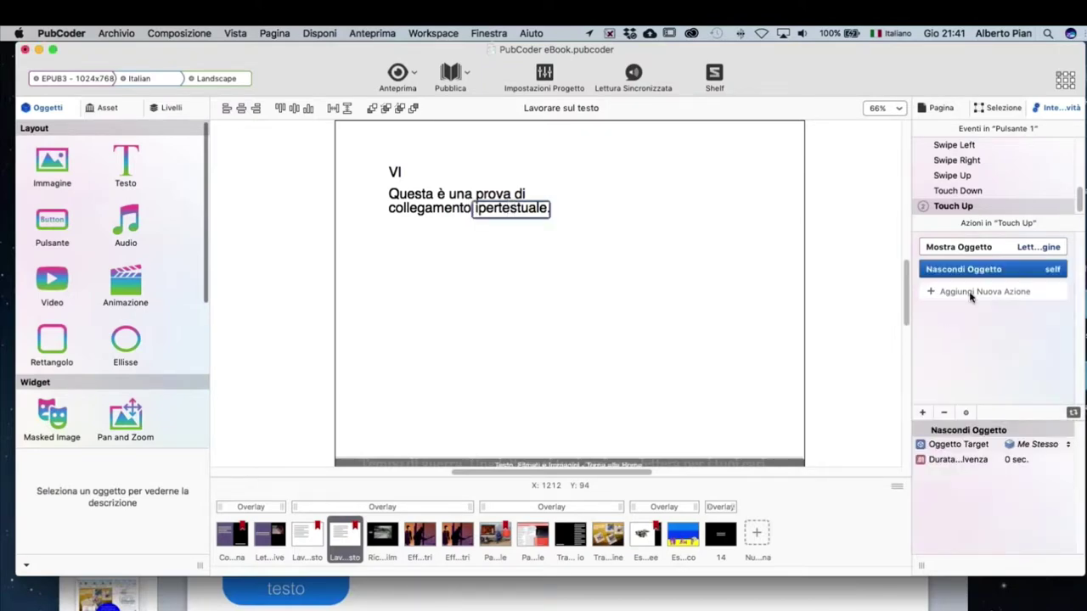
left_click(1052, 446)
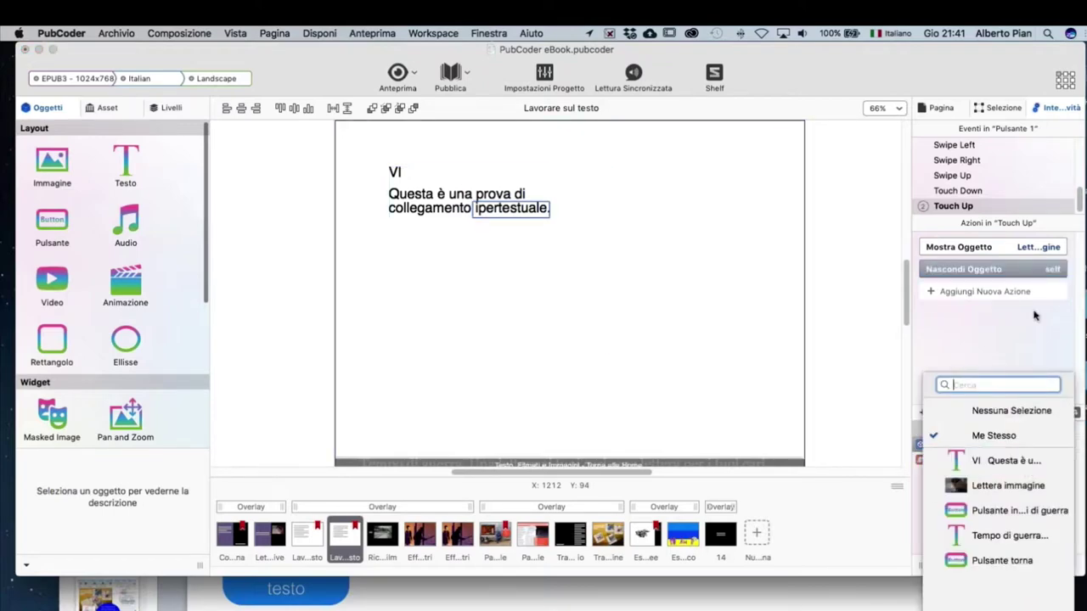
left_click(1003, 461)
left_click(1018, 350)
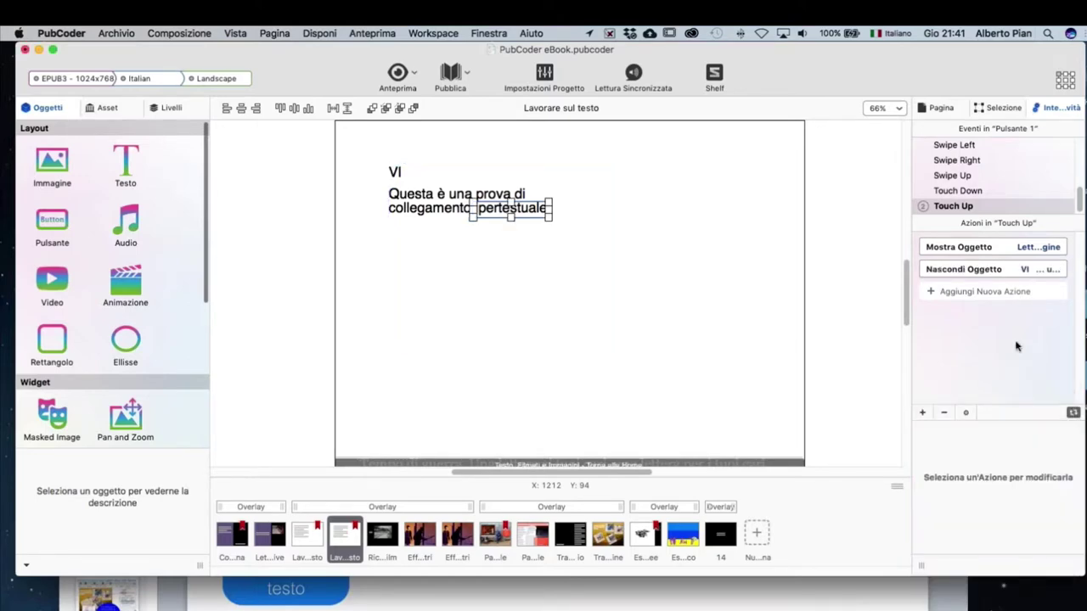
left_click(972, 268)
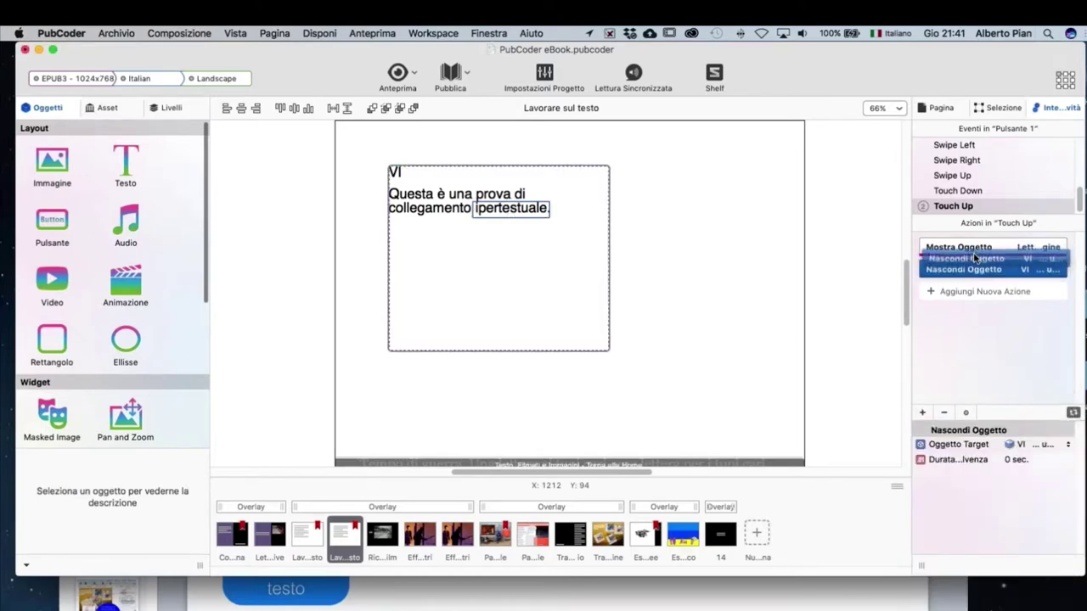
Test the "ipertestuale" link in the quick page preview and close the preview.
left_click(414, 75)
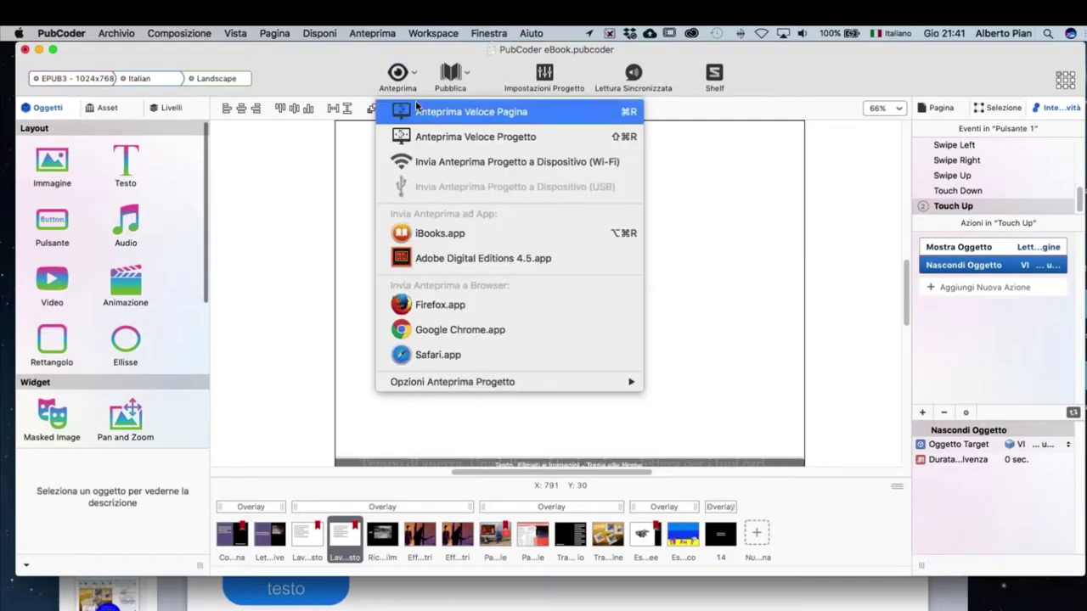
left_click(419, 110)
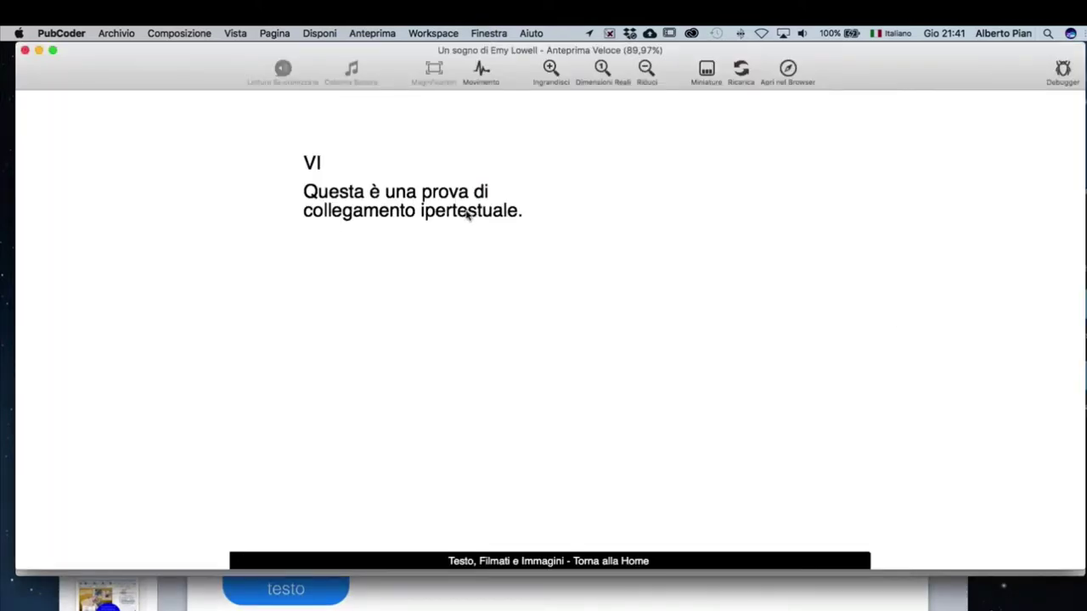
left_click(466, 216)
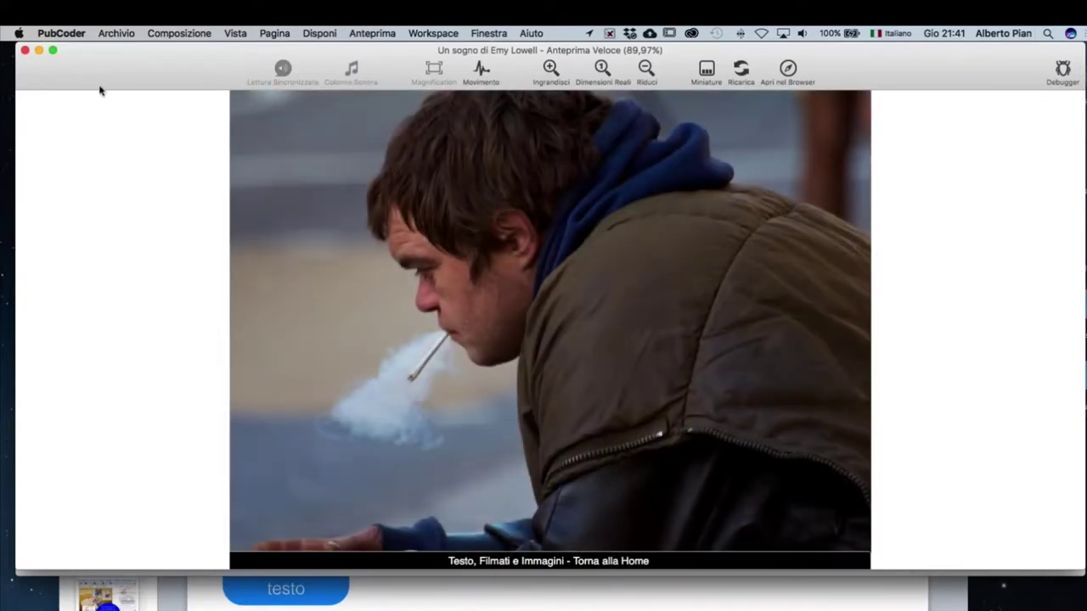
left_click(25, 51)
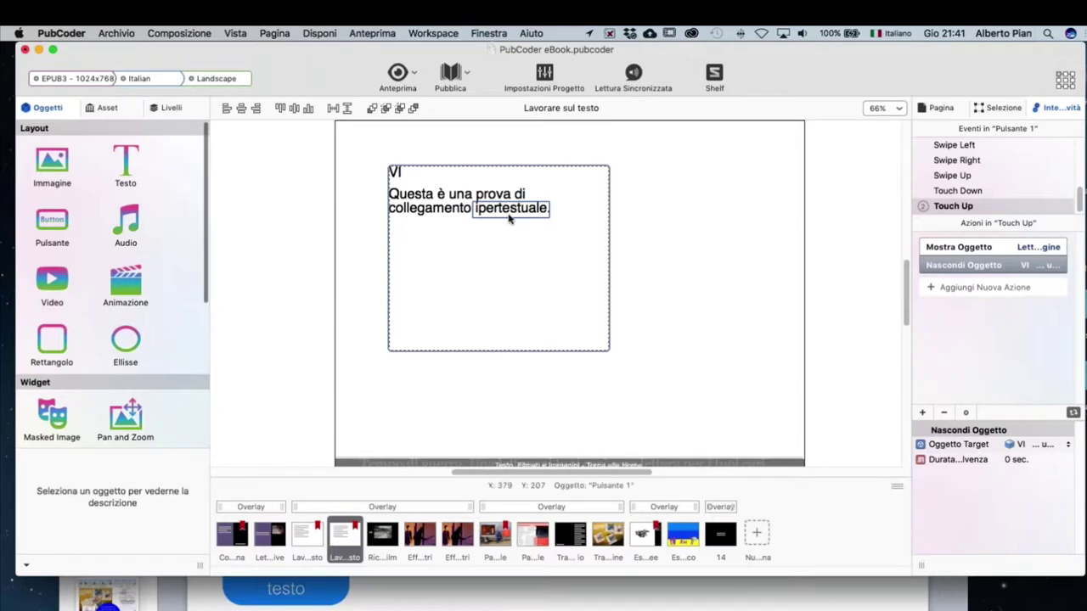
Delete the "Lavorare sul testo" page containing the hypertext link test.
left_click(877, 230)
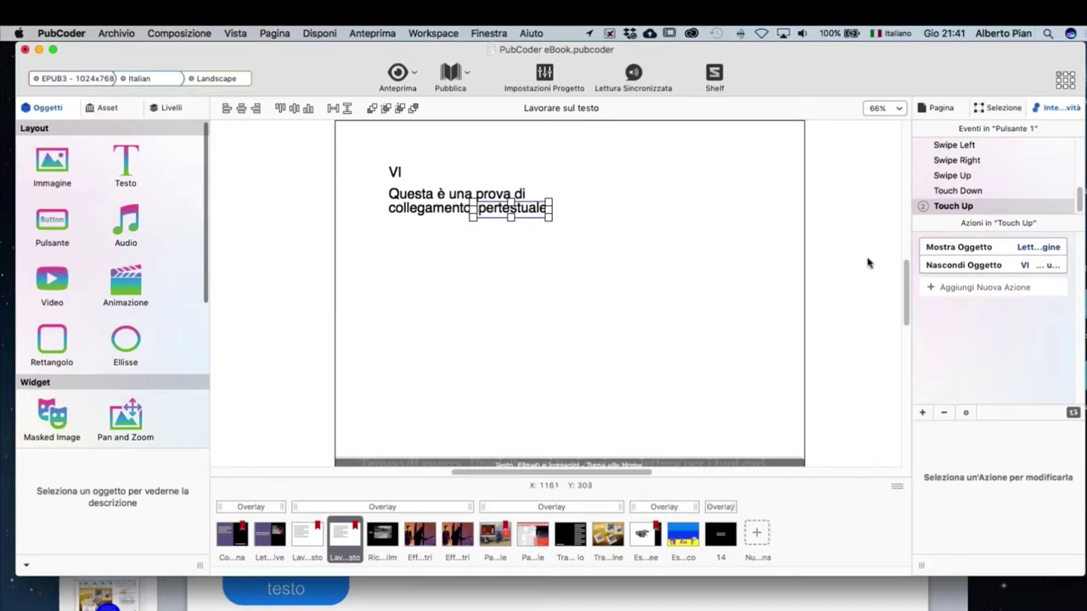
left_click(344, 535)
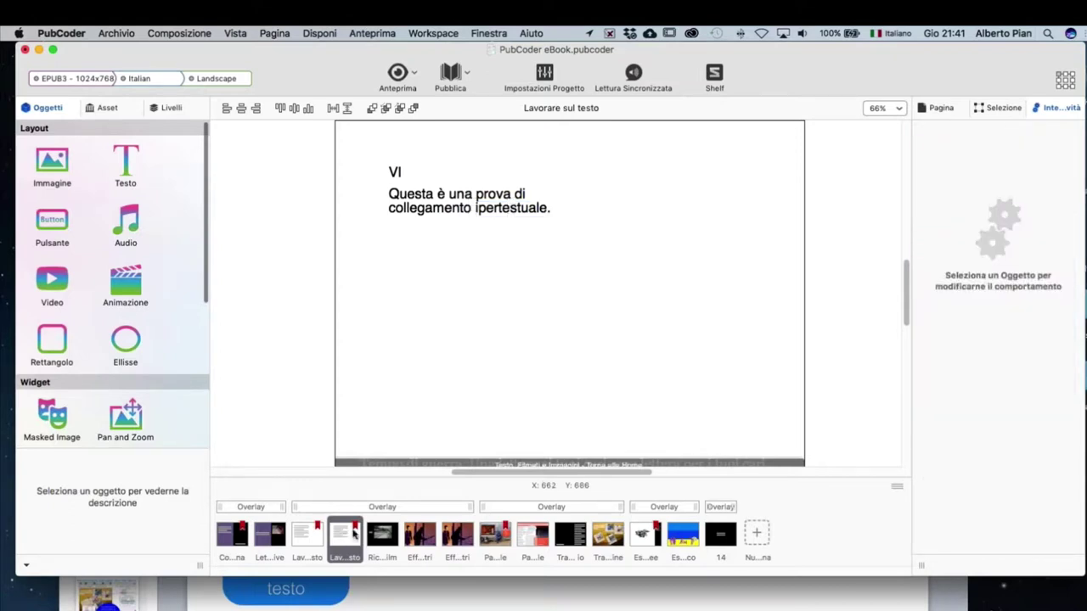
right_click(353, 533)
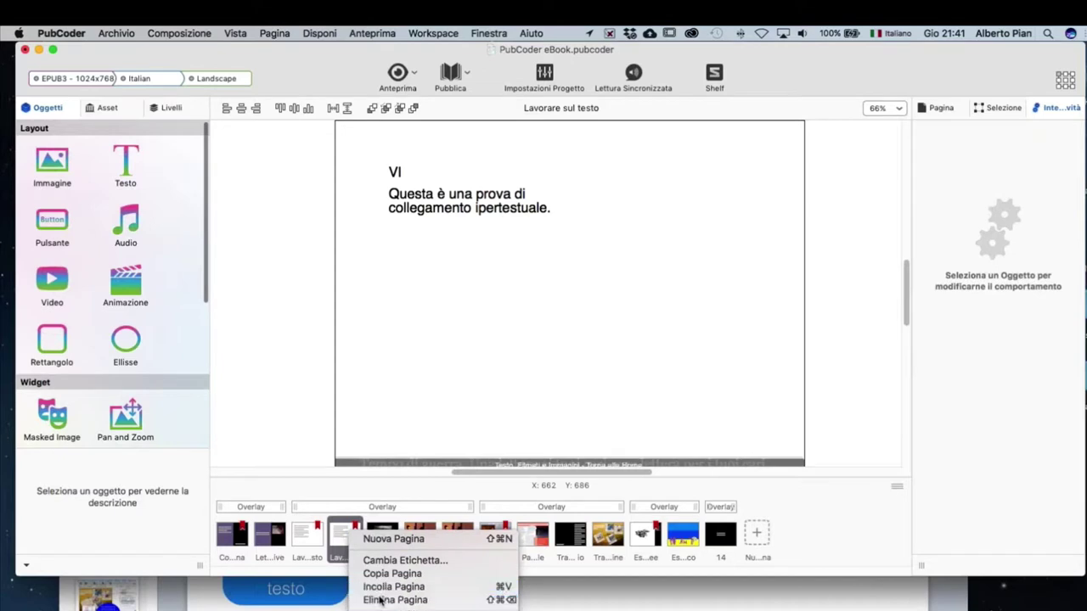
left_click(365, 597)
left_click(648, 252)
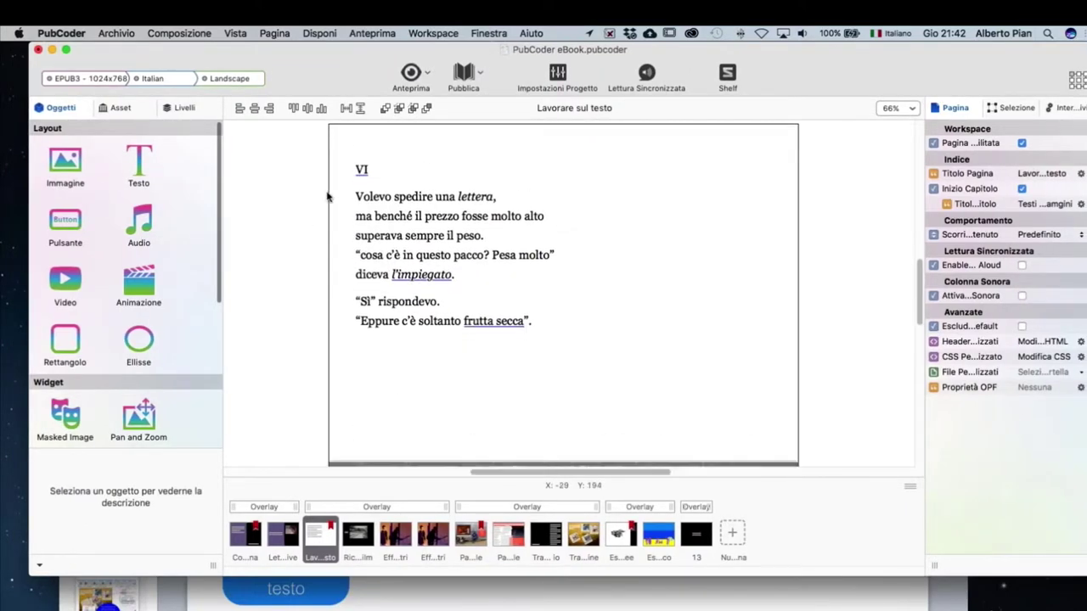
left_click(359, 215)
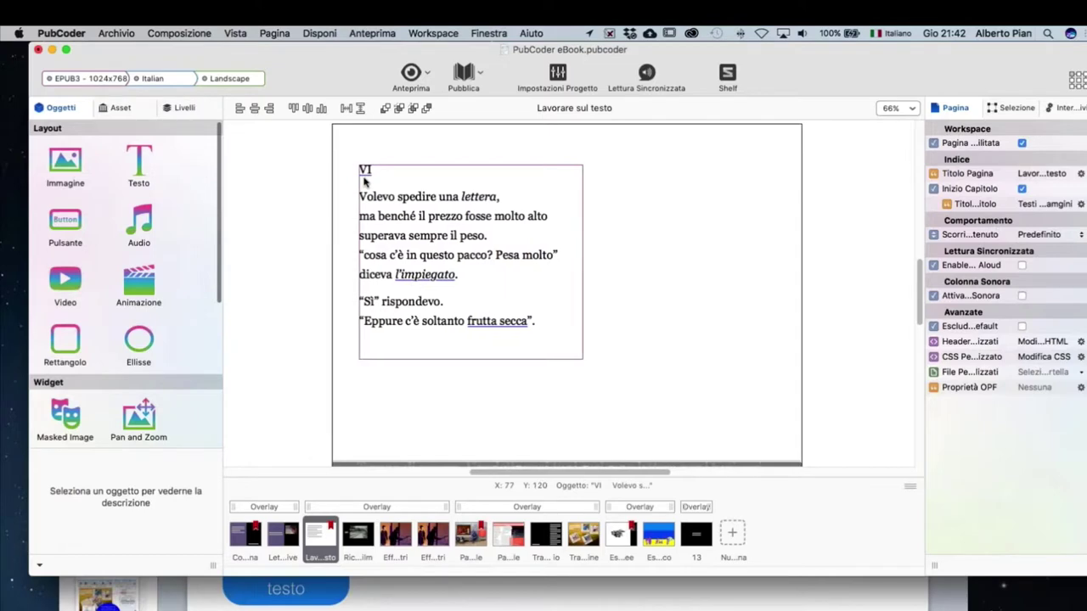
left_click(319, 212)
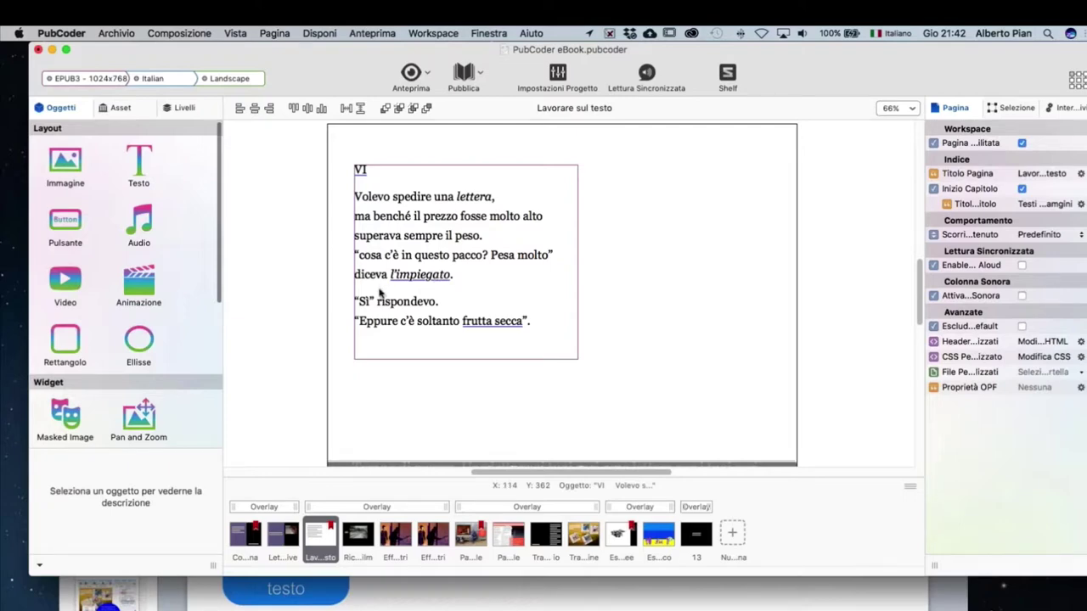
Switch to the Keynote presentation and show the slide "Widget immagini e embedding video".
key("super+Tab")
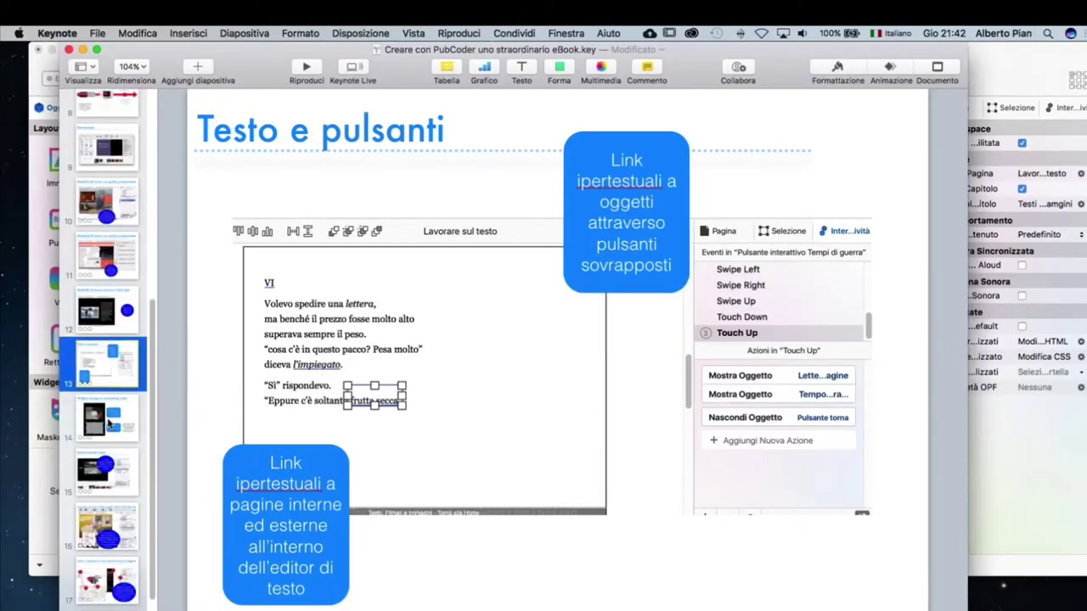
scroll(115, 389, "down", 2)
left_click(115, 384)
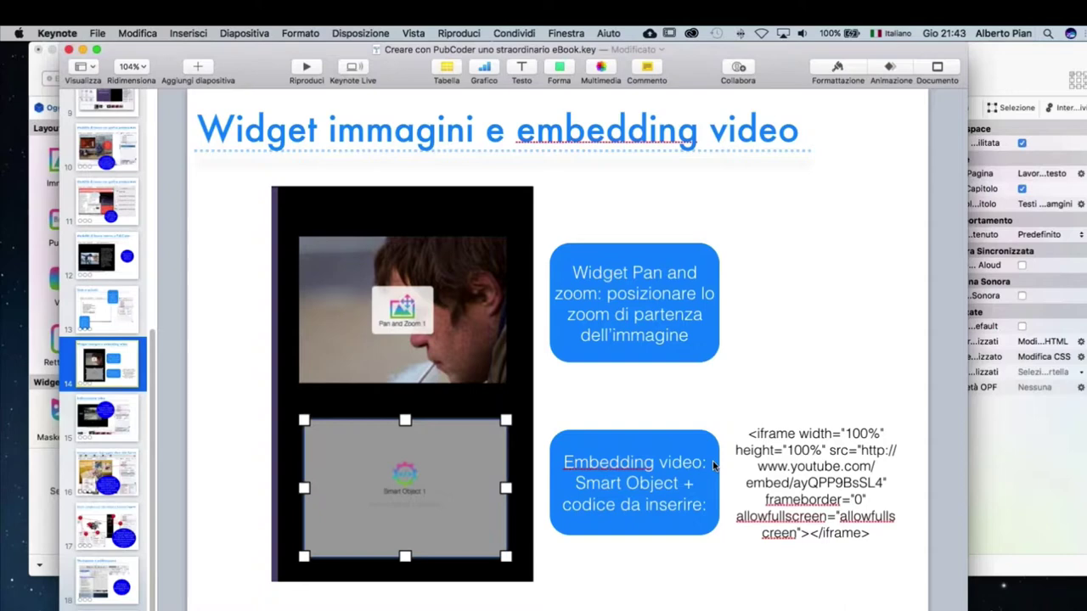
Switch back to PubCoder and open the "Letture interattive" page.
key("super+Tab")
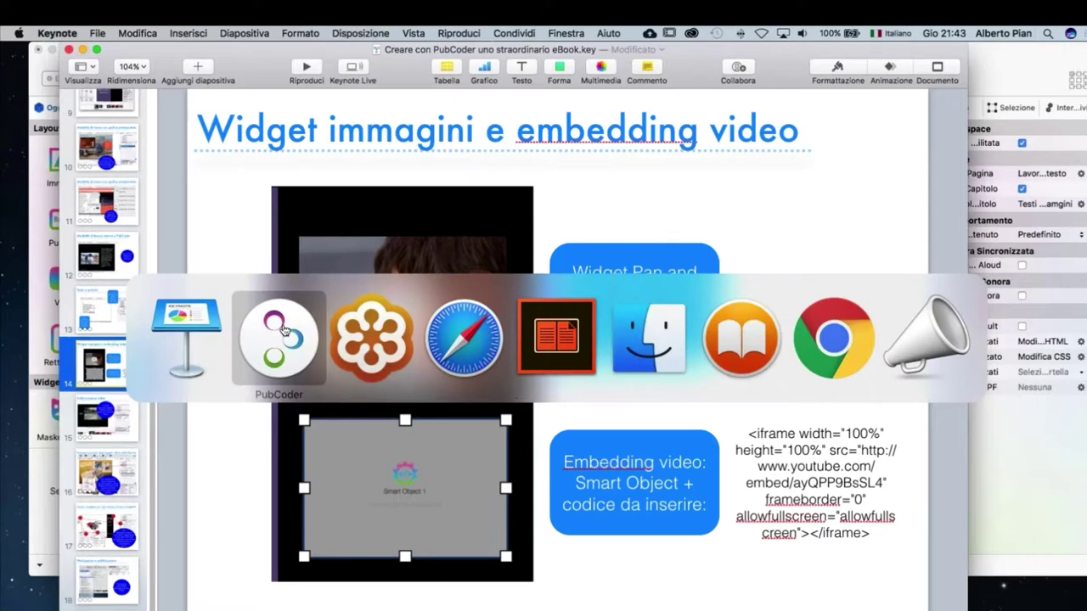
left_click(284, 329)
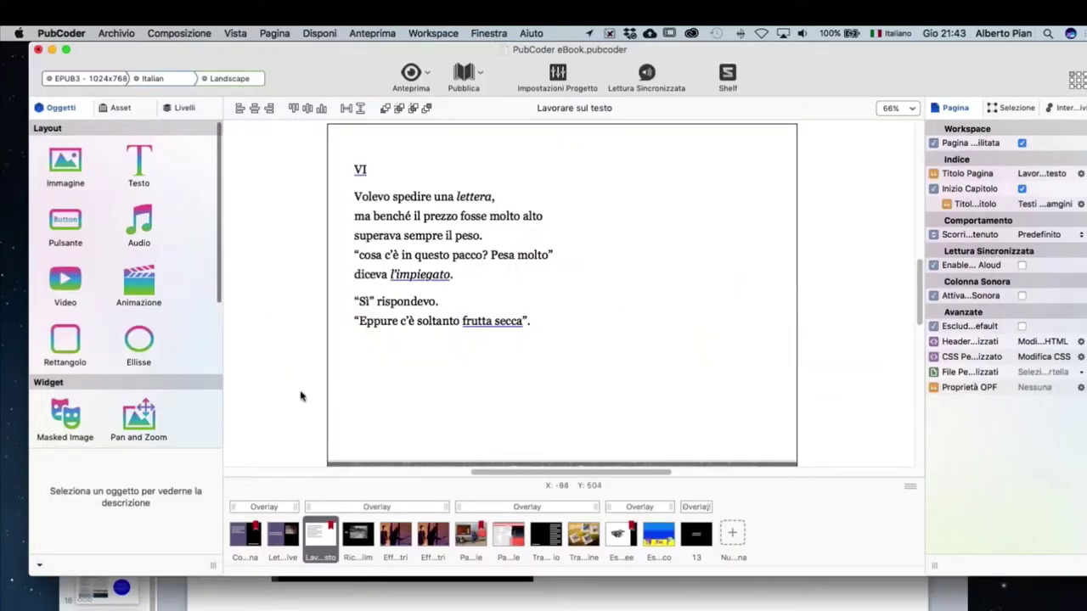
left_click(279, 541)
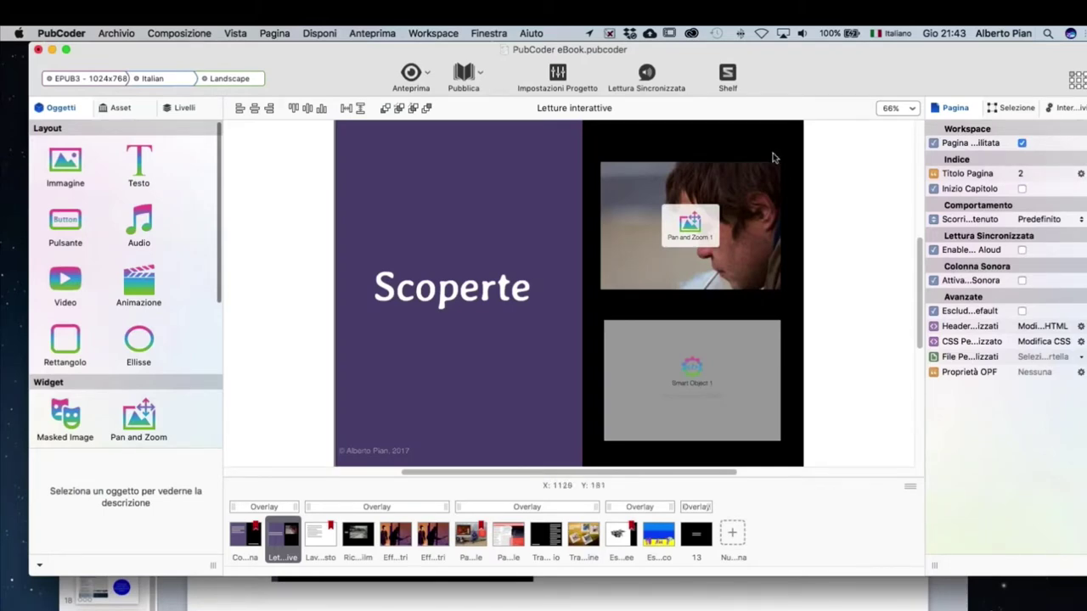
View the page in the quick page preview, play and pause the embedded YouTube video, and close the preview.
left_click(427, 75)
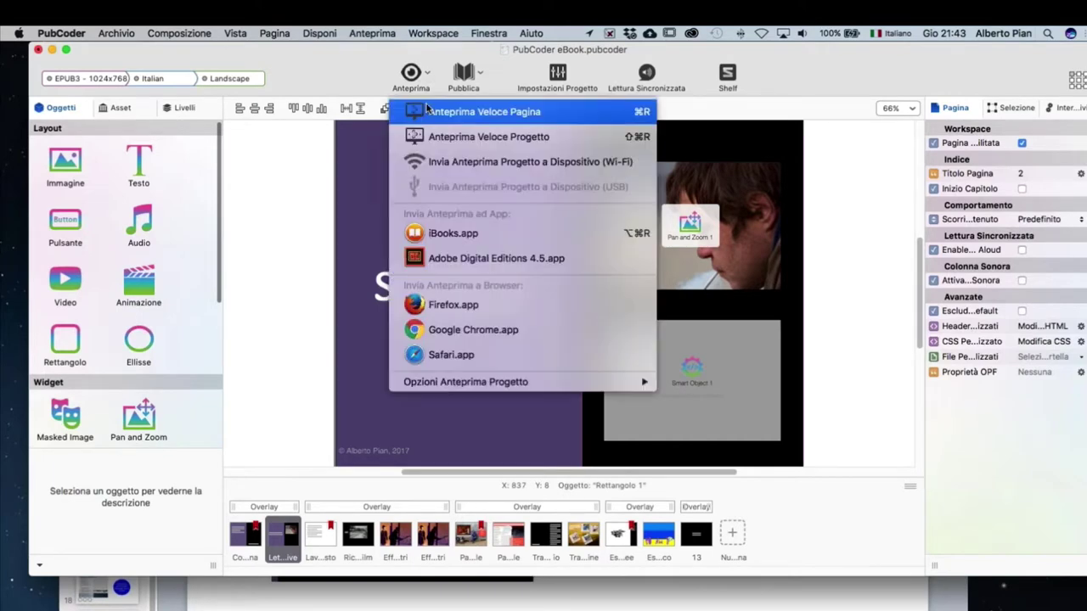
left_click(438, 111)
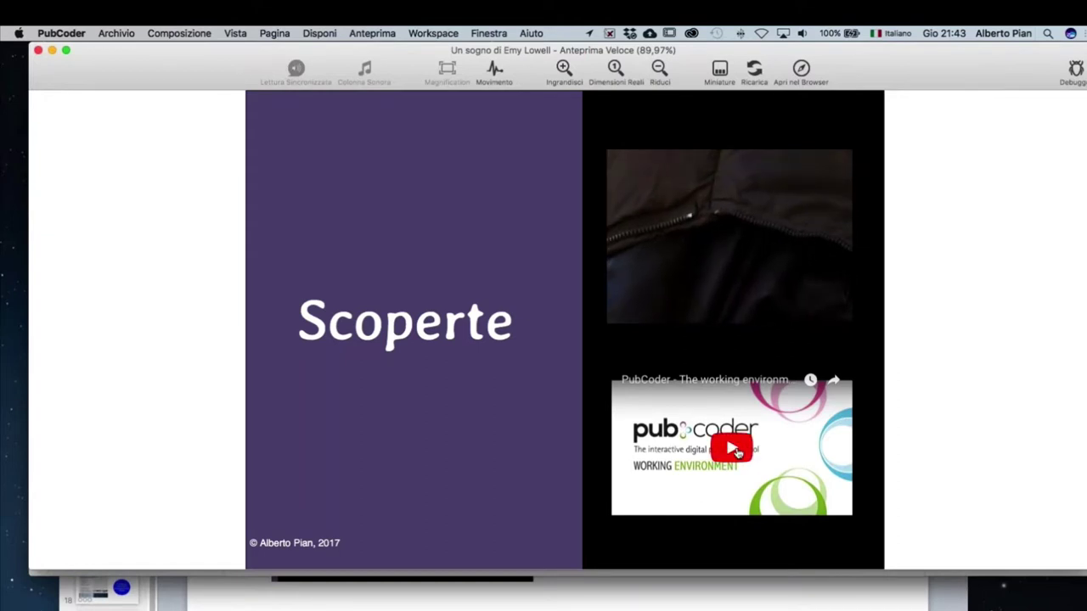
left_click(734, 450)
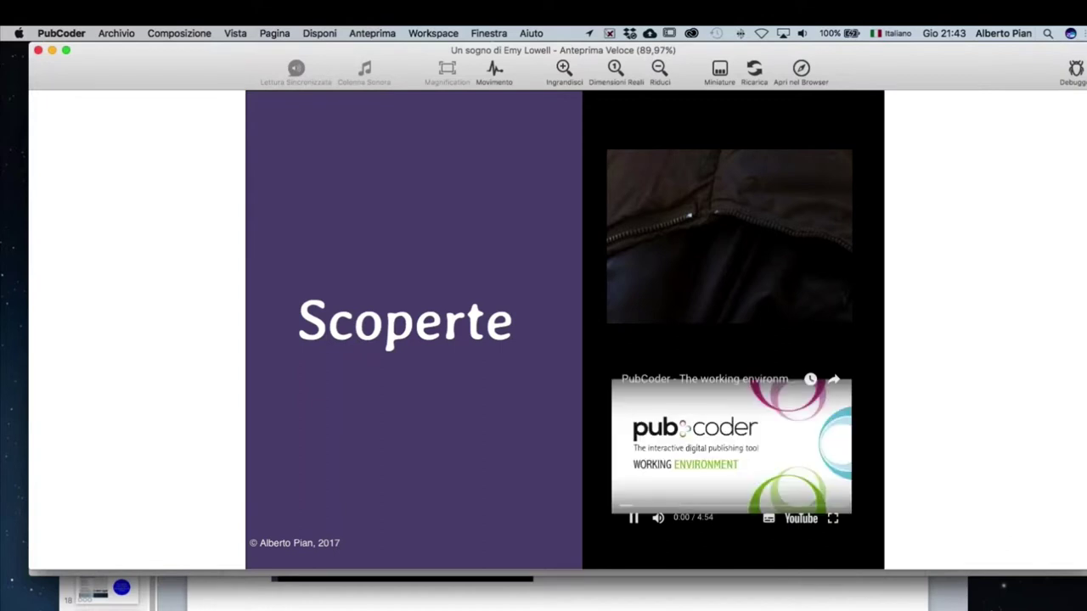
left_click(634, 518)
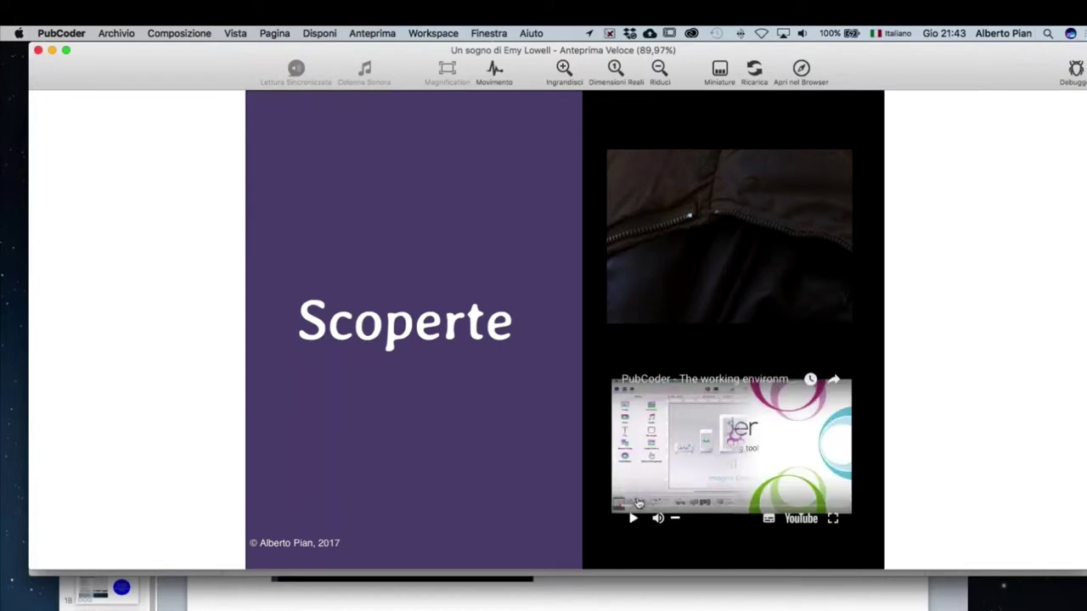
left_click(38, 51)
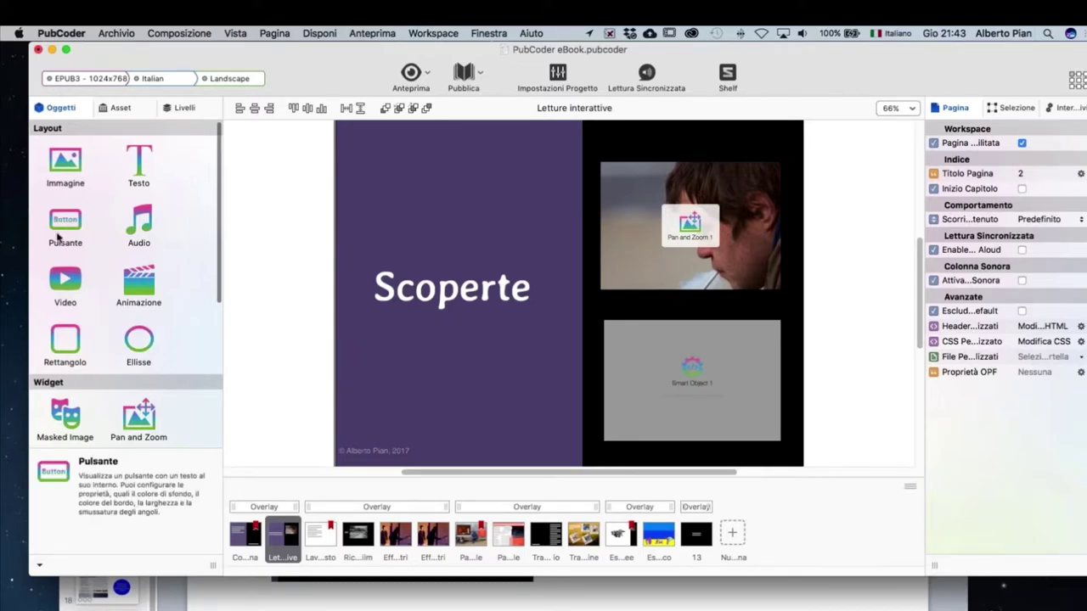
Locate the Pan and Zoom widget in the object library and compare it with the page's upper image object.
mouse_move(68, 291)
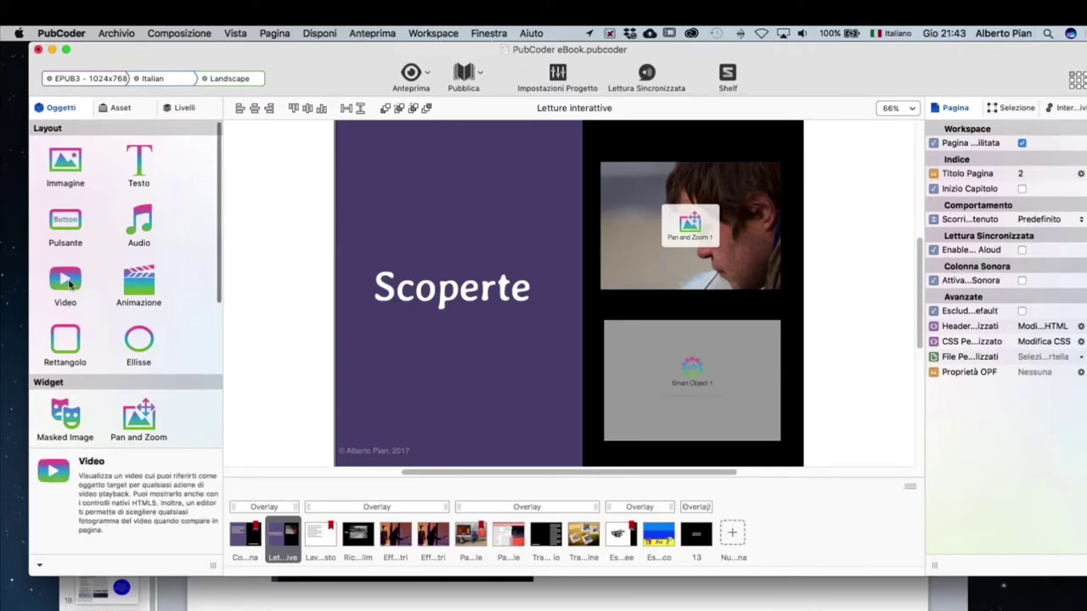
mouse_move(113, 255)
scroll(113, 255, "down", 5)
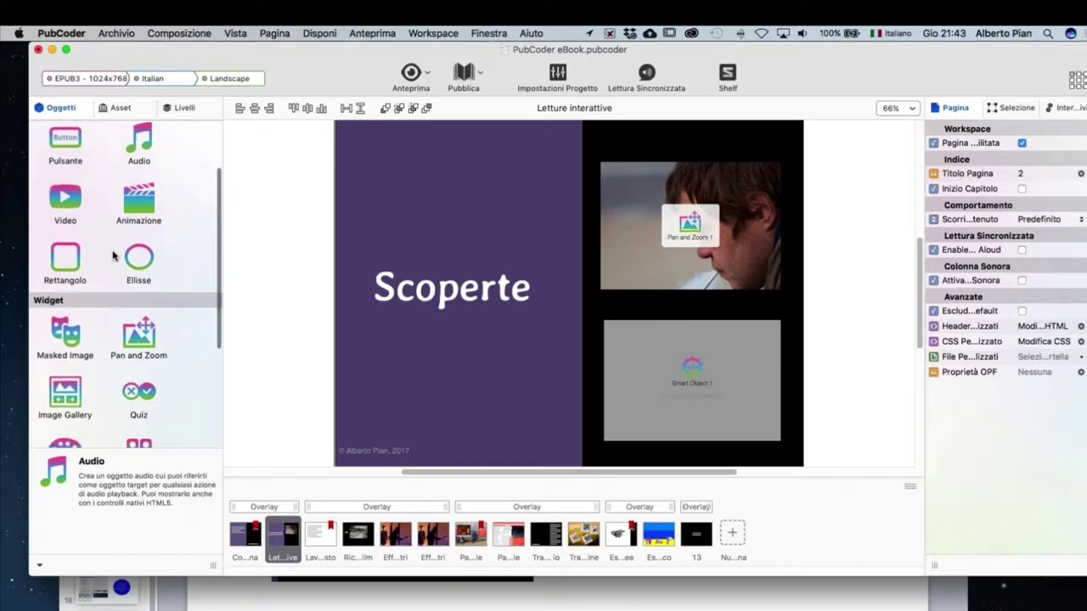
left_click(136, 263)
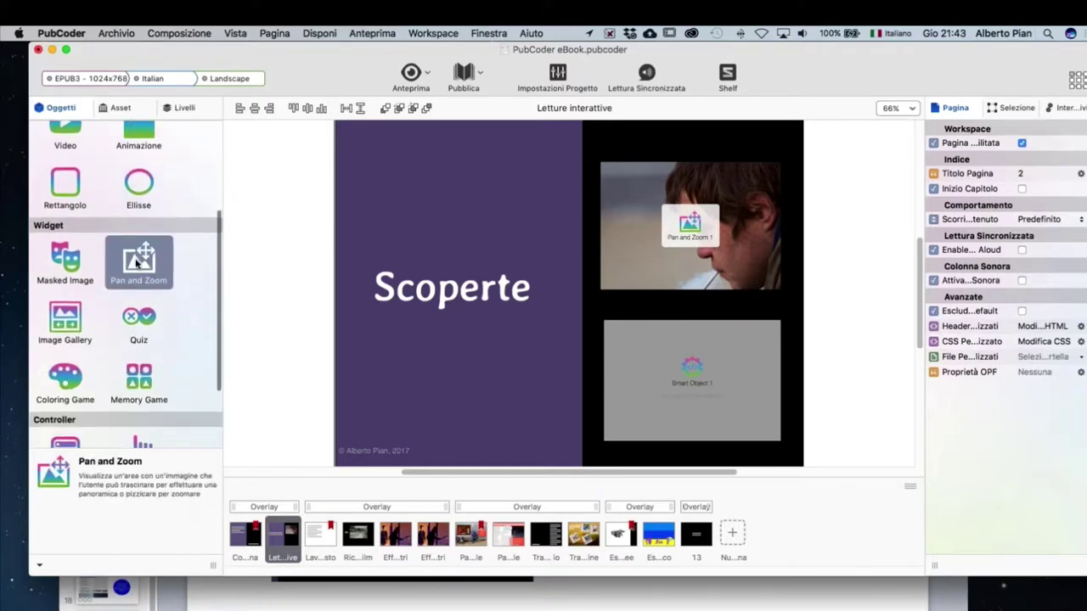
left_click_drag(135, 263, 648, 241)
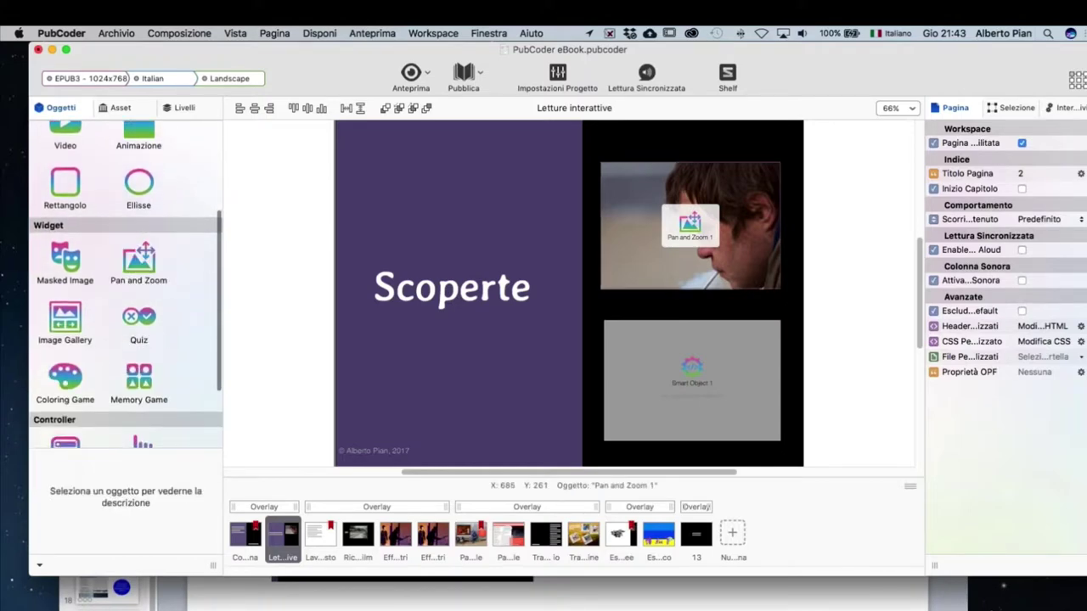
Crop the Pan and Zoom widget's image at 1,69x scale and reposition it down and to the right within its frame.
left_click(686, 228)
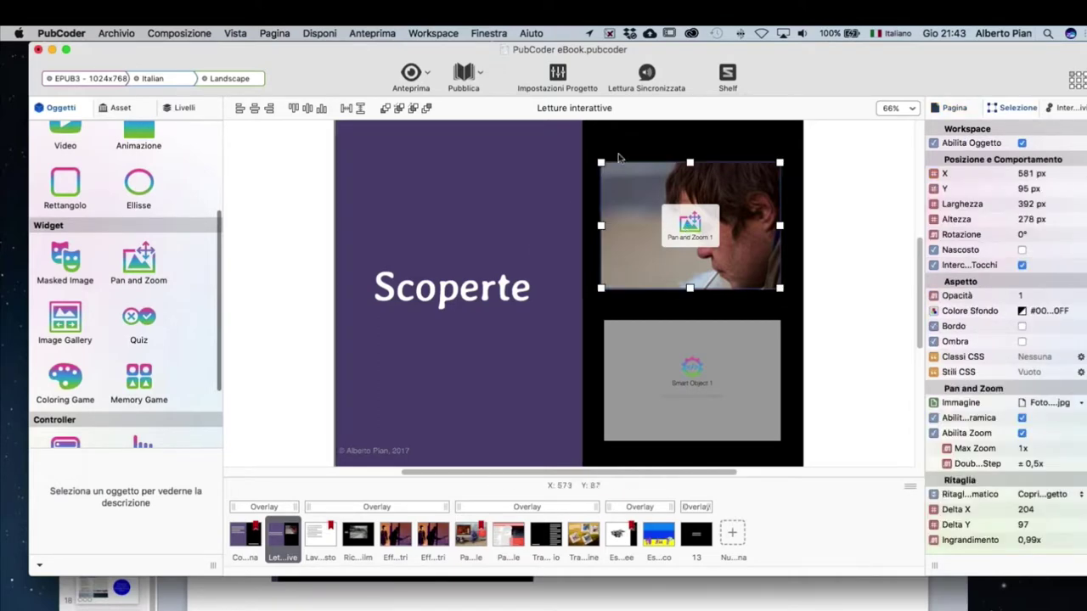
double_click(693, 238)
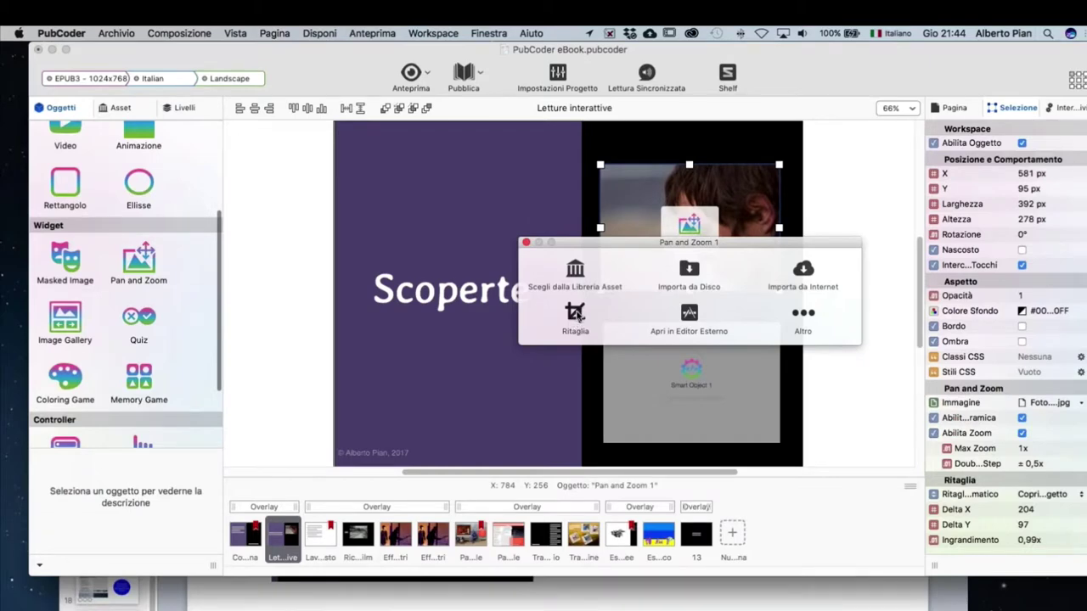
left_click(577, 314)
left_click_drag(684, 399, 740, 398)
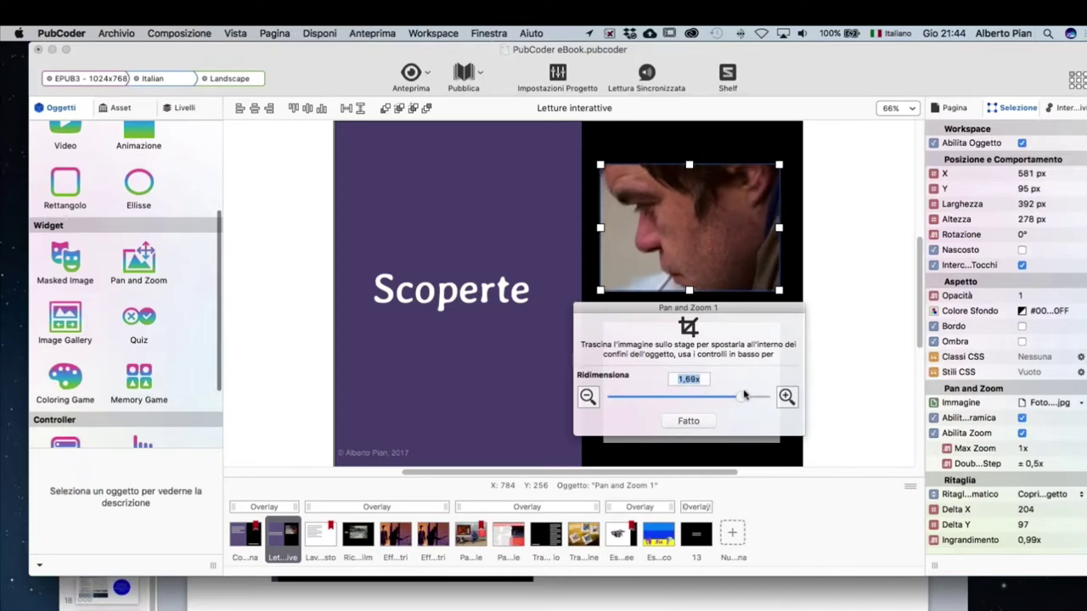
left_click(652, 213)
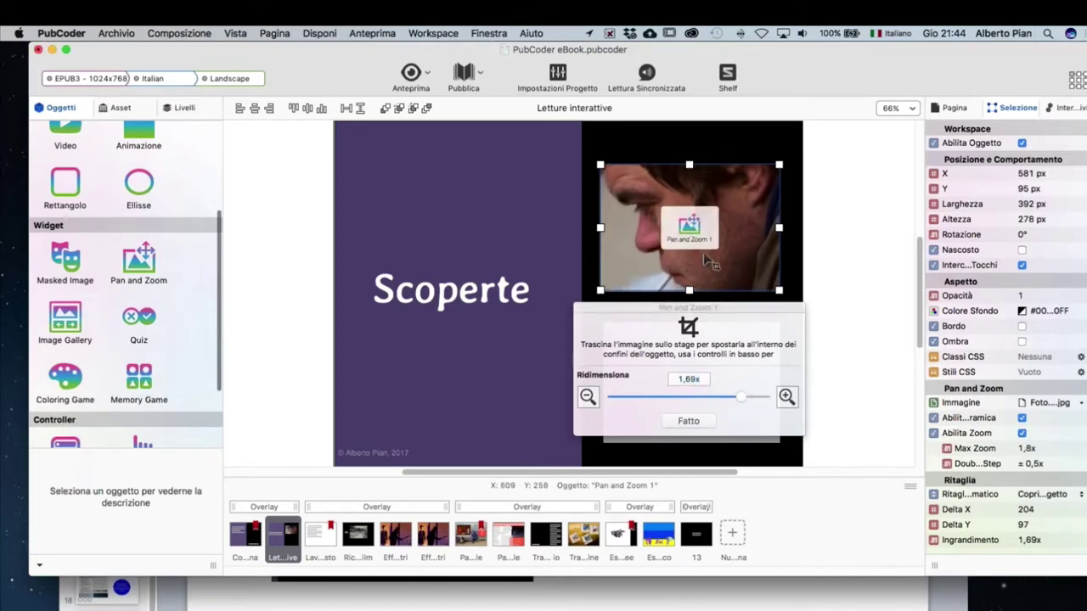
left_click_drag(643, 224, 654, 373)
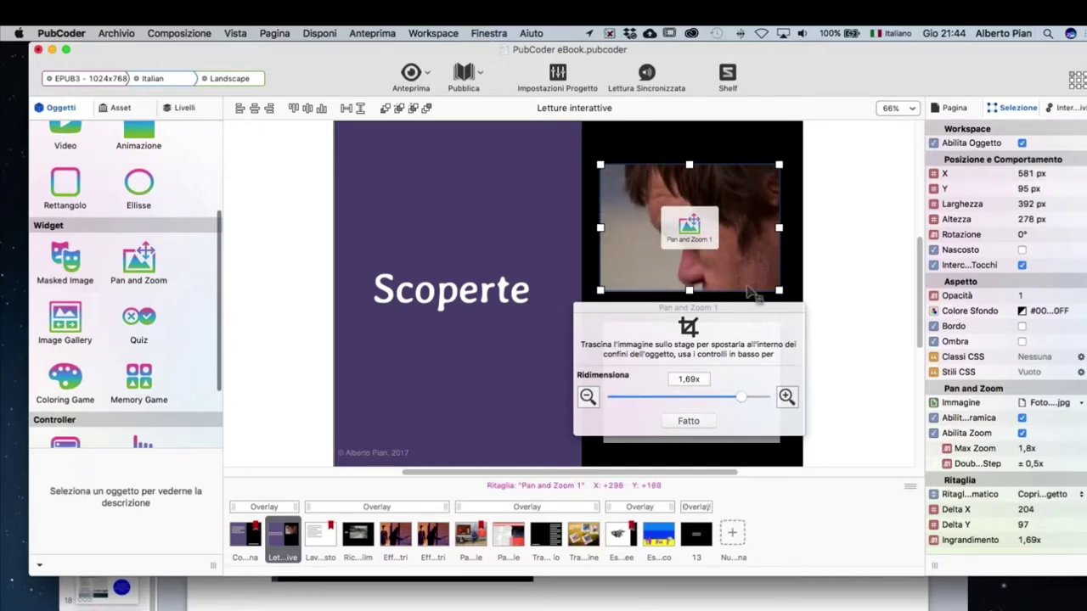
left_click(686, 421)
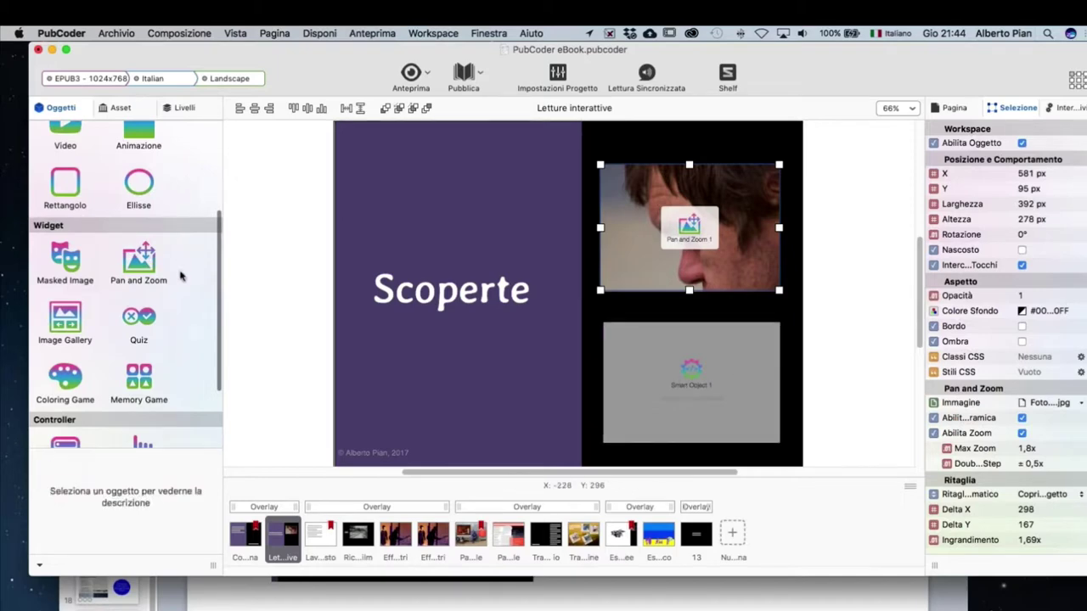
Place a Video object from the object library above the "Scoperte" title, and delete it from the page.
scroll(180, 276, "up", 5)
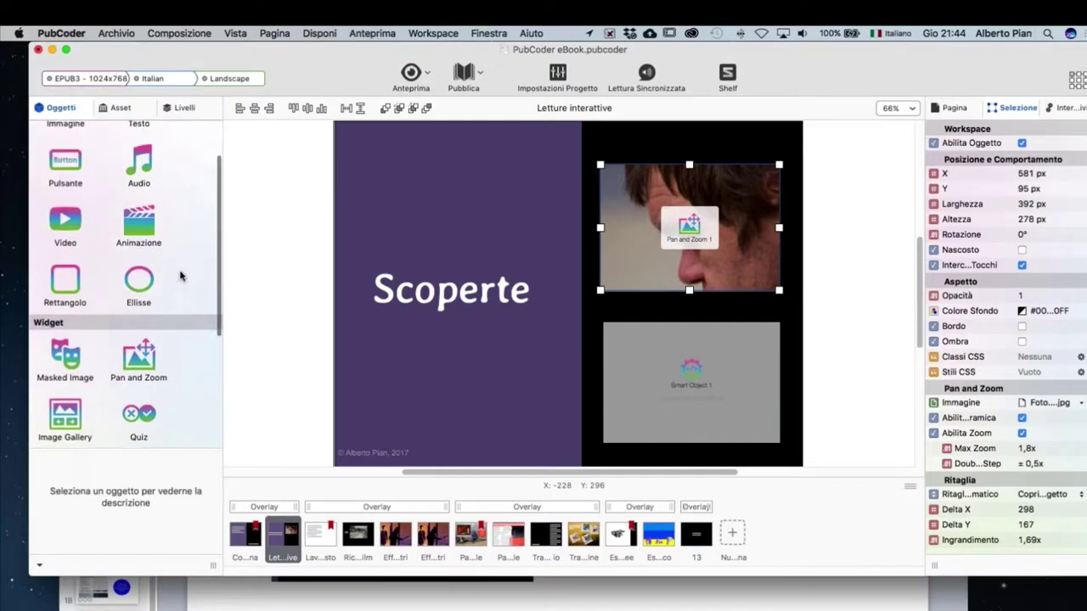
left_click(72, 226)
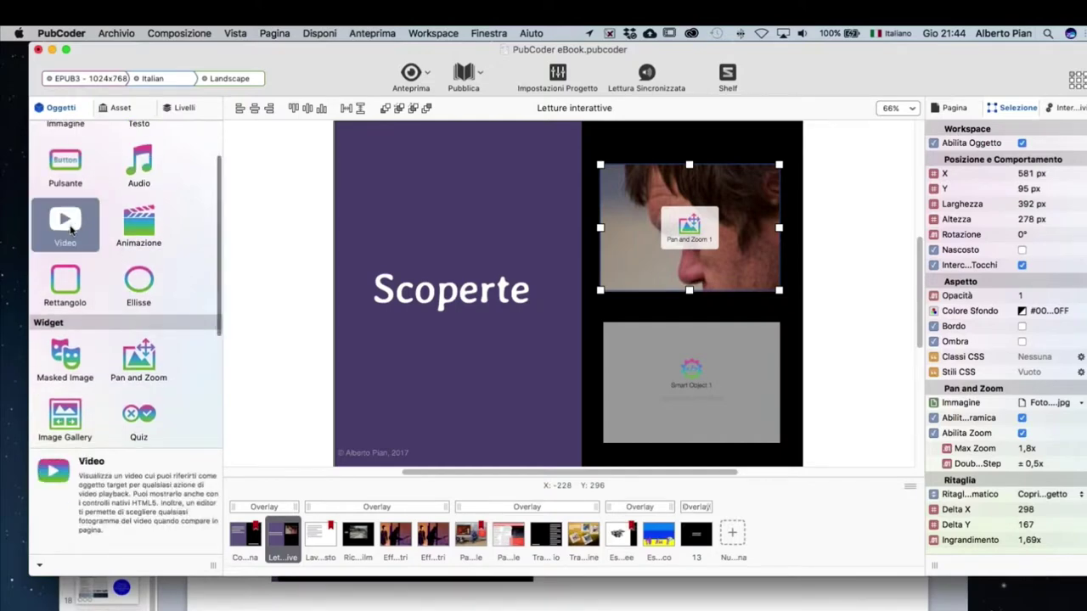
left_click_drag(72, 226, 450, 221)
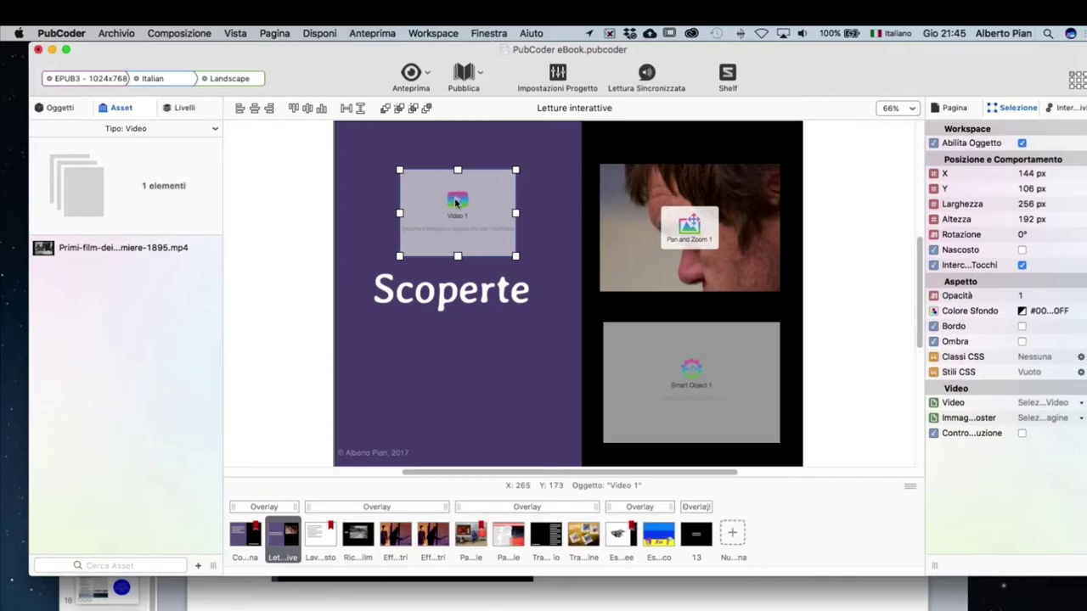
key("Delete")
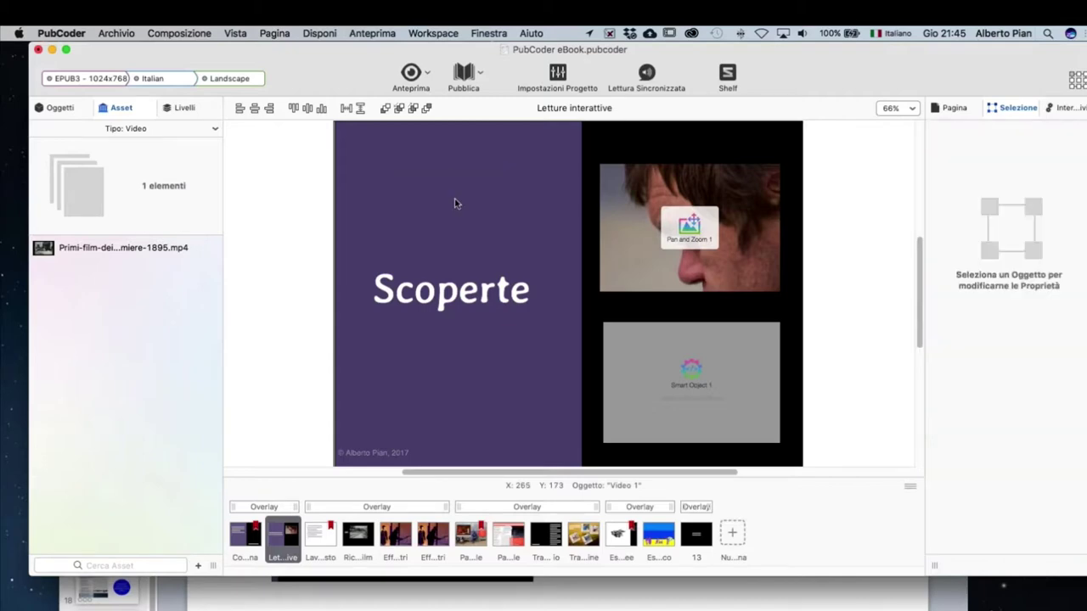
Select the page's lower smart object and locate the Smart Object controller in the object library.
left_click(653, 372)
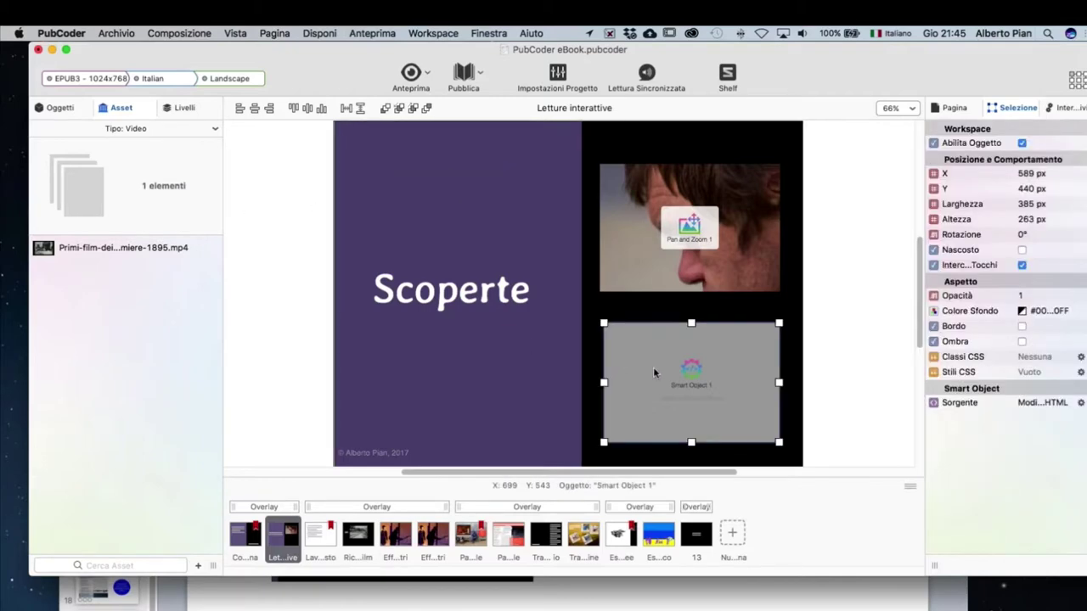
left_click(59, 108)
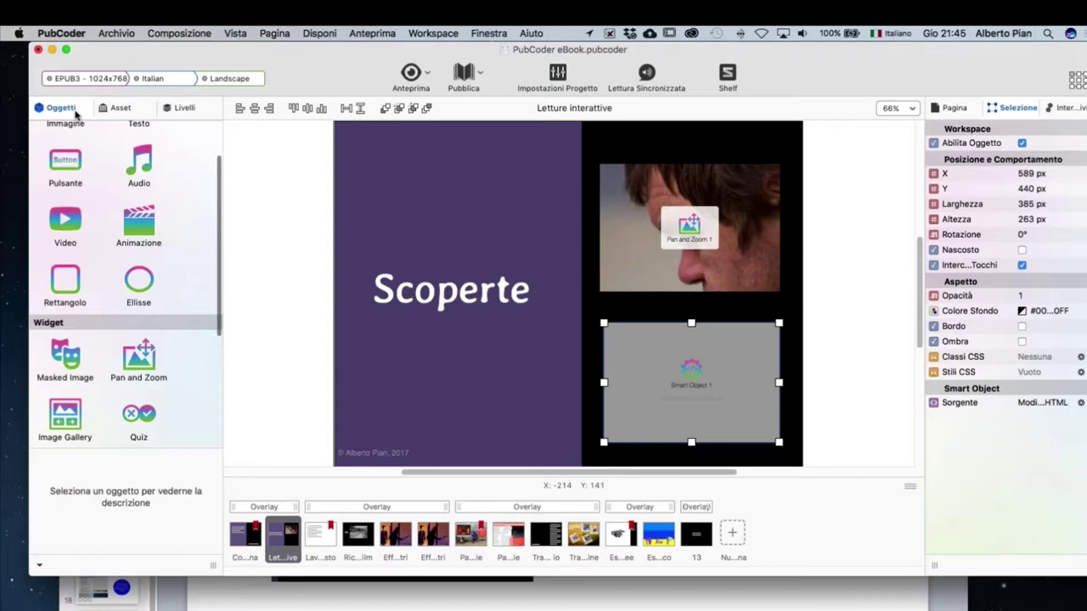
mouse_move(85, 231)
scroll(189, 286, "down", 5)
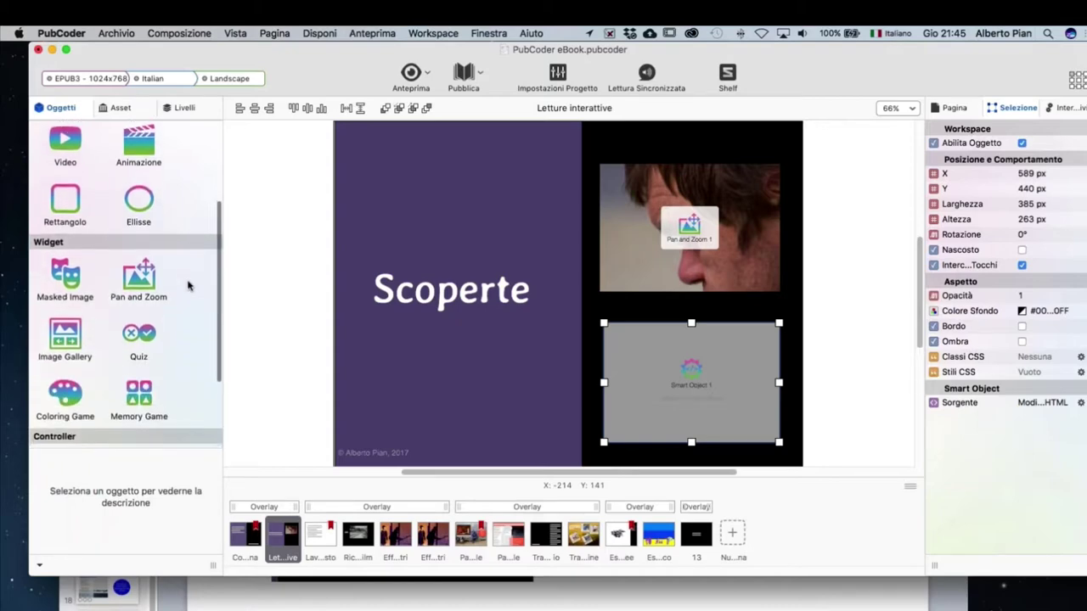
scroll(189, 286, "down", 2)
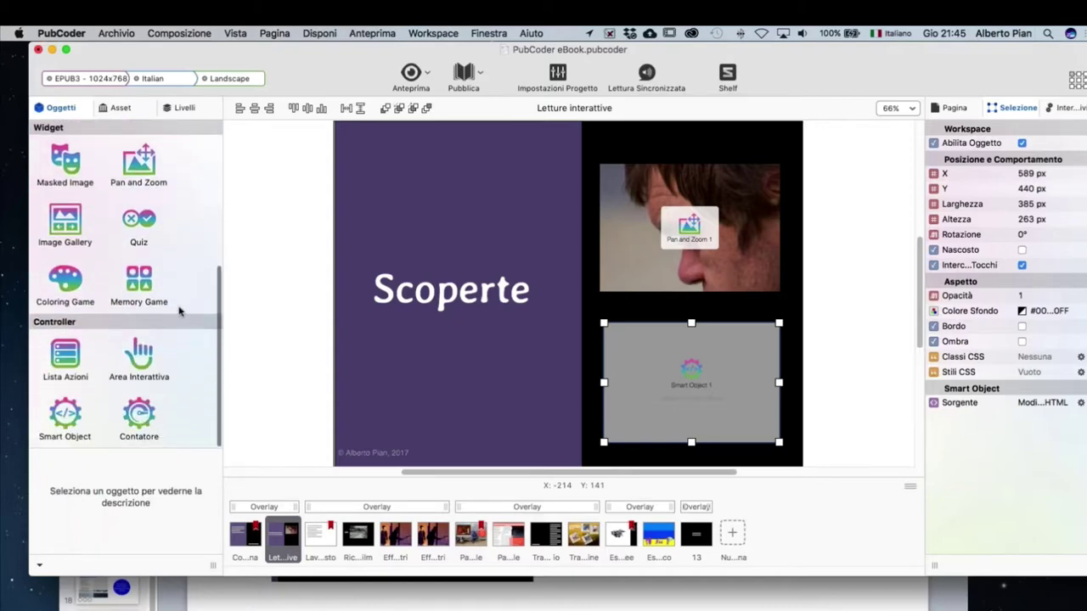
left_click(65, 414)
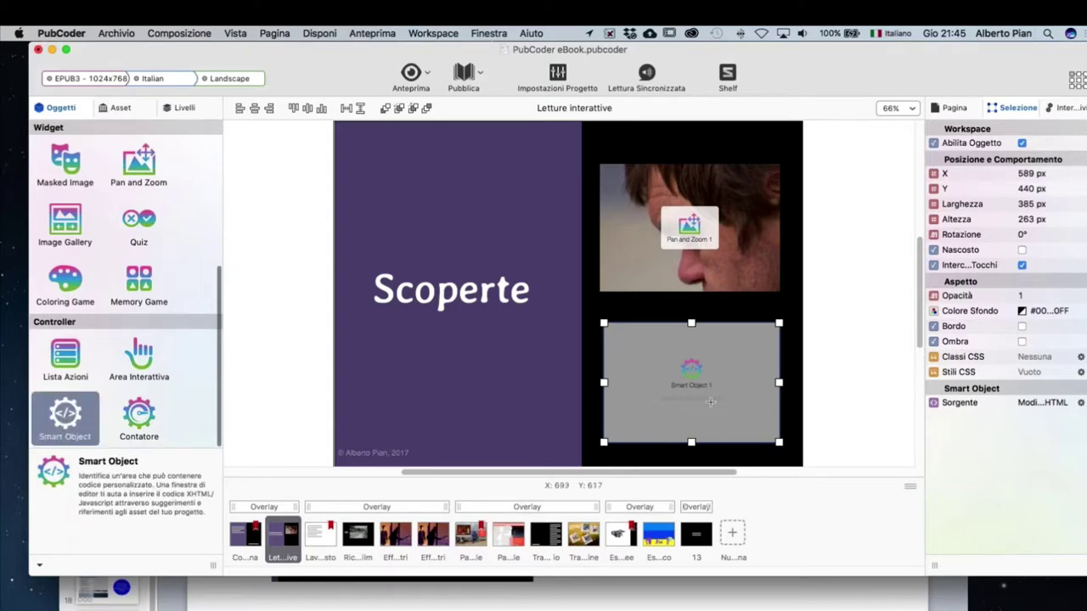
left_click_drag(73, 418, 678, 363)
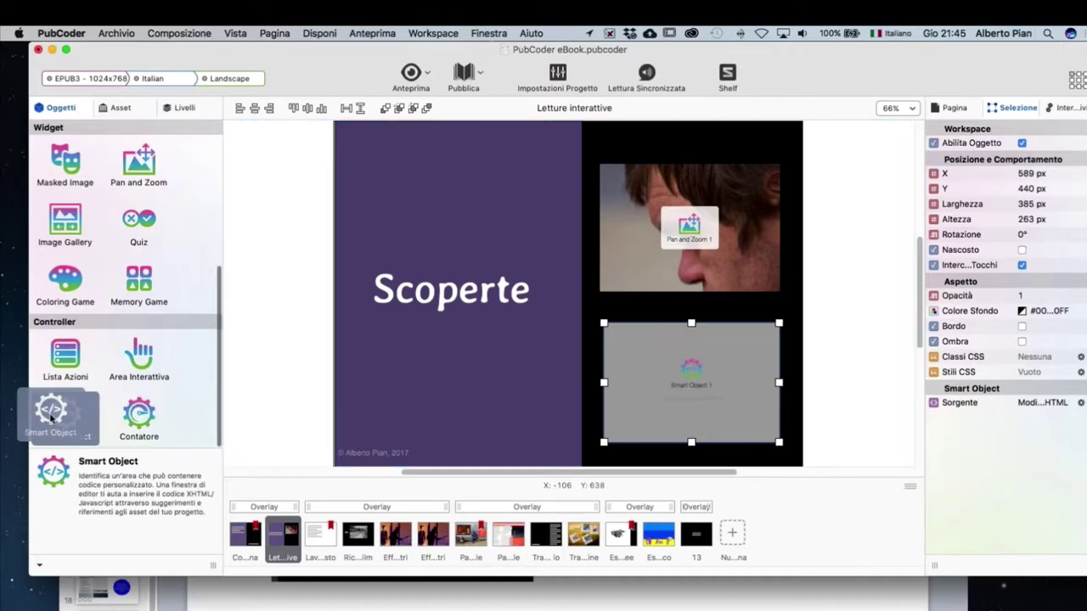
Open the lower smart object's source code, examine the whole YouTube embed iframe line, and close the code editor.
double_click(696, 368)
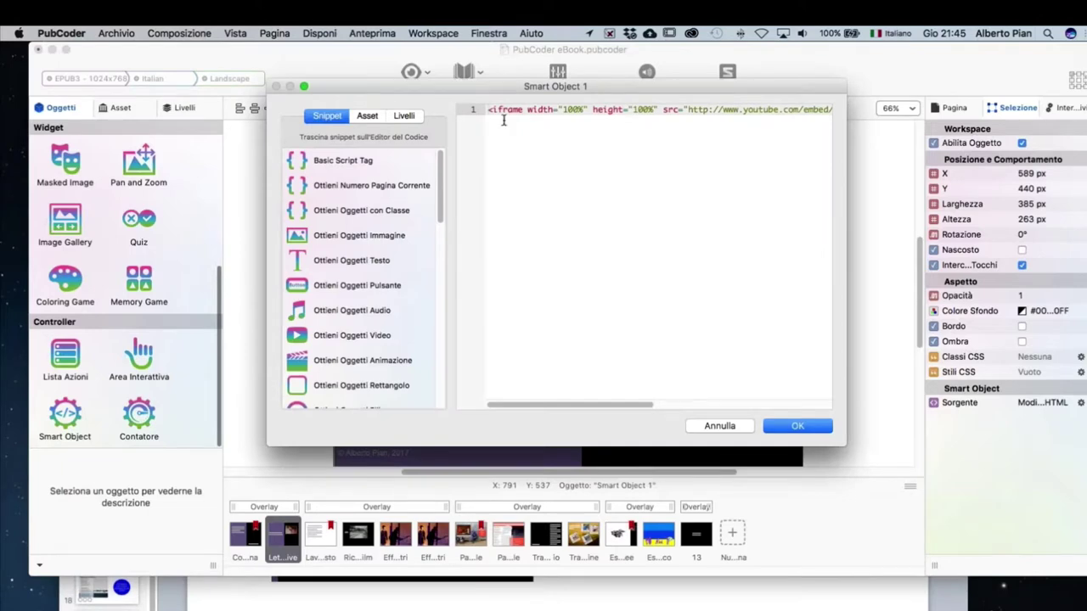
scroll(488, 113, "right", 10)
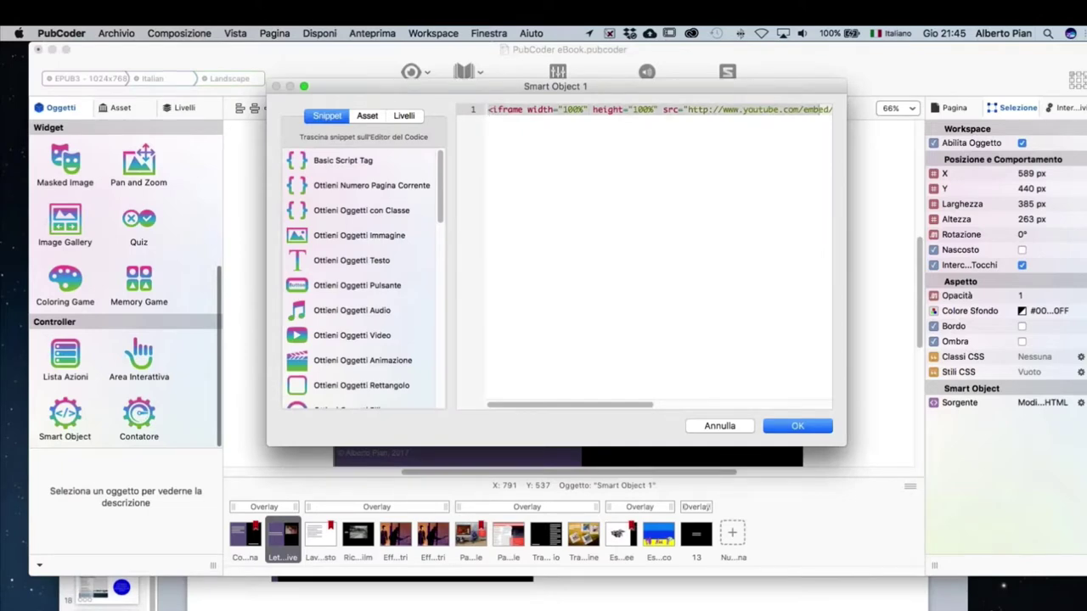
left_click_drag(707, 110, 469, 107)
left_click(629, 119)
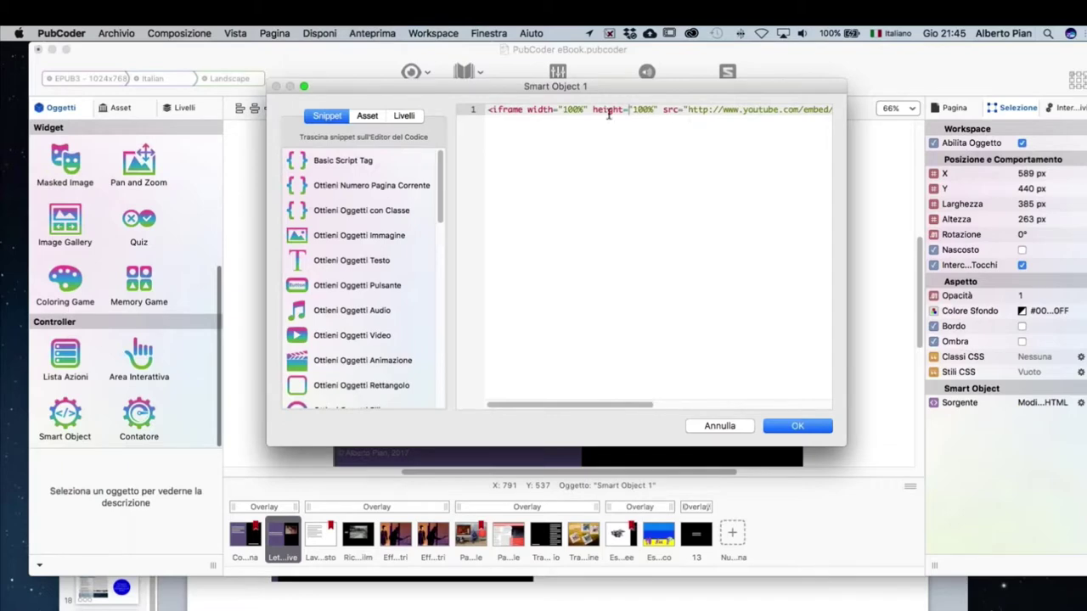
scroll(645, 115, "right", 10)
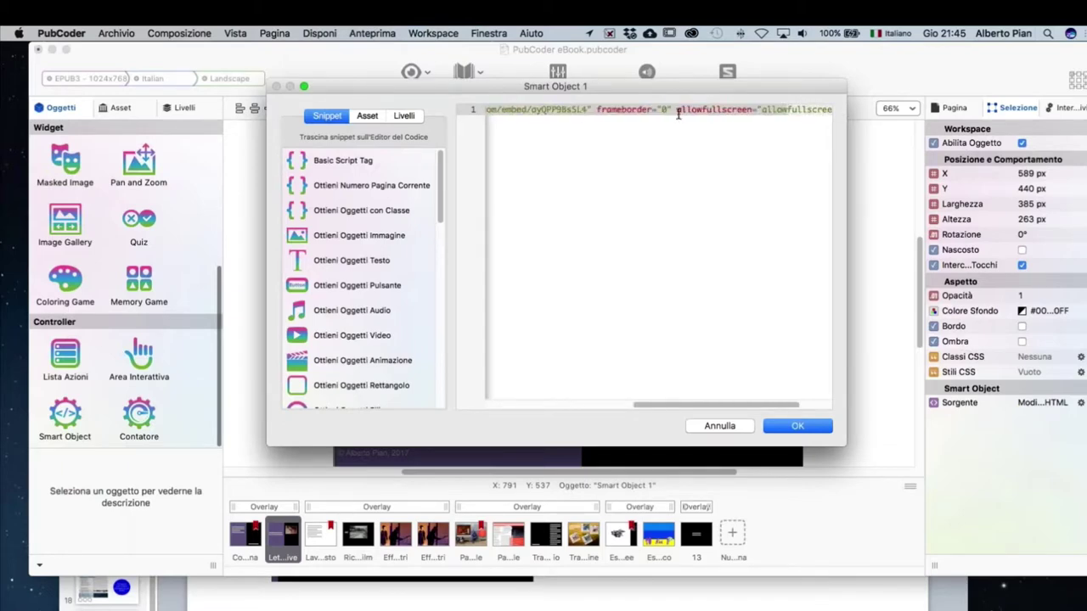
left_click(678, 115)
left_click(591, 112)
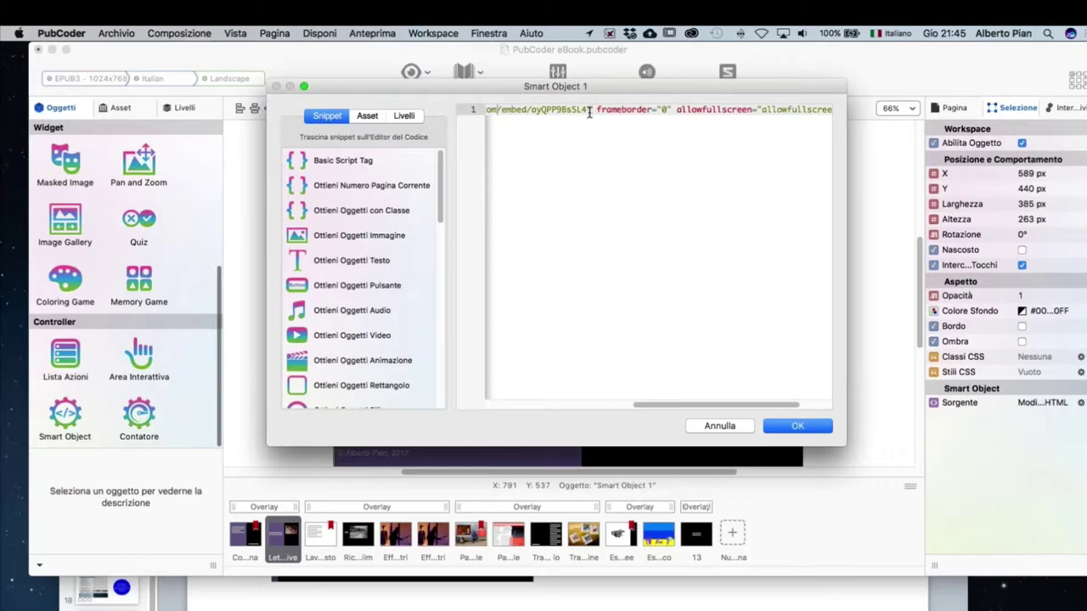
scroll(589, 111, "left", 5)
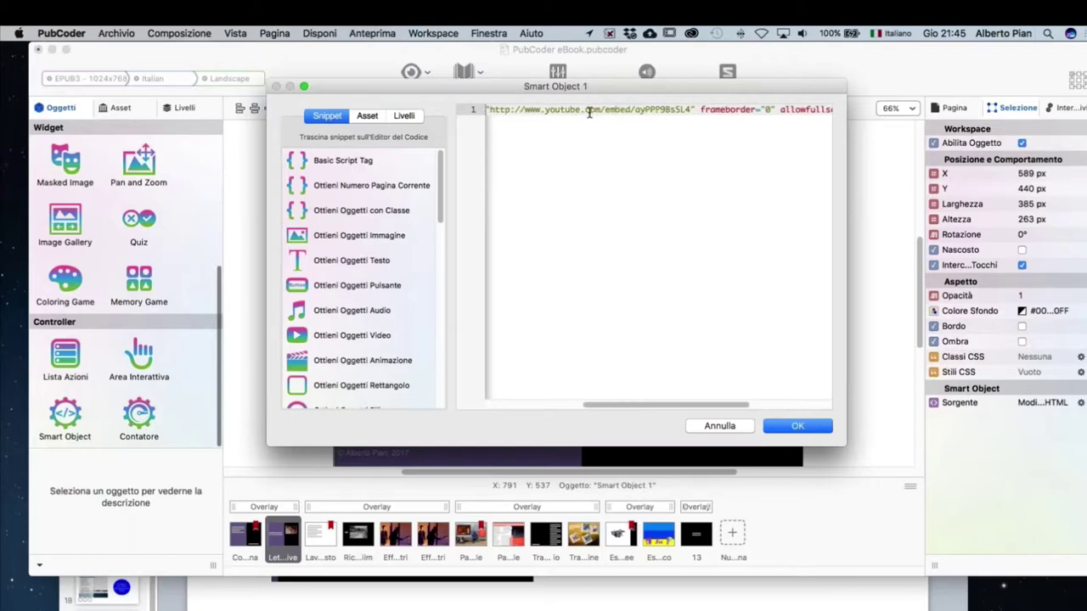
scroll(588, 111, "left", 1)
scroll(588, 111, "right", 1)
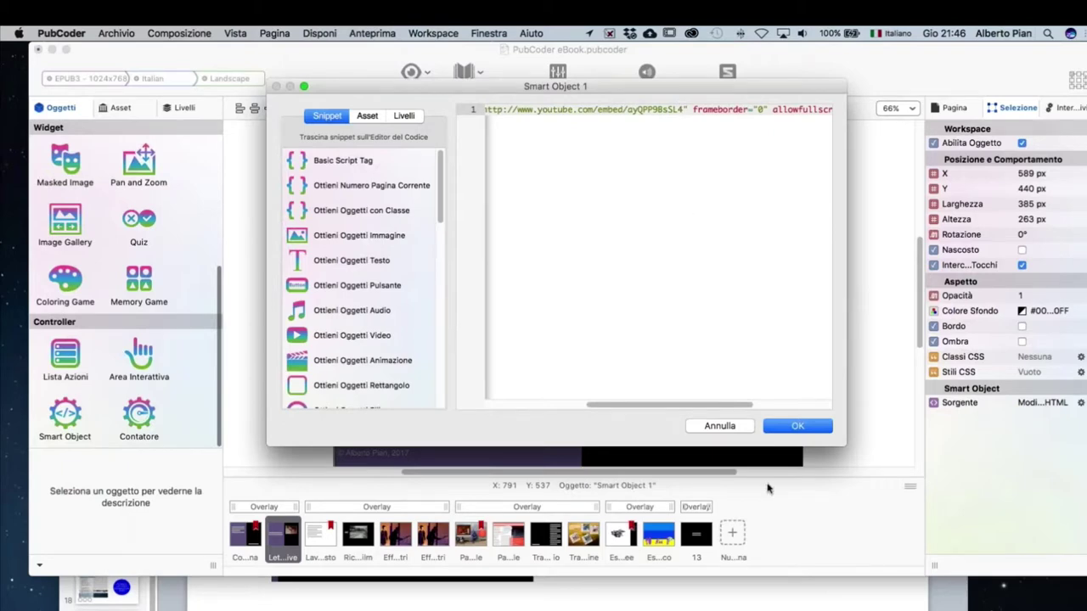
left_click(794, 426)
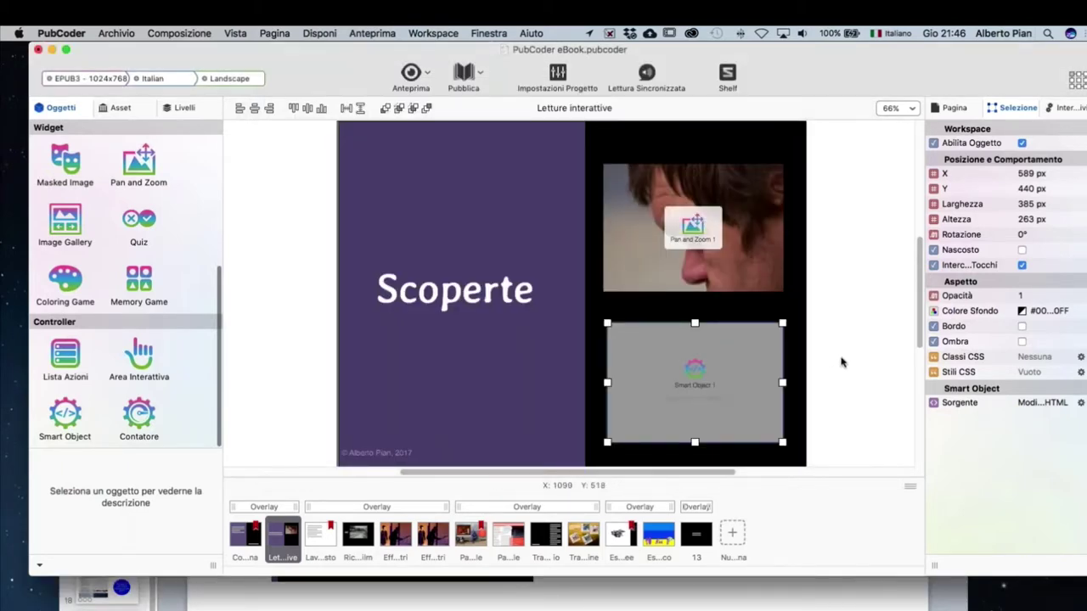
Switch to the Keynote presentation.
key("super+Tab")
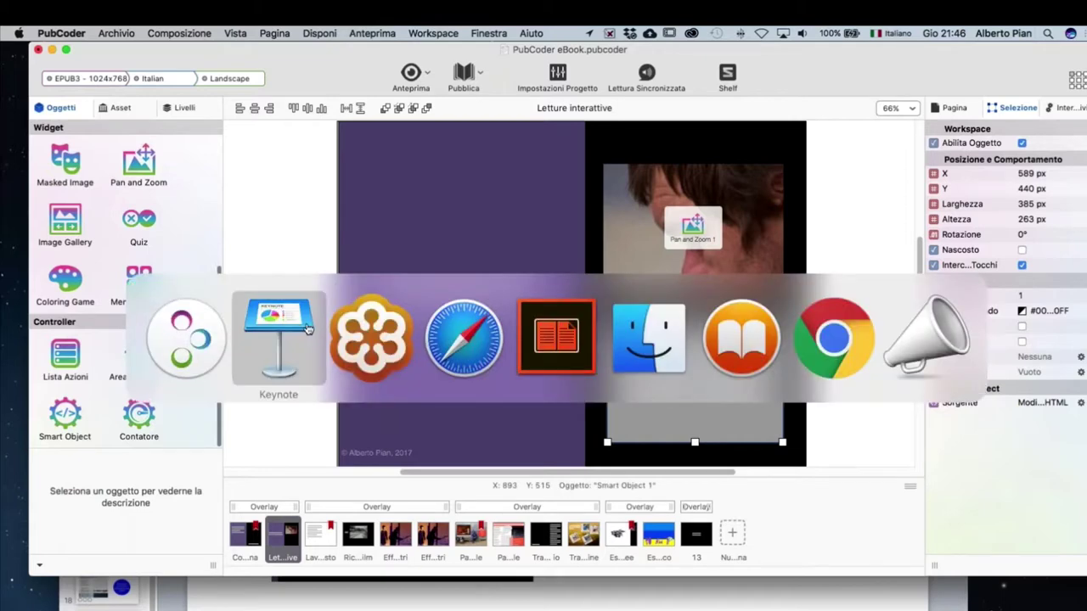
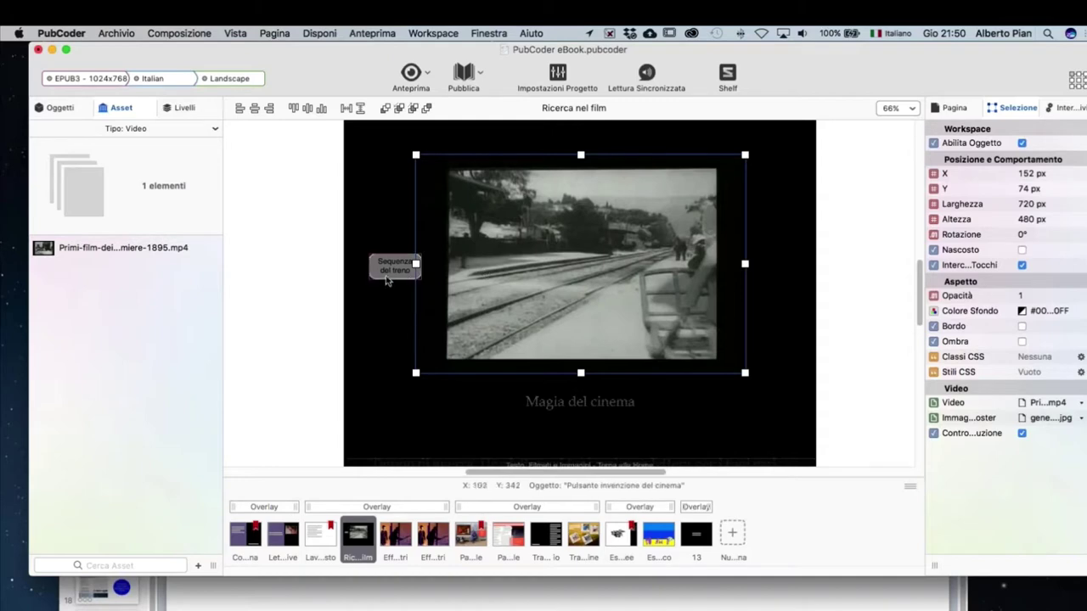
Select the "Sequenza del treno" button on the "Ricerca nel film" page and display its Touch Down interactions.
left_click(384, 271)
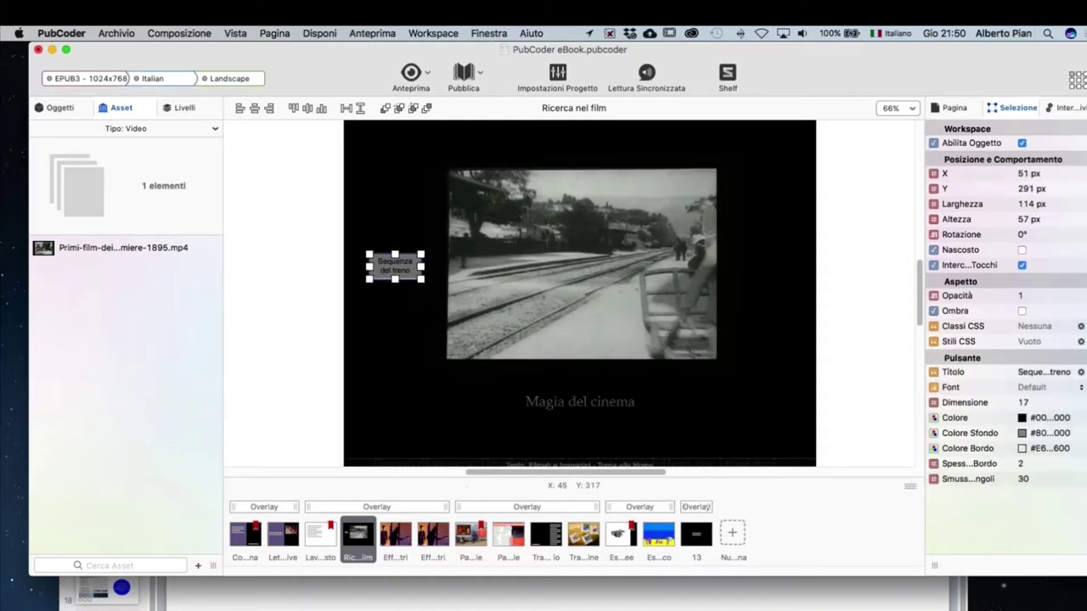
left_click(53, 105)
mouse_move(62, 149)
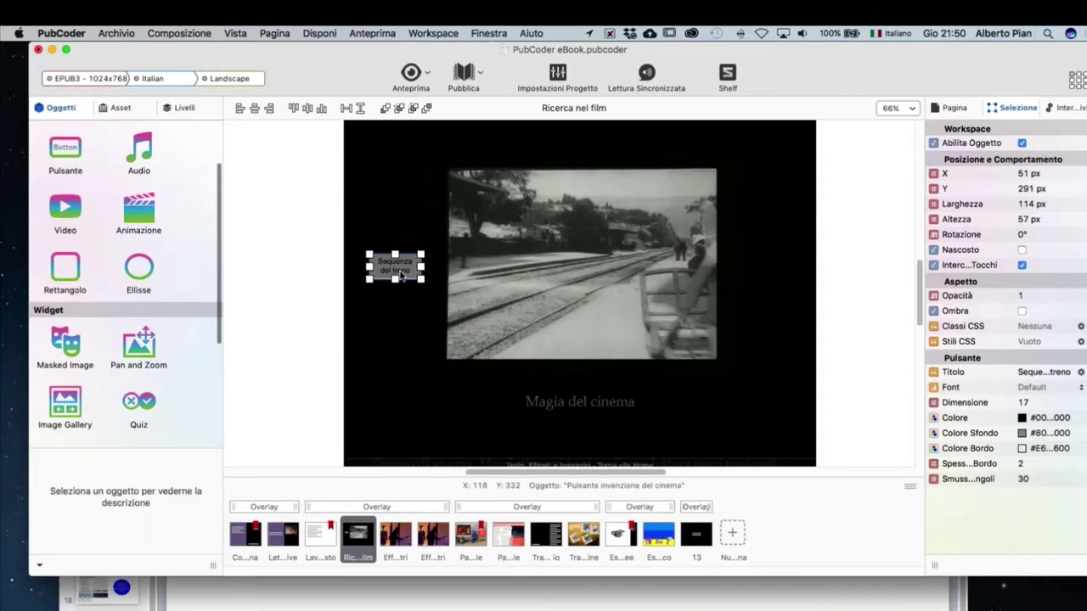
left_click(1055, 113)
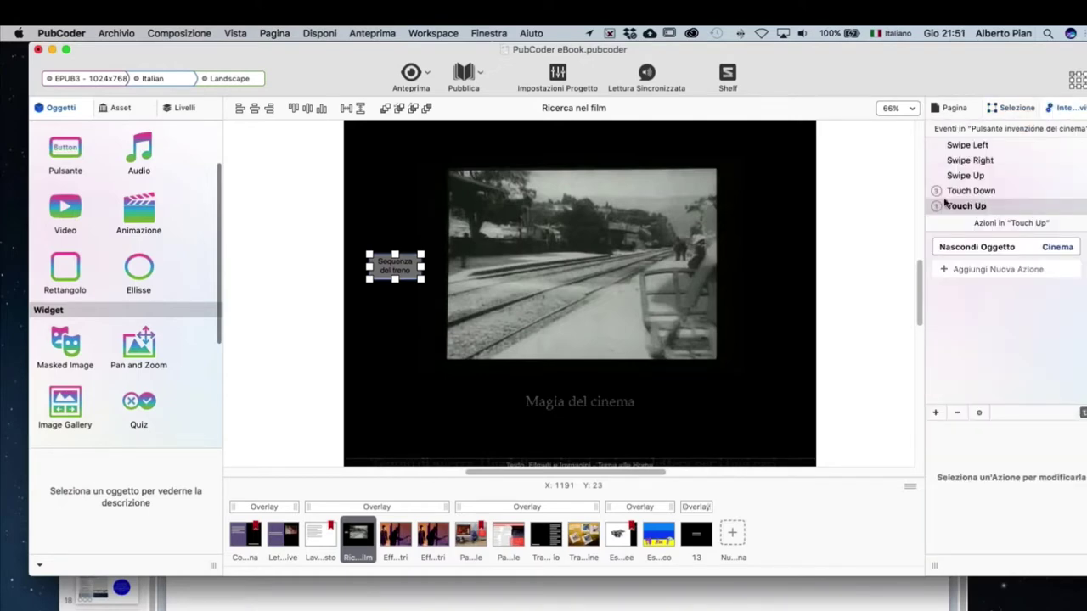
scroll(945, 202, "up", 1)
scroll(945, 202, "down", 1)
left_click(965, 192)
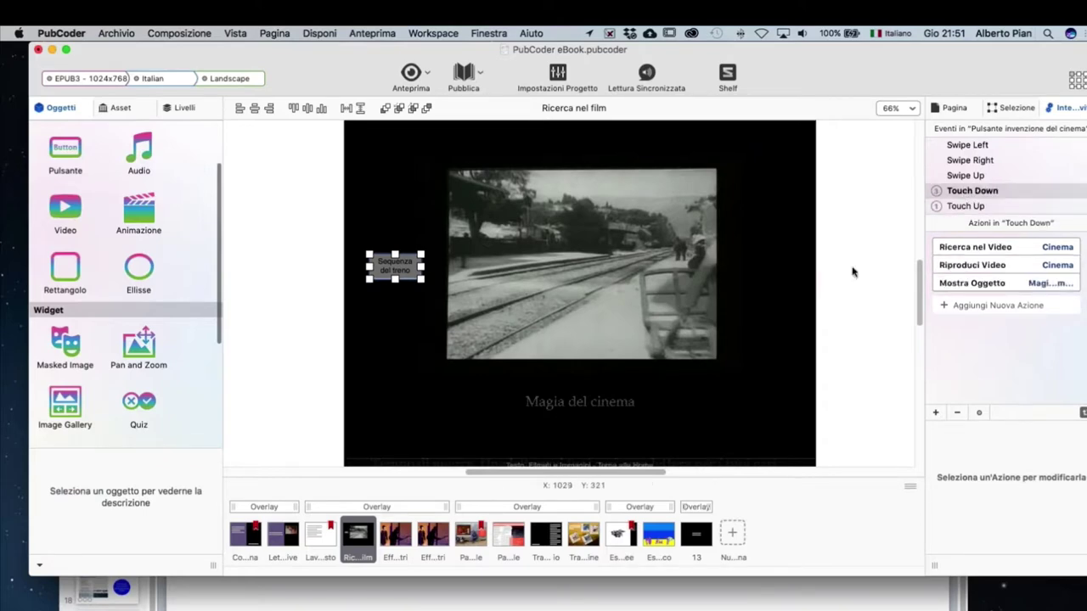
Examine the "Ricerca nel Video" action's settings, keeping Cinema as its target object and opening its Tempo value without changing it.
left_click(991, 251)
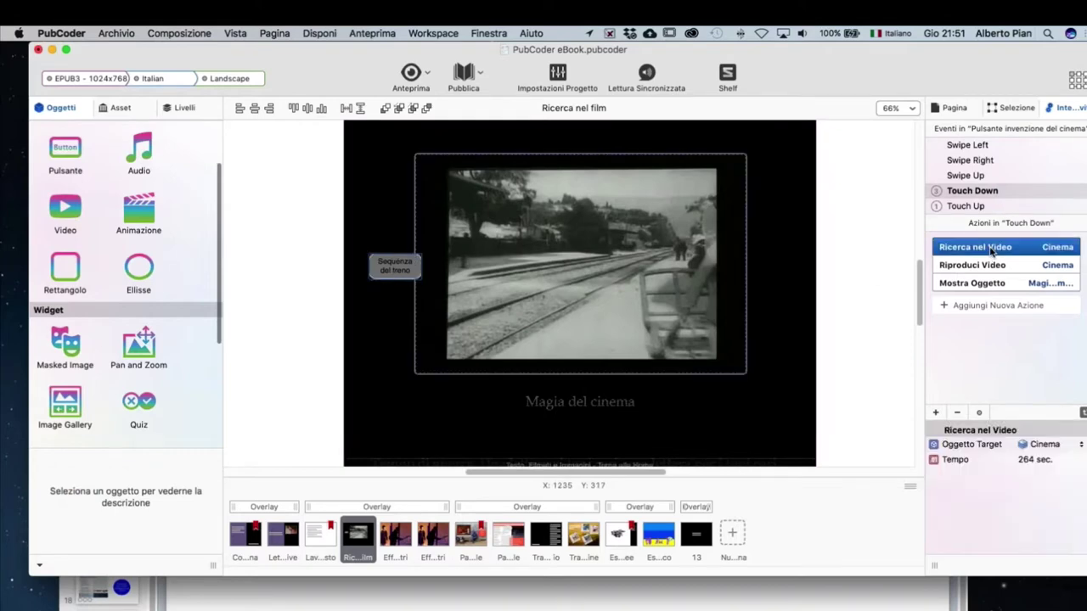
left_click(1045, 446)
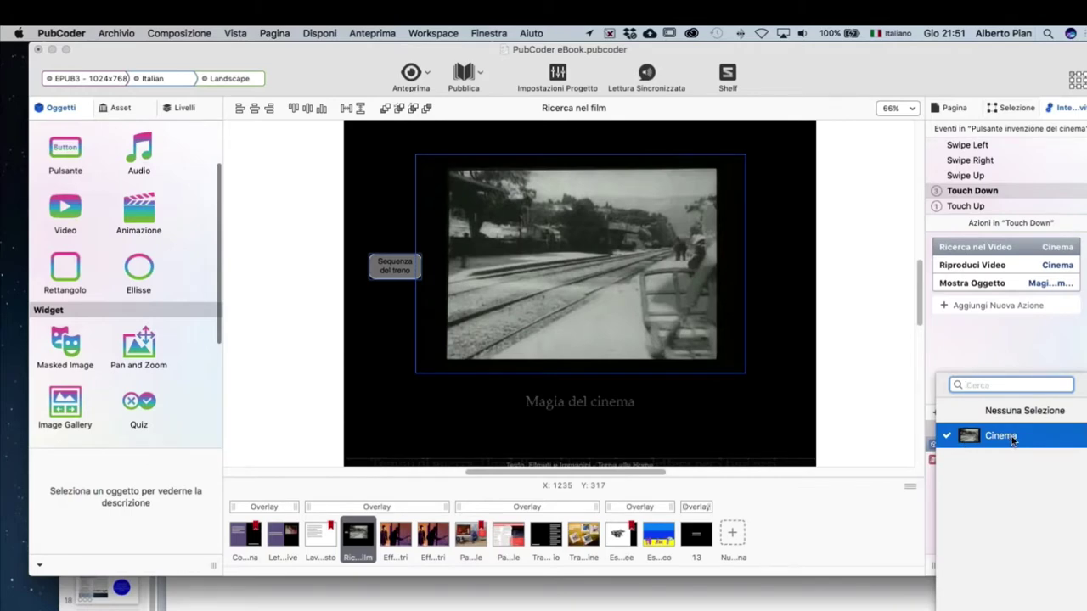
left_click(1012, 438)
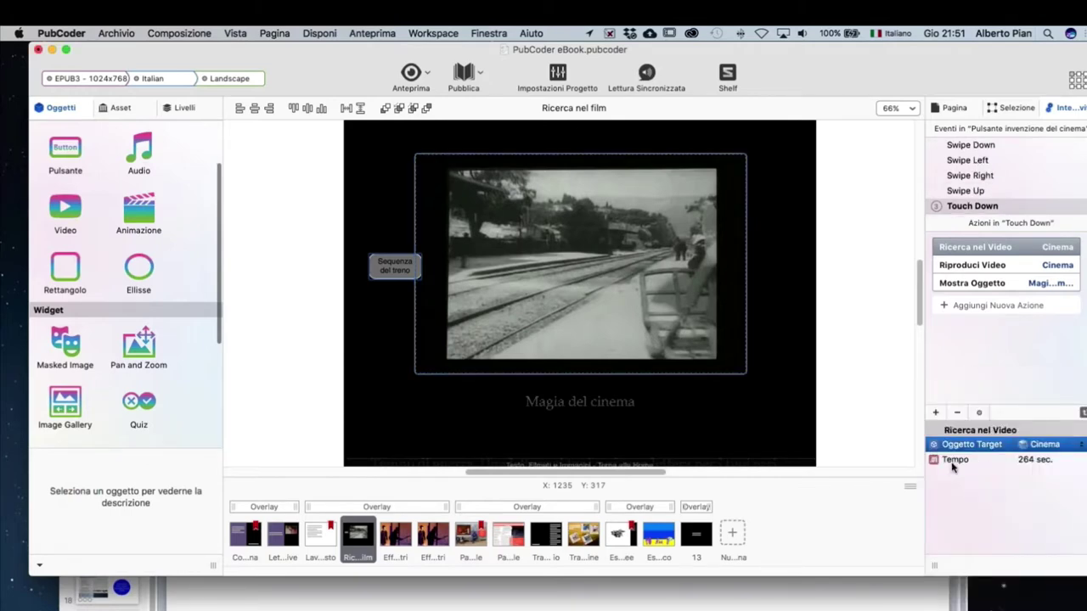
left_click(948, 462)
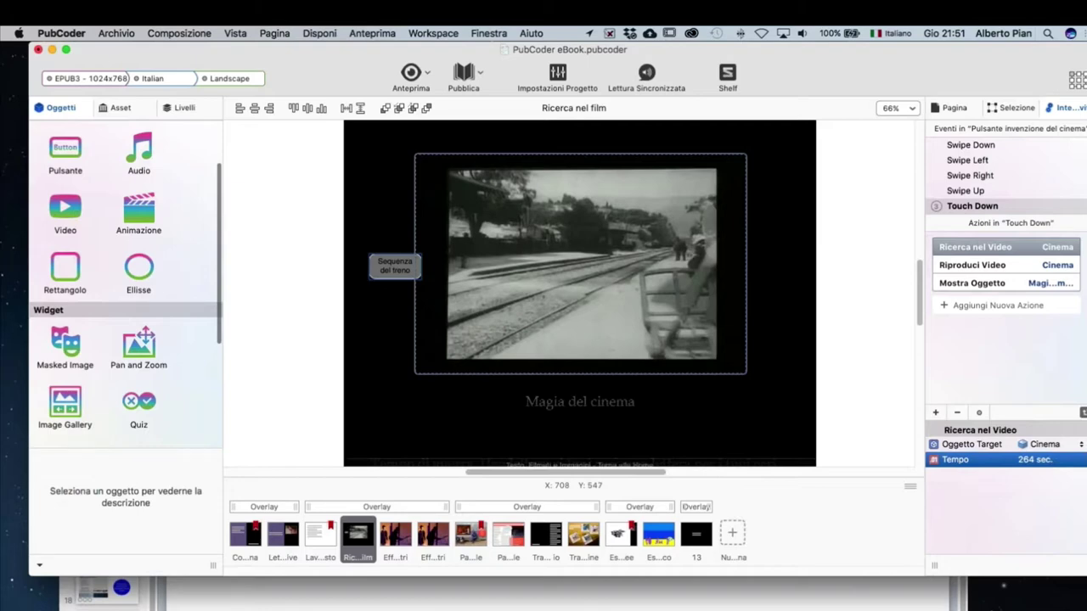
left_click(1025, 463)
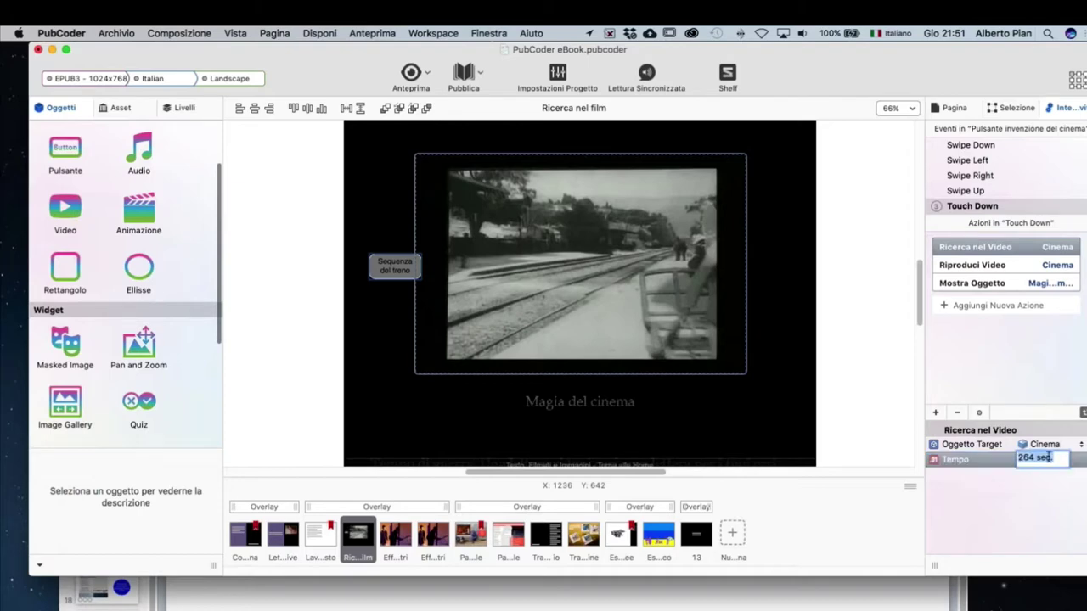
left_click(850, 370)
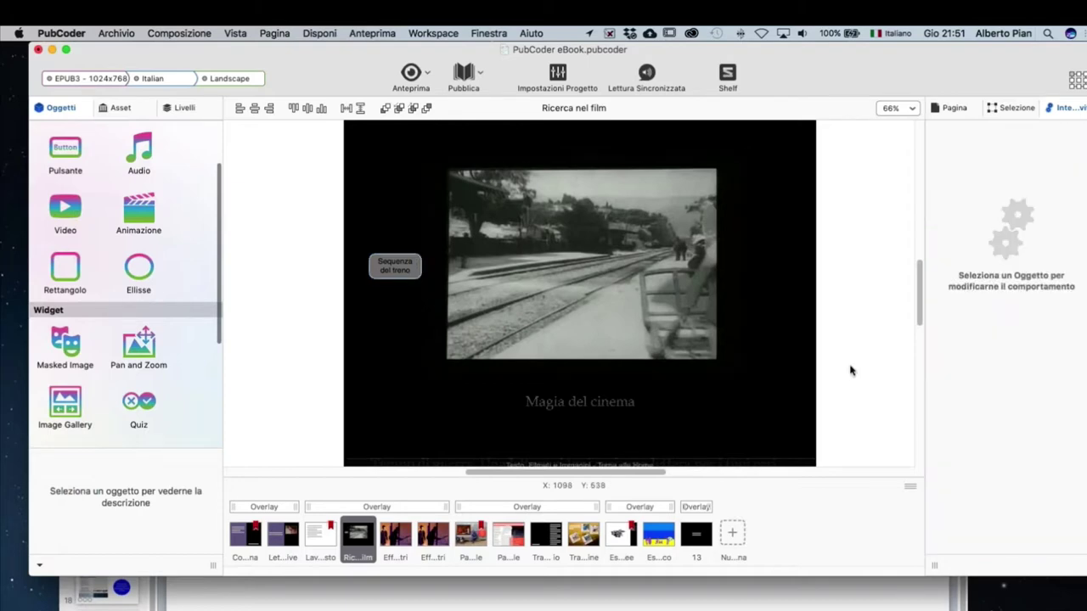
Reselect the "Sequenza del treno" button and examine the settings of the "Riproduci Video" action in its Touch Down event.
left_click(387, 270)
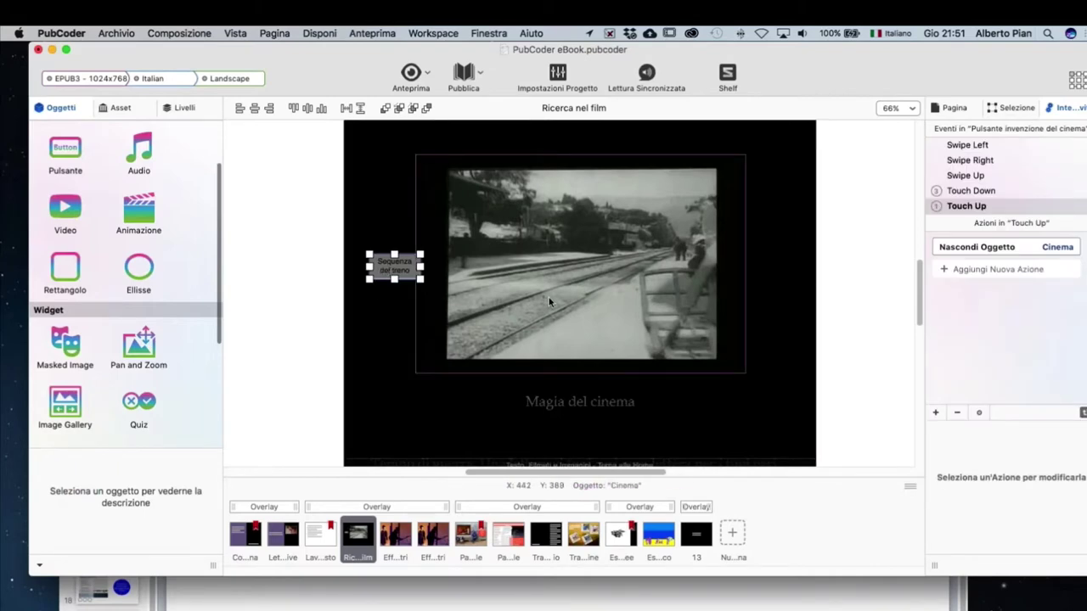
left_click(966, 191)
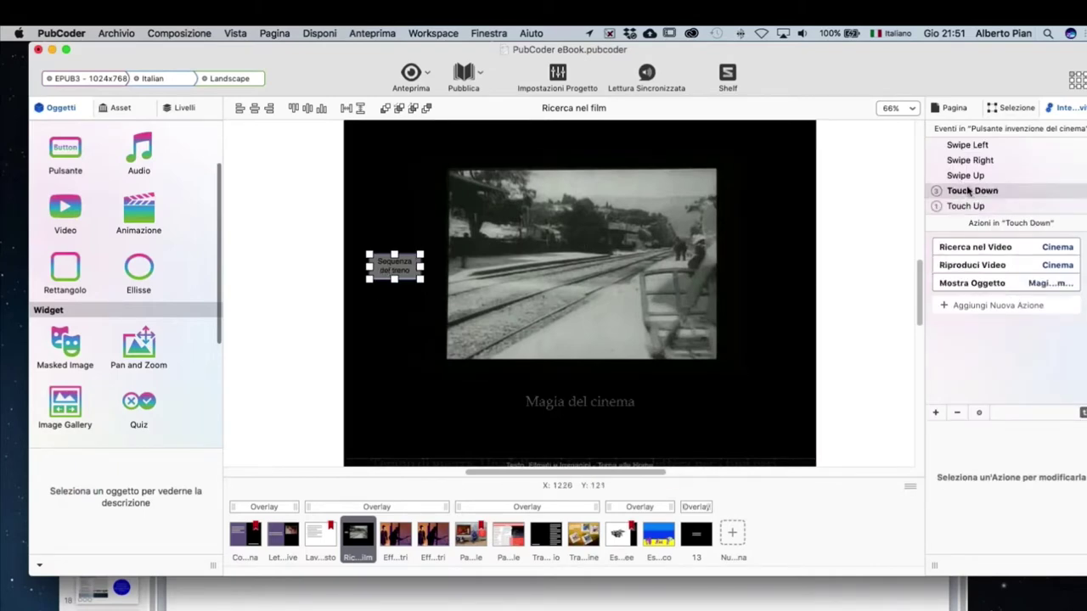
left_click(992, 266)
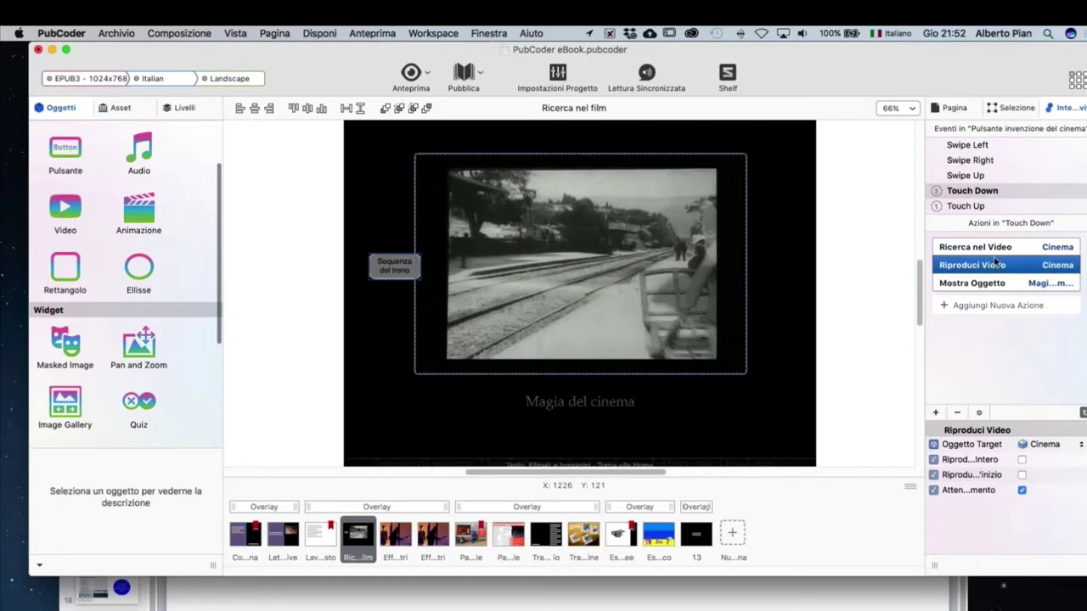
left_click(947, 307)
left_click(1001, 265)
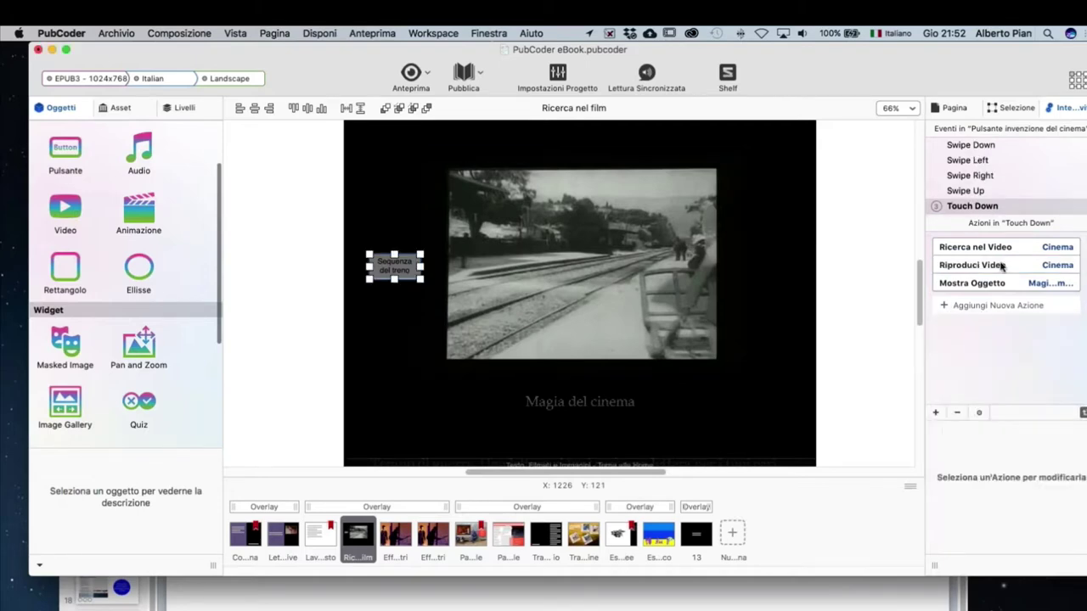
left_click(971, 266)
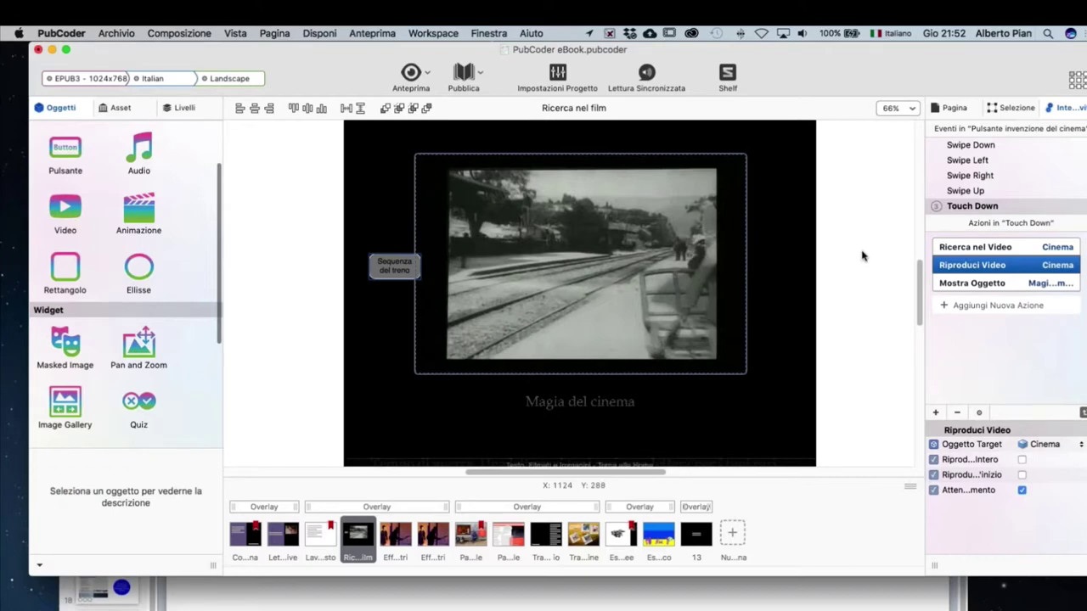
scroll(875, 281, "left", 2)
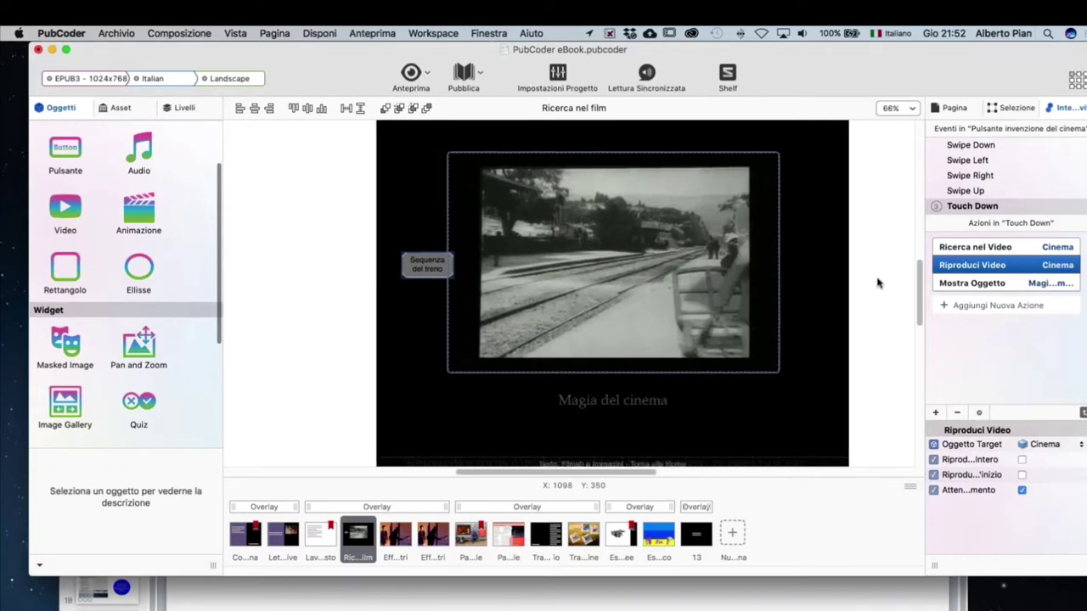
Examine the "Mostra Oggetto" action and its available target objects, keeping the "Magia del cinema" text as target.
left_click(994, 288)
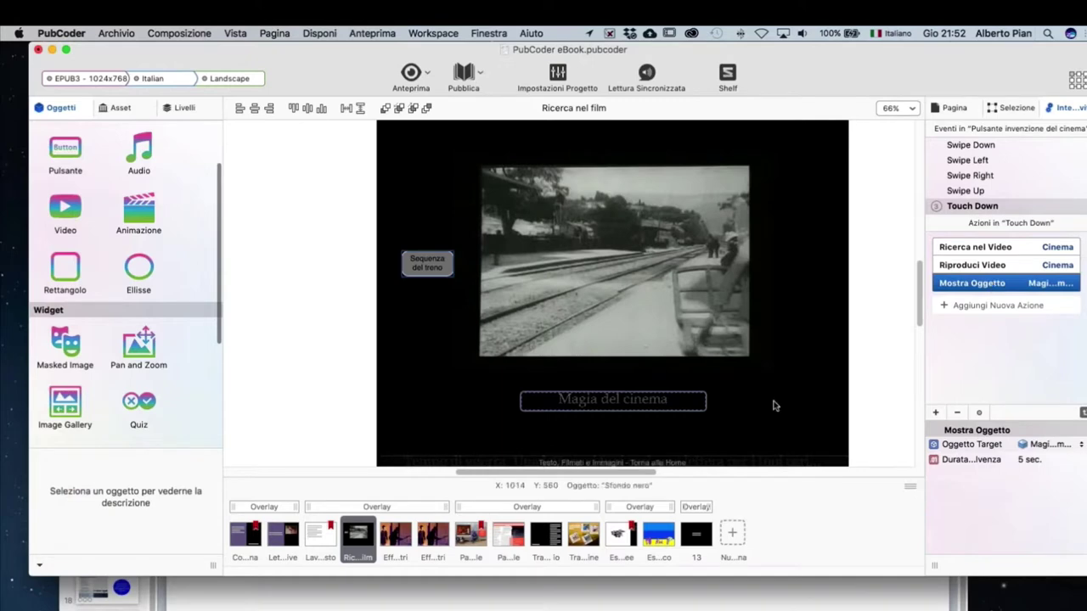
left_click(1048, 445)
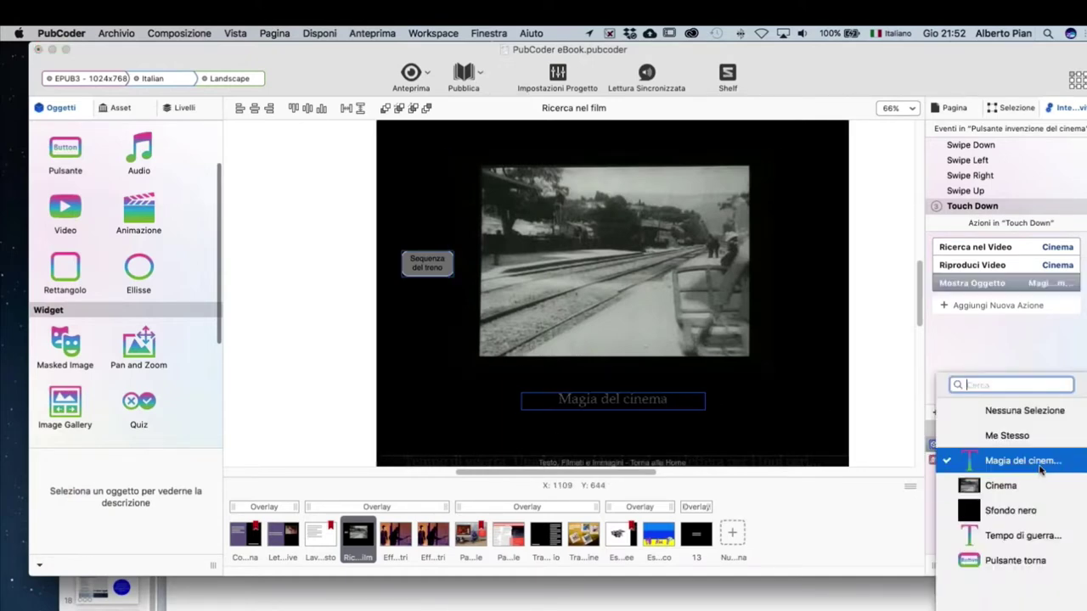
left_click(1039, 463)
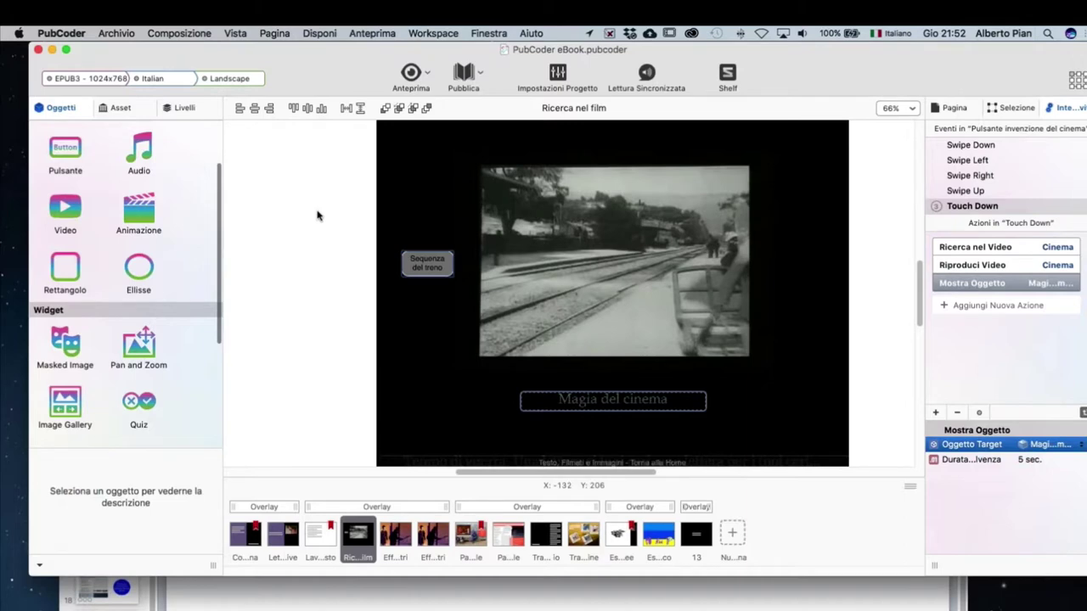
Switch to Keynote and show the slide "Immagini posizioni degli oggetti: album delle figurine" at 90% zoom.
key("super+Tab")
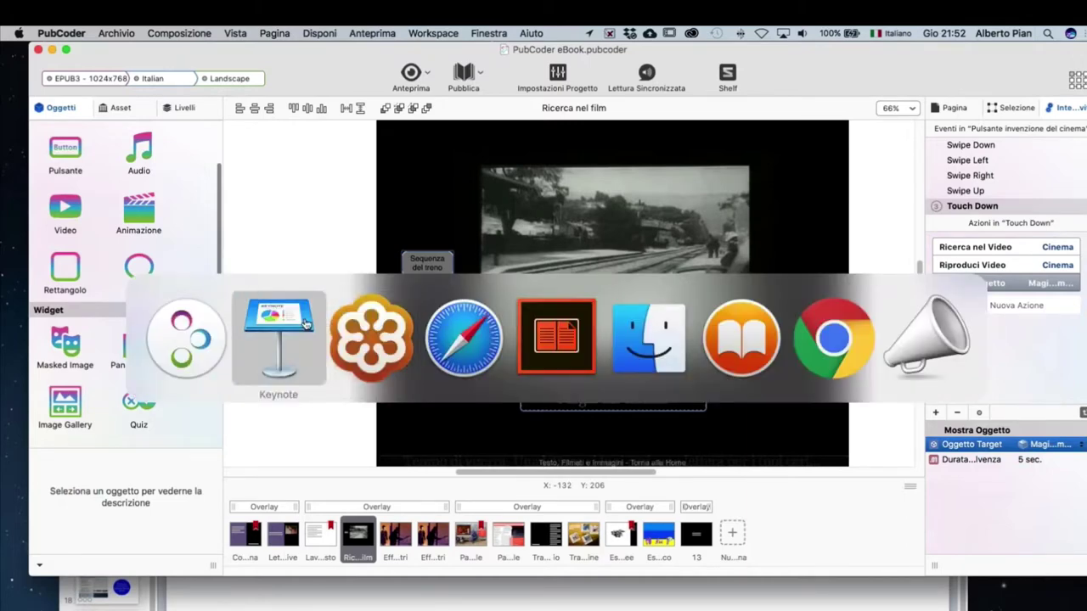
left_click(305, 322)
scroll(110, 424, "down", 2)
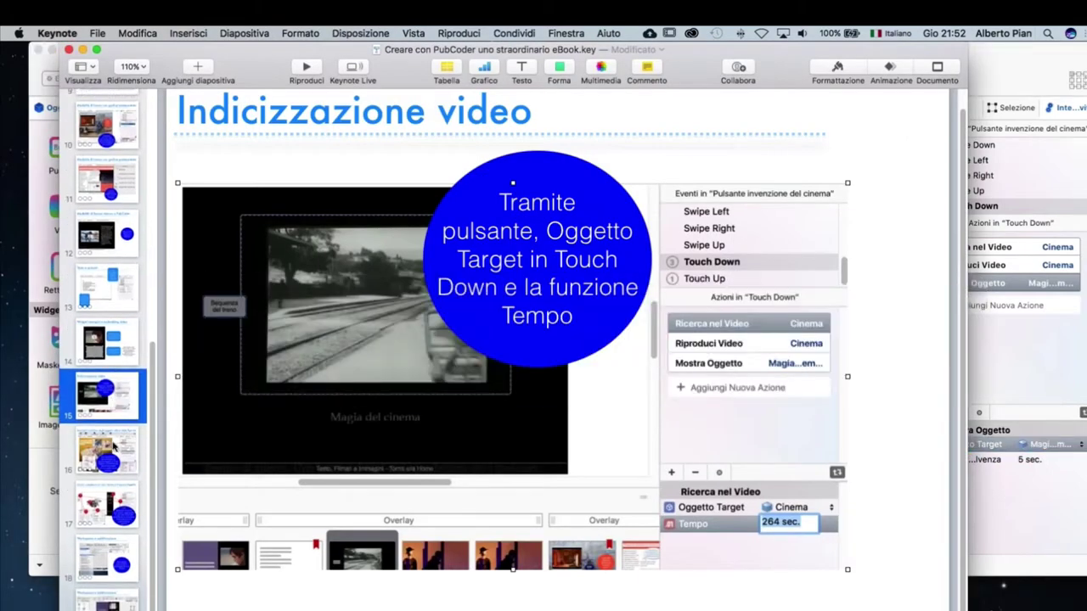
left_click(113, 446)
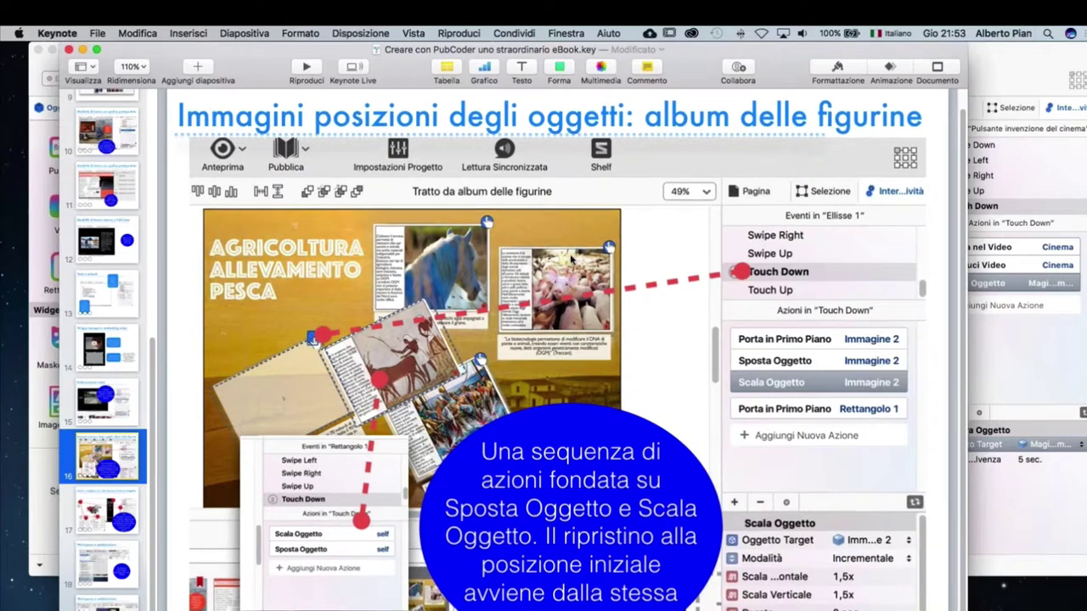
key("super+minus")
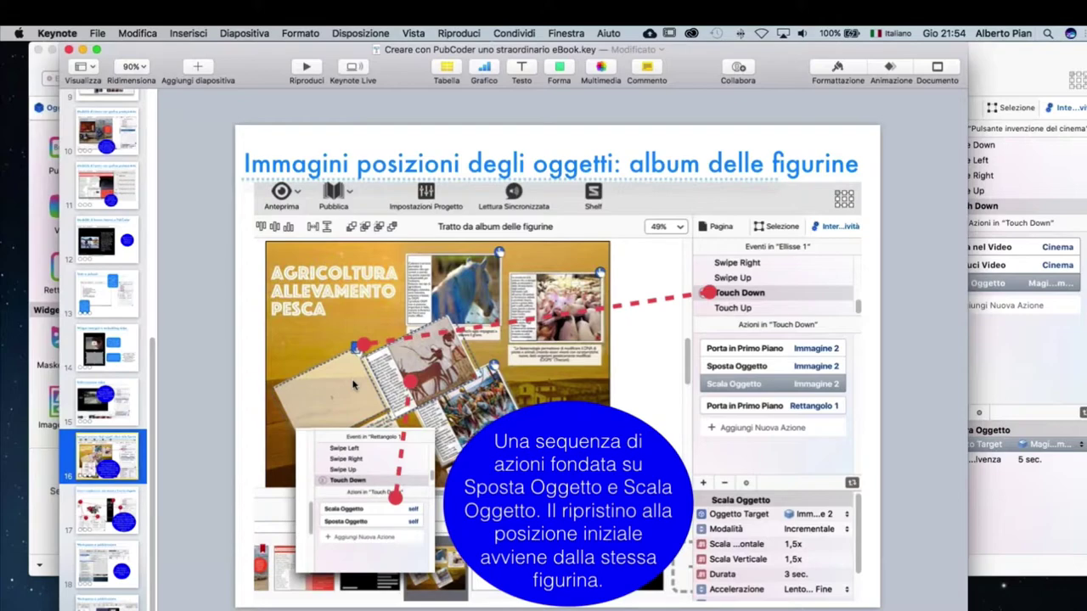
Switch to PubCoder, open the "Tratto da album delle figurine" page and launch a quick preview of that page.
key("super+Tab")
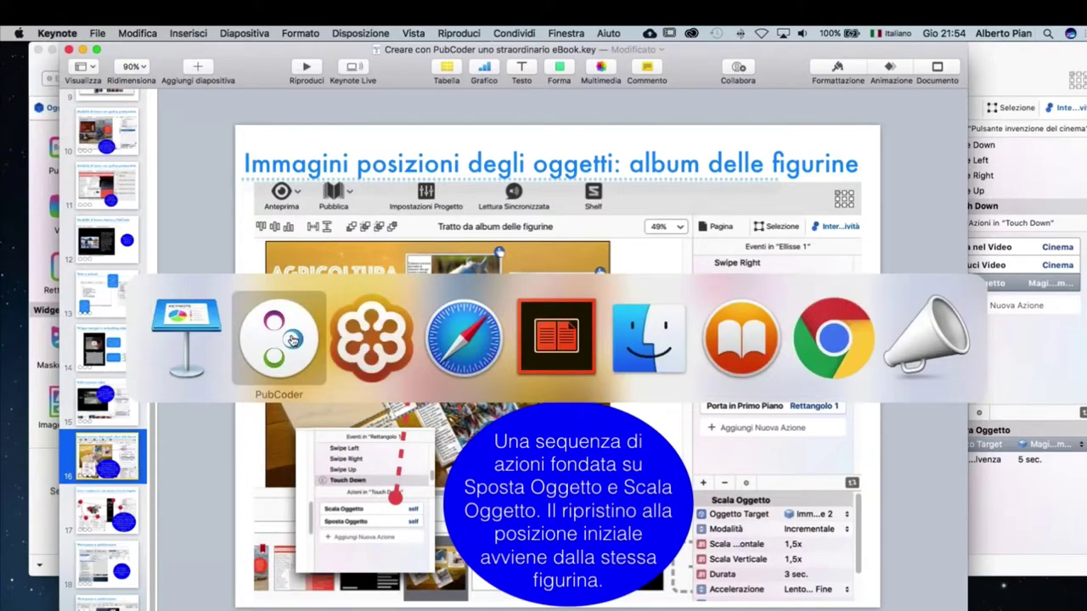
left_click(291, 339)
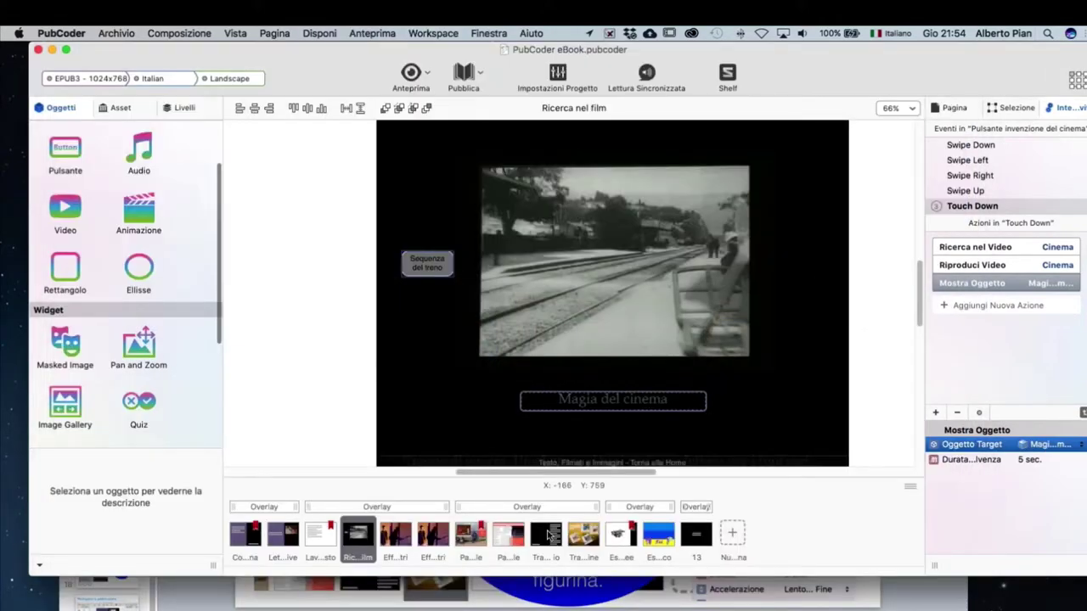
left_click(583, 535)
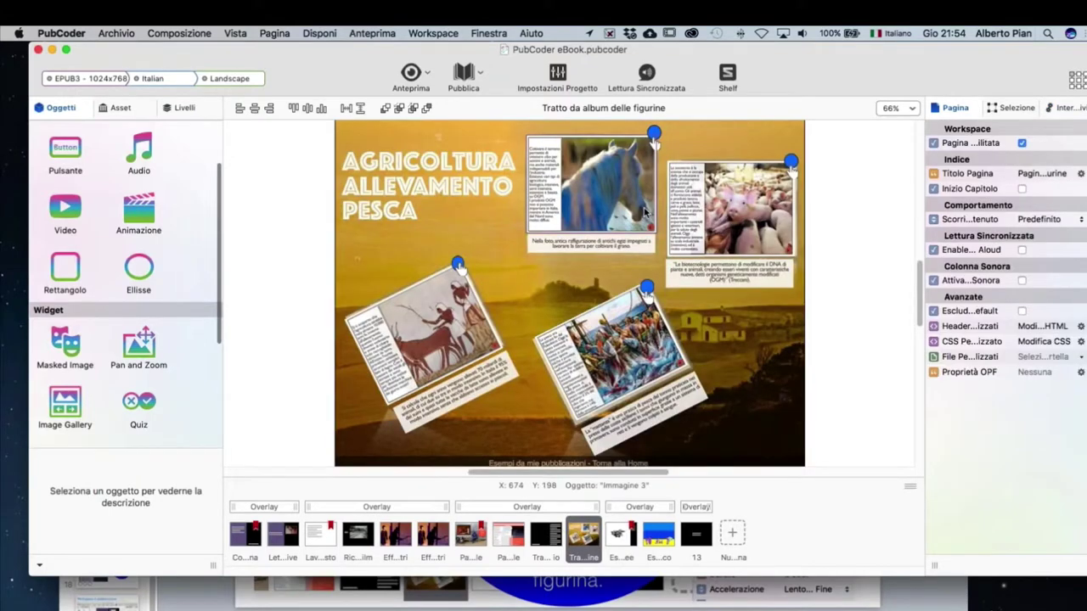
left_click(426, 74)
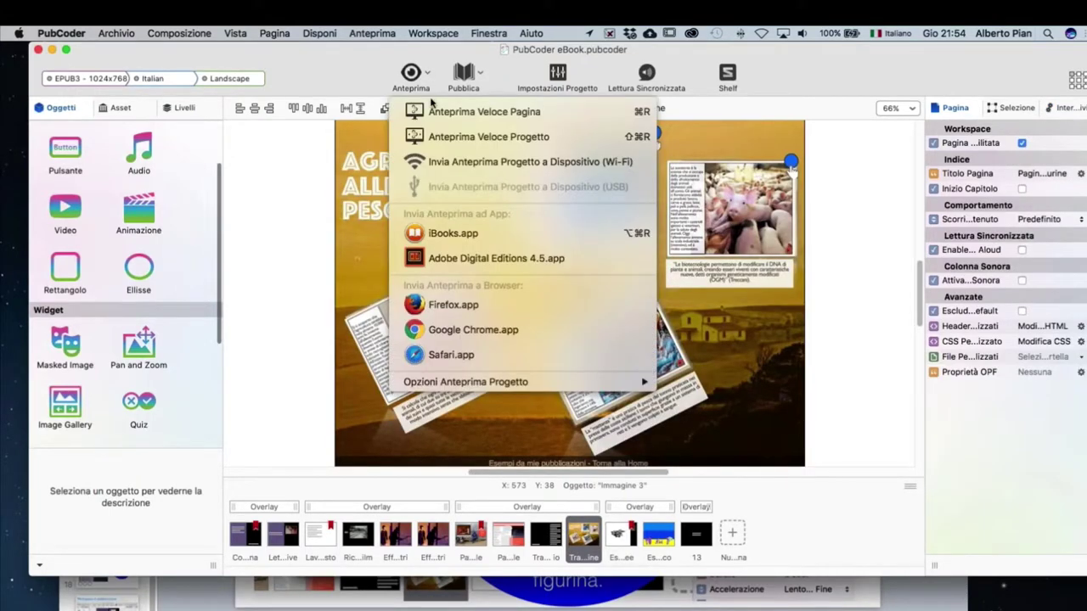
left_click(431, 104)
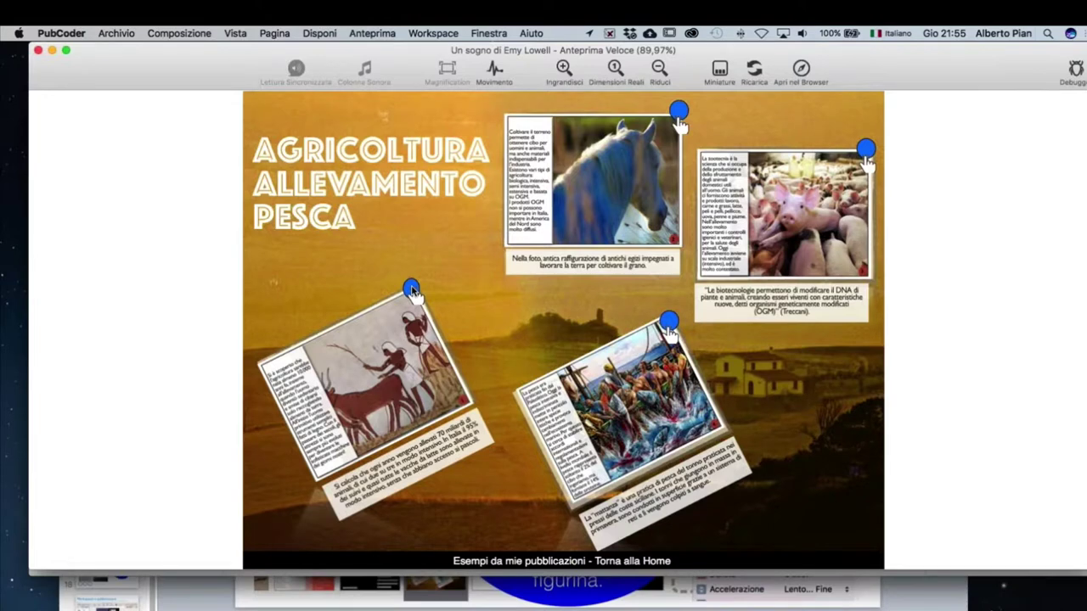
Test the ancient farming and horse stickers in the preview by enlarging each one and returning it to its place.
left_click(412, 290)
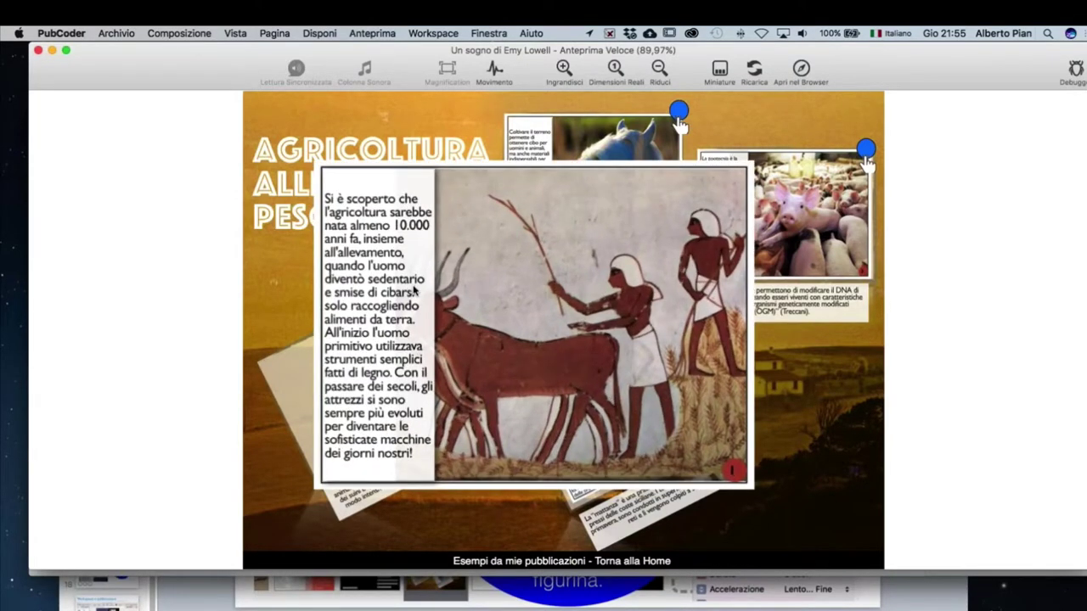
left_click(477, 280)
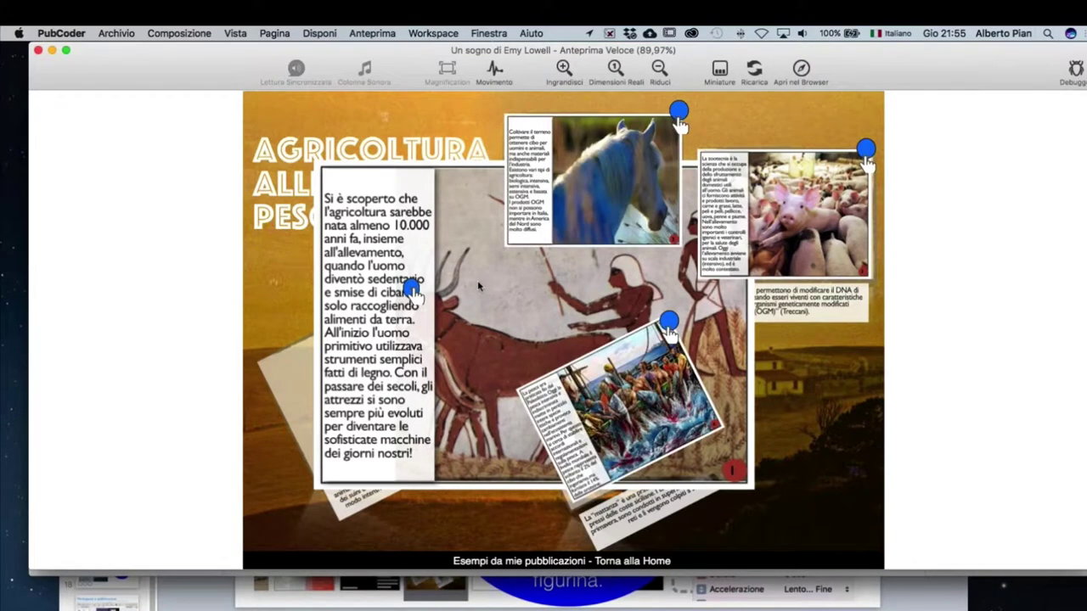
left_click(675, 109)
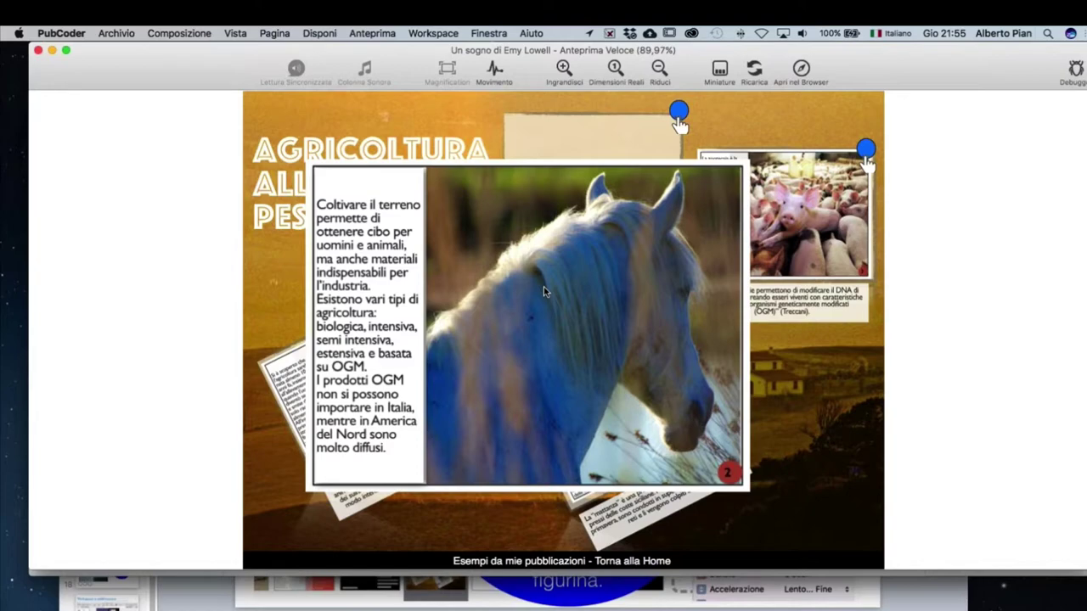
left_click(543, 291)
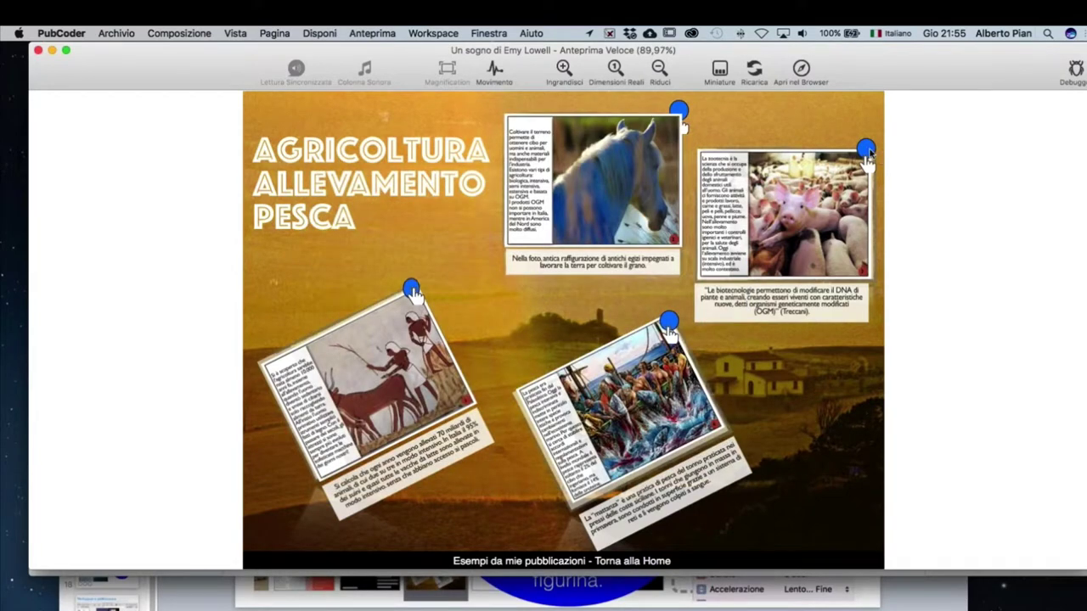
Test the pig and fishing stickers by enlarging each one and returning it to its place, and close the preview.
left_click(865, 153)
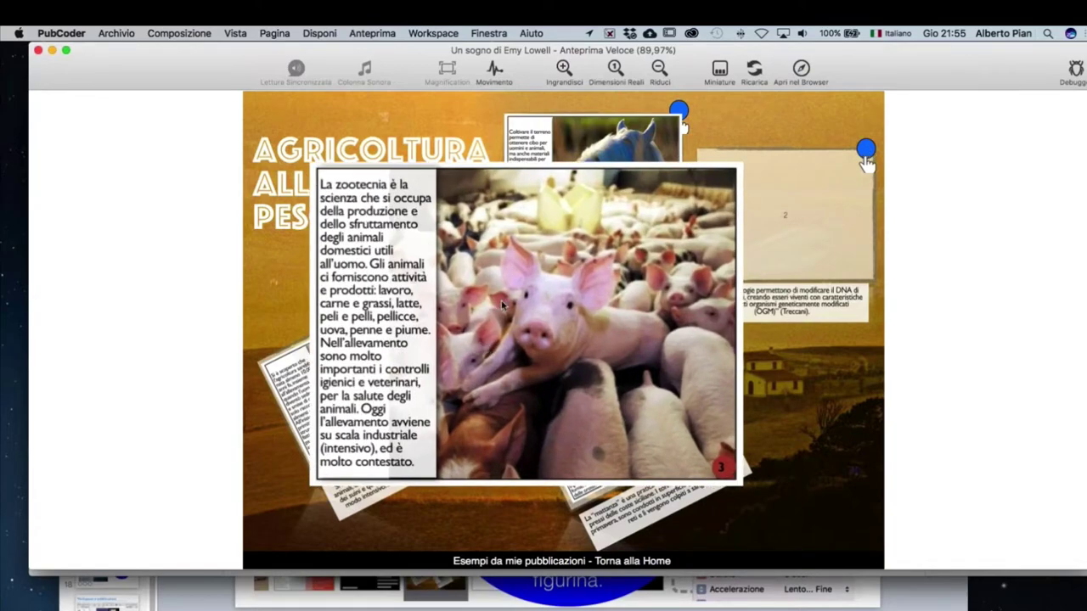
left_click(503, 305)
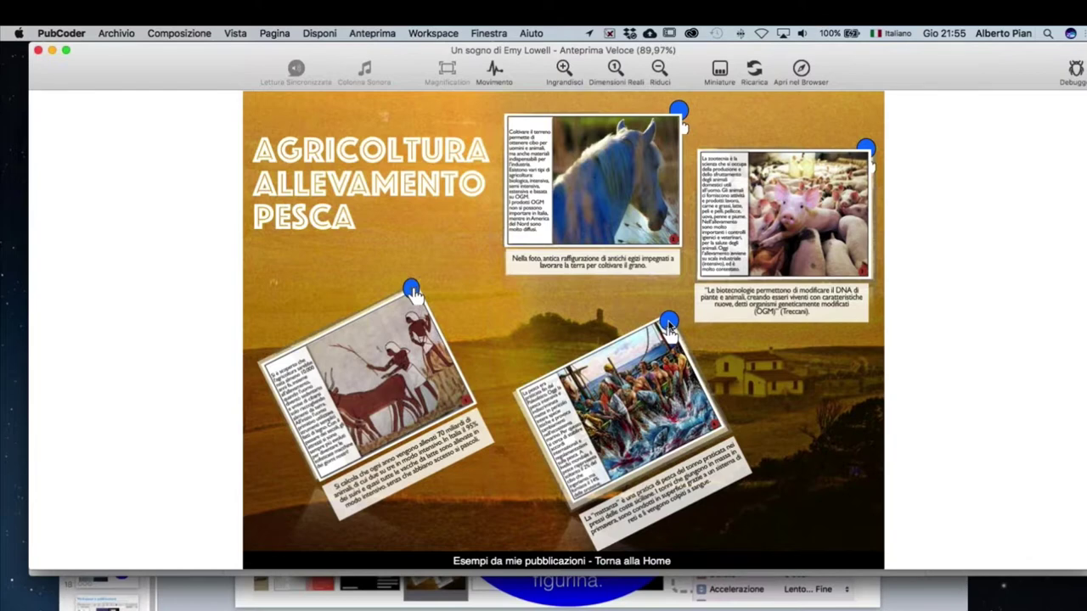
left_click(668, 324)
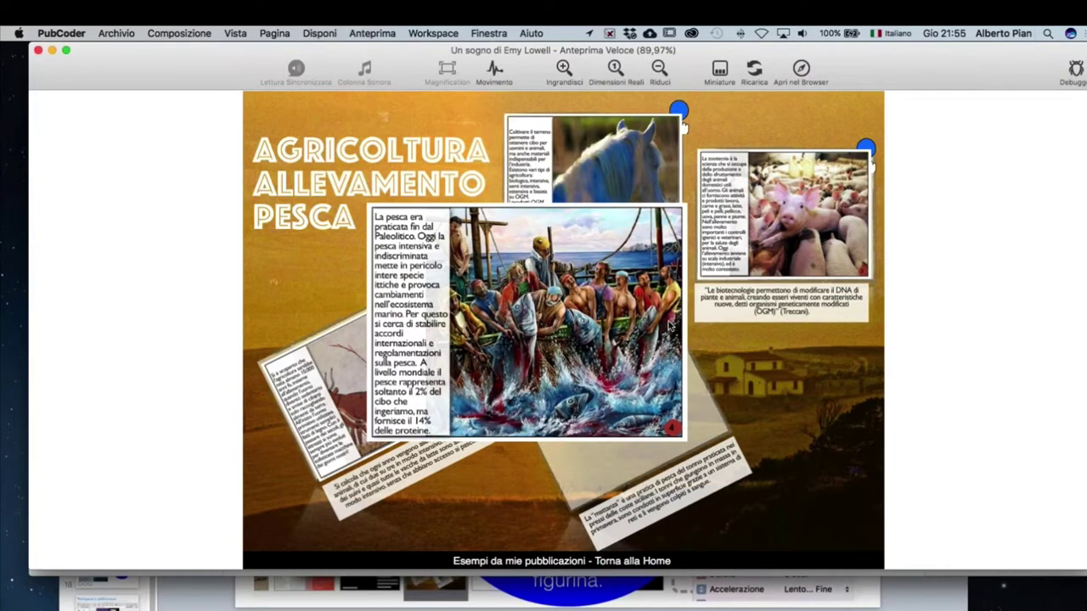
left_click(550, 325)
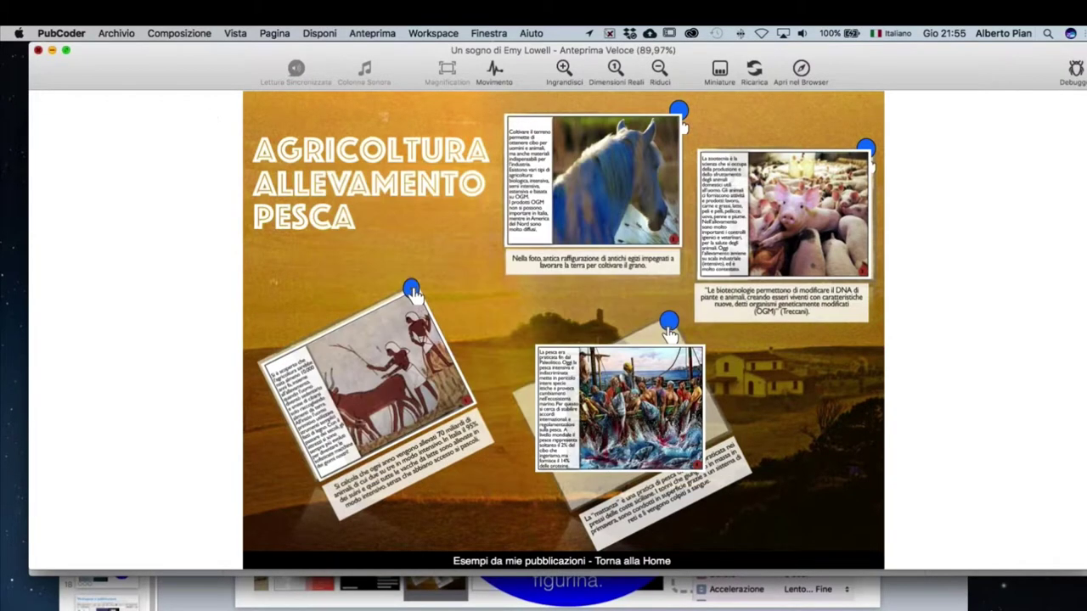
key("super+w")
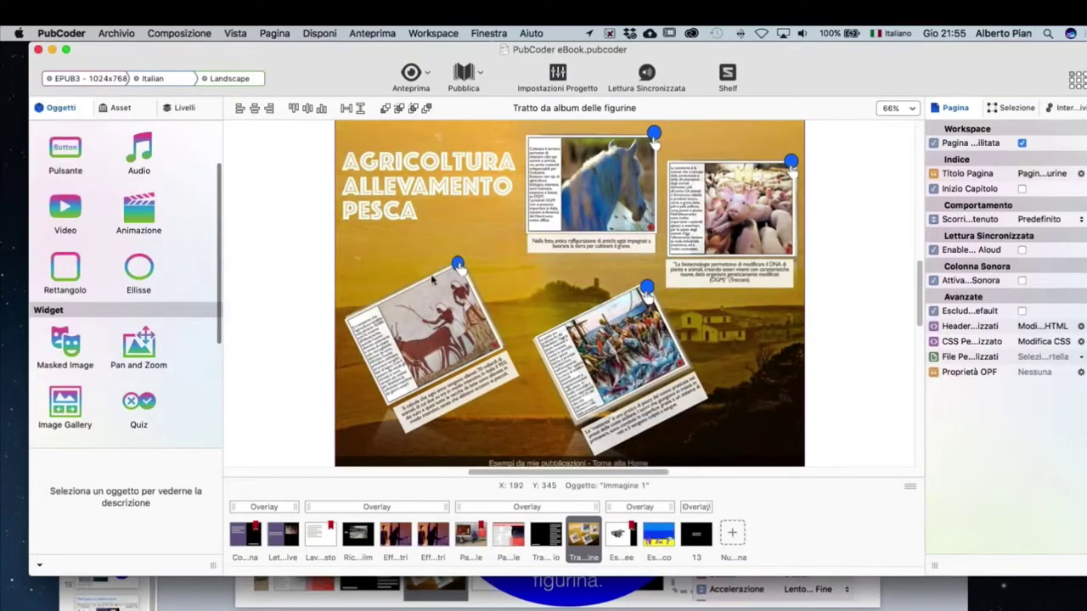
Select the blue ellipse above the ancient farming sticker and display its Touch Down interactions.
left_click(458, 263)
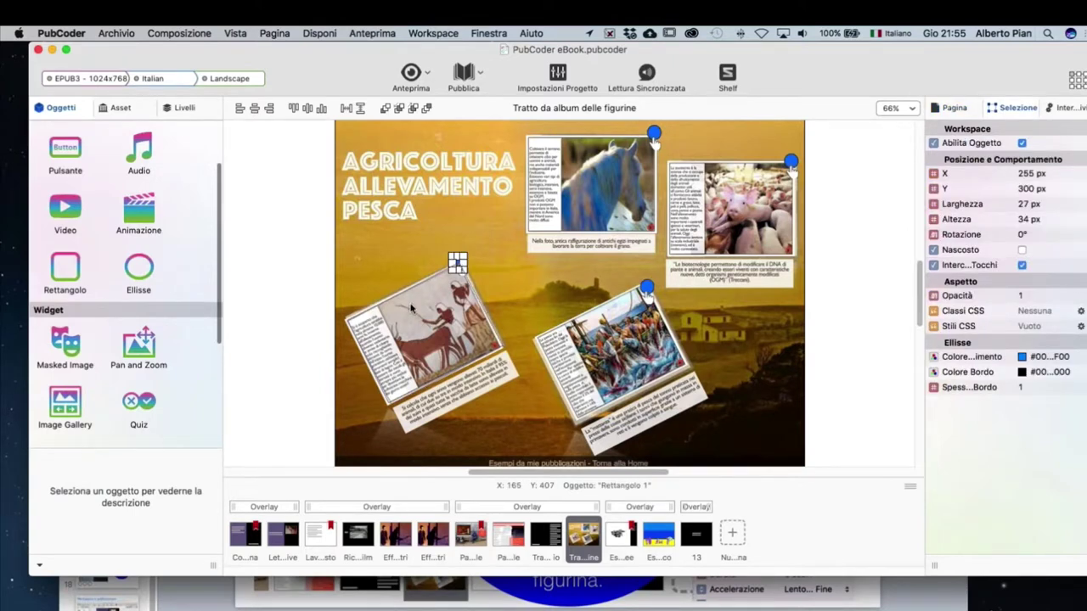
left_click(1065, 108)
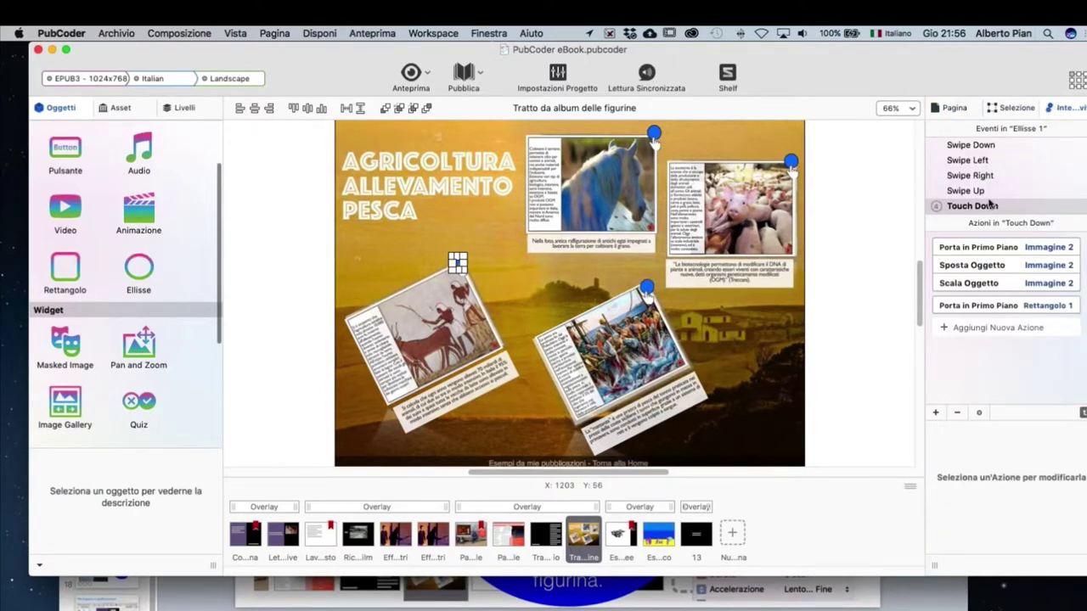
Inspect the Porta in Primo Piano and Sposta Oggetto actions for Immagine 2 in the blue ellipse's Touch Down event.
left_click(967, 246)
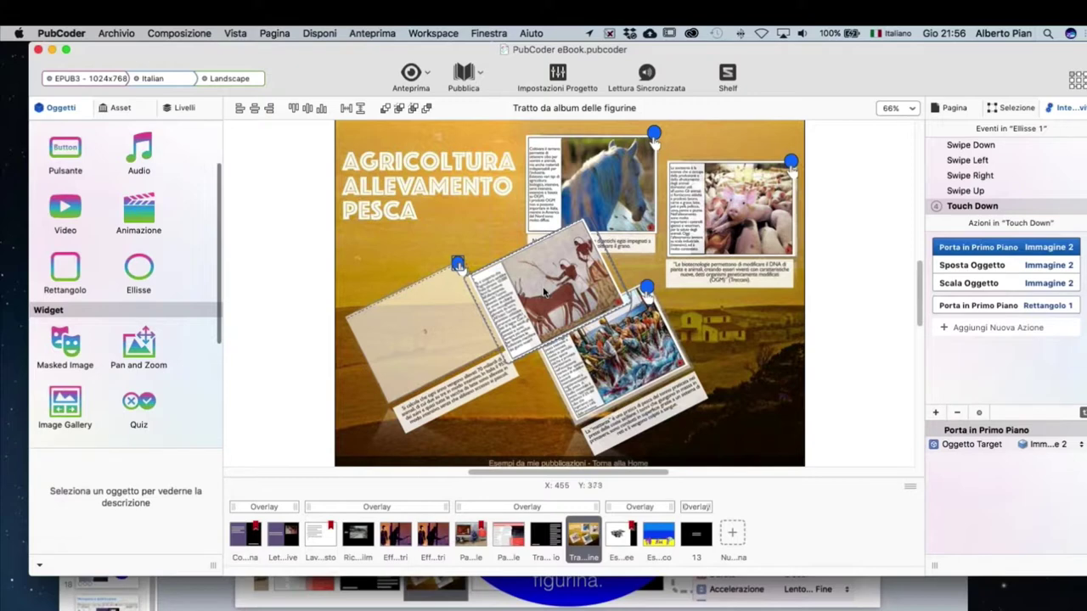
left_click(457, 264)
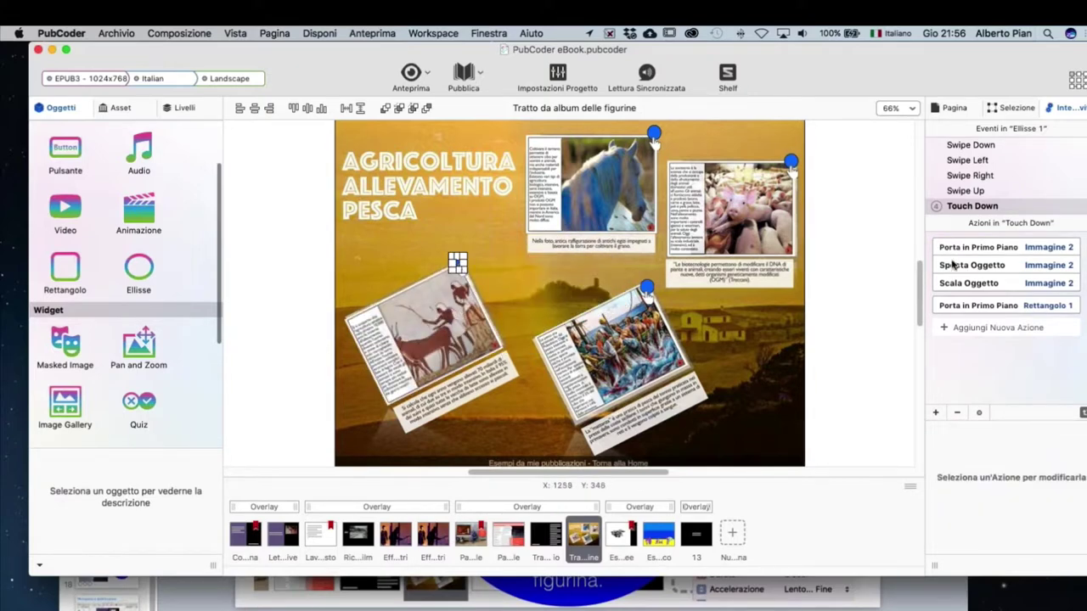
left_click(993, 246)
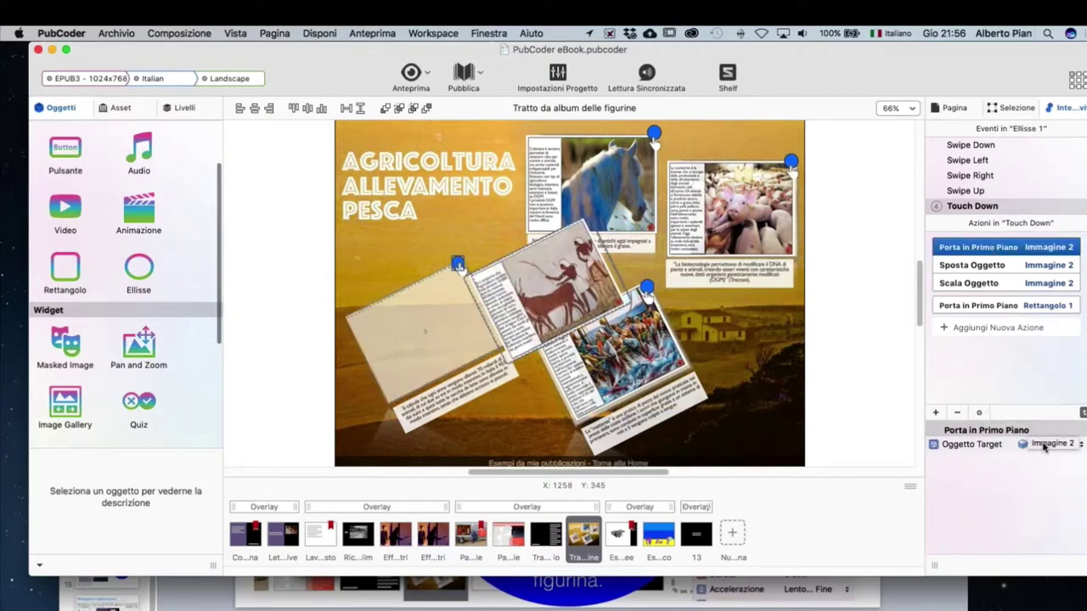
left_click(987, 267)
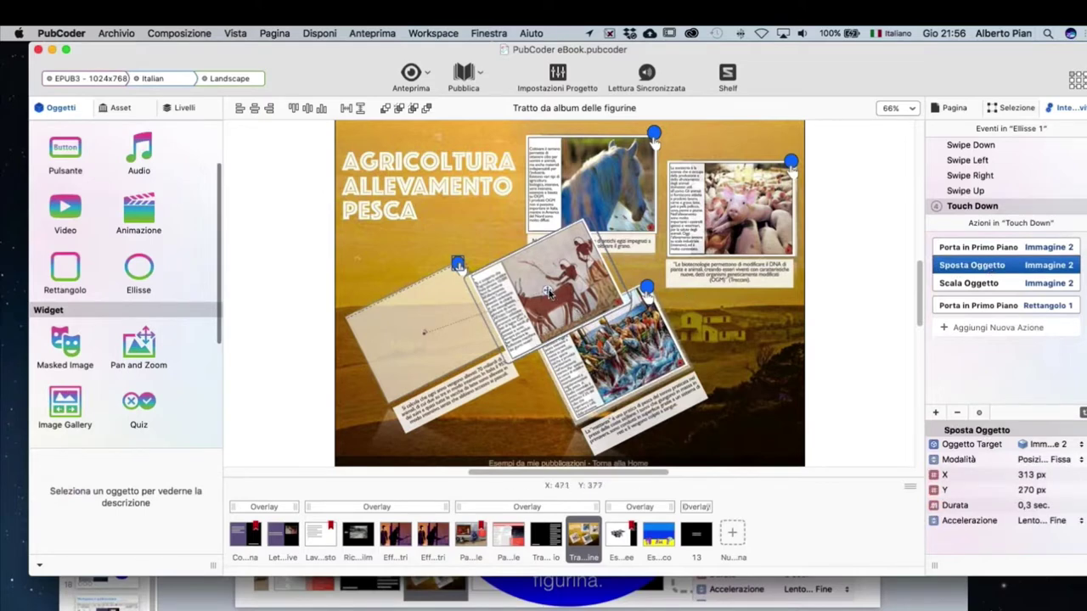
Try a Sposta Oggetto destination of X 861 px, Y 326 px for the ancient farming sticker and check it in the page preview.
mouse_move(547, 293)
left_mouse_down()
mouse_move(547, 278)
mouse_move(554, 306)
mouse_move(801, 320)
left_mouse_up()
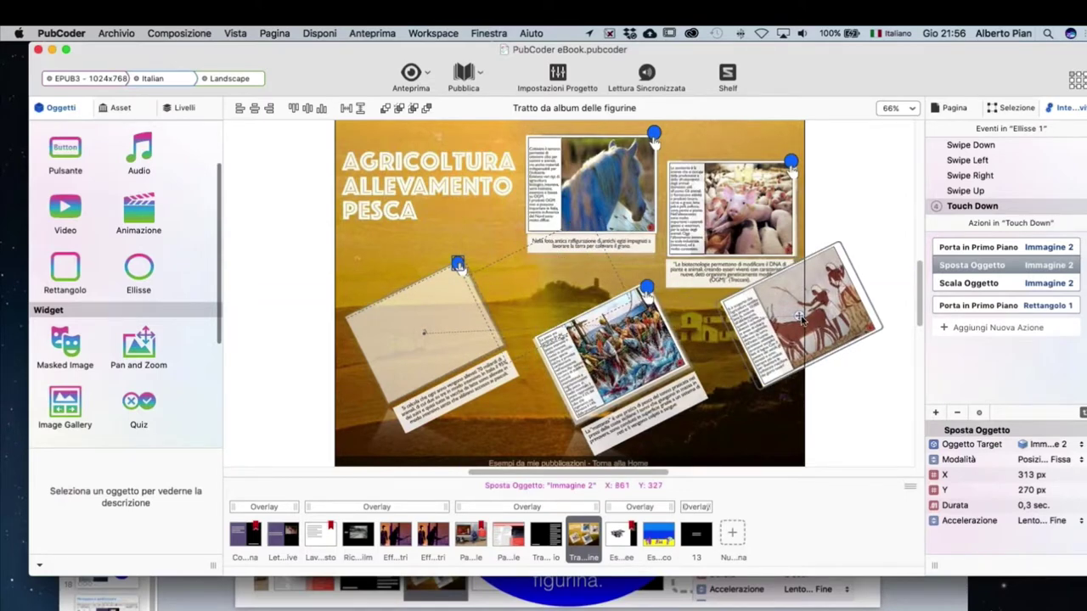
left_click(416, 75)
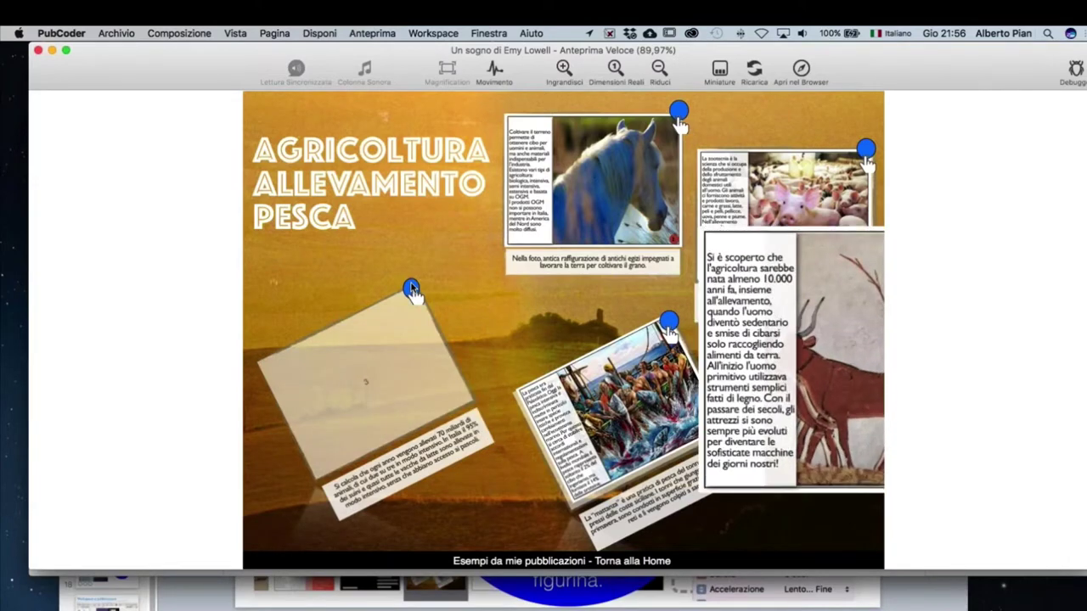
left_click(37, 50)
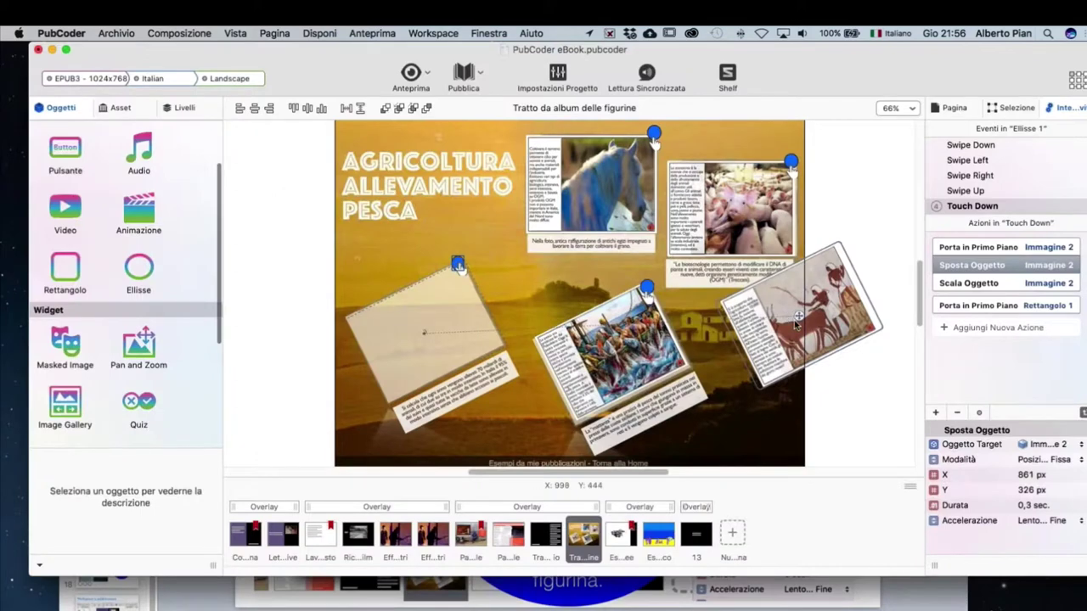
Move the ancient farming sticker's Sposta Oggetto destination to X 342 px, Y 305 px and test its enlargement in the quick page preview.
left_click_drag(796, 321, 560, 306)
left_click(428, 75)
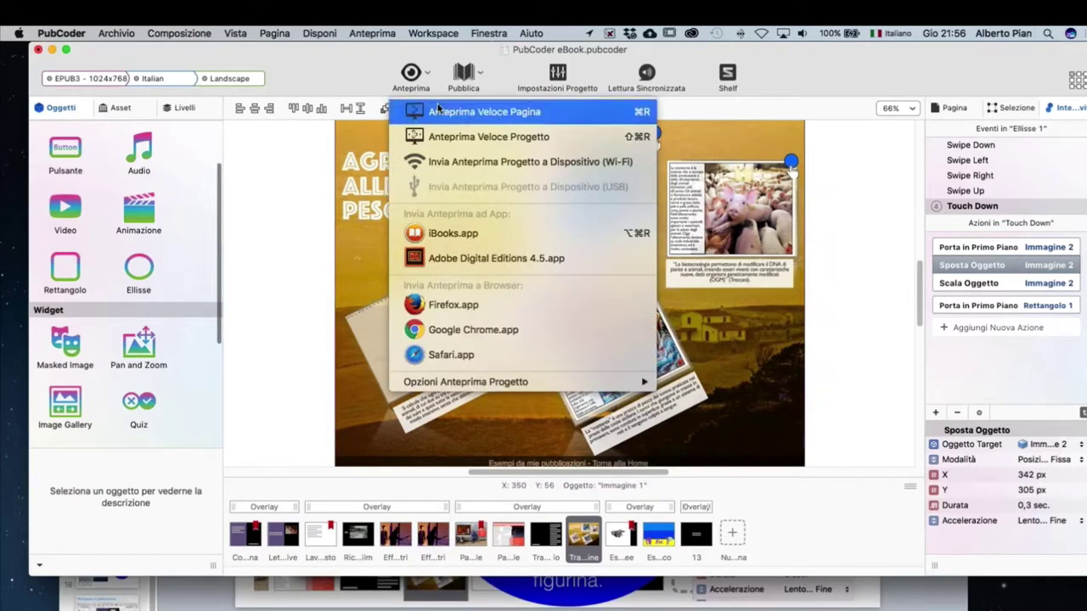
left_click(444, 111)
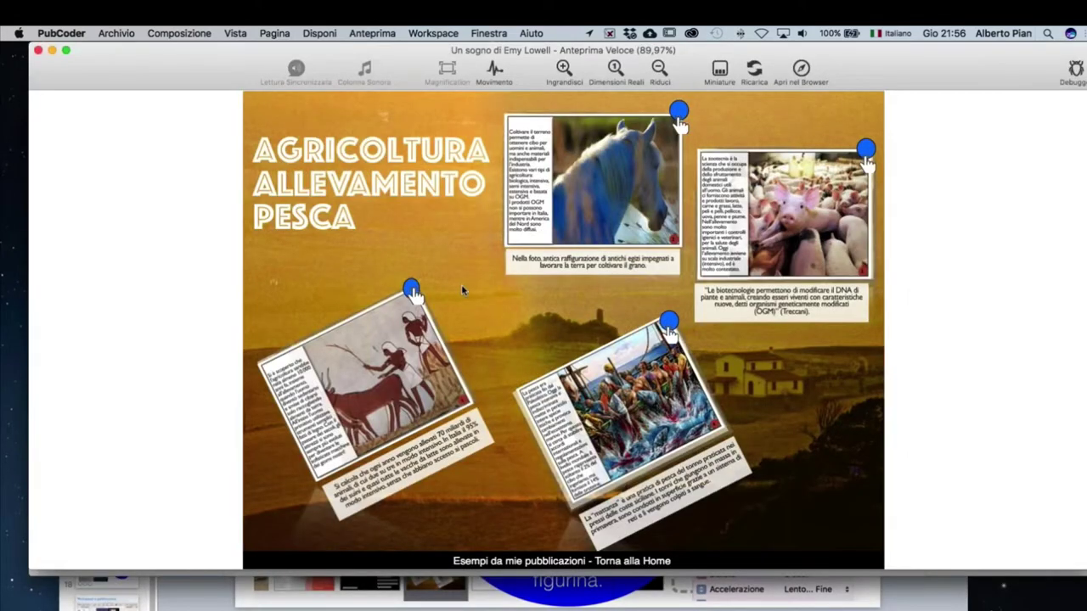
left_click(411, 290)
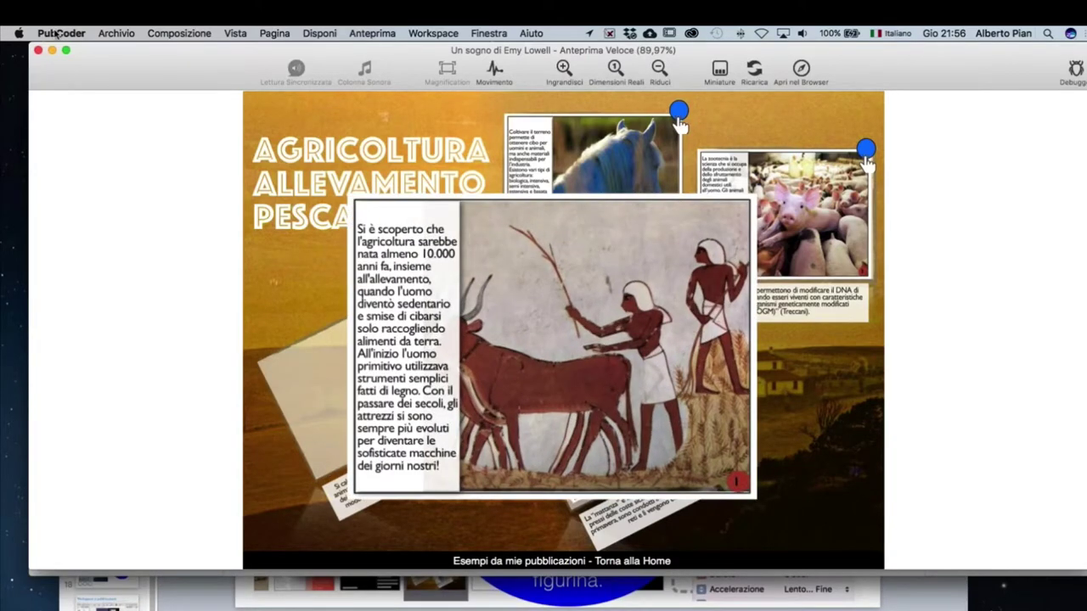
key("super+w")
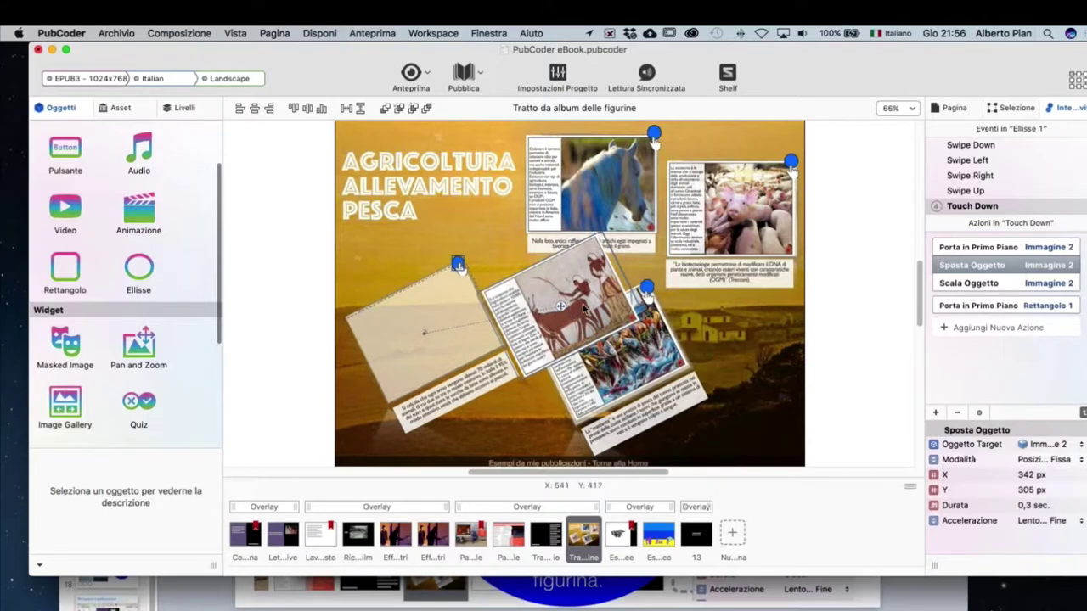
Examine the Scala Oggetto action's parameters for Immagine 2, including the available Origine options, leaving the origin at Al Centro.
left_click(983, 285)
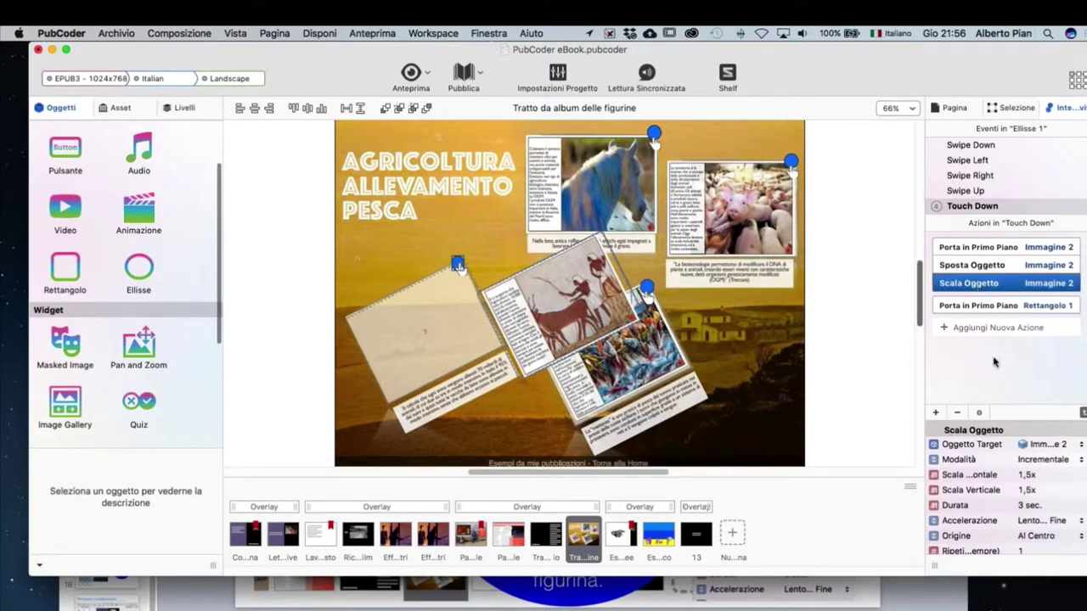
scroll(999, 491, "down", 1)
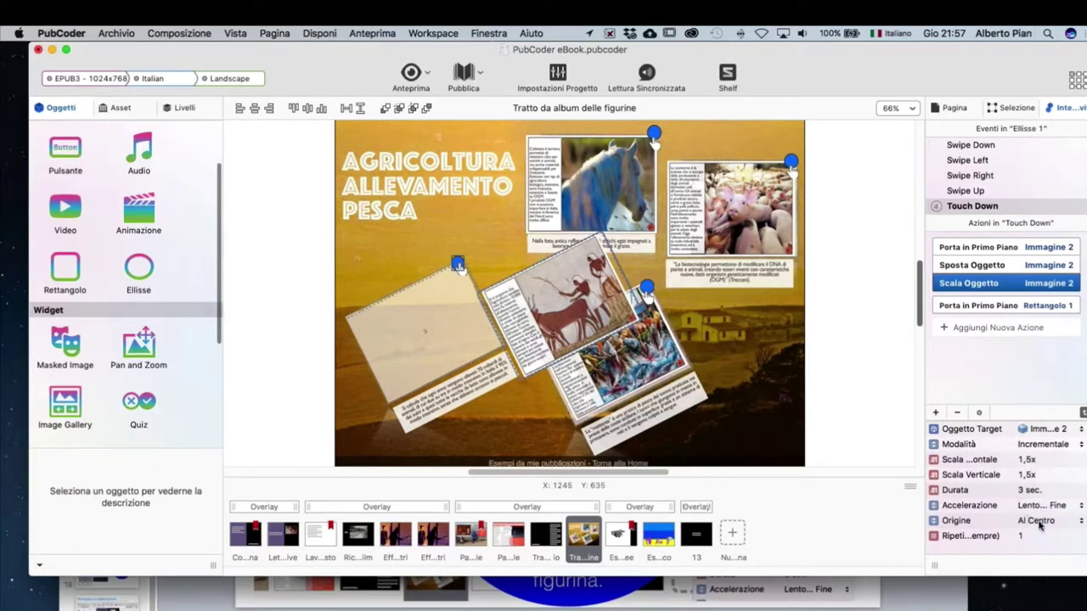
left_click(1079, 521)
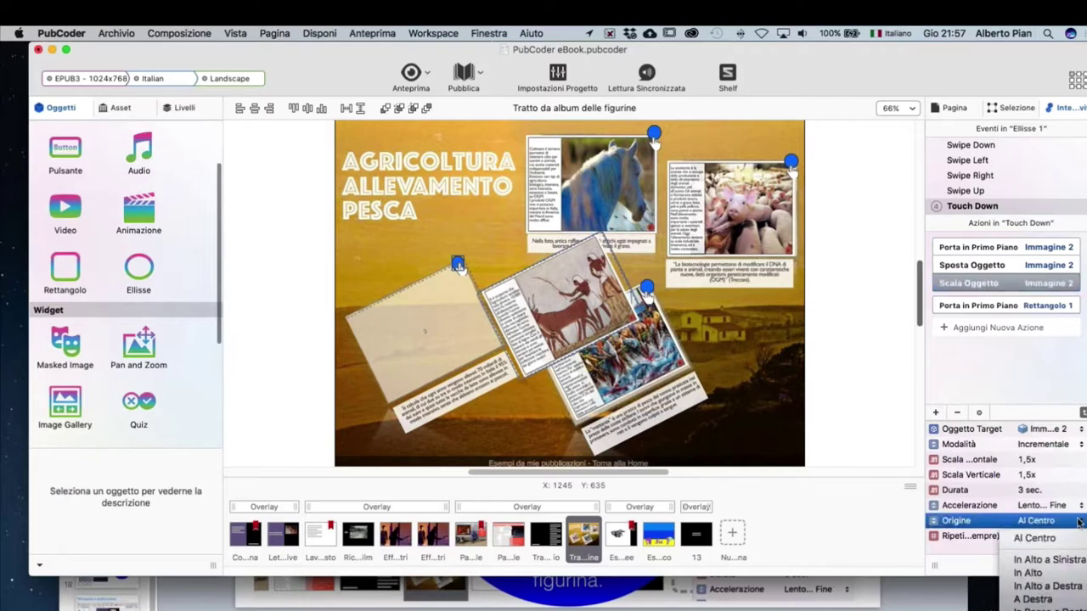
left_click(840, 410)
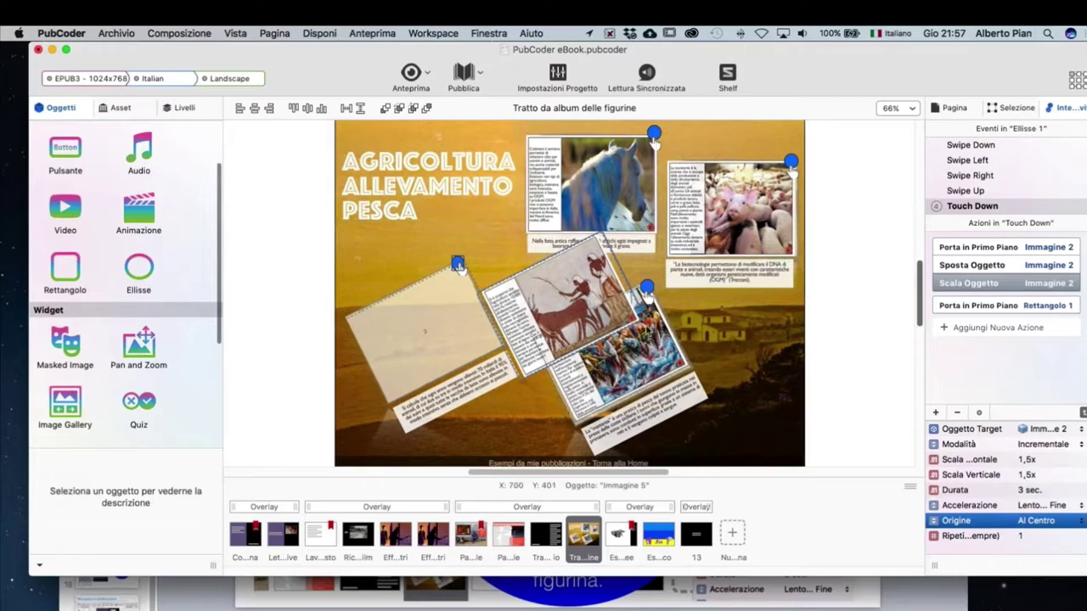
left_click(565, 291)
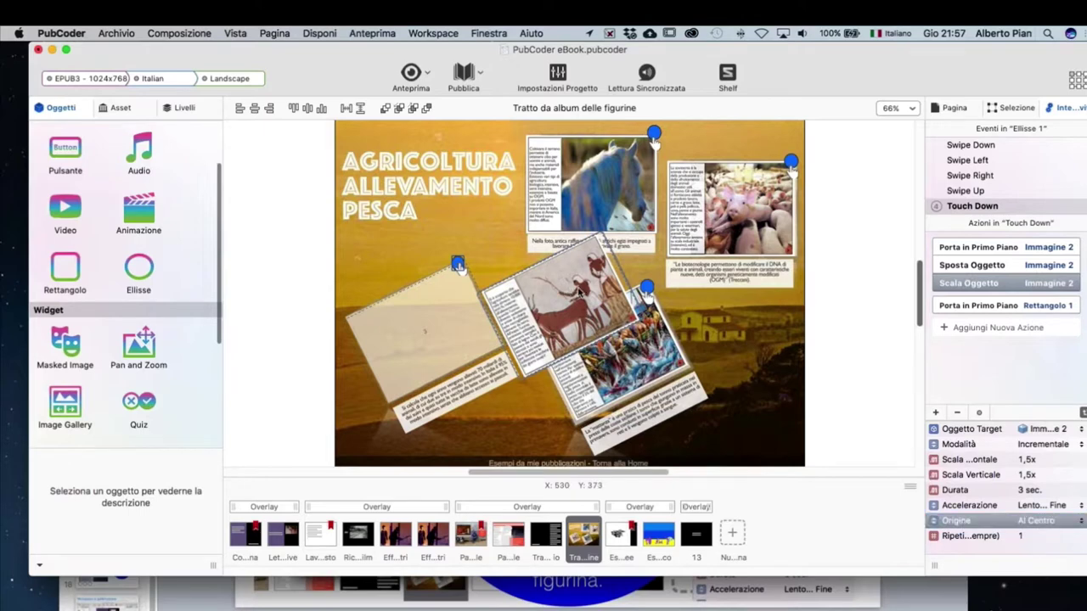
View the blue ellipse's position and appearance properties, return to its interactivity settings and exit the action's on-page preview.
key("super+2")
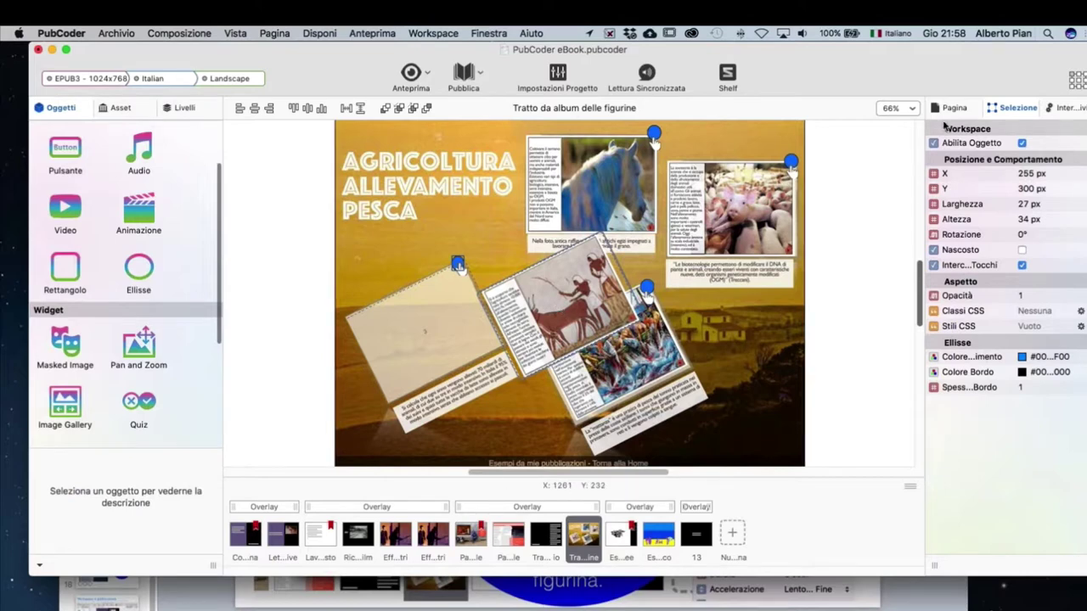
left_click(1076, 108)
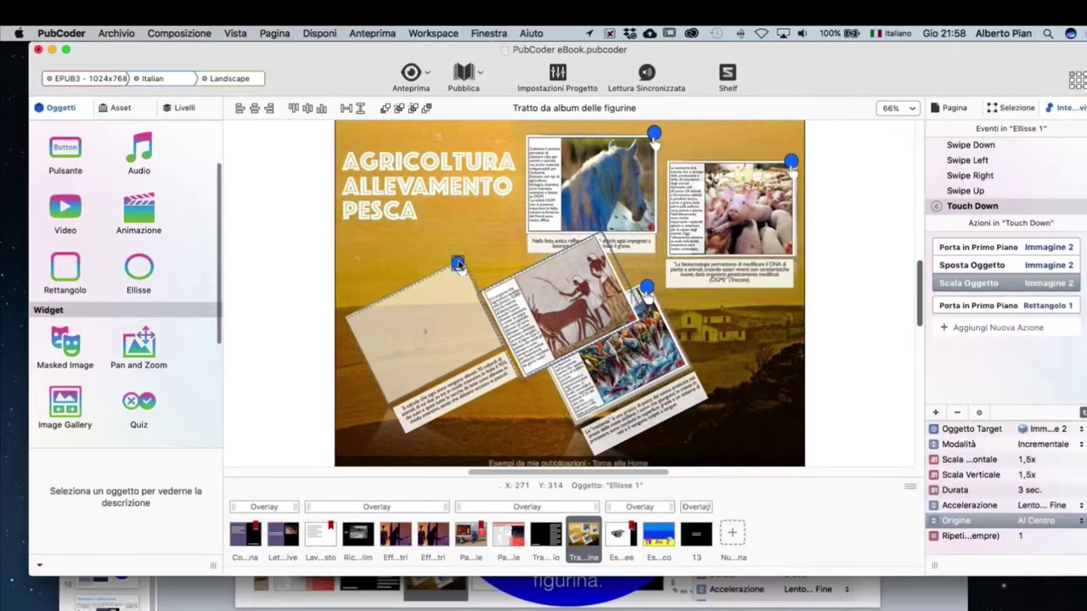
left_click(456, 263)
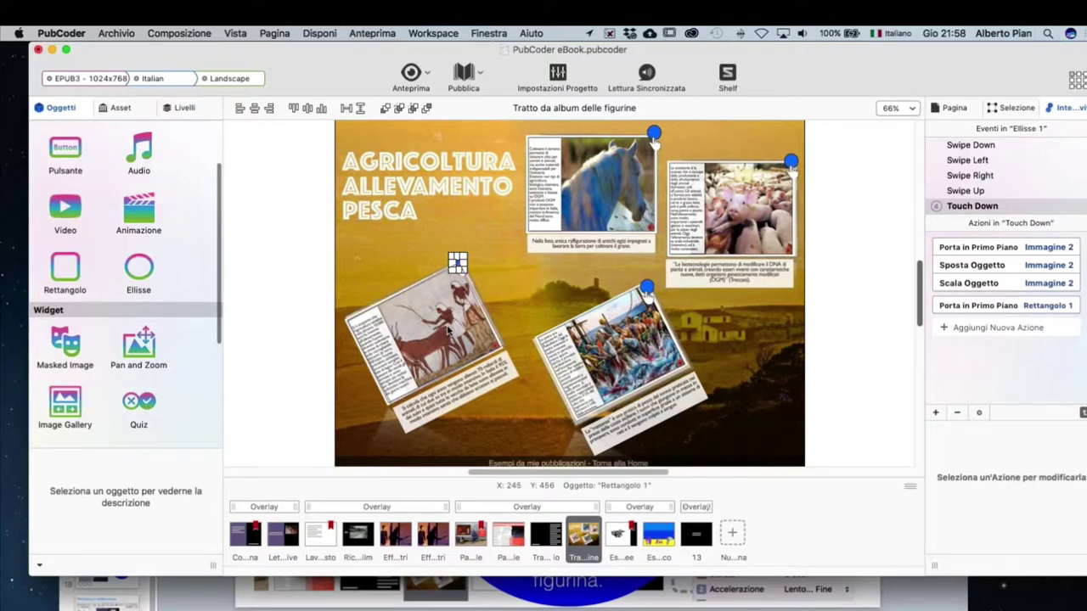
Switch to the Keynote presentation and show slide 17 about complex games with Lista Azioni and Trascina Oggetto.
key("super+Tab")
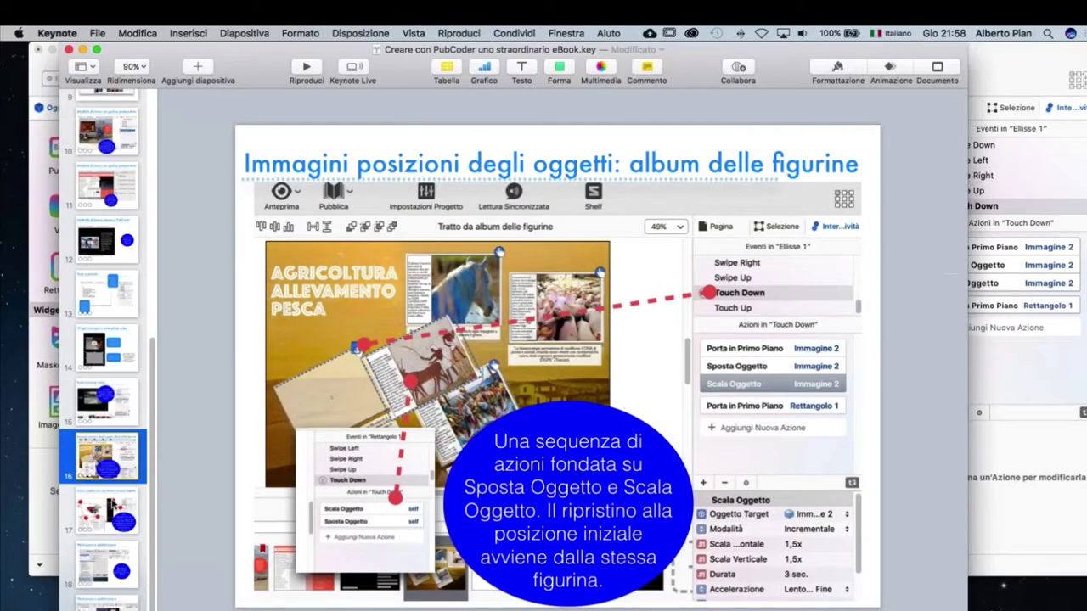
left_click(113, 518)
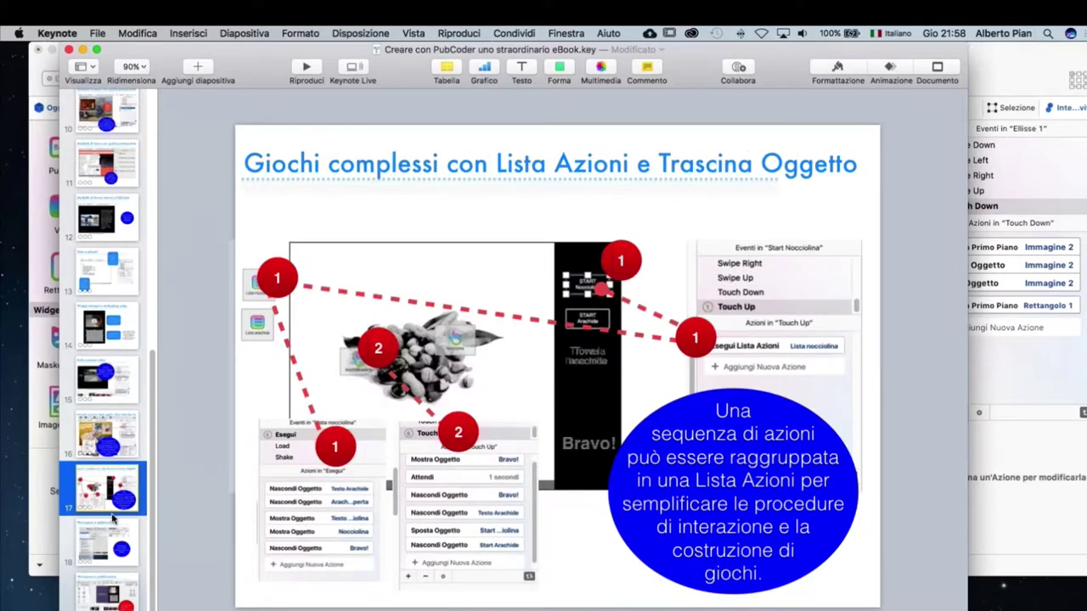